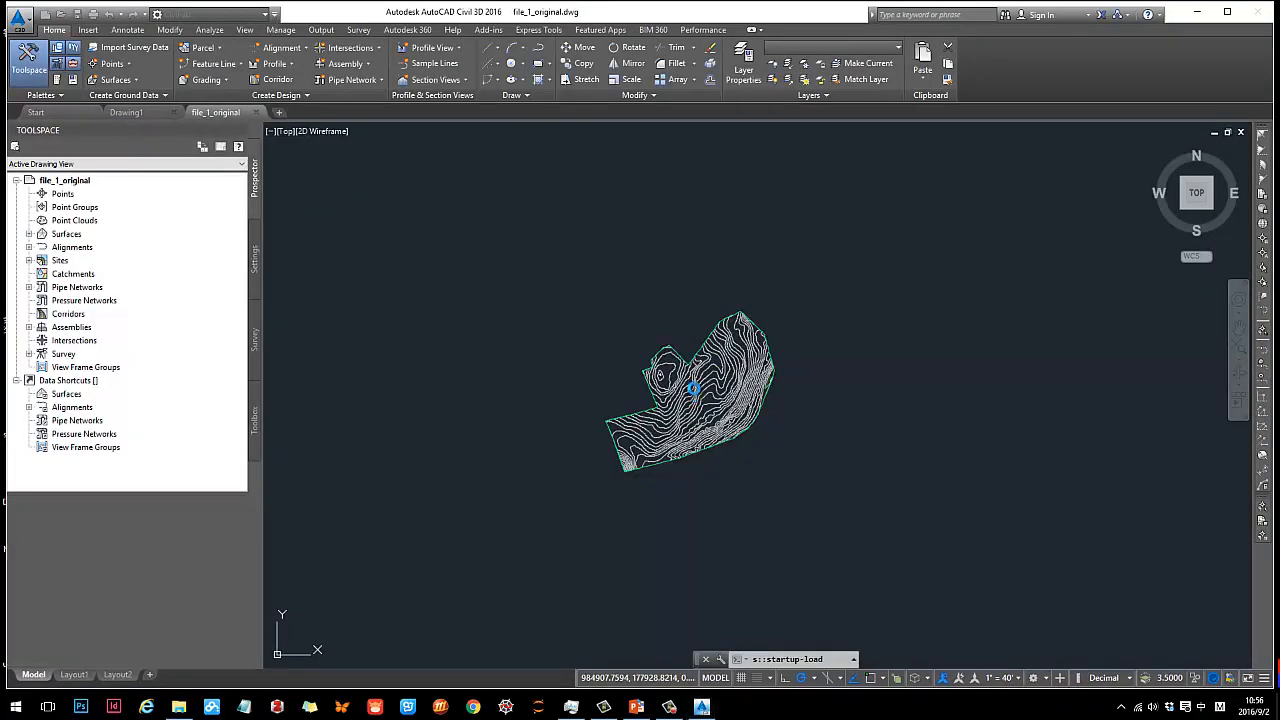
- Switch to PowerPoint to review the "Create an alignment" slide, and return to the Civil 3D drawing
click(636, 706)
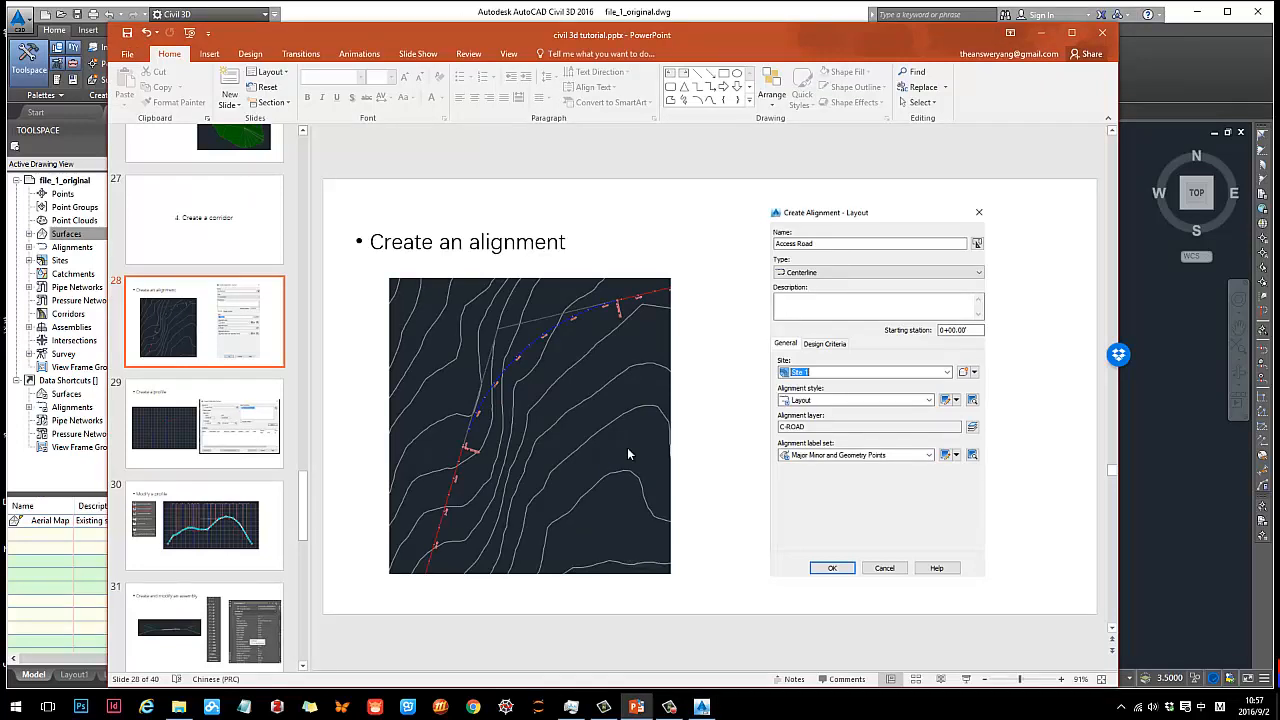
click(1038, 32)
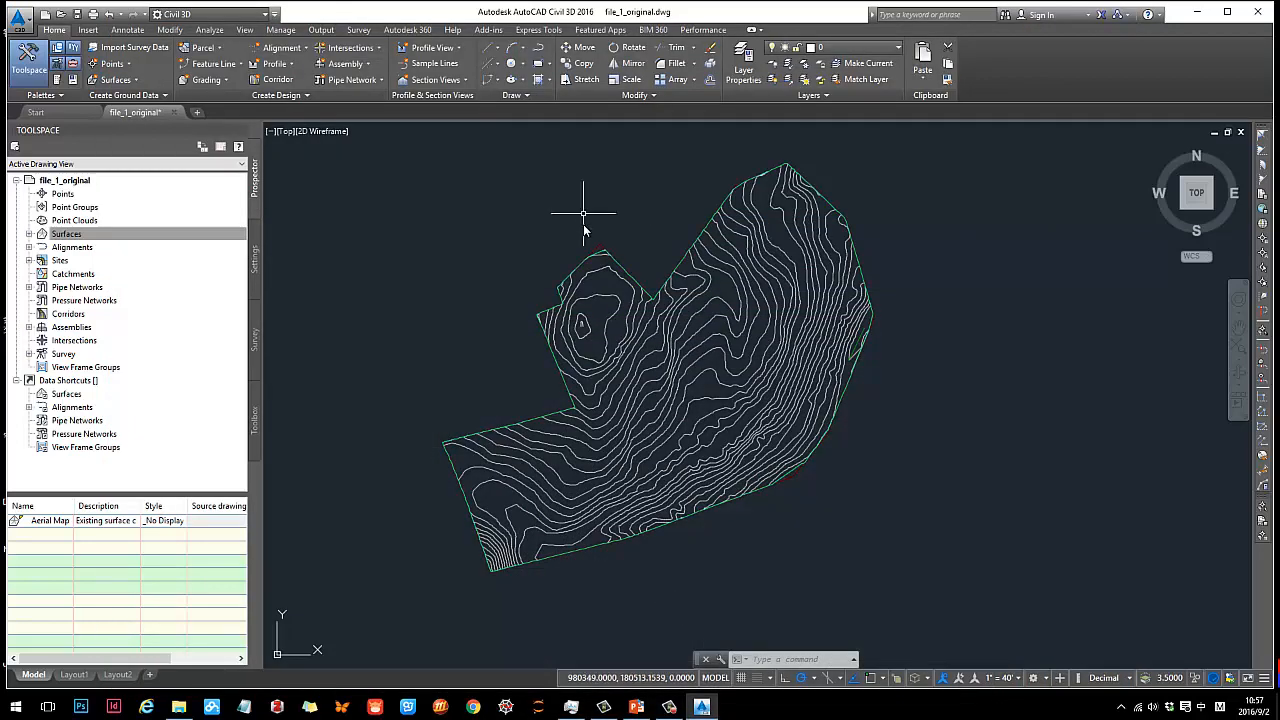
- Start a new layout alignment named Access Road with the Alignment Creation Tools and choose Centerline as its type
scroll(709, 320, up, 2)
scroll(522, 404, up, 2)
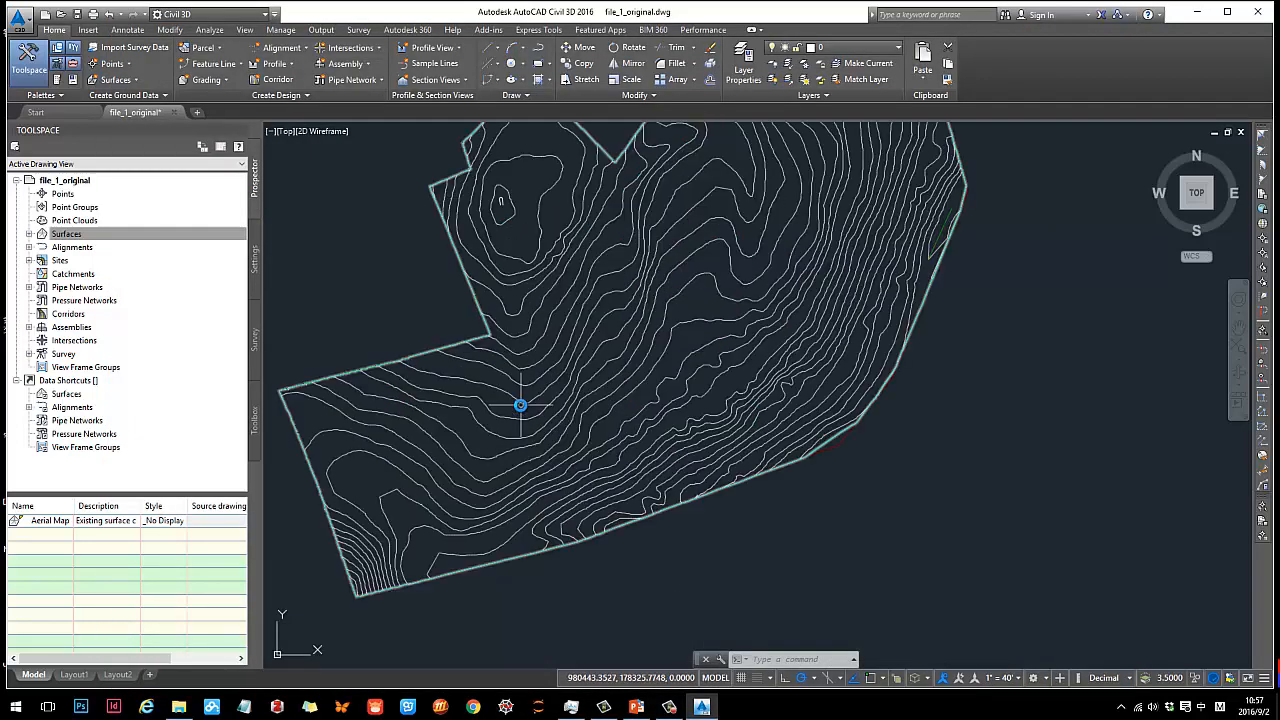
middle_drag(653, 354, 651, 408)
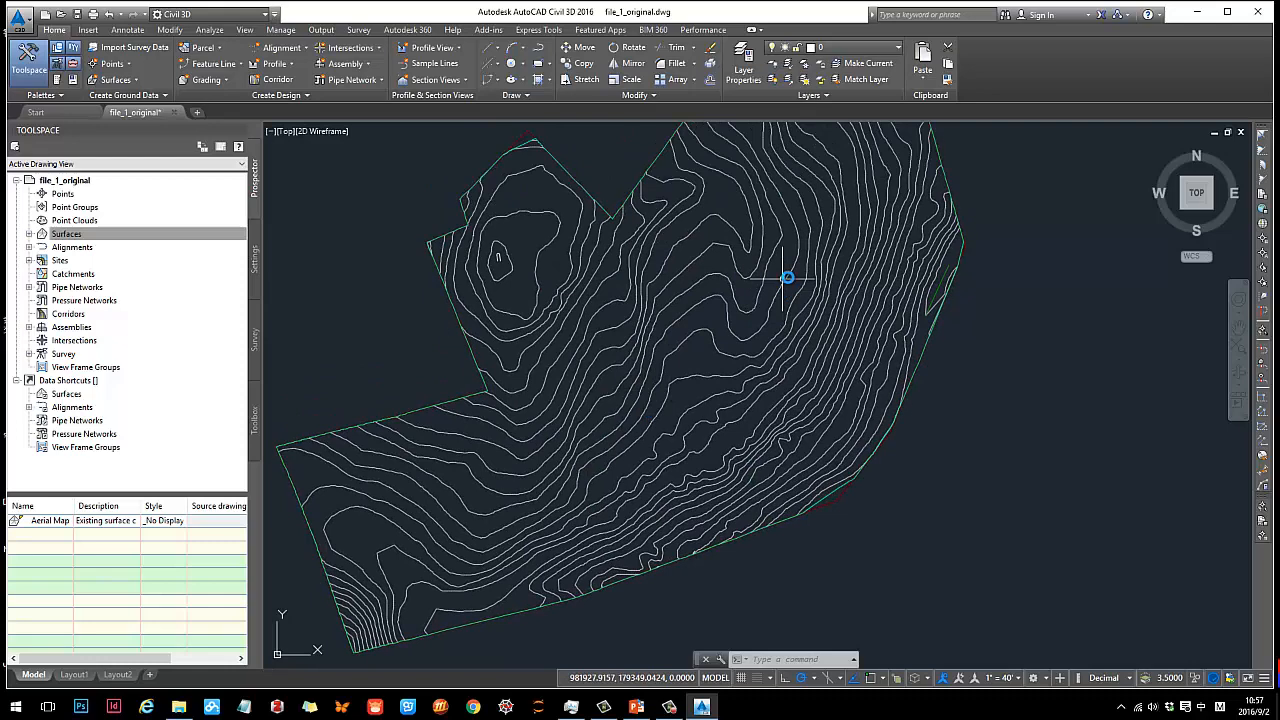
middle_drag(840, 251, 831, 263)
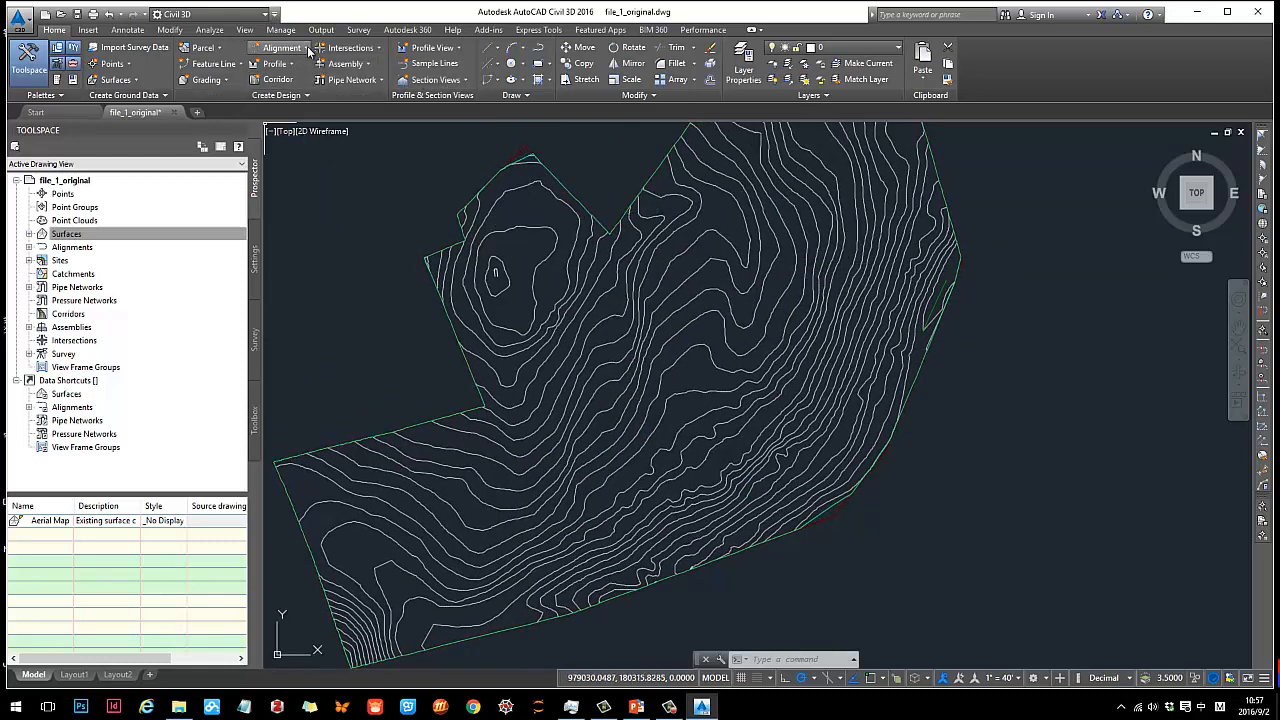
click(306, 48)
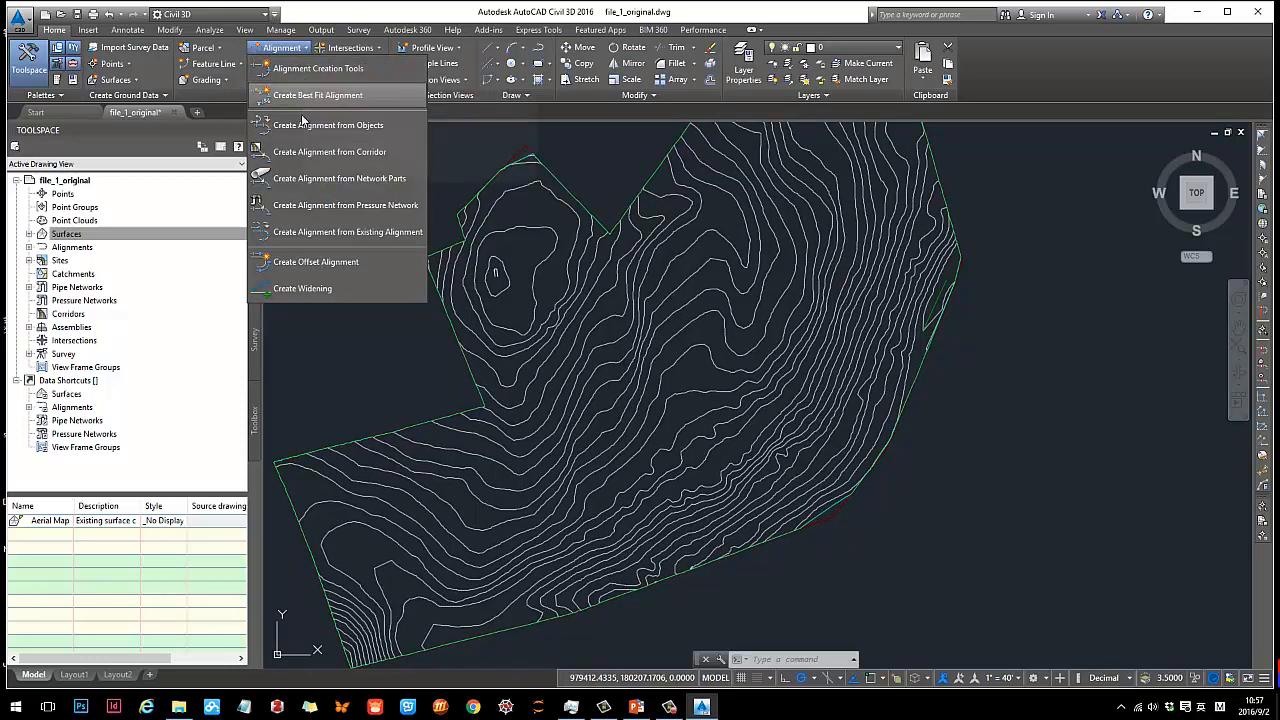
click(366, 79)
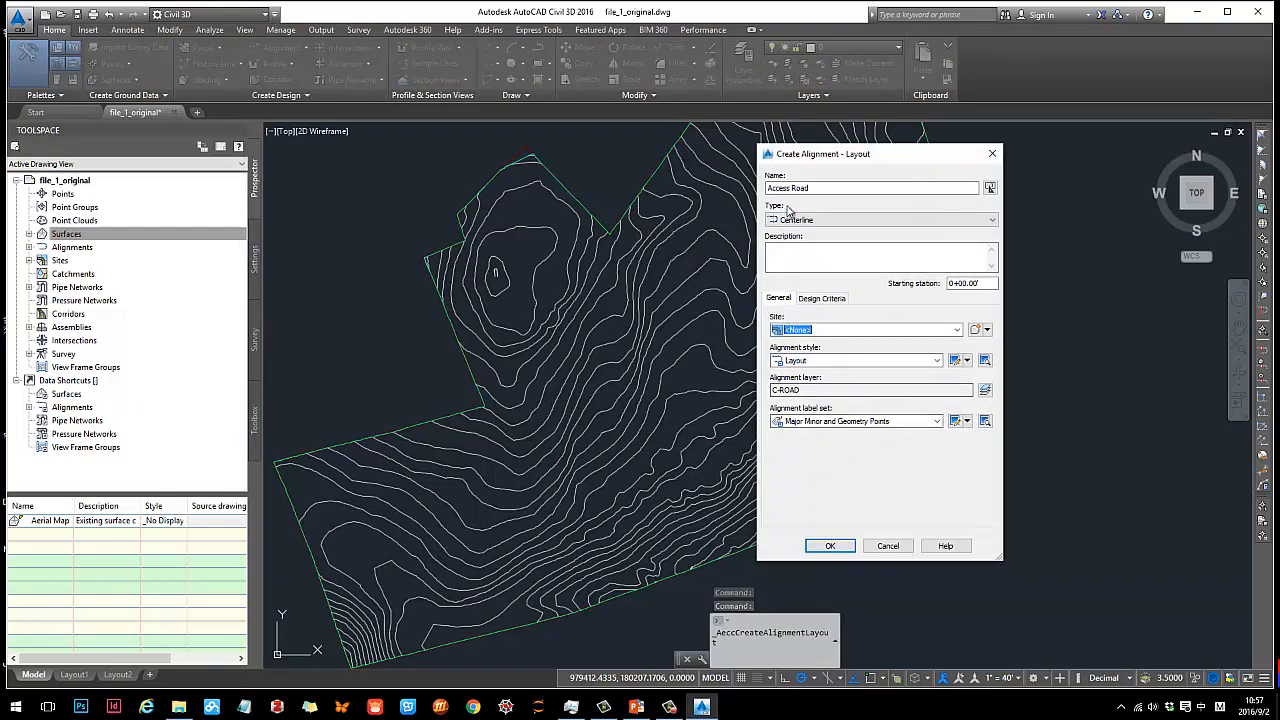
click(878, 222)
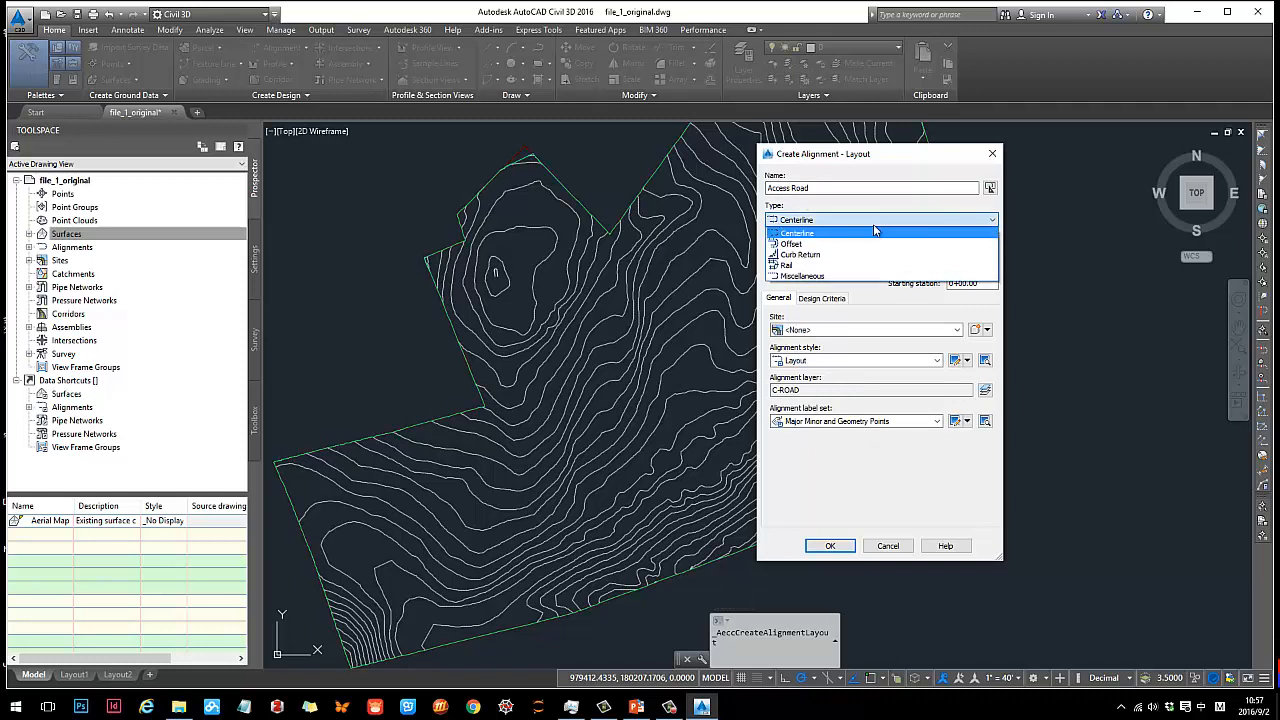
click(819, 234)
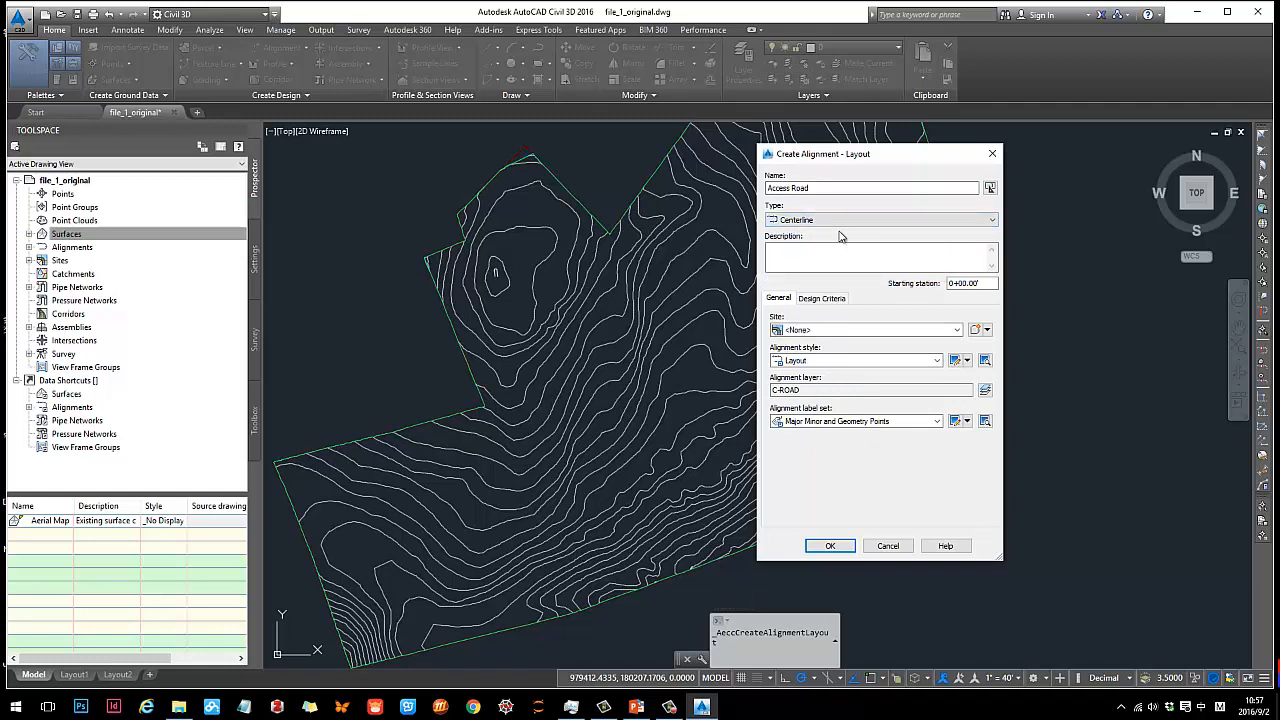
- Assign the alignment to Site 1, check its design criteria, and create it with the remaining default settings
click(858, 331)
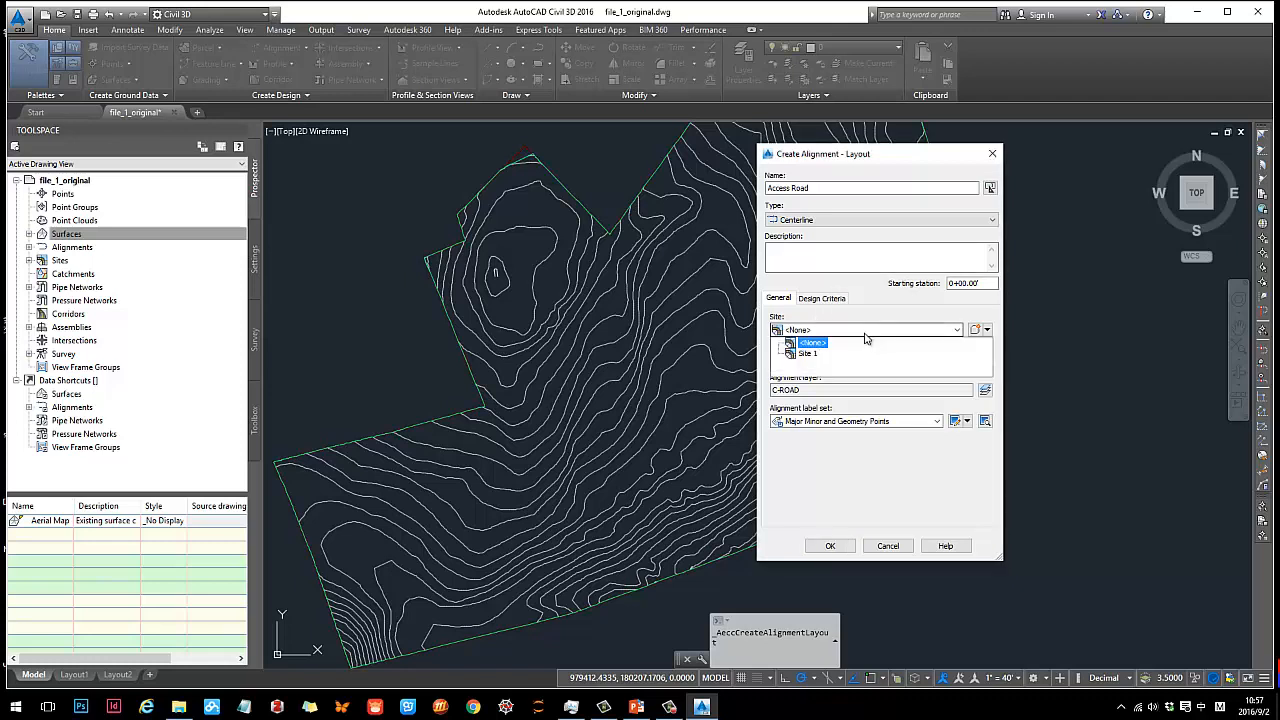
click(808, 355)
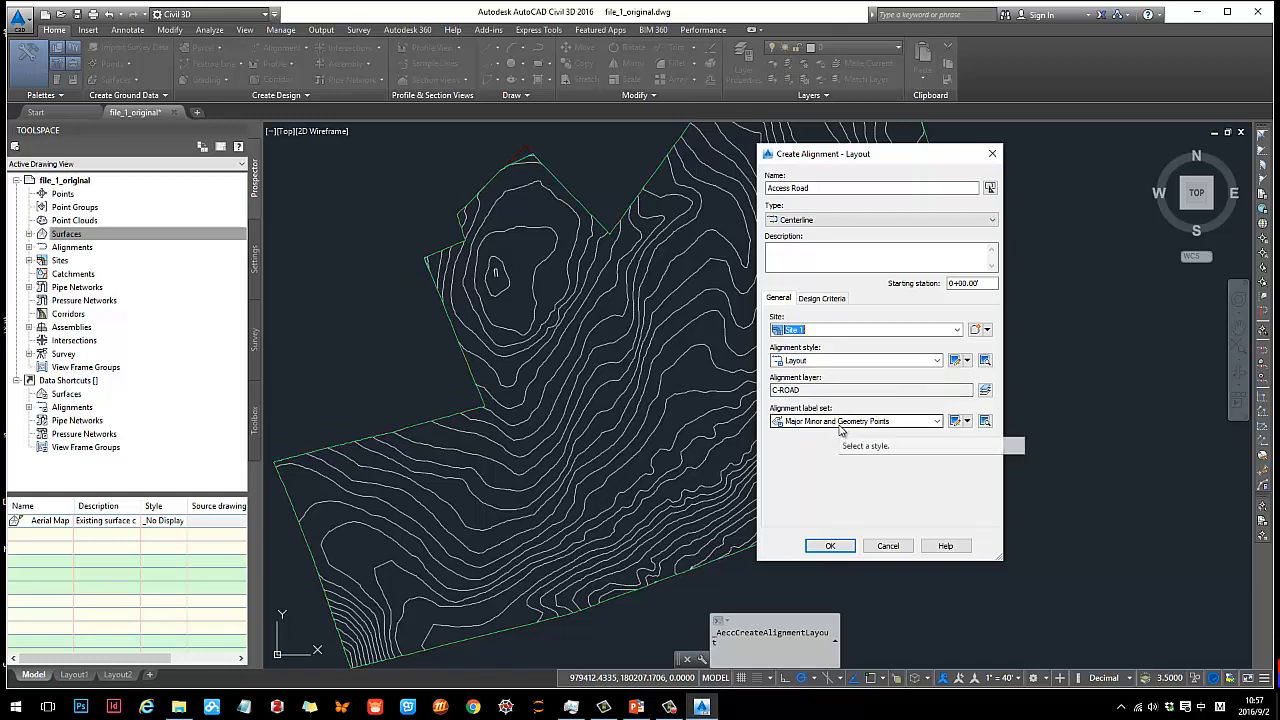
click(822, 299)
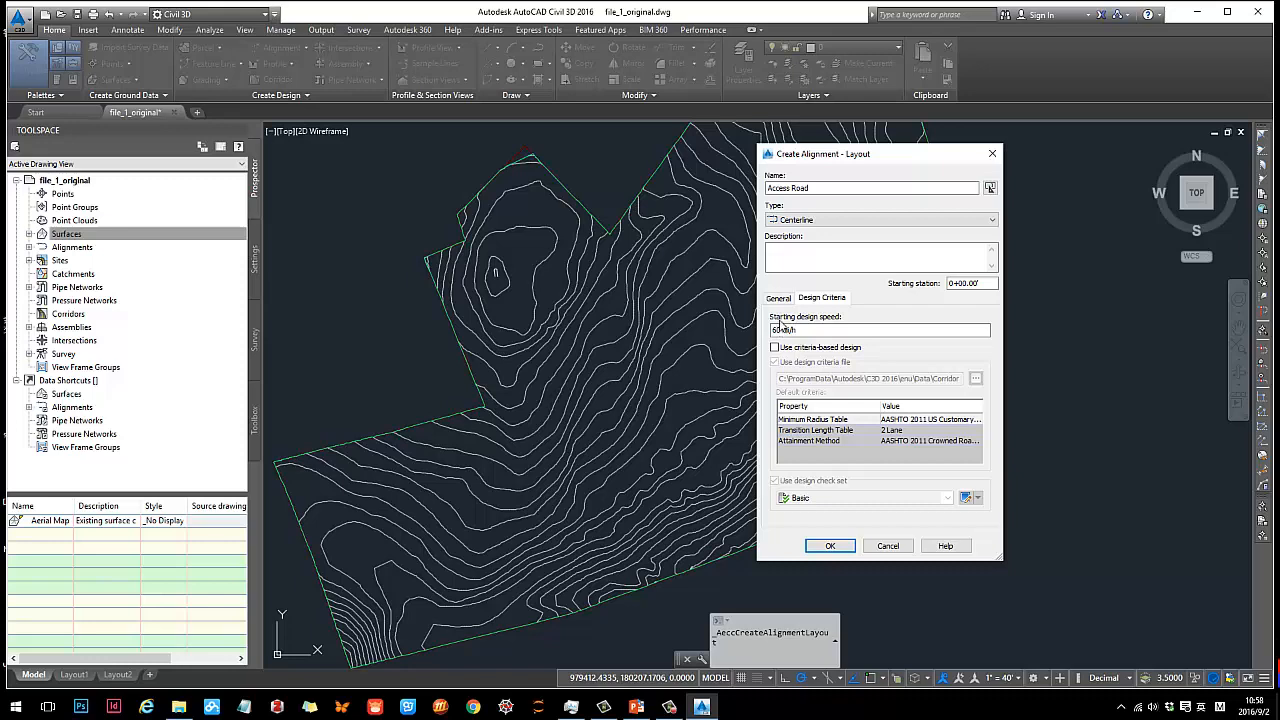
click(779, 300)
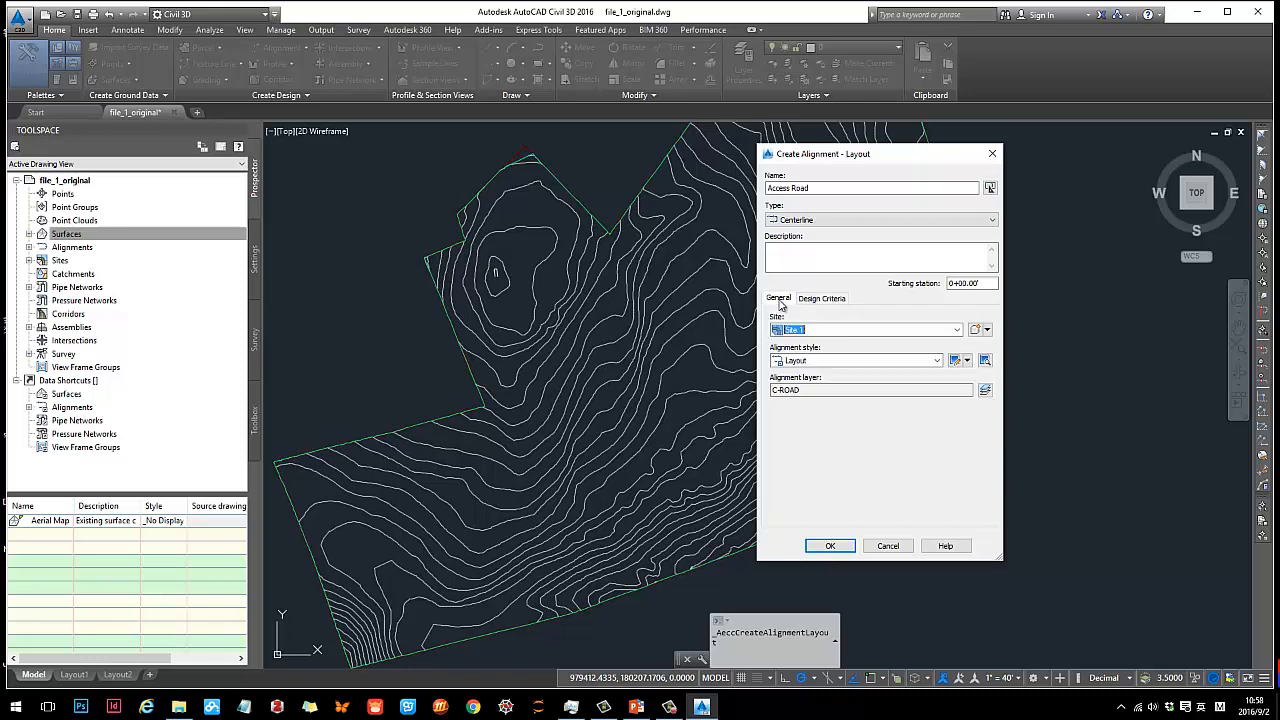
click(831, 546)
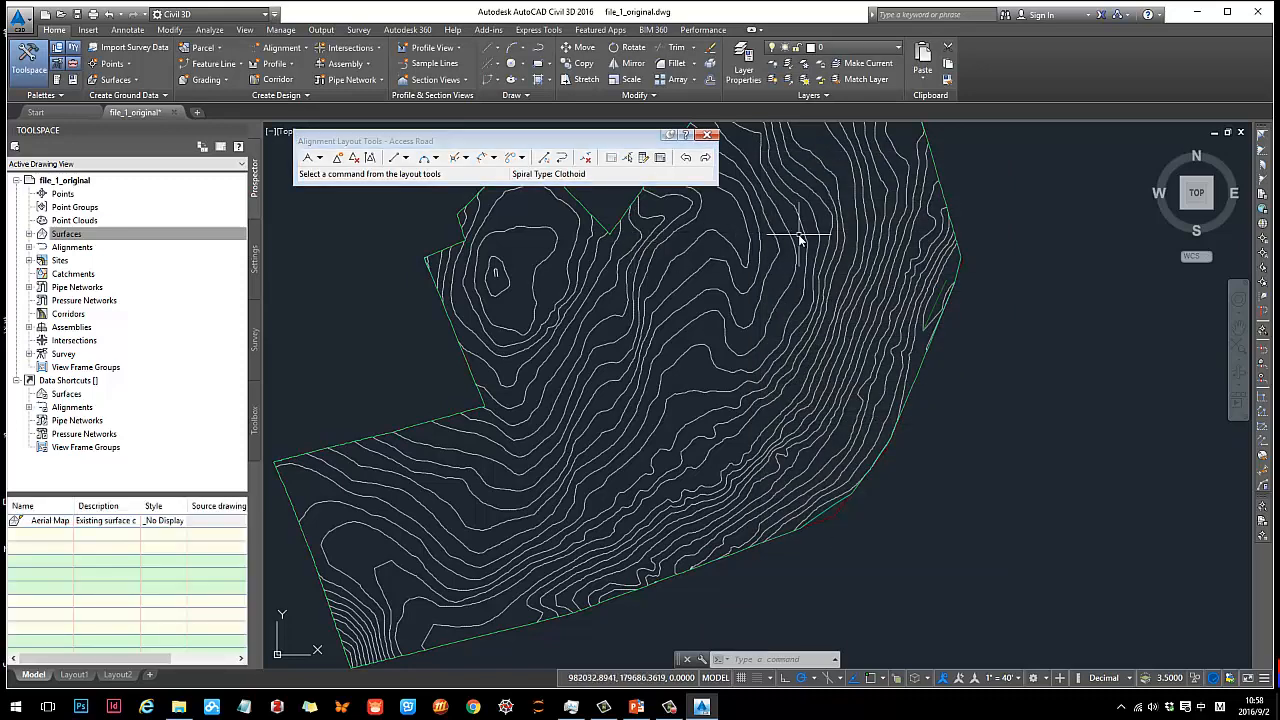
- Draw the Access Road alignment as Tangent-Tangent (With curves) through four points, running southwest from the surface's upper part across the contours
middle_drag(794, 243, 790, 385)
scroll(766, 320, up, 3)
scroll(691, 277, down, 1)
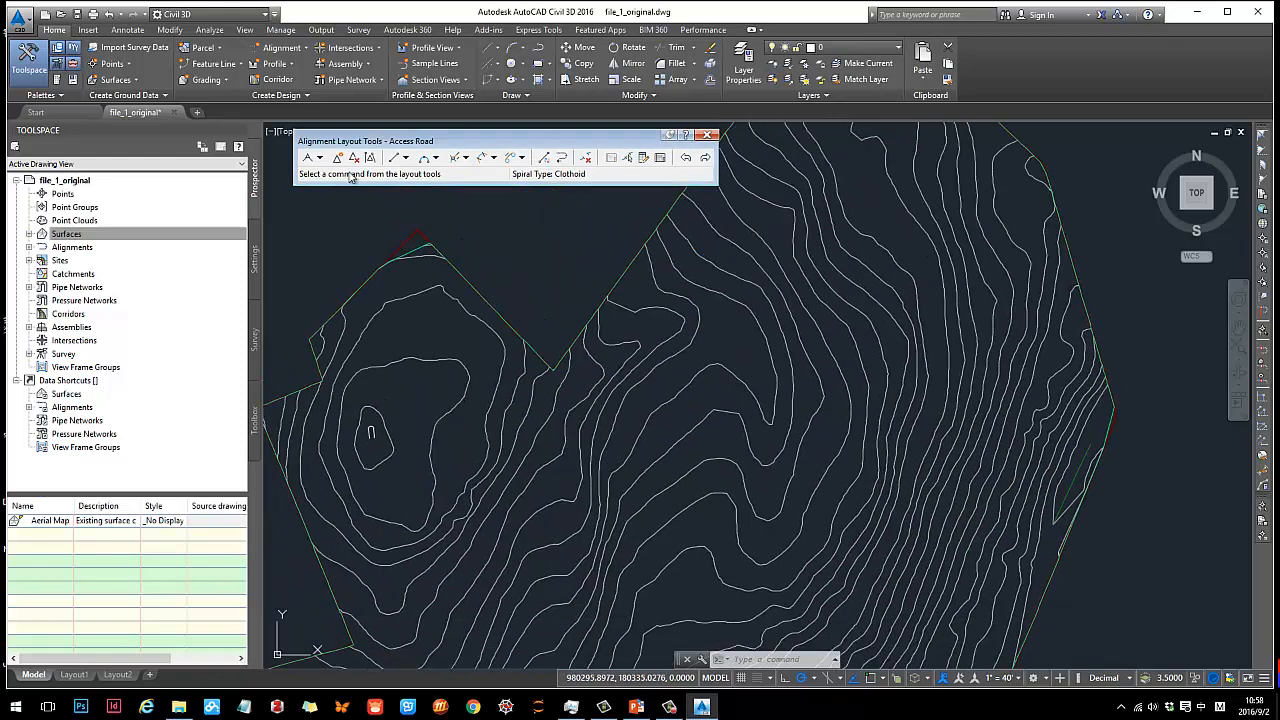
click(320, 158)
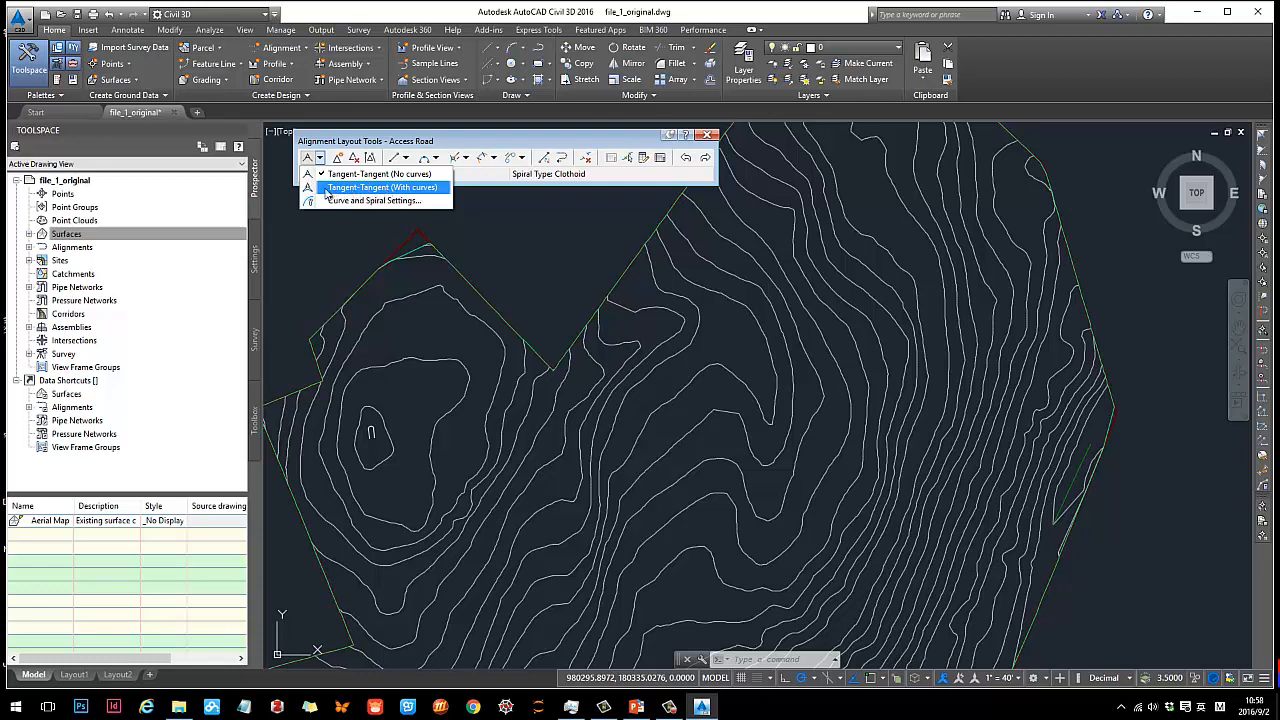
click(340, 188)
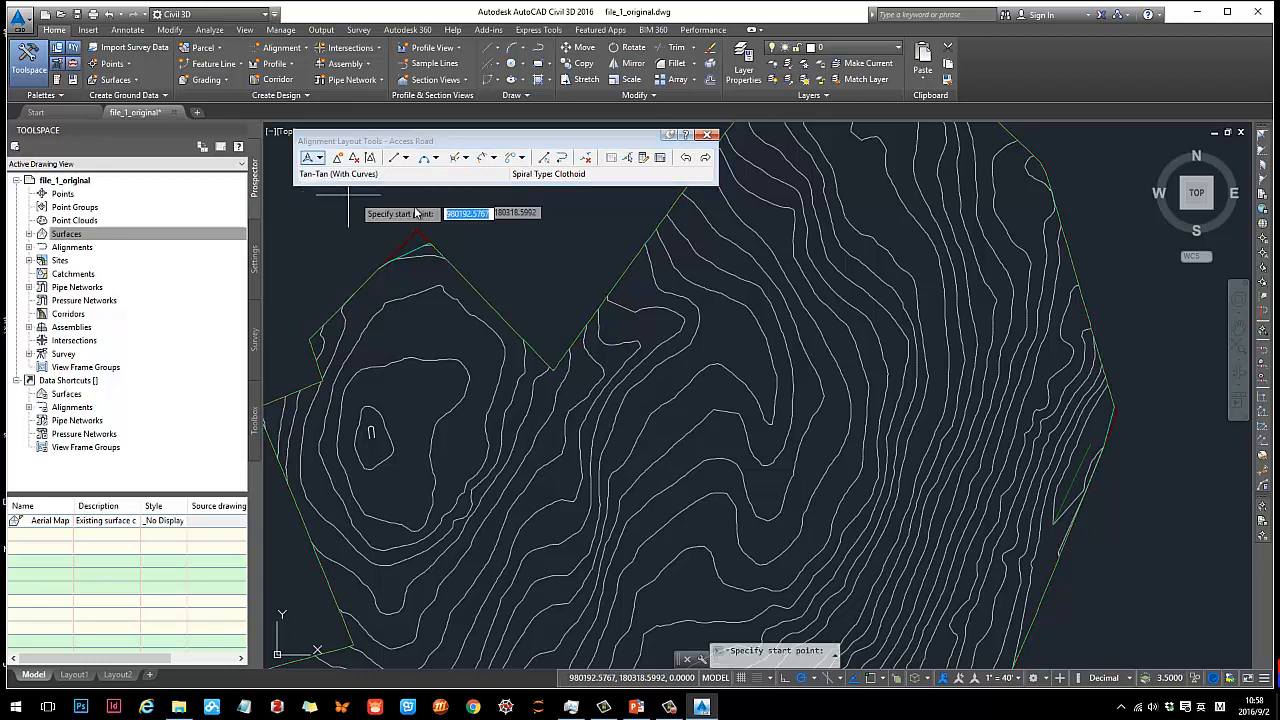
scroll(880, 225, up, 3)
click(870, 213)
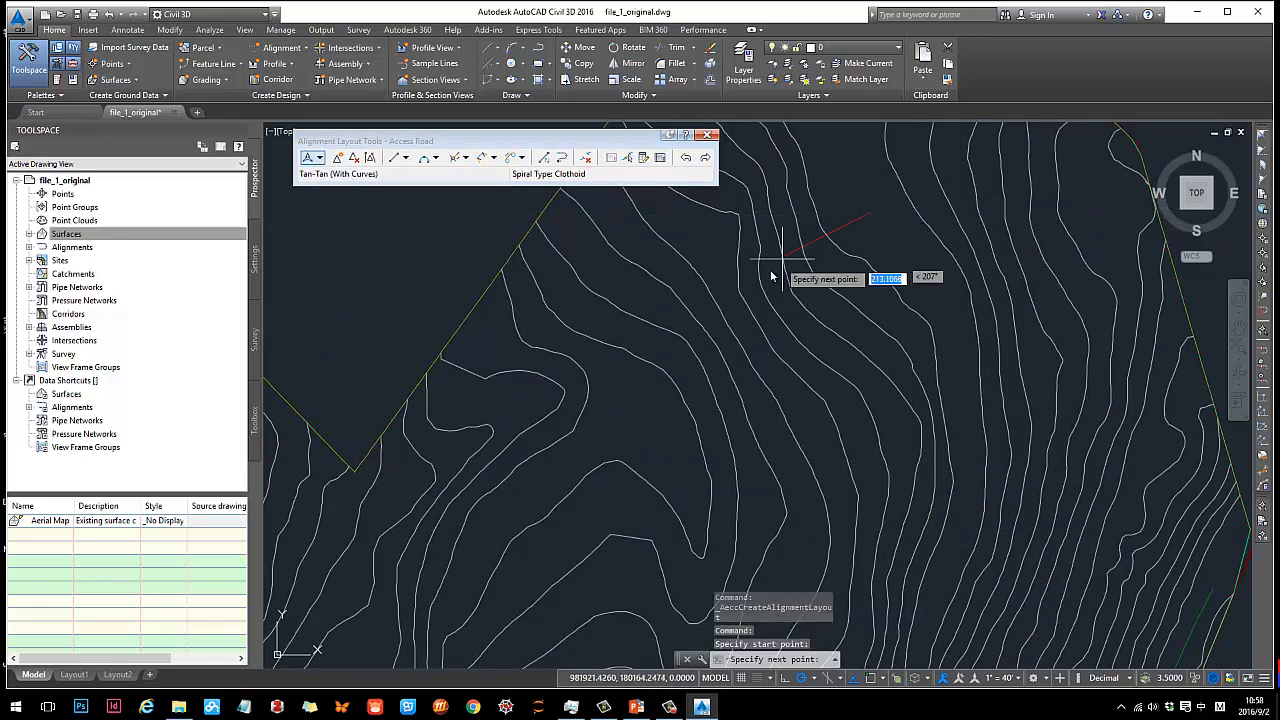
click(718, 314)
scroll(830, 450, down, 3)
click(905, 387)
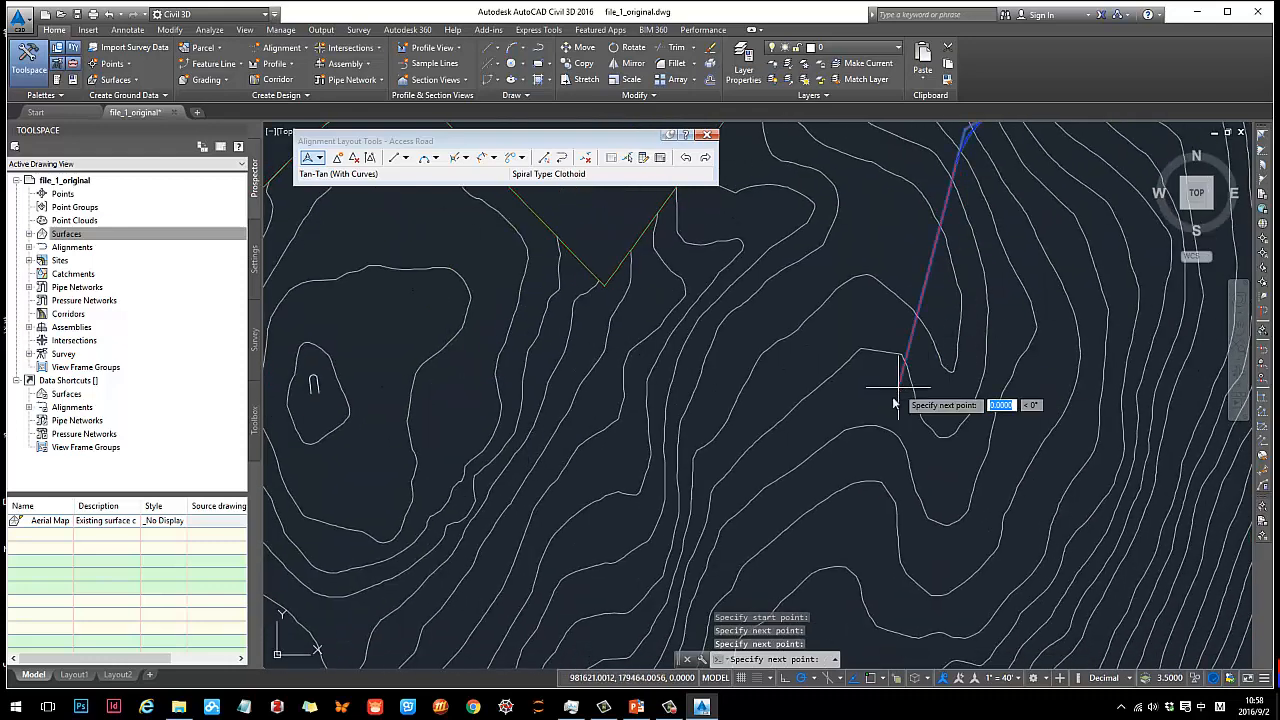
click(628, 493)
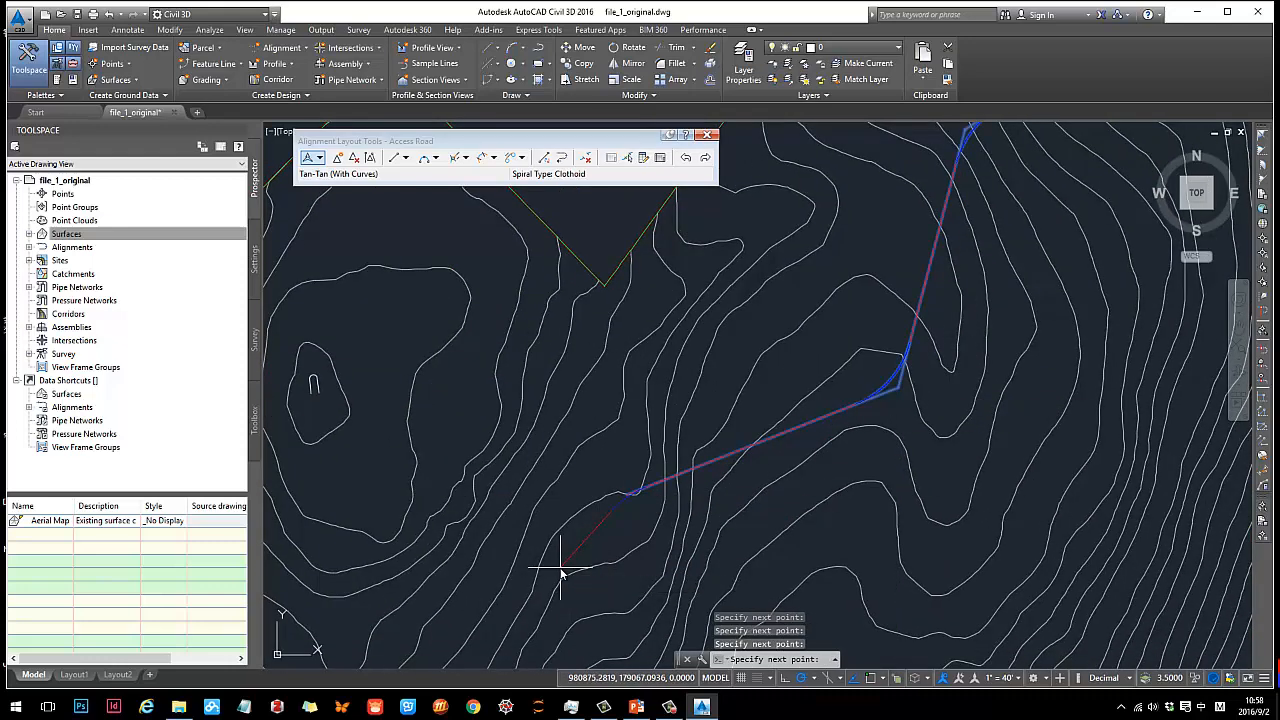
key(Return)
- Examine the station labels and curve start and end points along the new alignment, from its beginning through the second curve
scroll(650, 500, down, 5)
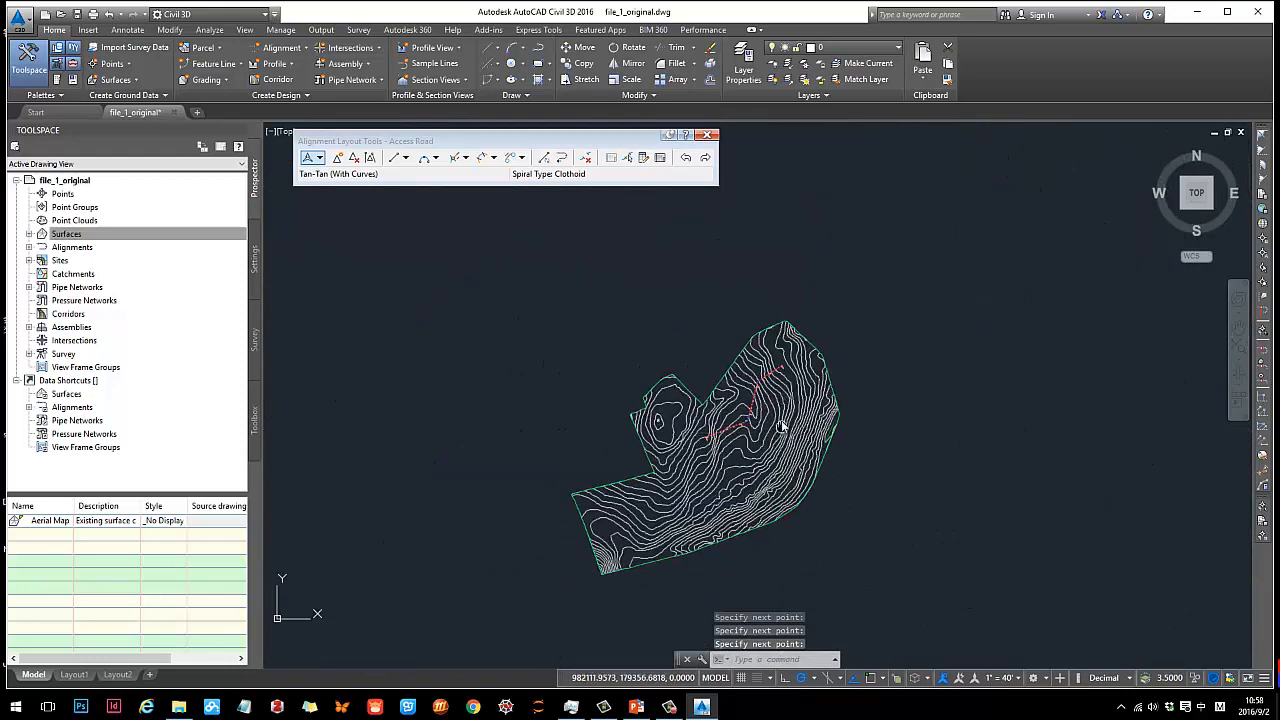
scroll(745, 400, up, 5)
scroll(741, 408, up, 4)
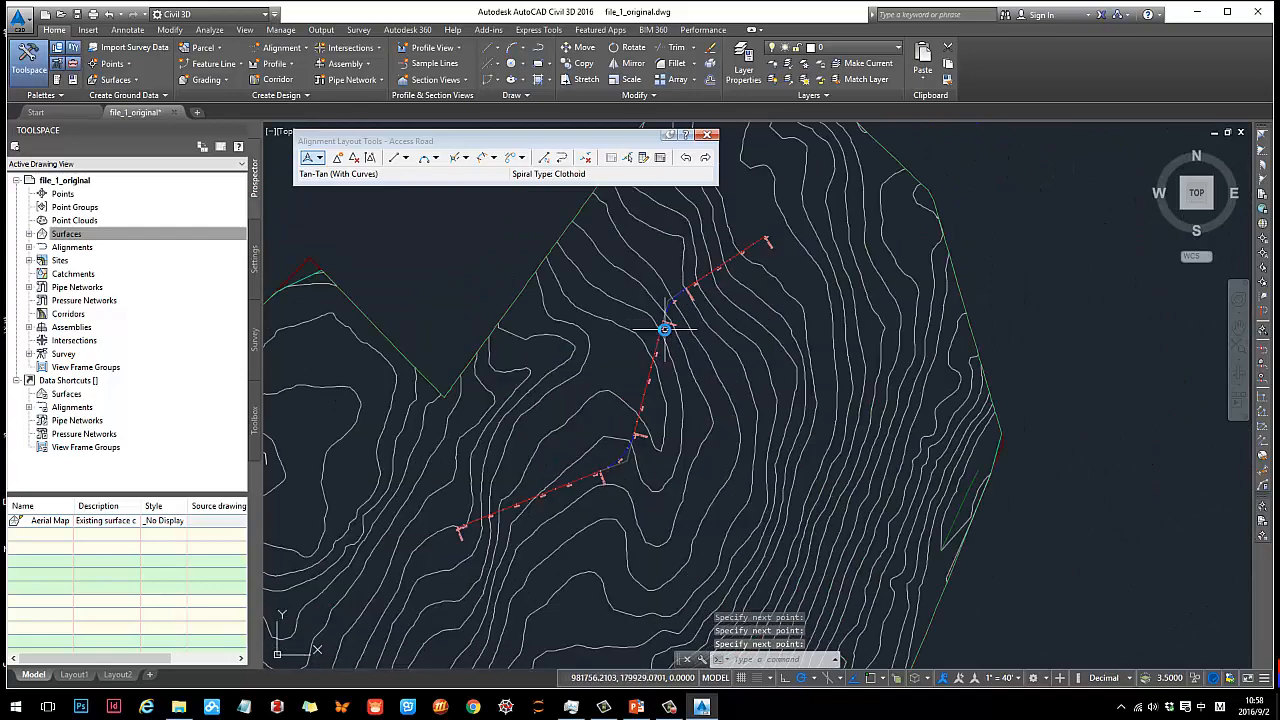
scroll(771, 337, up, 3)
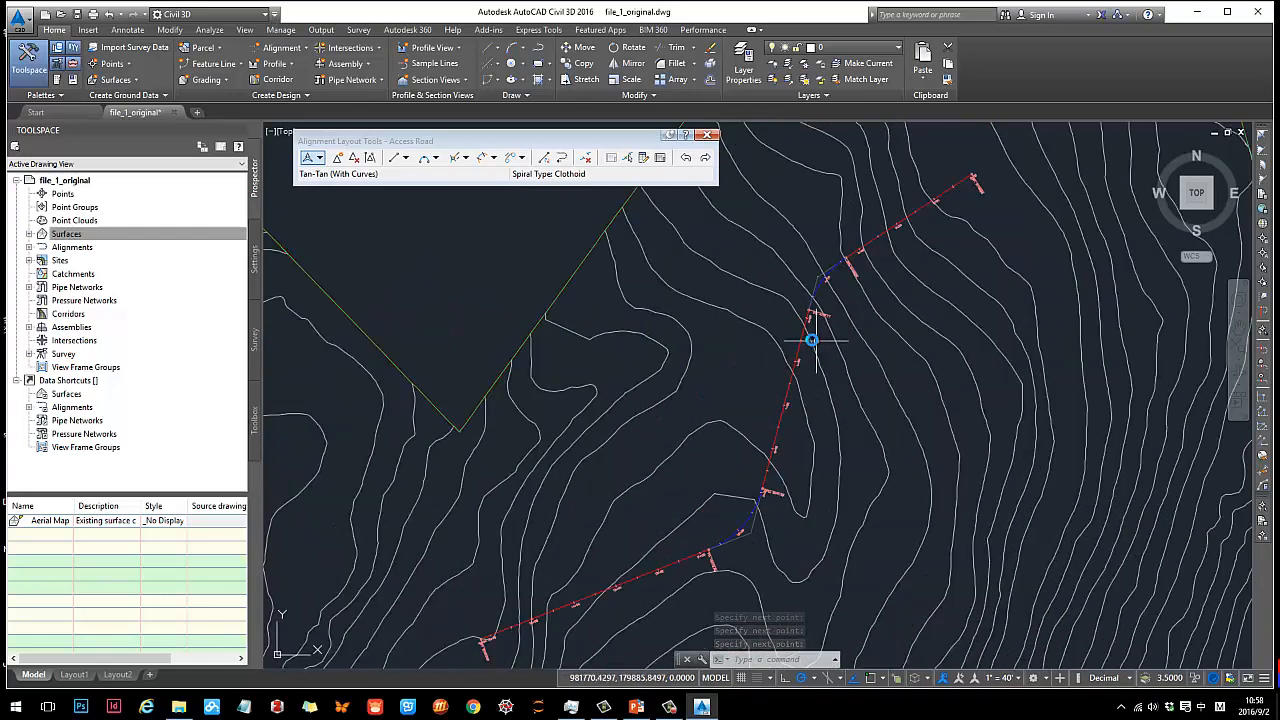
scroll(800, 340, up, 5)
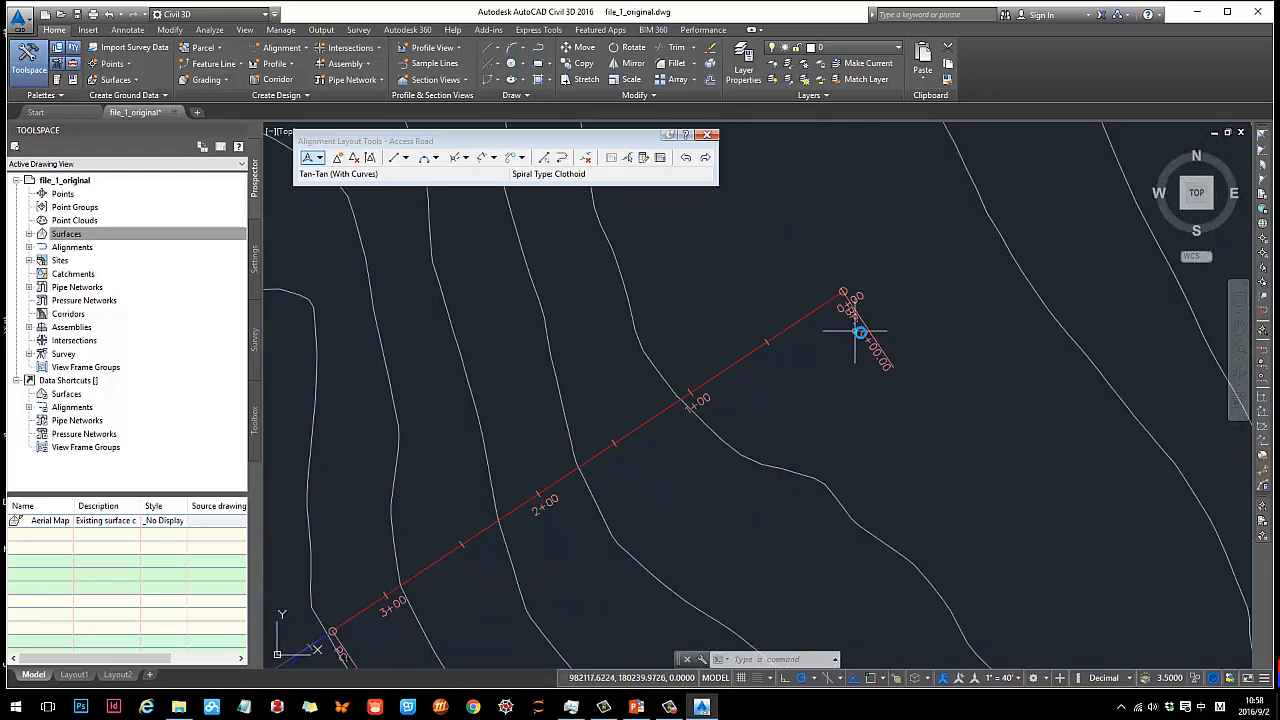
scroll(860, 332, down, 4)
scroll(889, 329, up, 6)
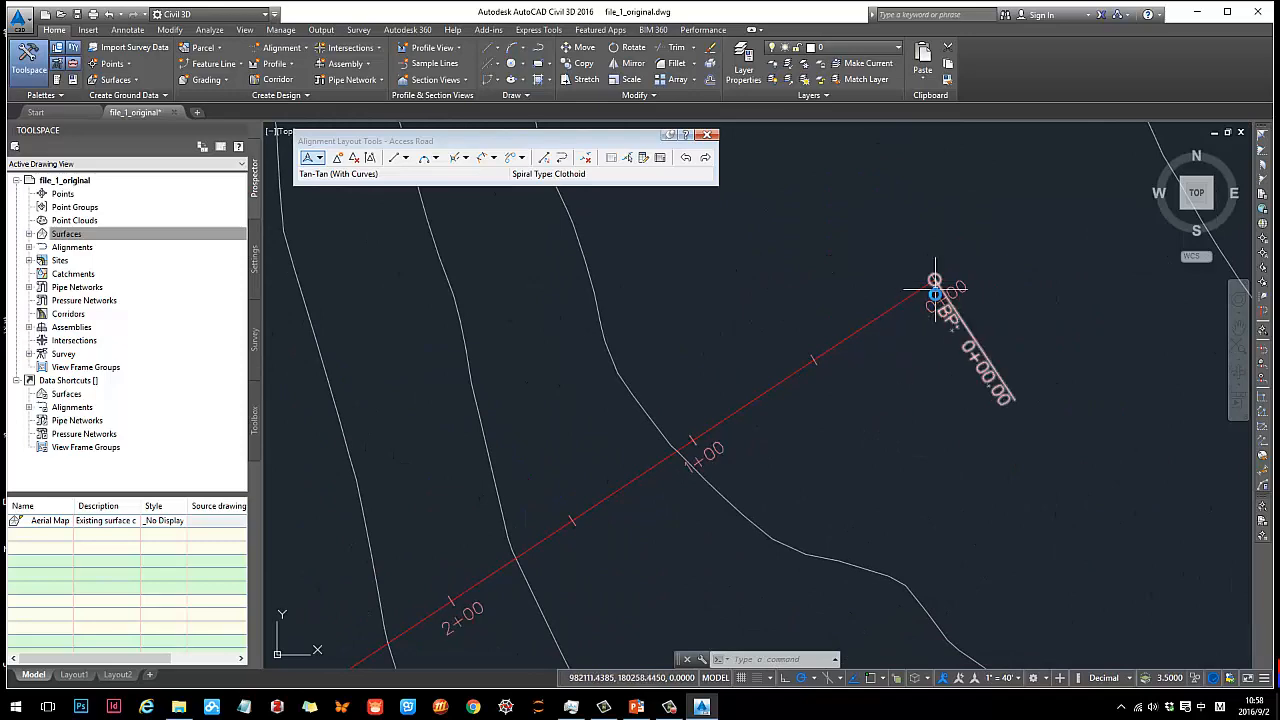
scroll(588, 544, down, 3)
mouse_move(588, 544)
middle_down()
mouse_move(711, 454)
mouse_move(866, 306)
middle_up()
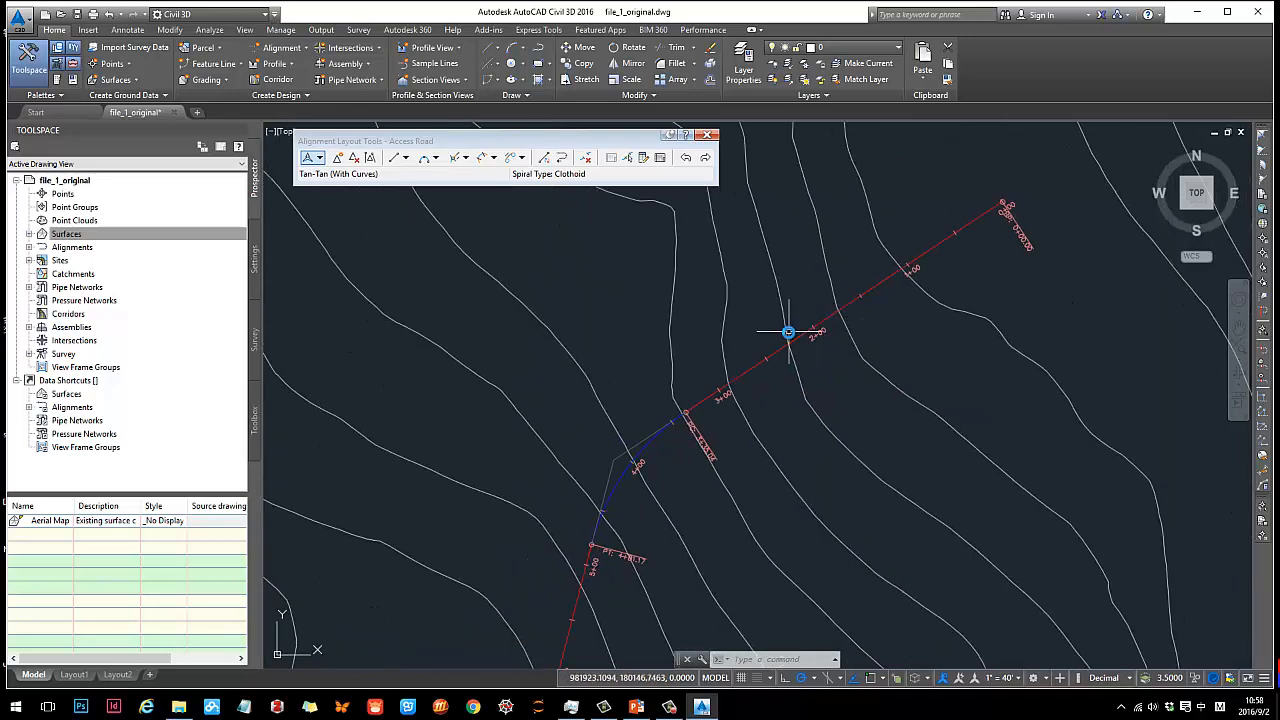
scroll(800, 332, up, 3)
scroll(836, 335, down, 4)
middle_drag(733, 450, 820, 281)
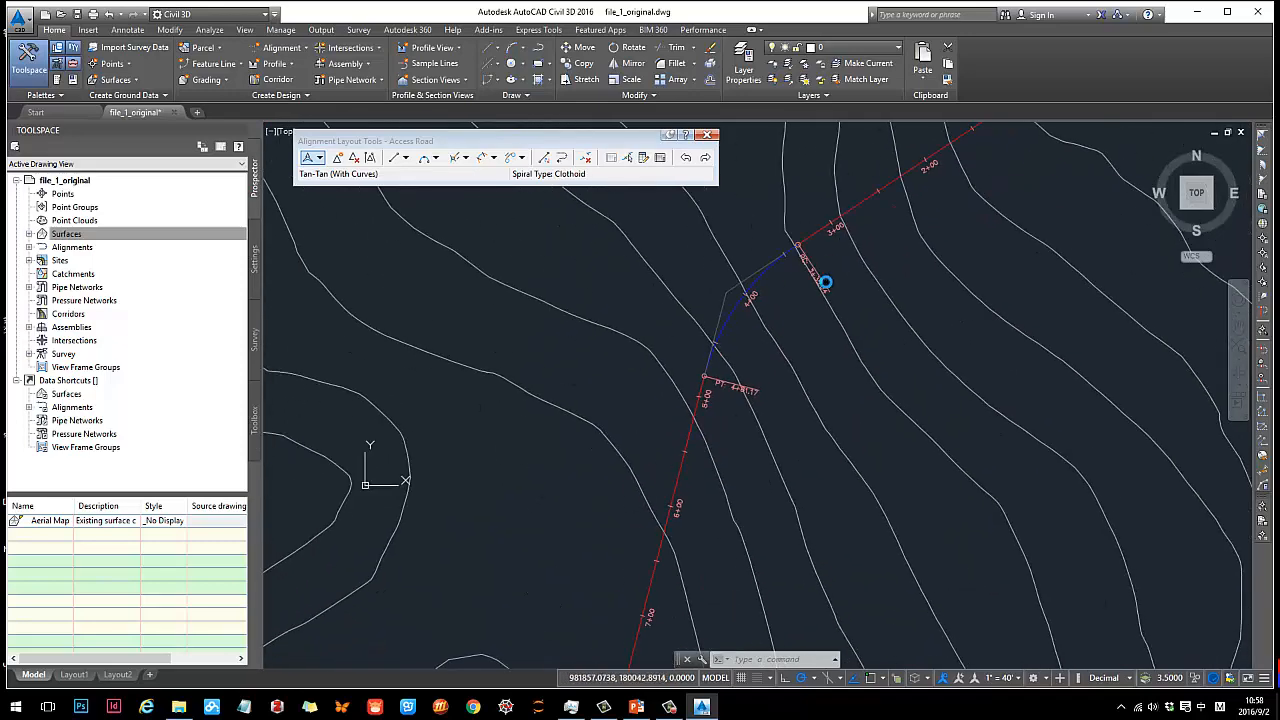
scroll(775, 277, up, 6)
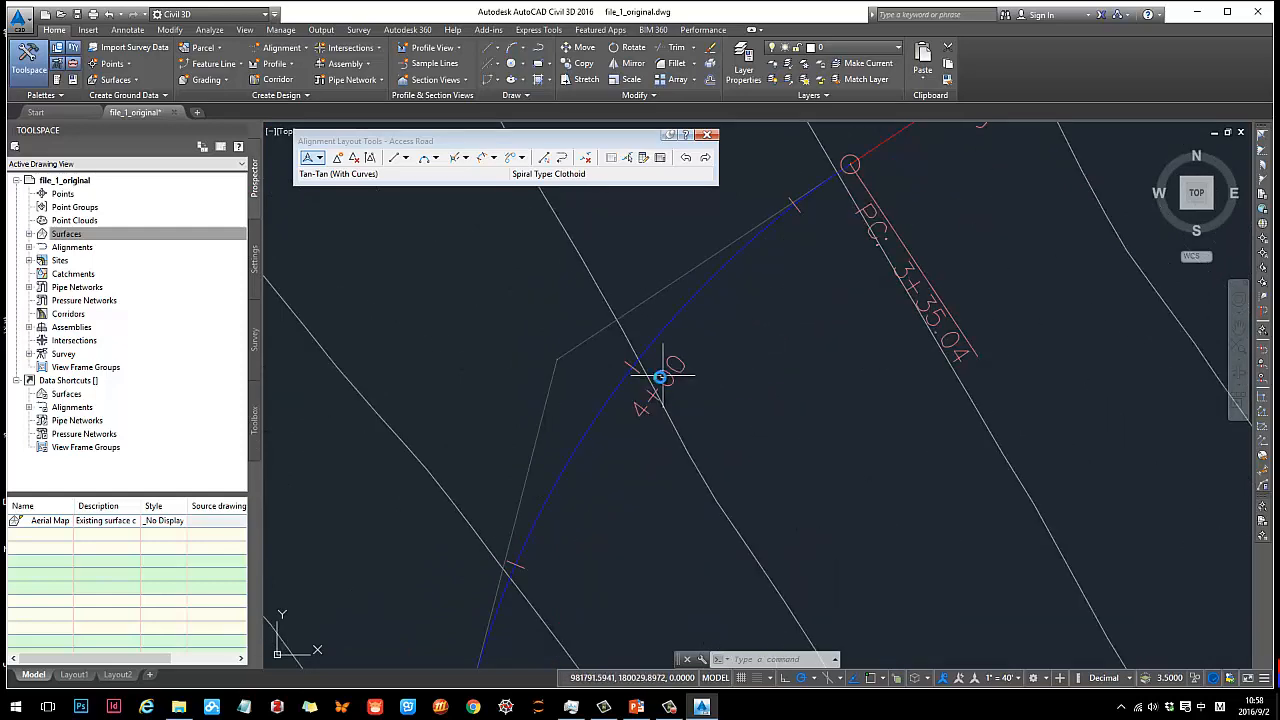
scroll(665, 375, down, 5)
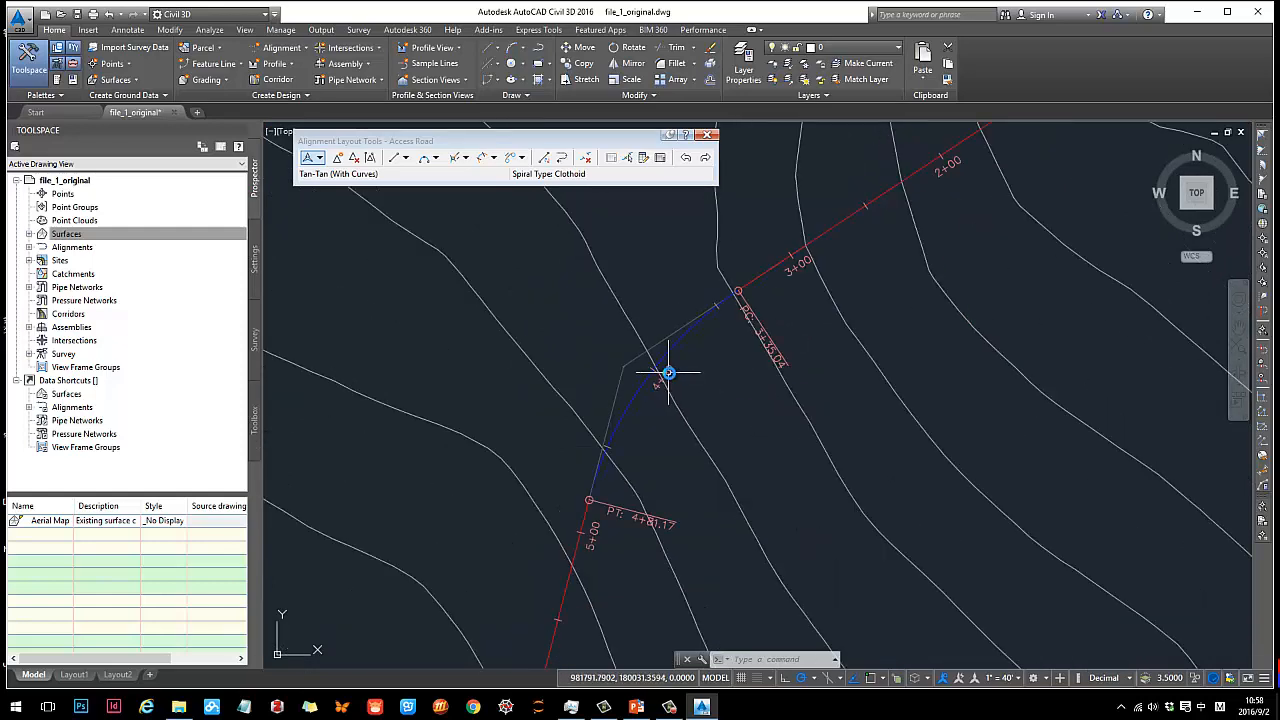
middle_drag(657, 434, 723, 289)
scroll(727, 333, down, 2)
scroll(651, 468, up, 6)
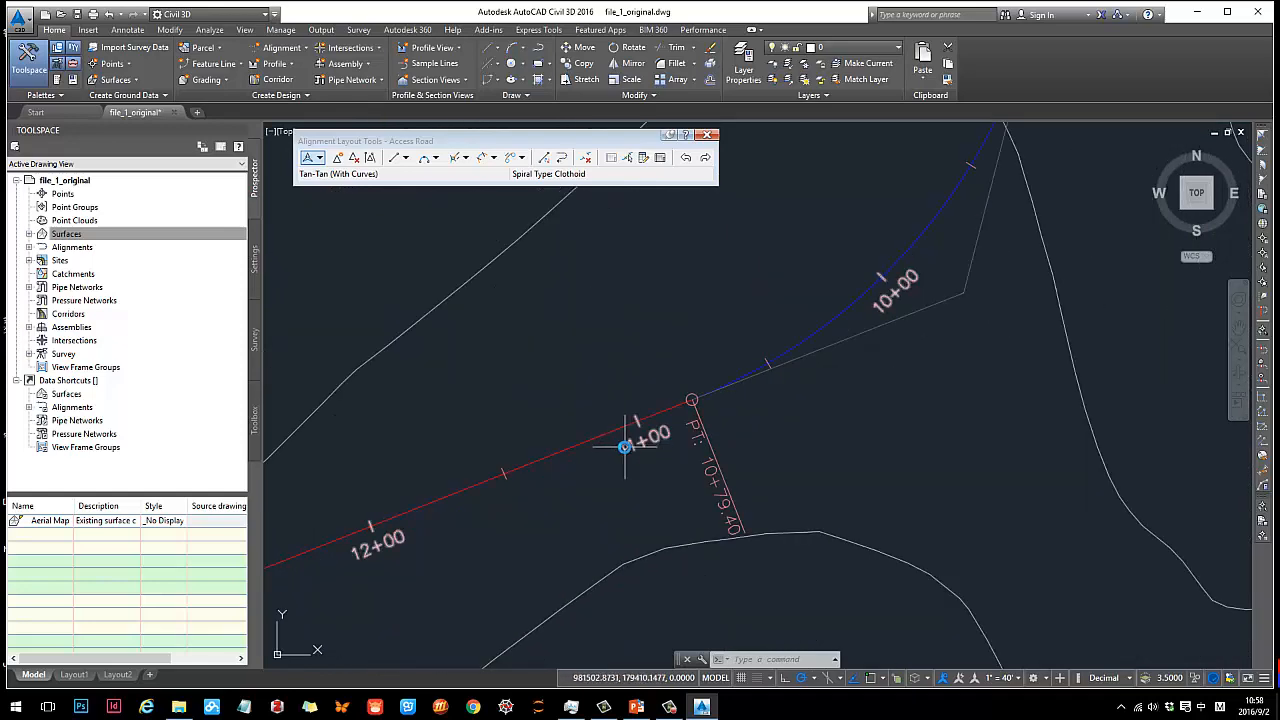
scroll(641, 413, down, 8)
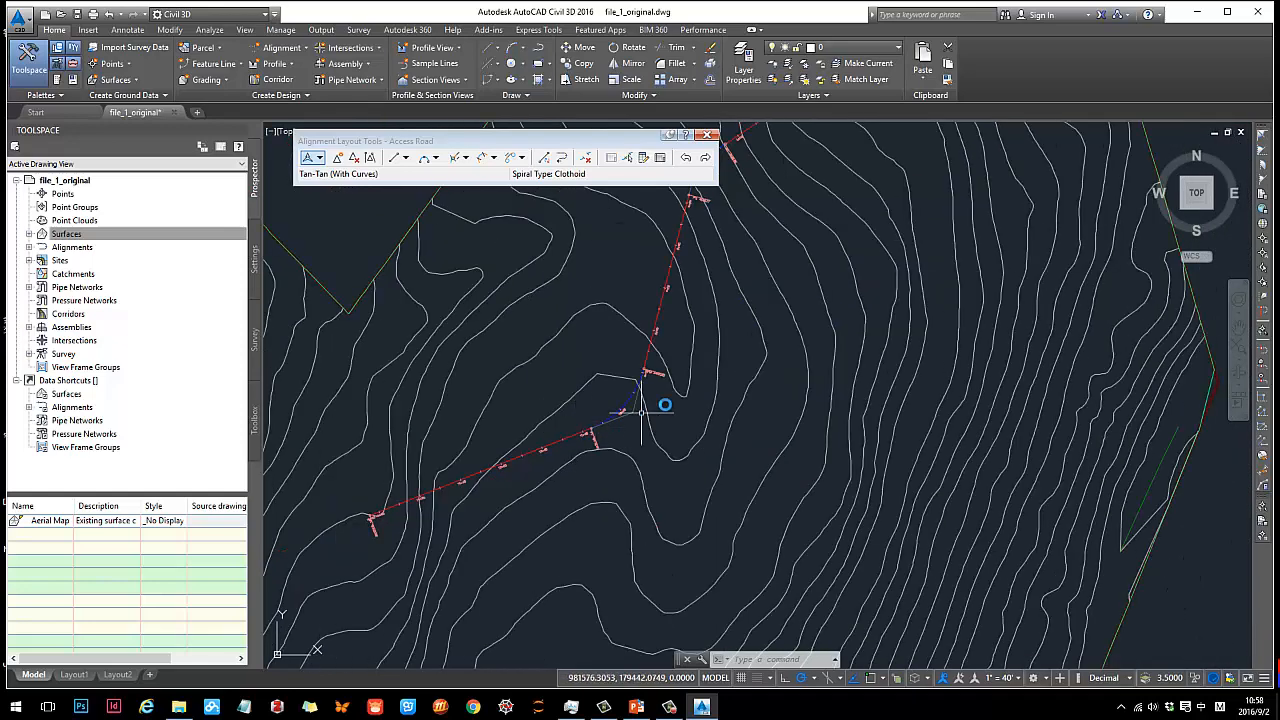
- Inspect the alignment again from its starting station, comparing the straight road segments with the turns
middle_drag(783, 299, 756, 472)
scroll(815, 260, up, 6)
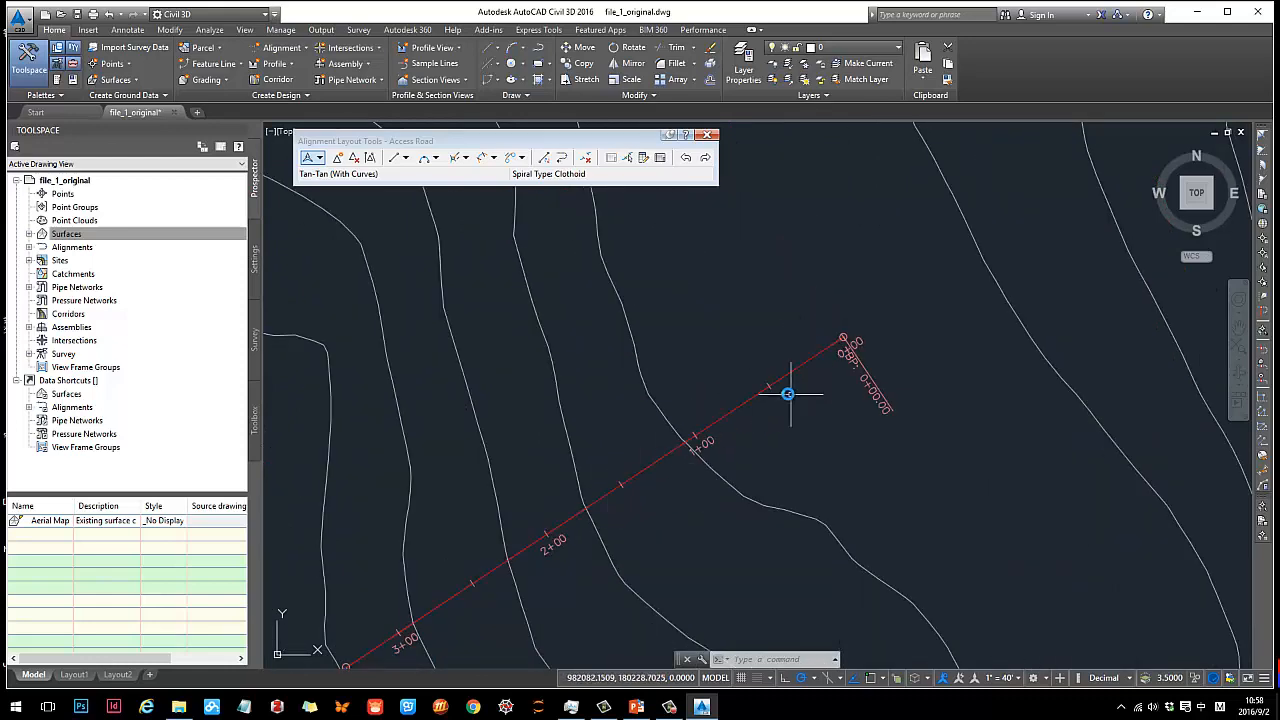
middle_drag(653, 525, 840, 382)
middle_drag(720, 470, 775, 375)
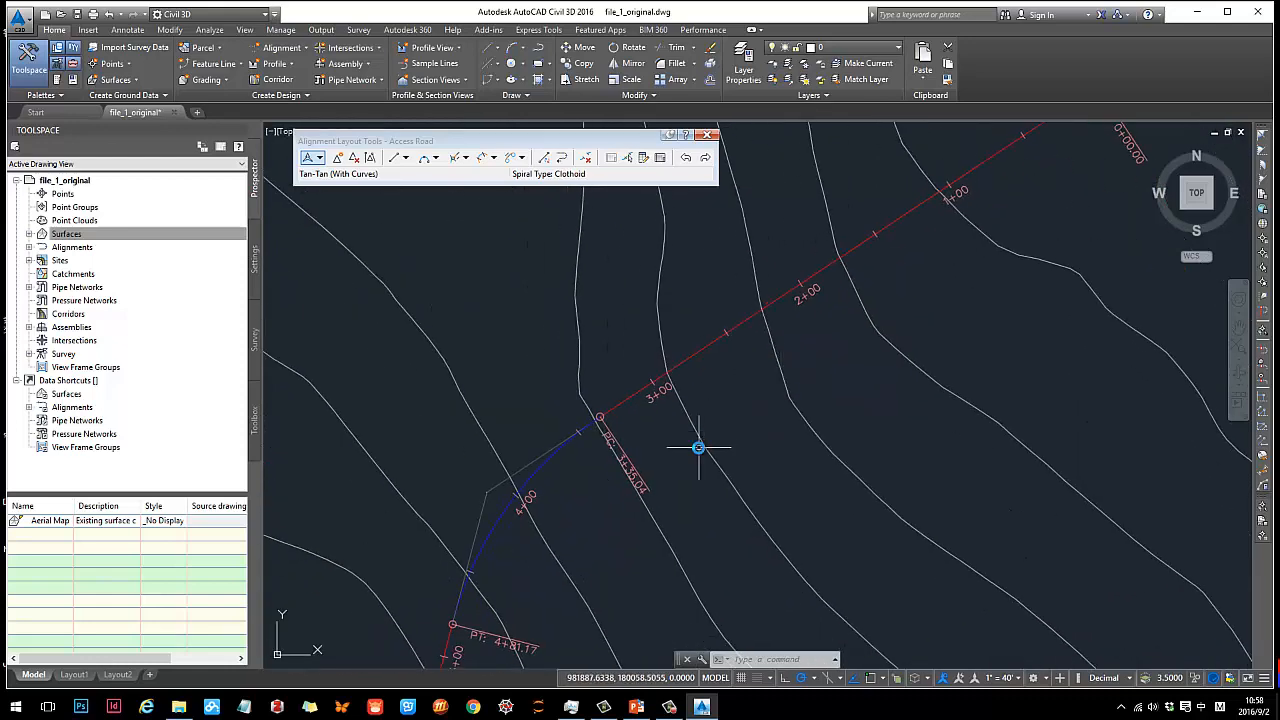
scroll(698, 446, down, 4)
middle_drag(684, 498, 847, 367)
scroll(829, 337, up, 3)
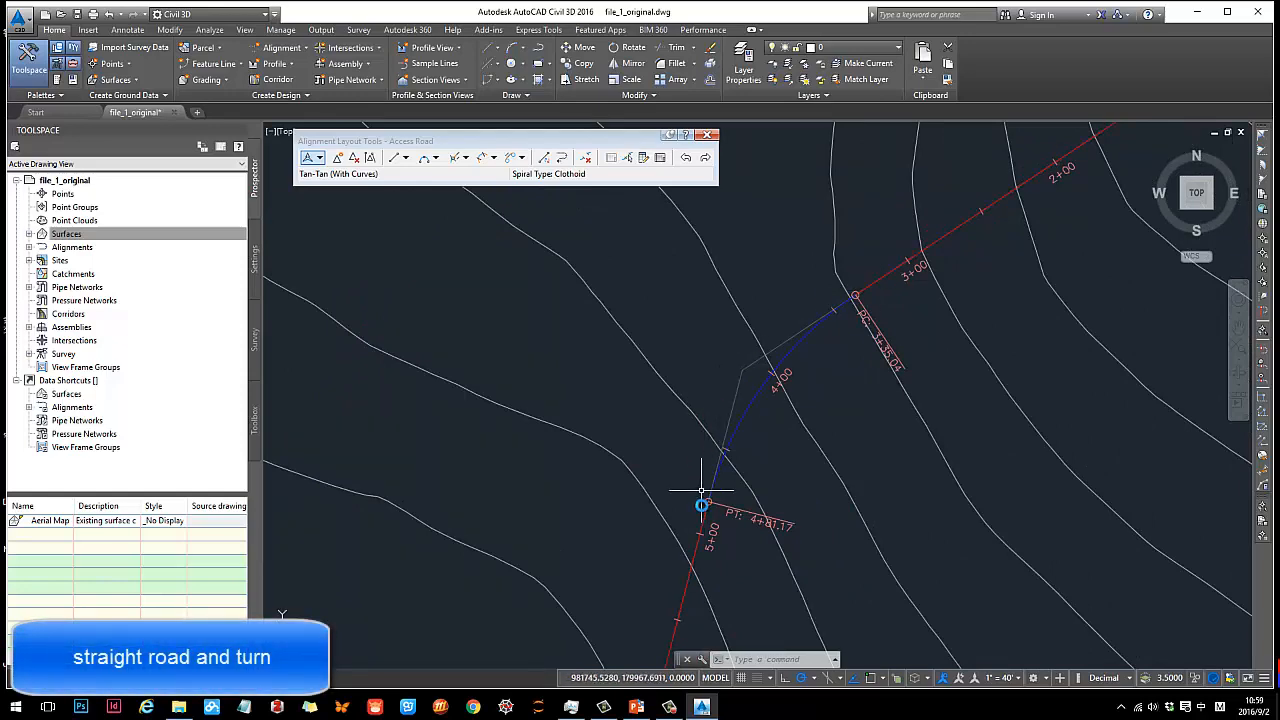
scroll(871, 323, down, 5)
middle_drag(803, 541, 832, 350)
scroll(872, 217, up, 2)
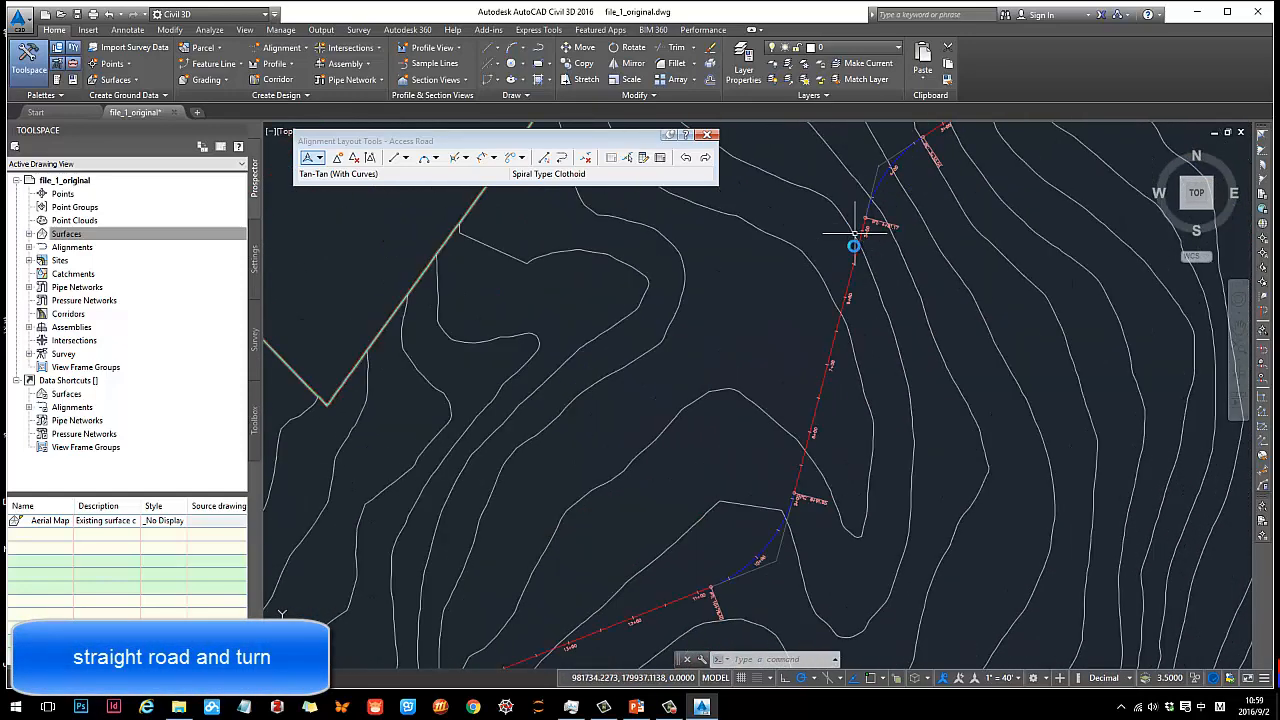
- Switch to PowerPoint, review the slides on creating an alignment and a profile, and return to the Civil 3D drawing
scroll(573, 463, down, 2)
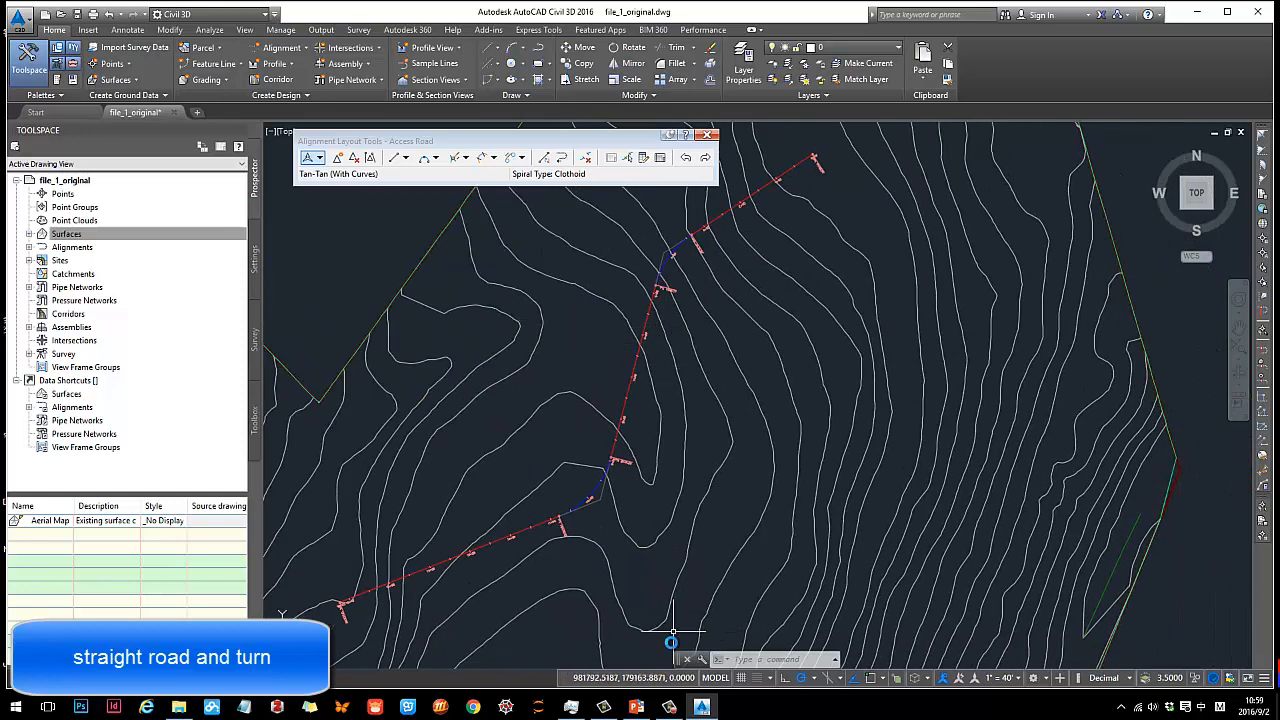
click(637, 707)
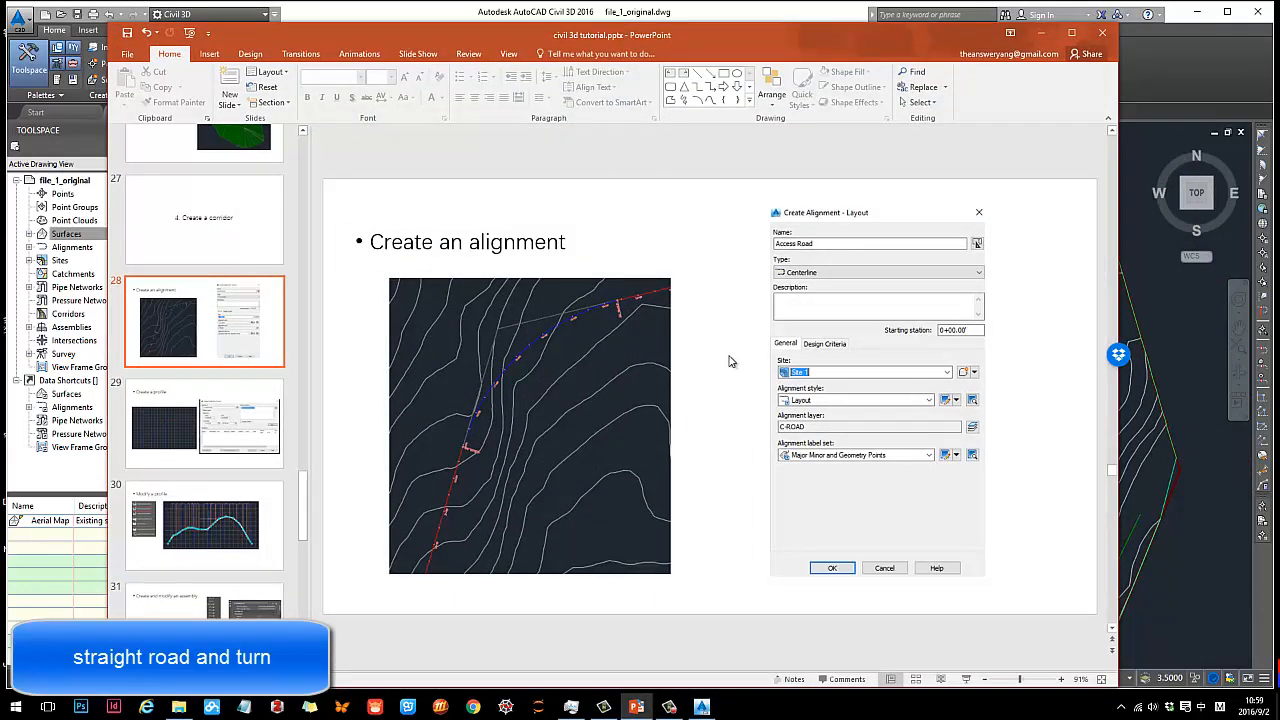
scroll(730, 361, down, 1)
scroll(728, 359, up, 1)
scroll(690, 340, down, 1)
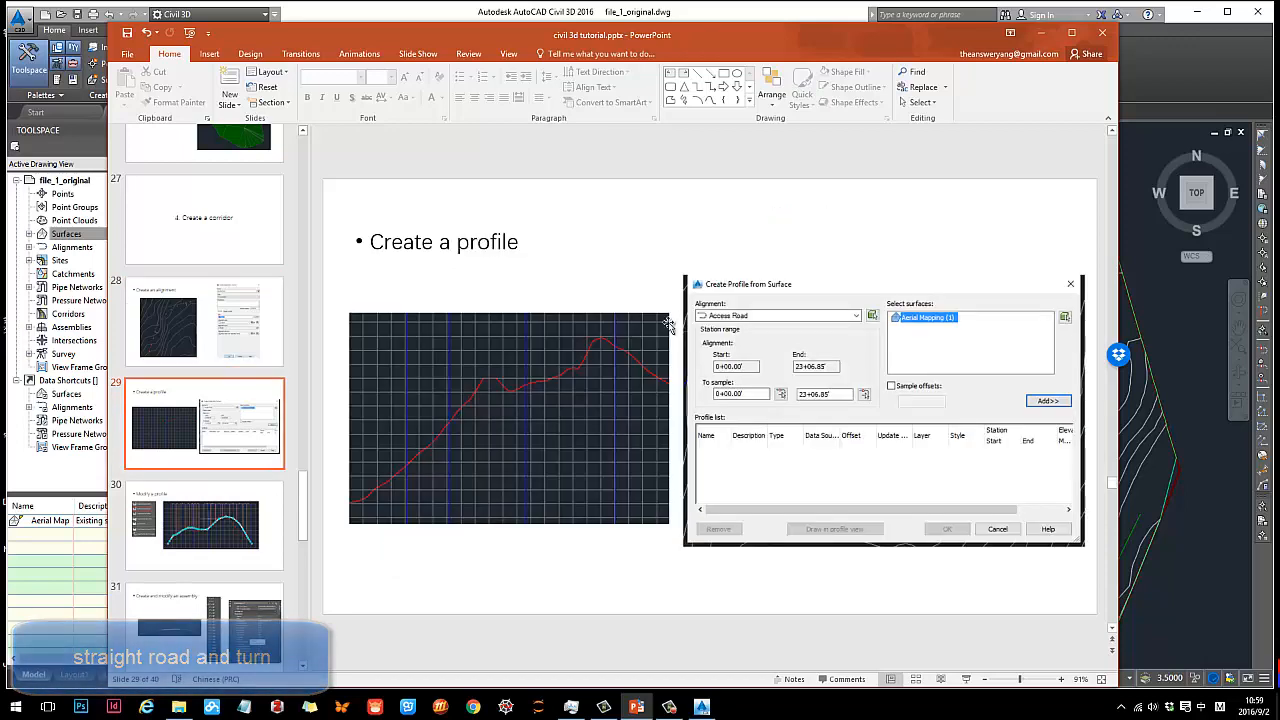
click(1043, 38)
scroll(895, 300, down, 7)
drag(1040, 492, 904, 356)
click(667, 223)
key(Escape)
key(Escape)
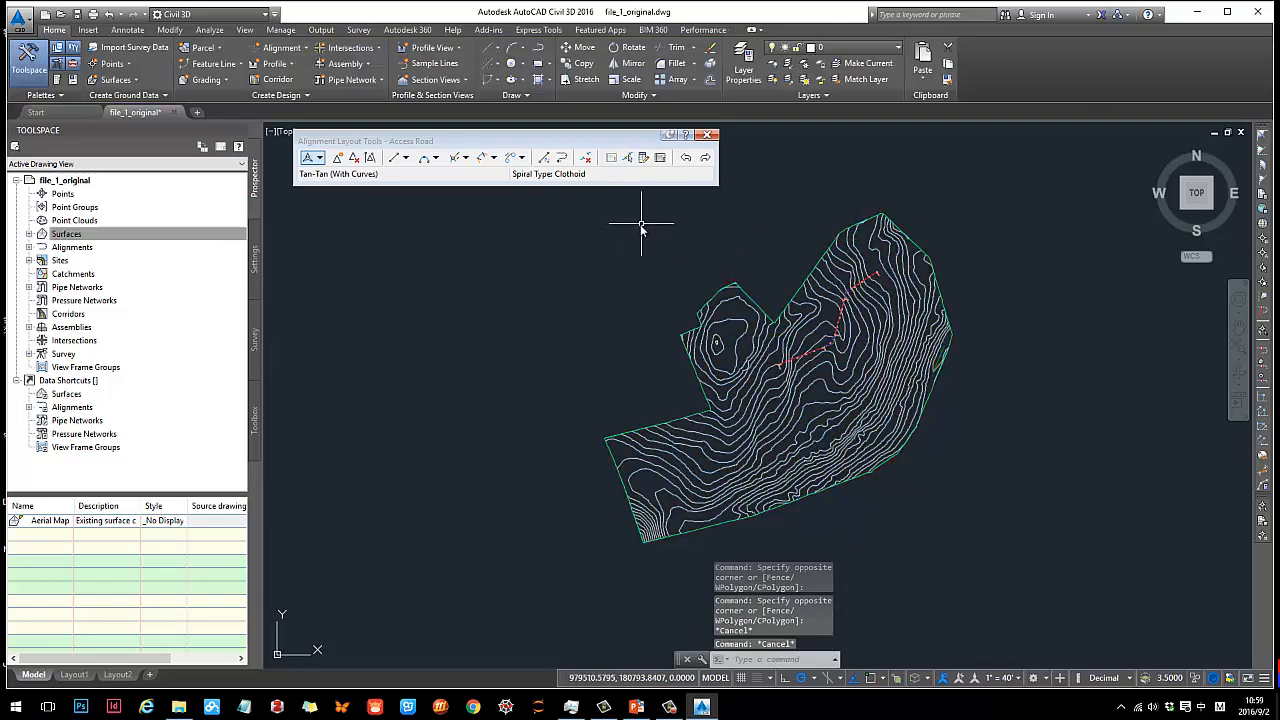
- Select the surface together with the Access Road alignment and orbit both in the Object Viewer to compare their elevations
scroll(641, 228, down, 2)
click(577, 196)
click(940, 458)
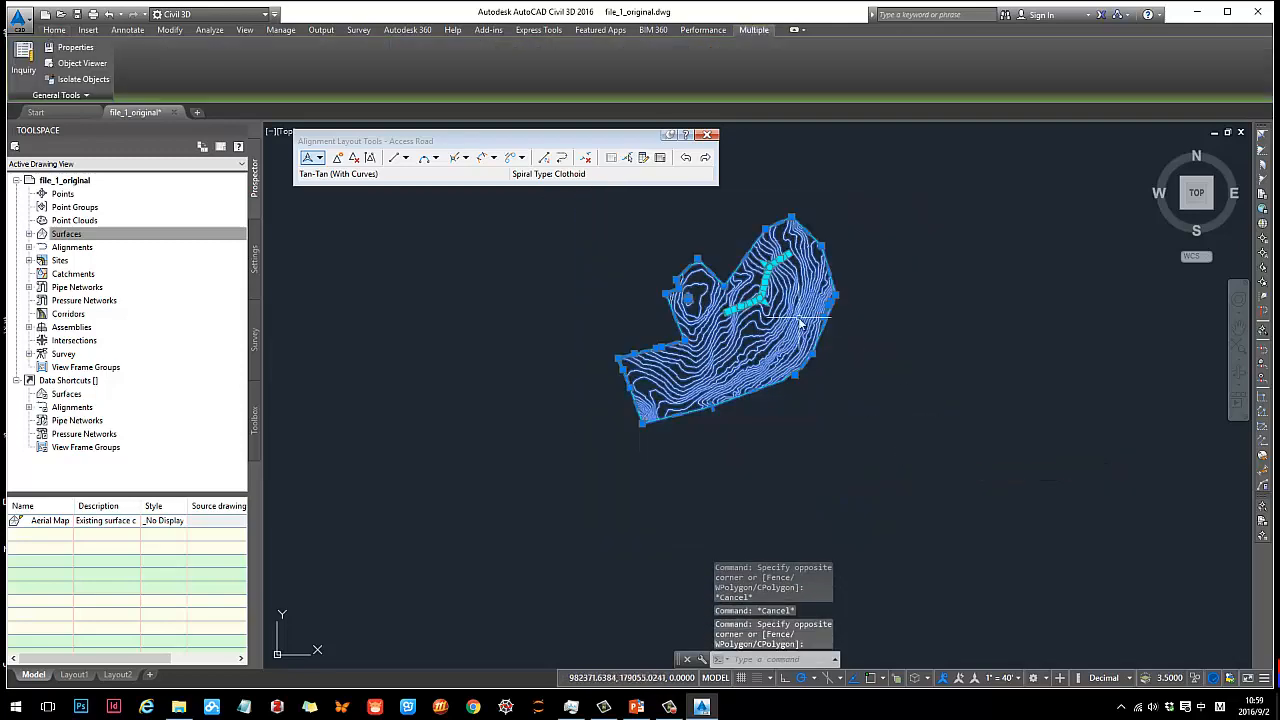
scroll(800, 323, up, 4)
right_click(805, 291)
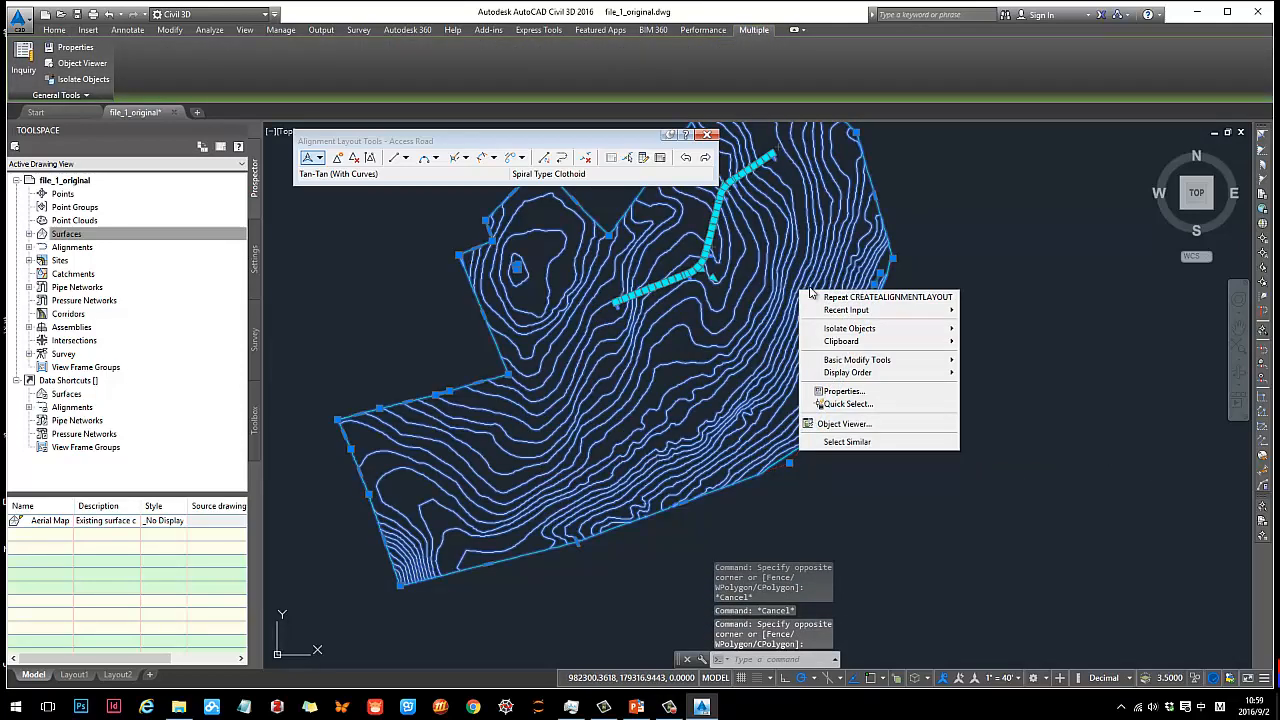
click(899, 424)
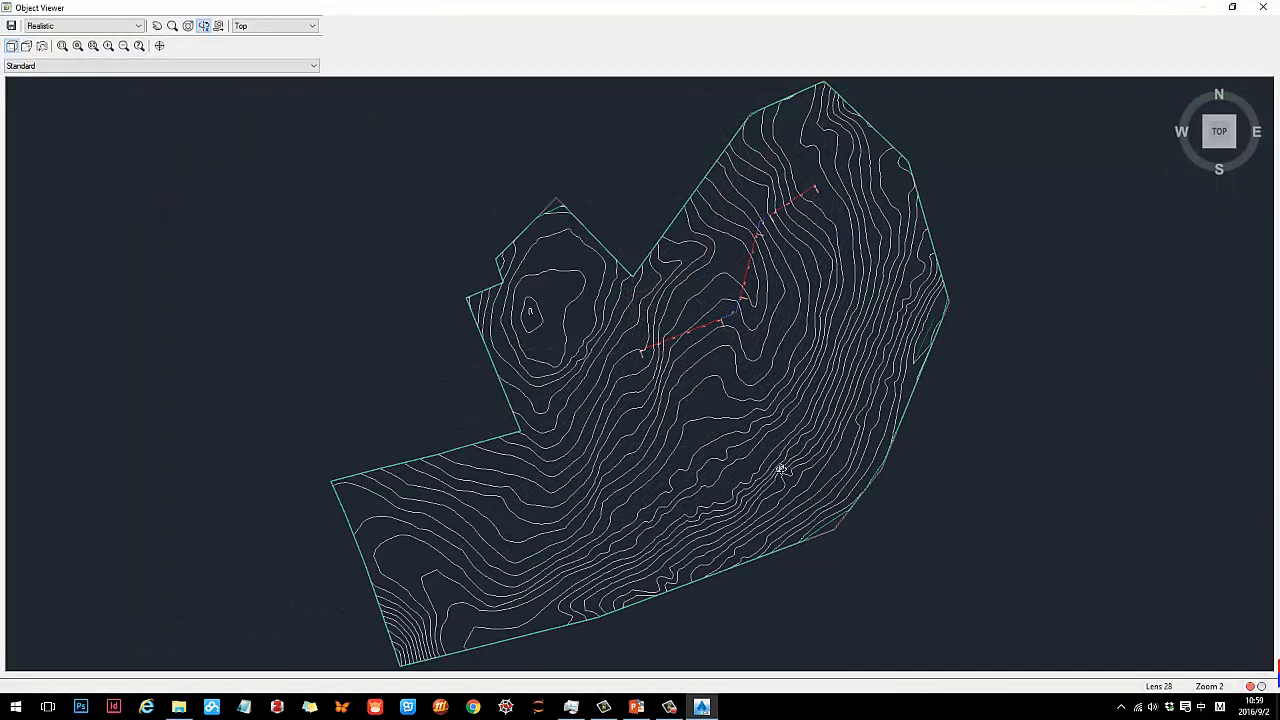
drag(774, 466, 377, 191)
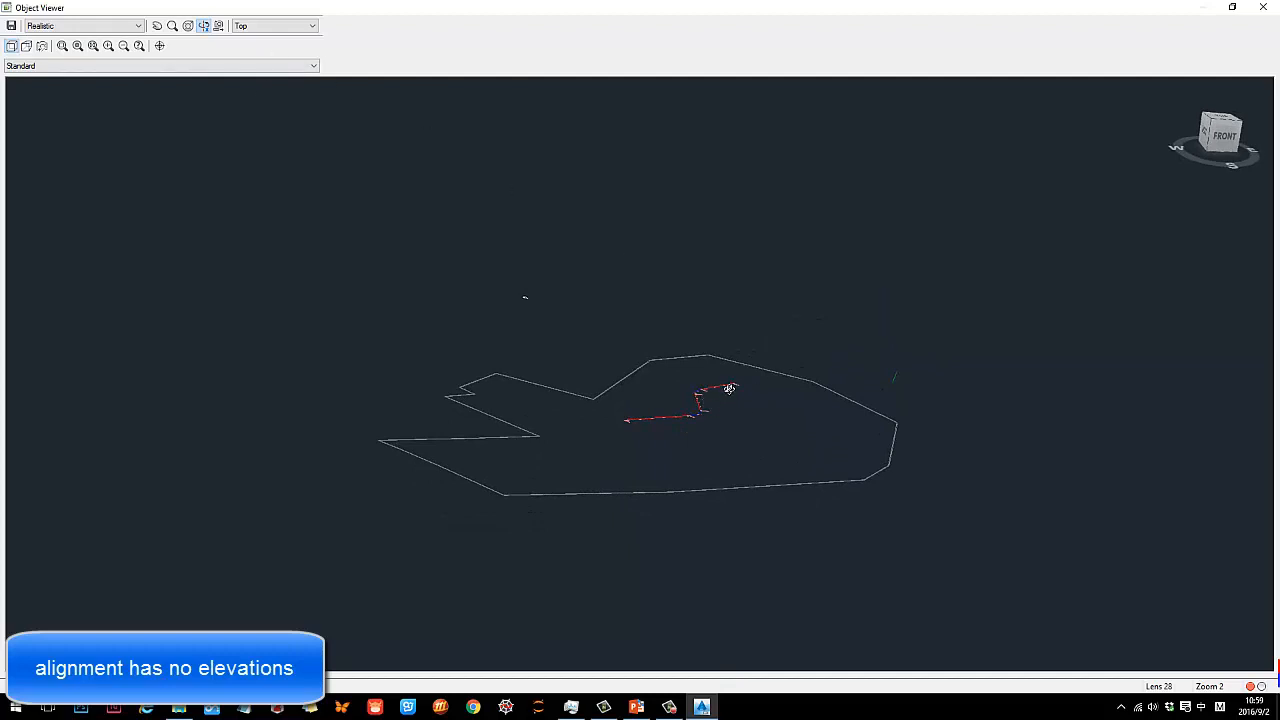
click(1264, 9)
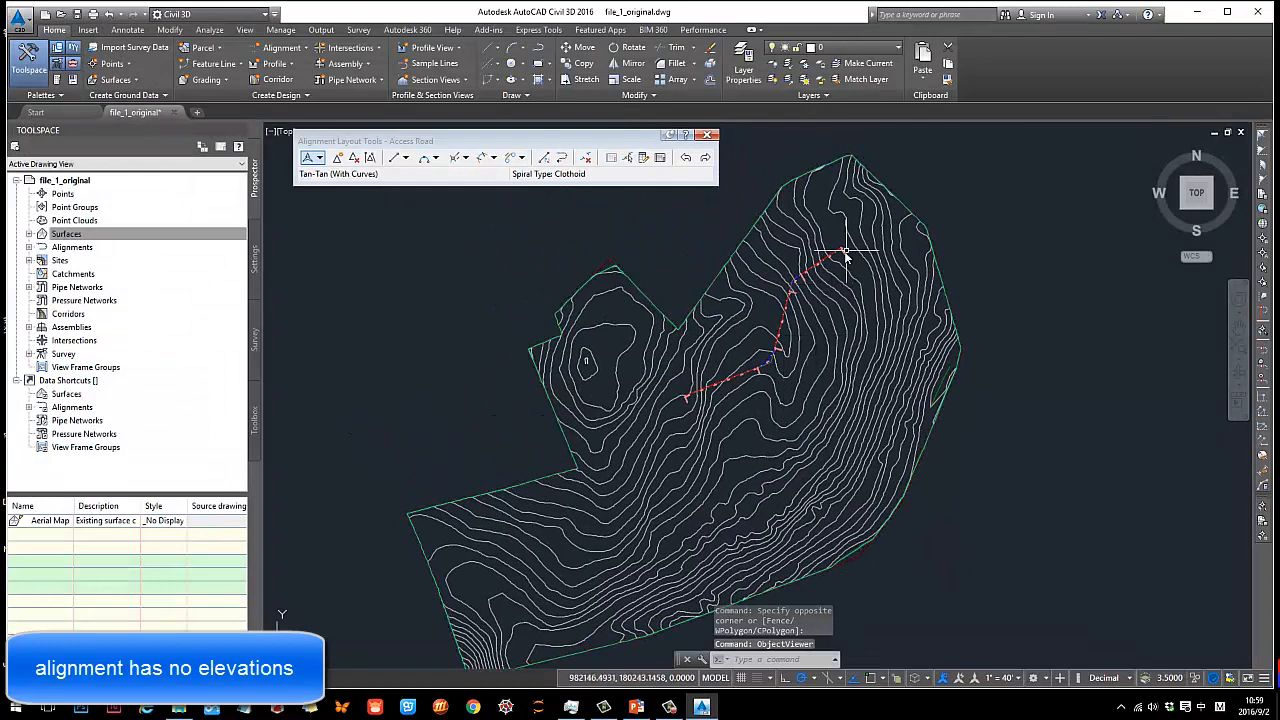
- Consult the PowerPoint slide on creating a profile once more and return to the Access Road alignment in Civil 3D
scroll(845, 257, up, 4)
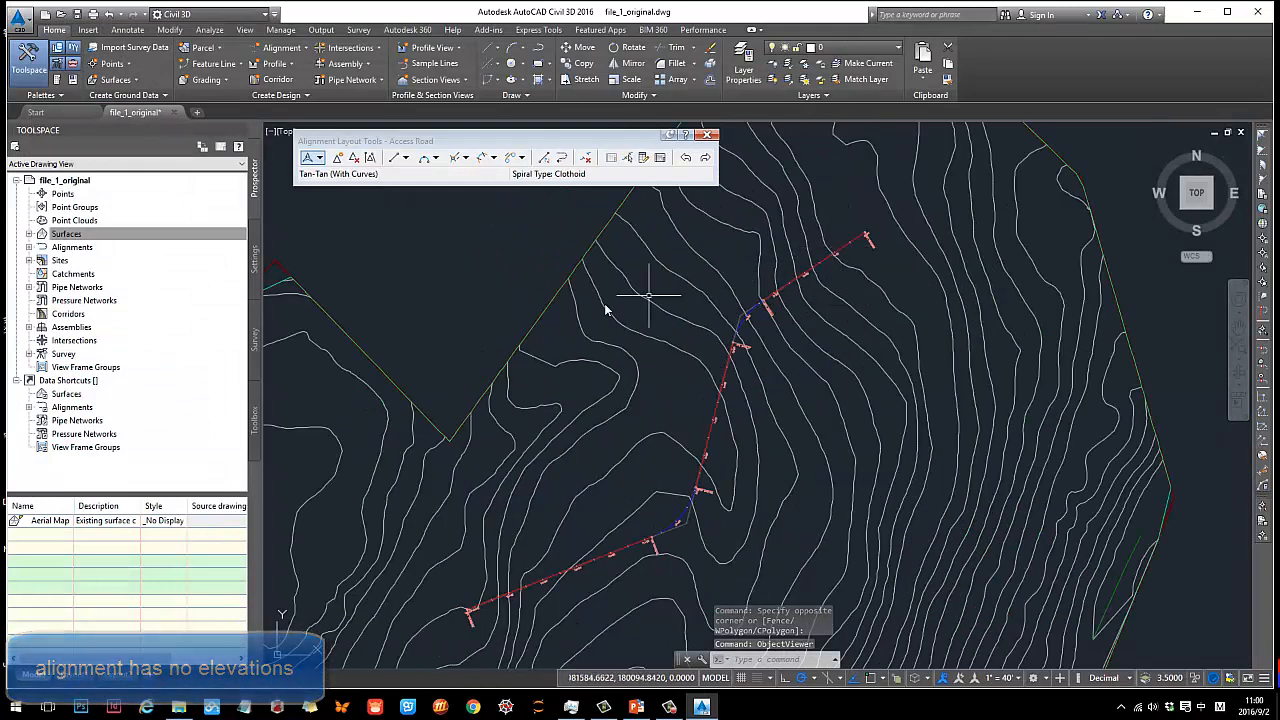
middle_drag(551, 309, 523, 251)
middle_drag(681, 362, 639, 363)
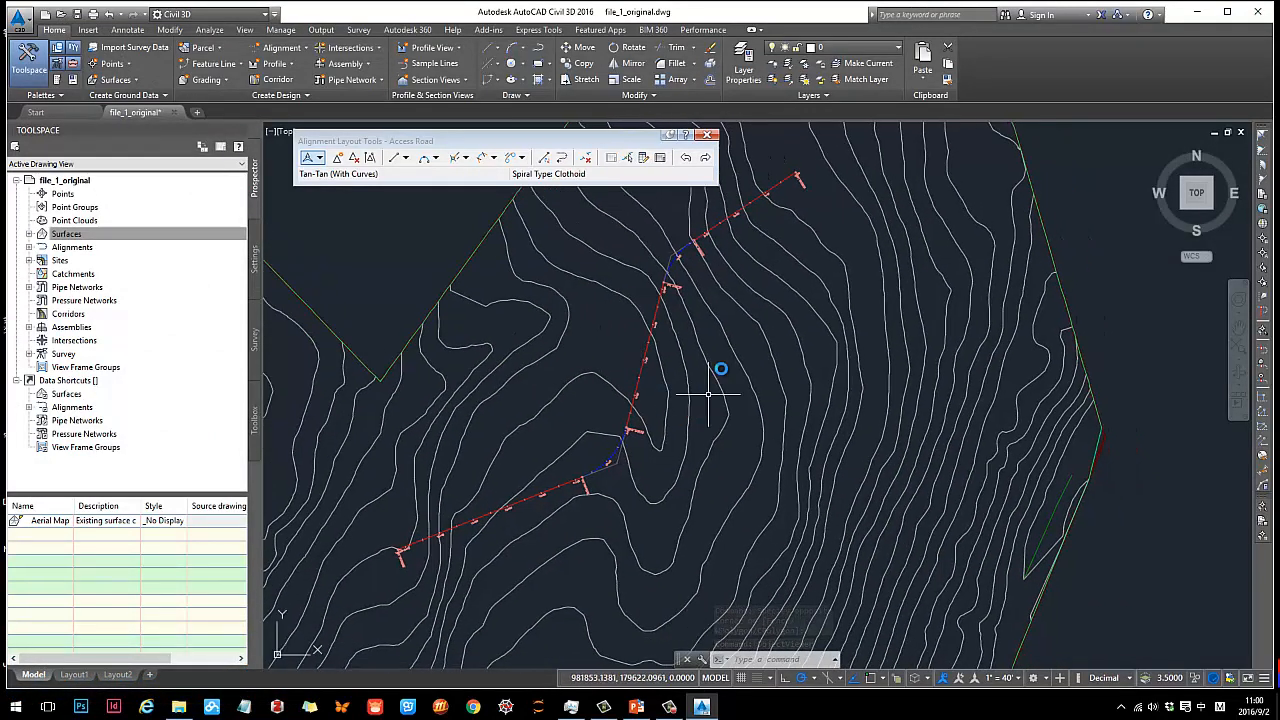
middle_drag(707, 298, 741, 292)
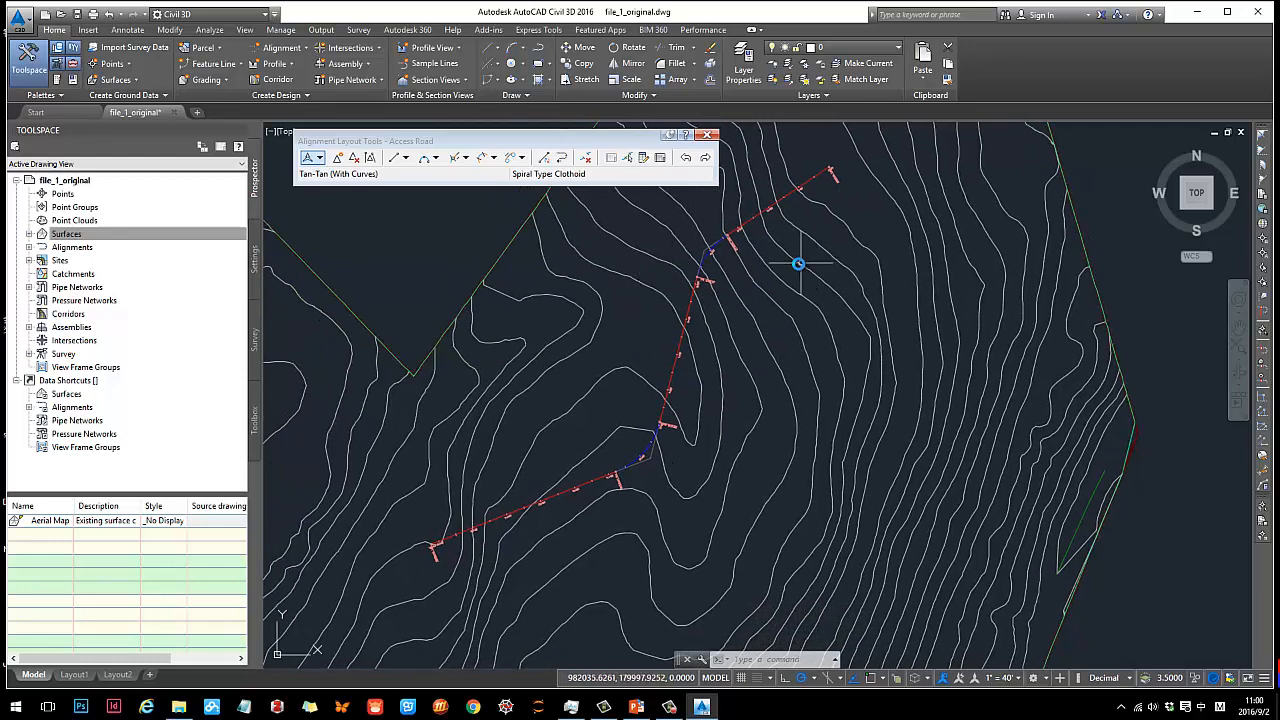
click(637, 708)
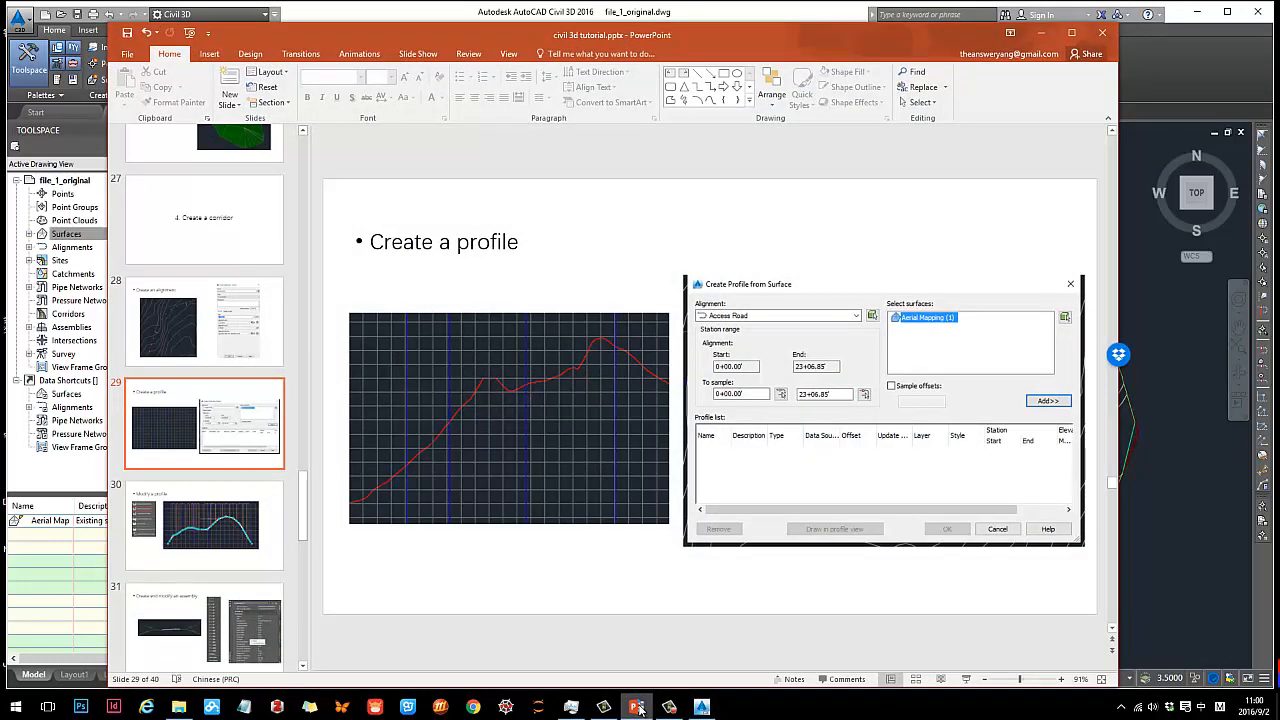
click(637, 708)
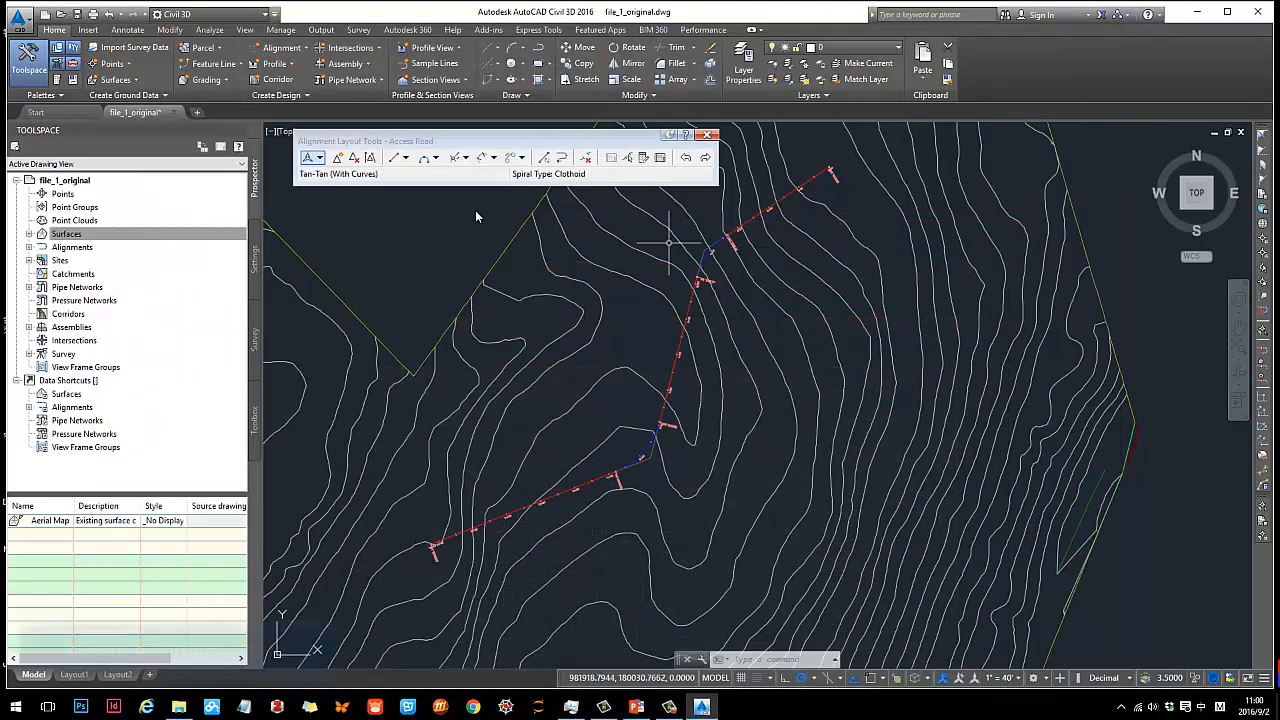
- Start a surface profile for the Access Road alignment and add the Aerial Mapping (1) surface over the full station range
click(290, 72)
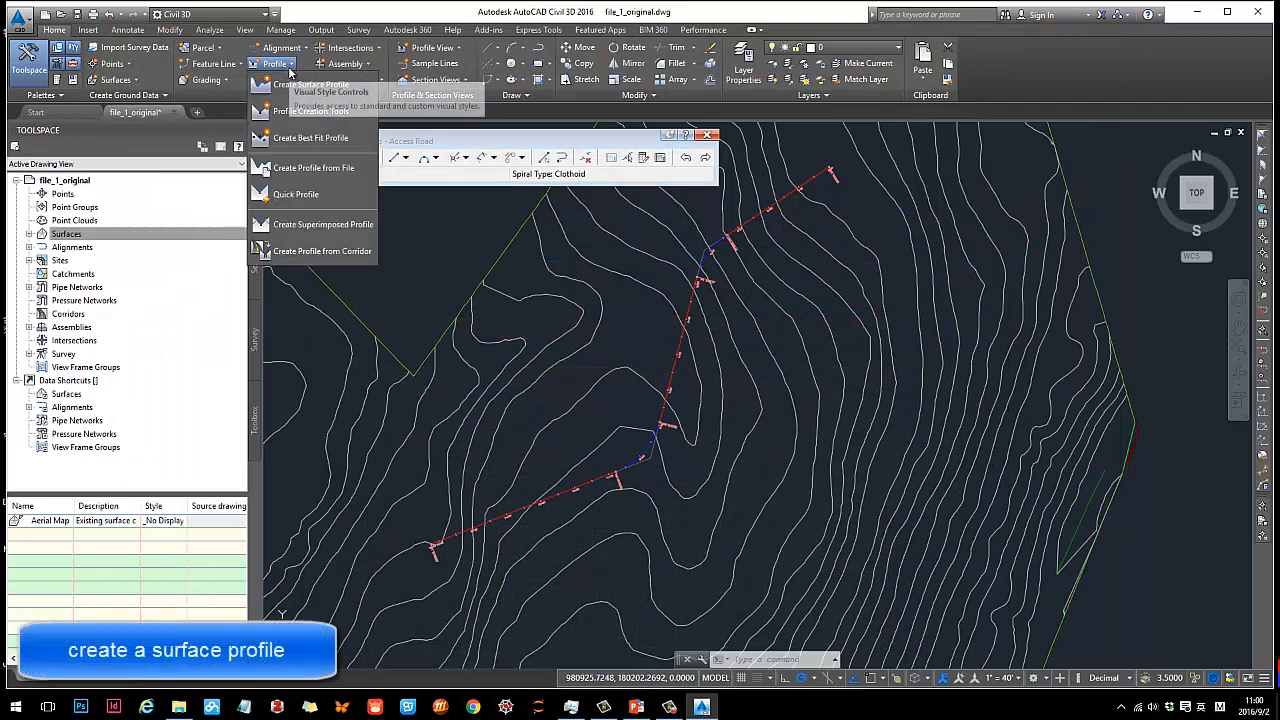
click(288, 105)
click(283, 72)
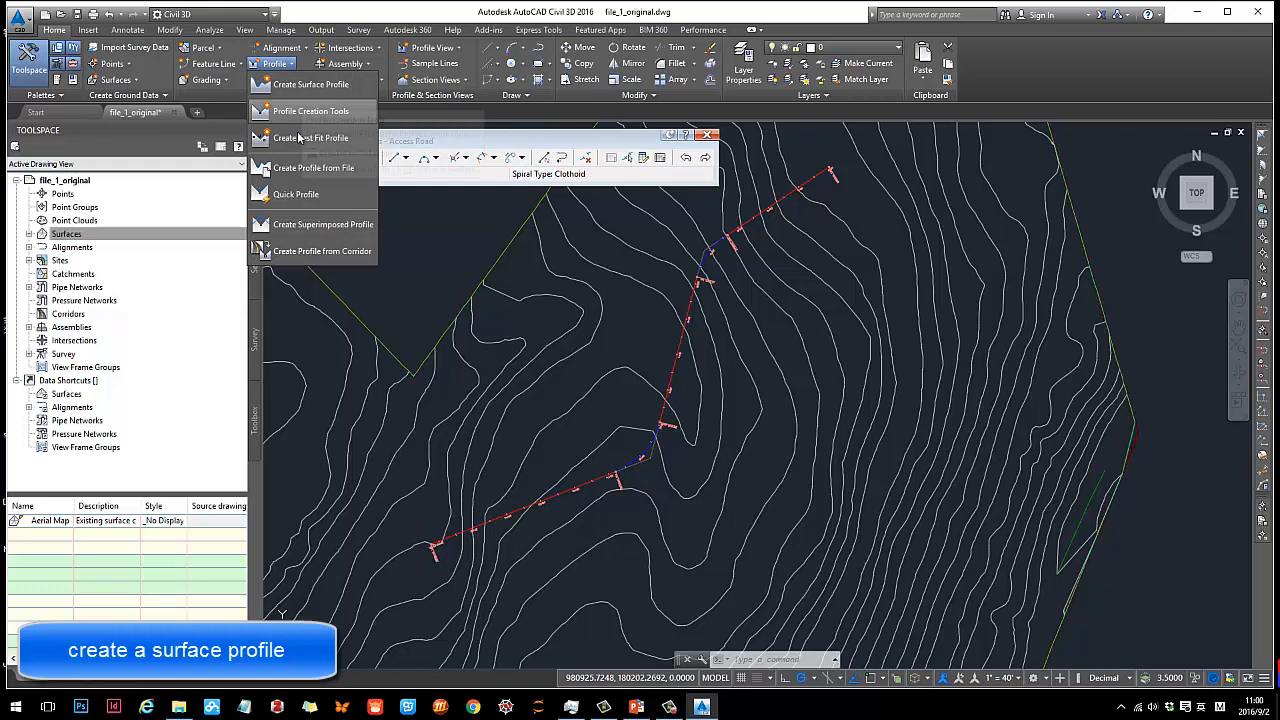
click(310, 84)
drag(905, 195, 1055, 175)
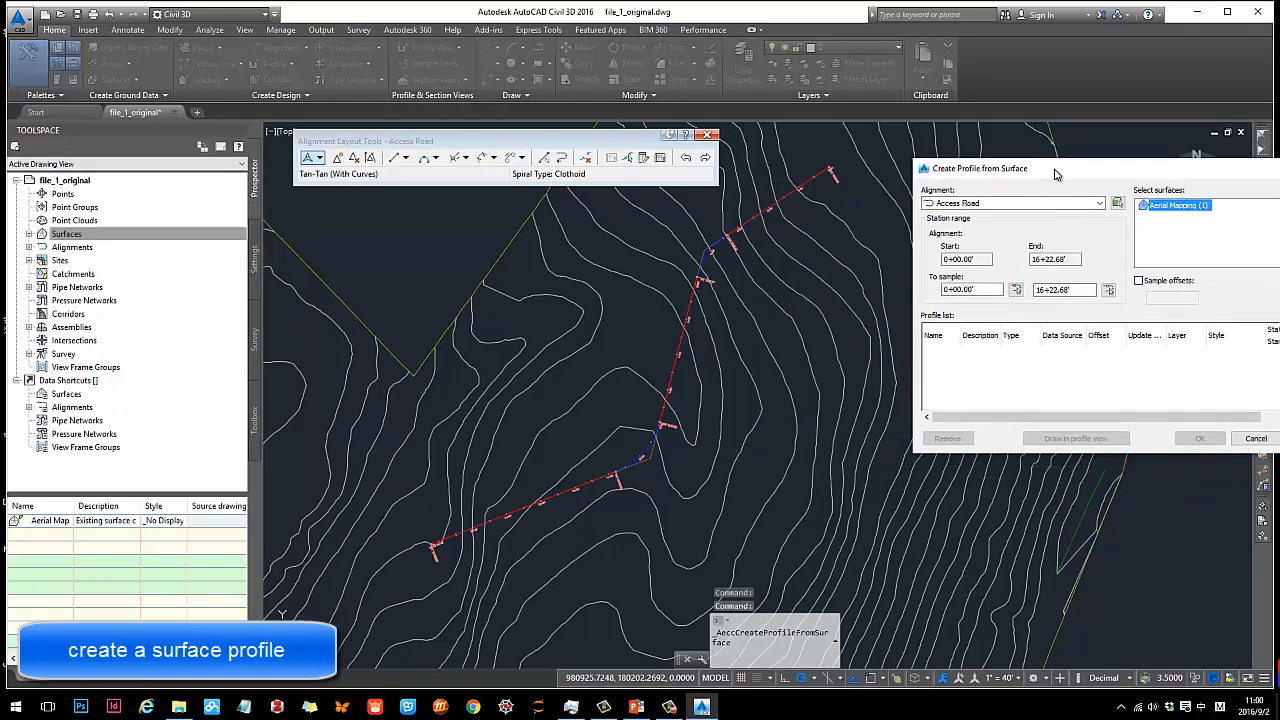
click(1003, 205)
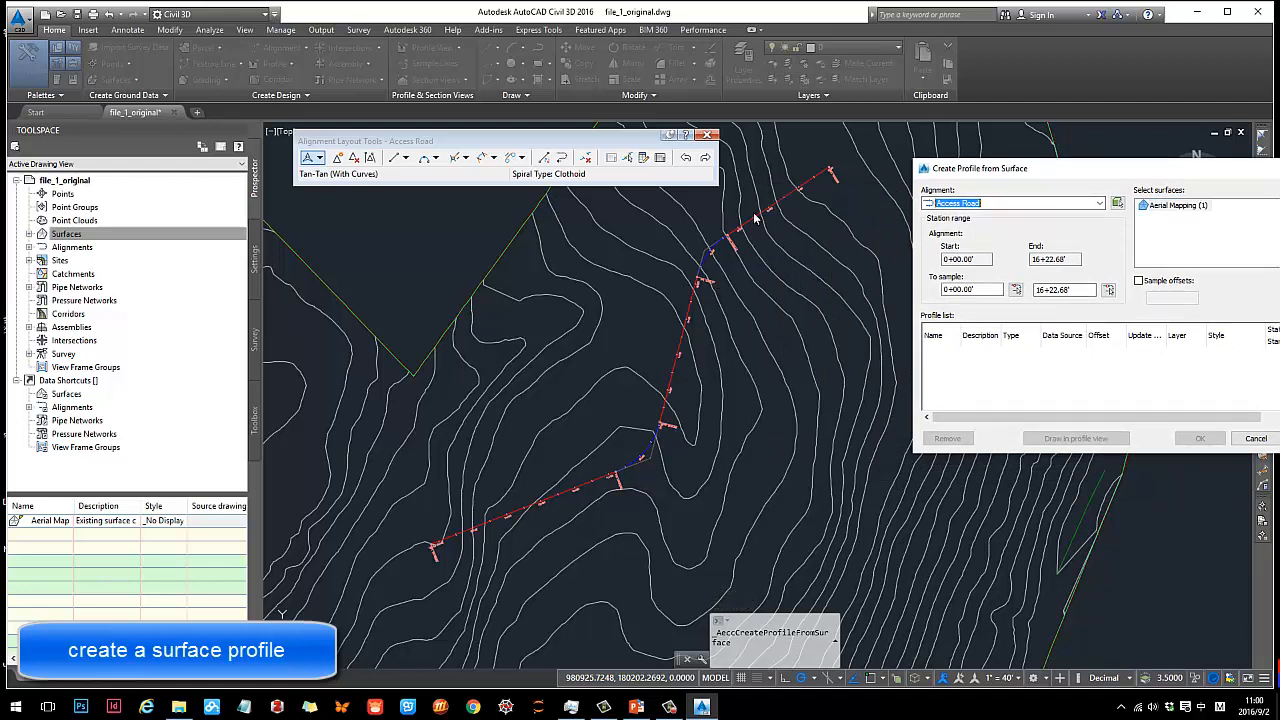
drag(1049, 174, 826, 176)
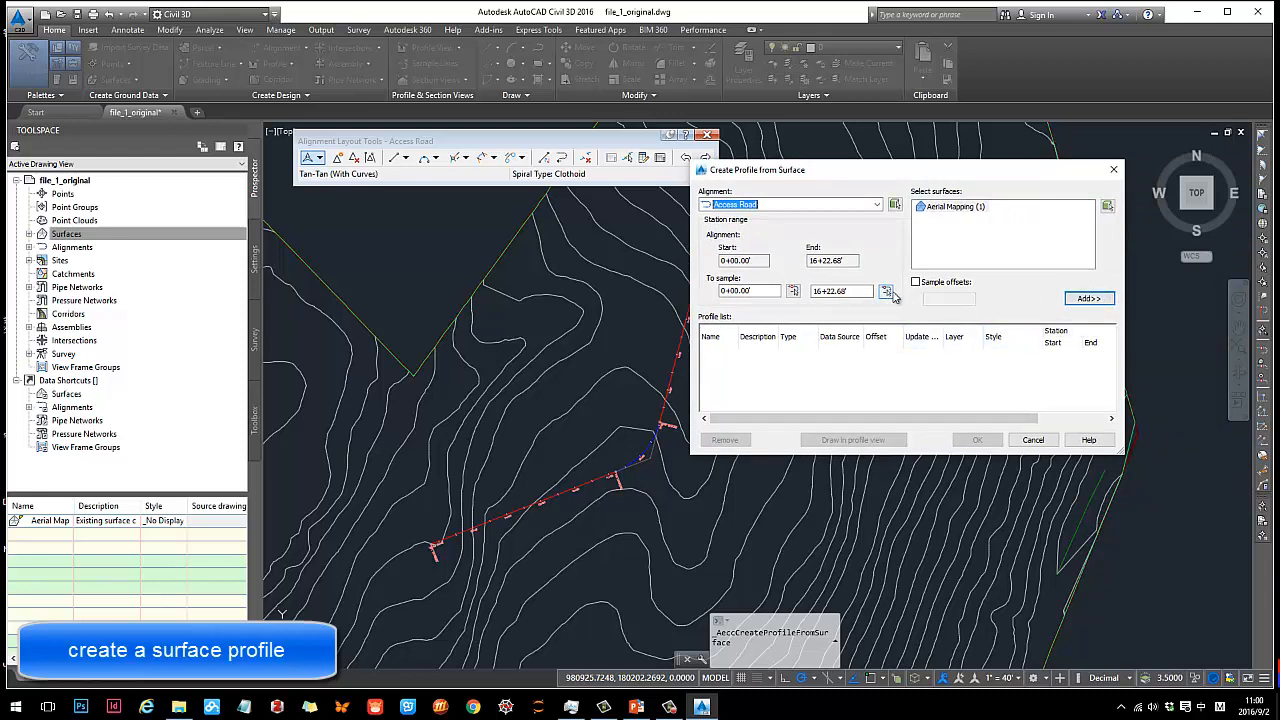
click(1088, 300)
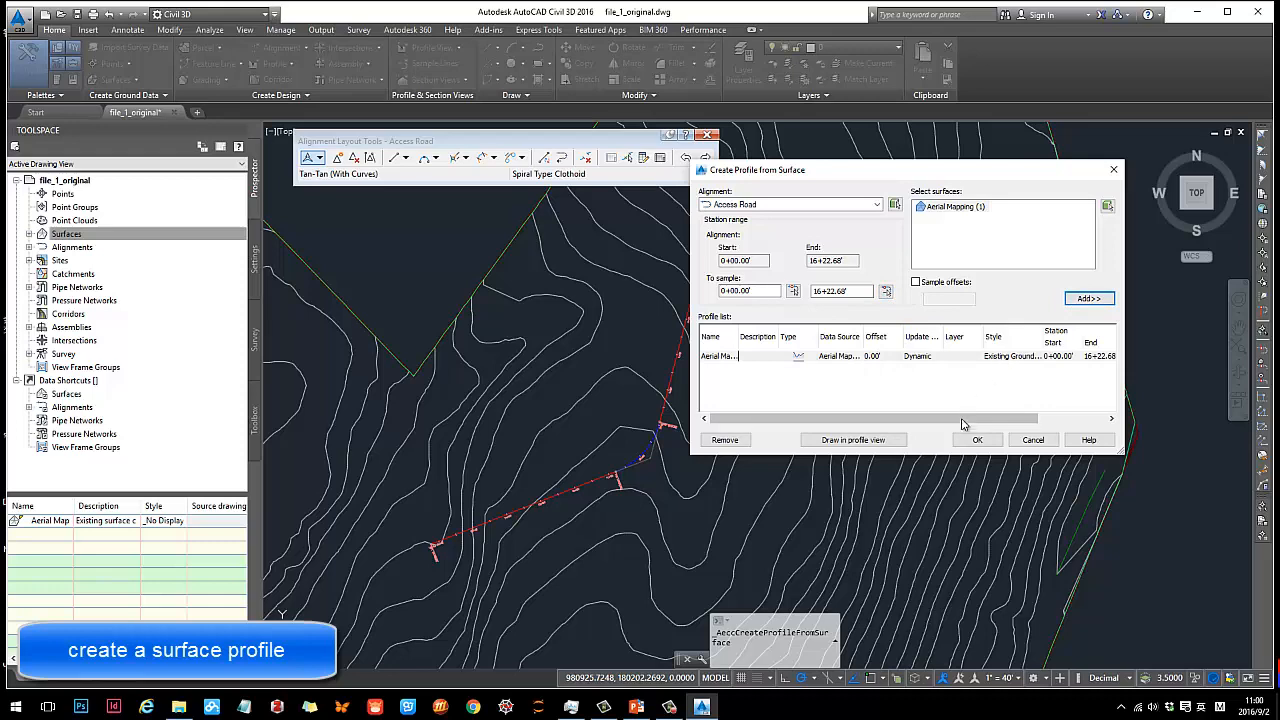
- Check the sampled profile's entry in the profile list and choose to draw it in a profile view
drag(1000, 418, 1130, 425)
drag(866, 418, 798, 419)
drag(930, 172, 1066, 144)
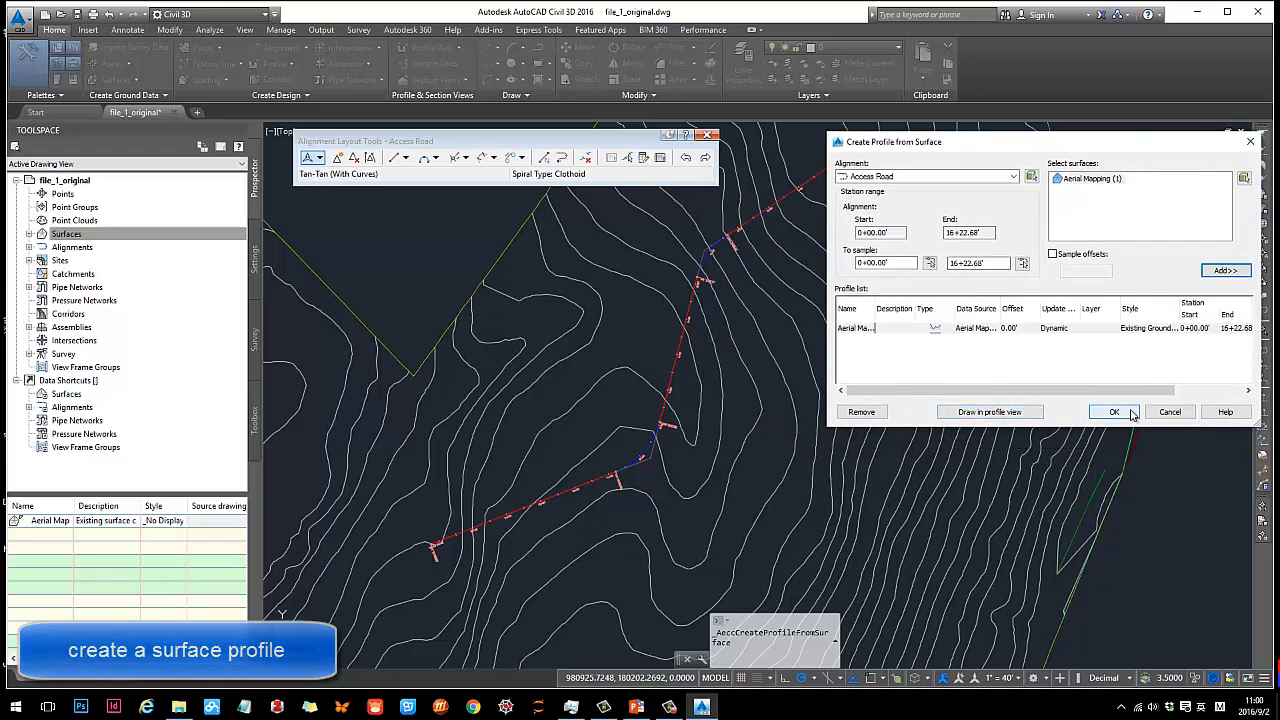
click(1014, 416)
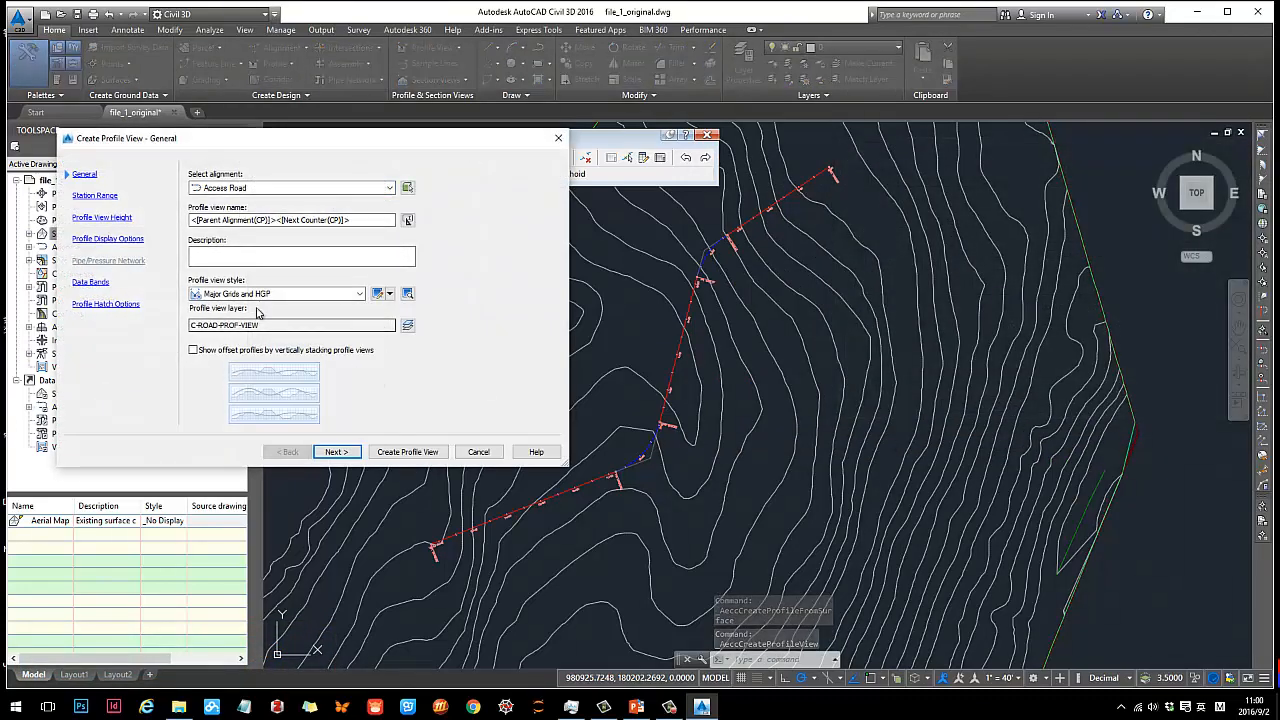
- Create the Access Road profile view with the default station range, height, display and band settings, placing its origin east of the surface
click(338, 452)
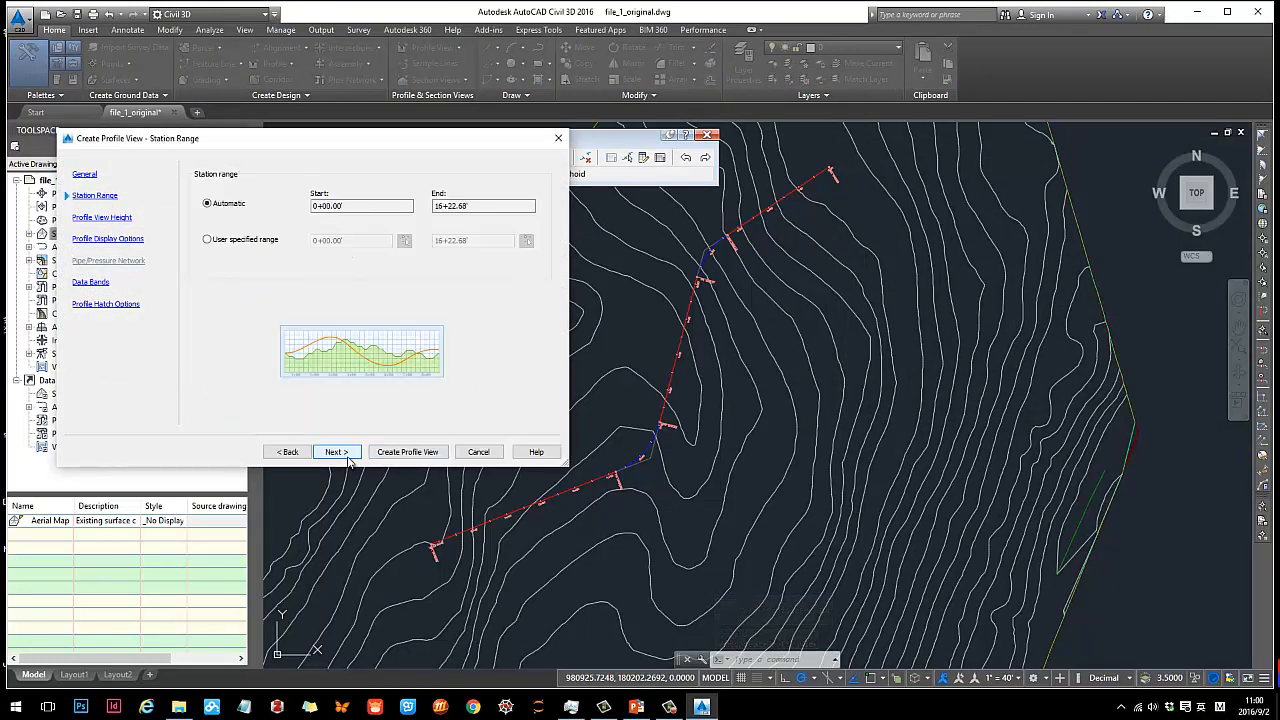
click(338, 452)
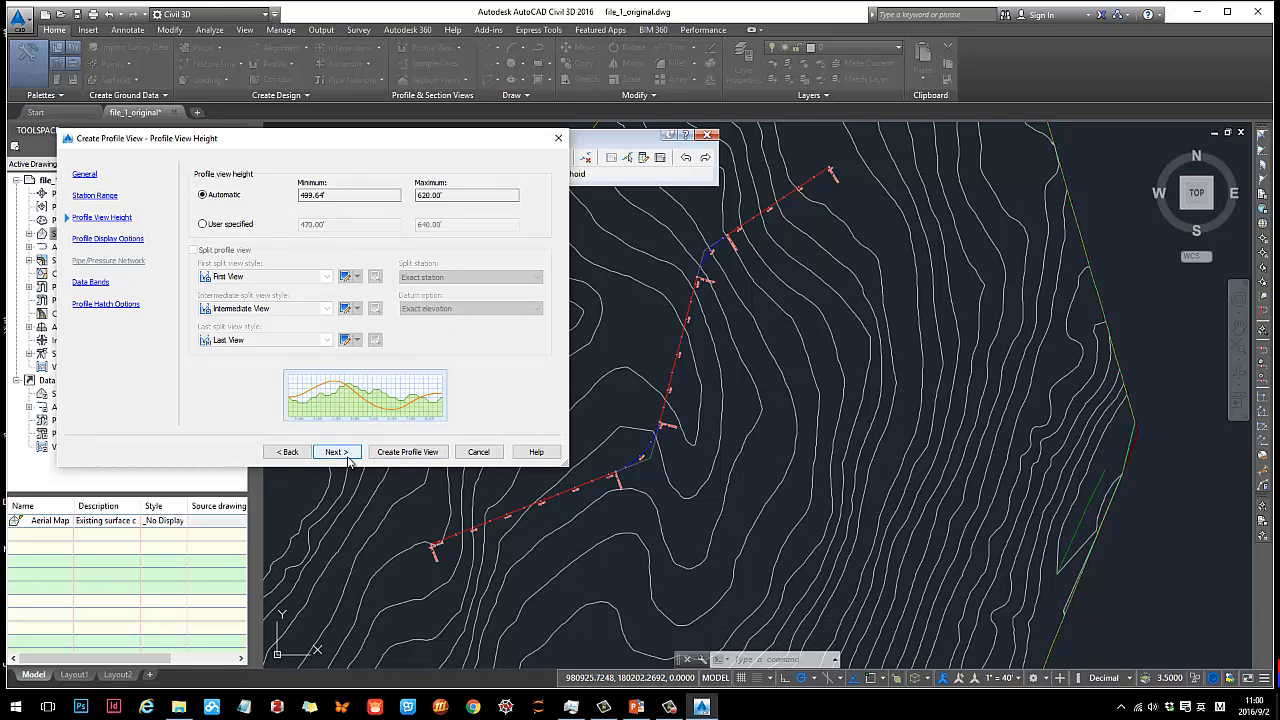
click(338, 452)
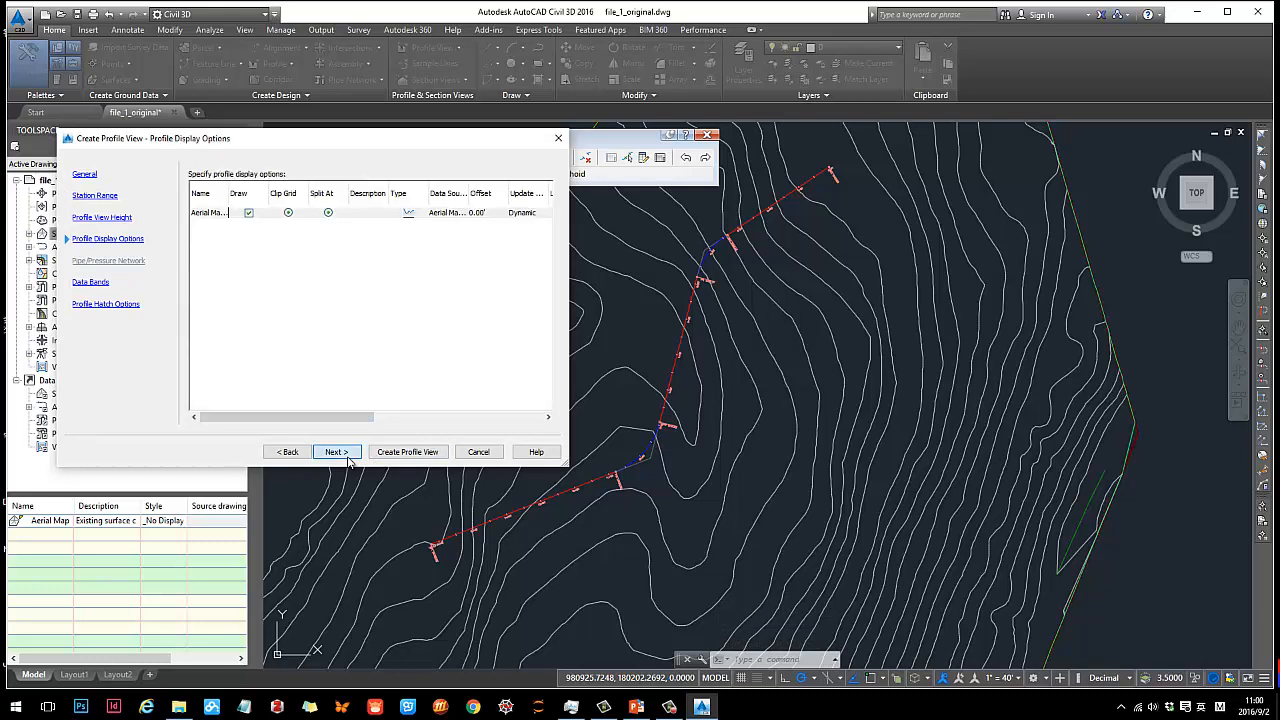
click(346, 455)
click(346, 455)
click(395, 452)
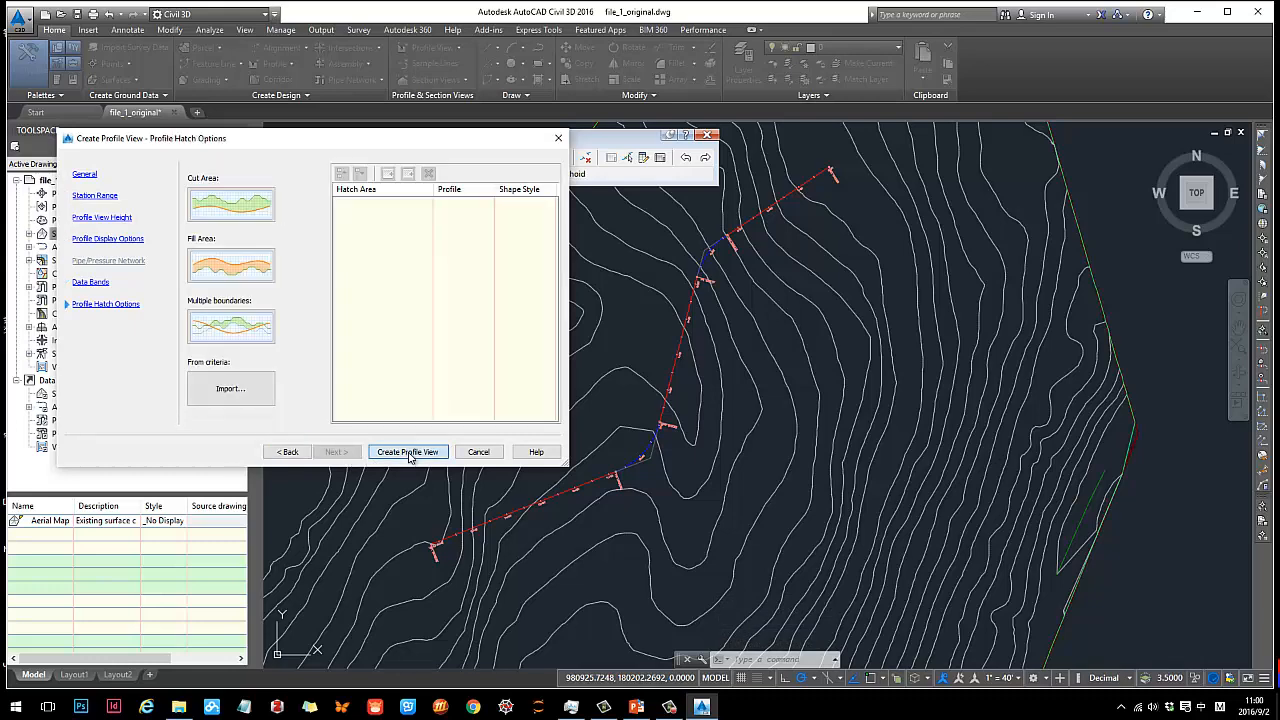
scroll(632, 390, down, 5)
scroll(632, 390, up, 4)
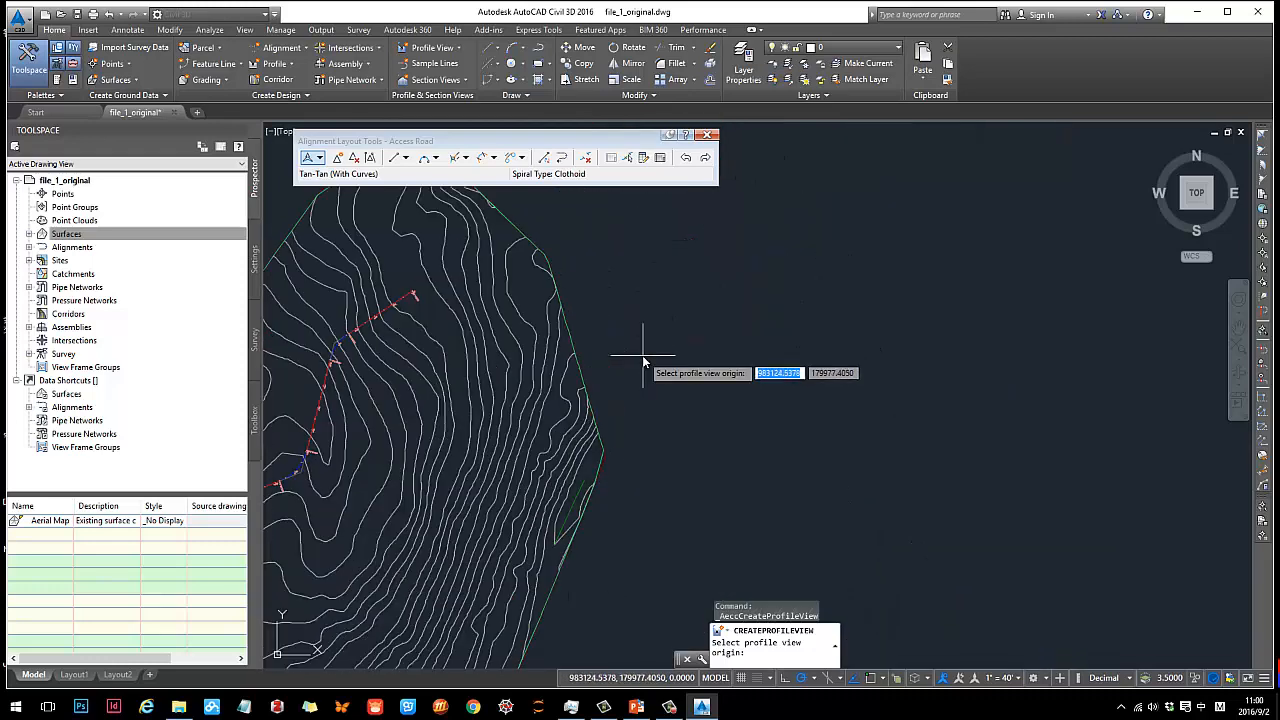
click(661, 341)
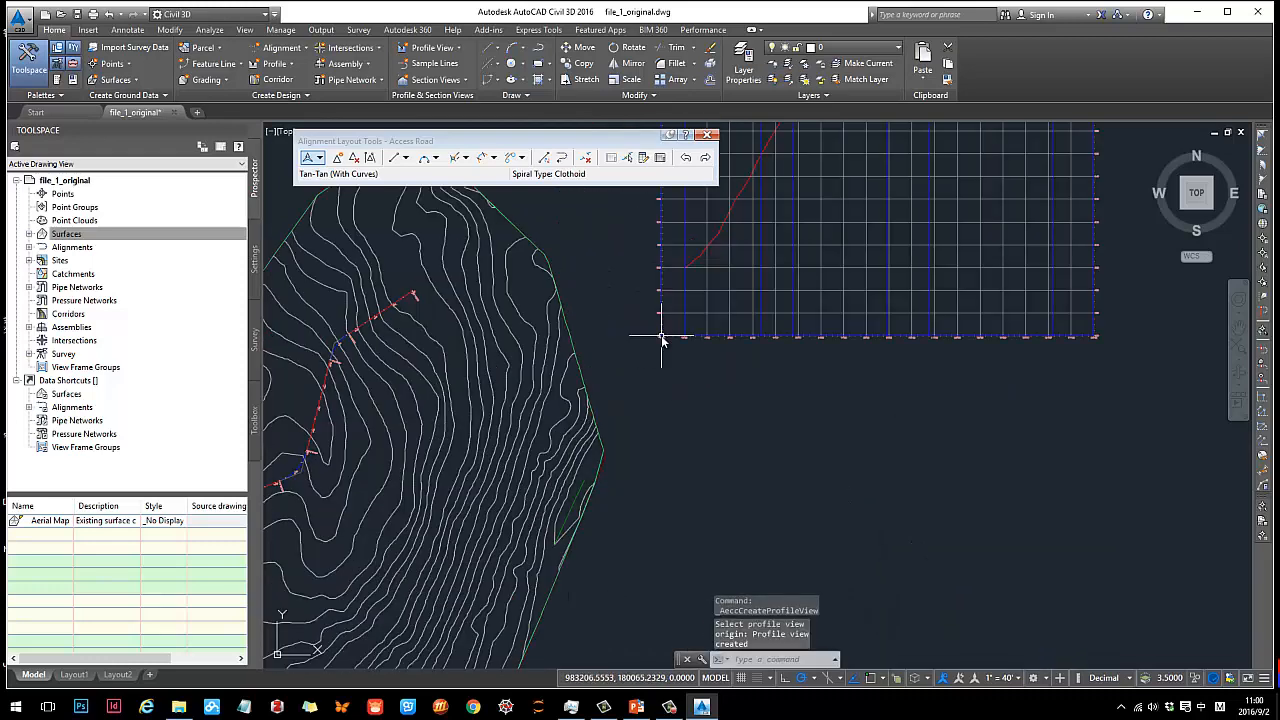
- Examine the overall shape of the ground profile in the new profile view alongside the alignment on the surface
scroll(730, 360, down, 10)
scroll(731, 341, up, 6)
scroll(730, 330, up, 6)
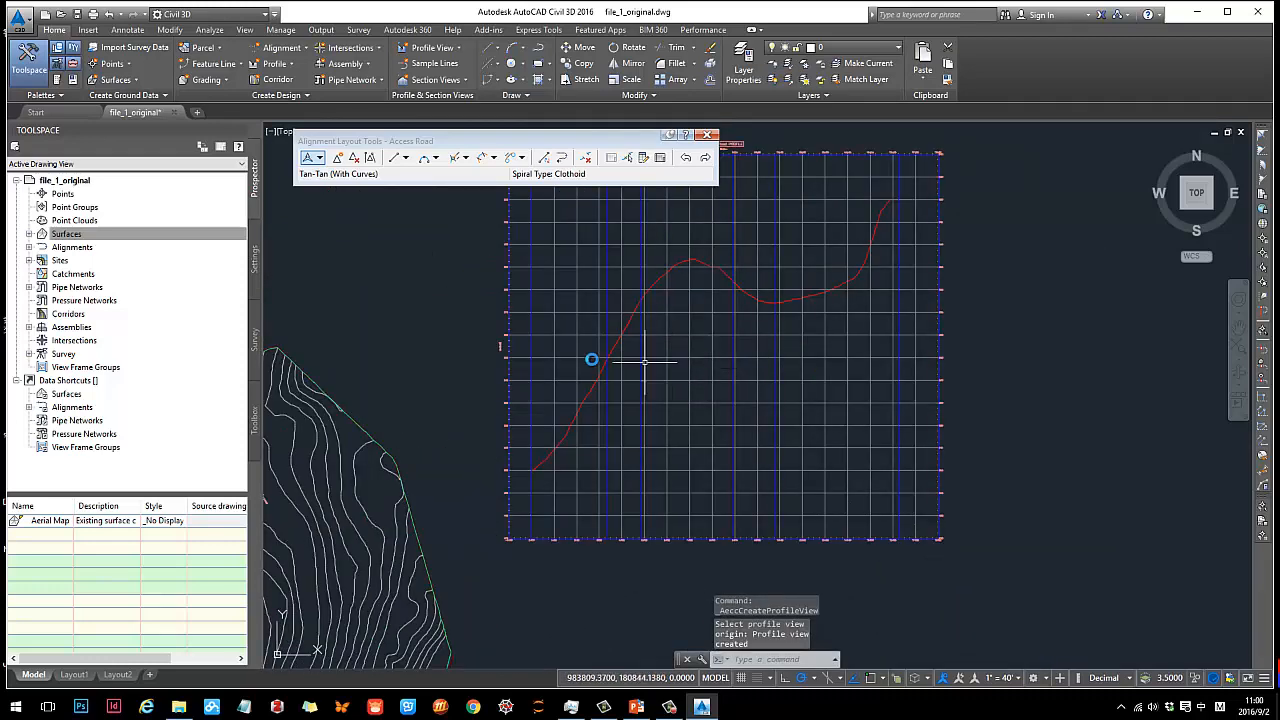
scroll(694, 266, down, 5)
scroll(734, 343, down, 2)
scroll(770, 335, up, 3)
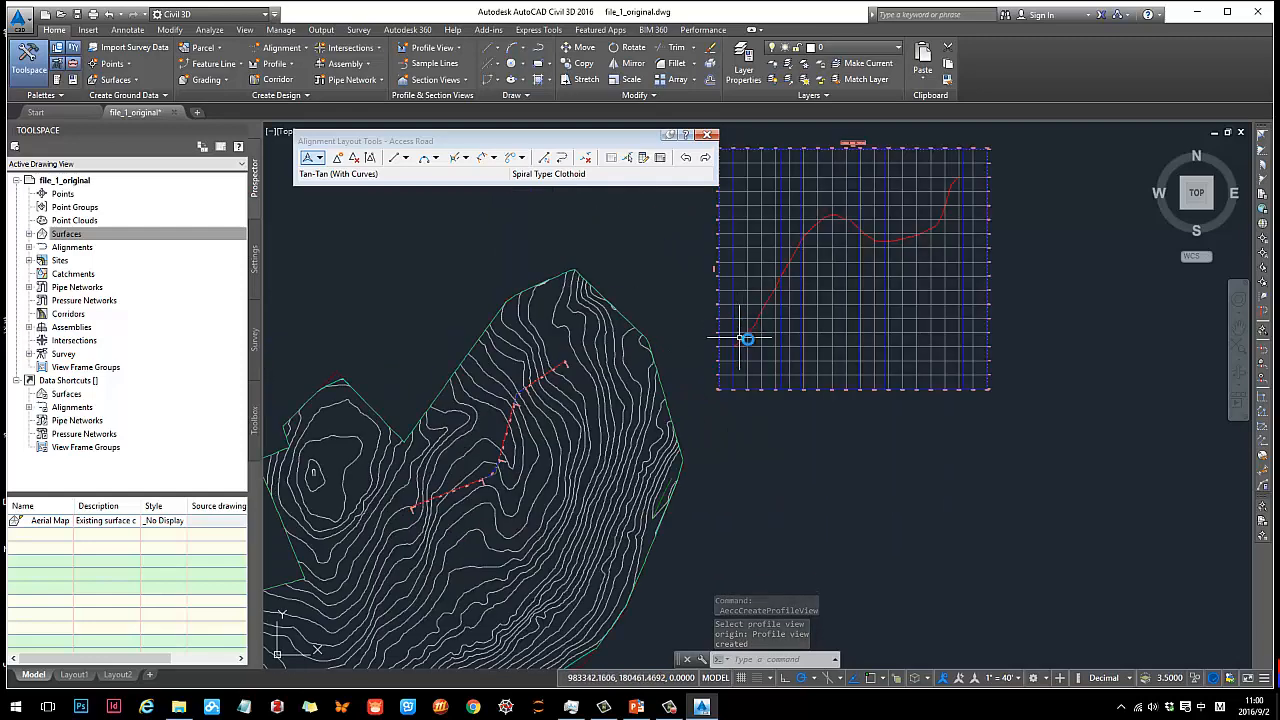
- Examine the elevation labels on the profile view's vertical axis and the station labels along its upper edge
scroll(750, 300, up, 5)
scroll(720, 310, up, 2)
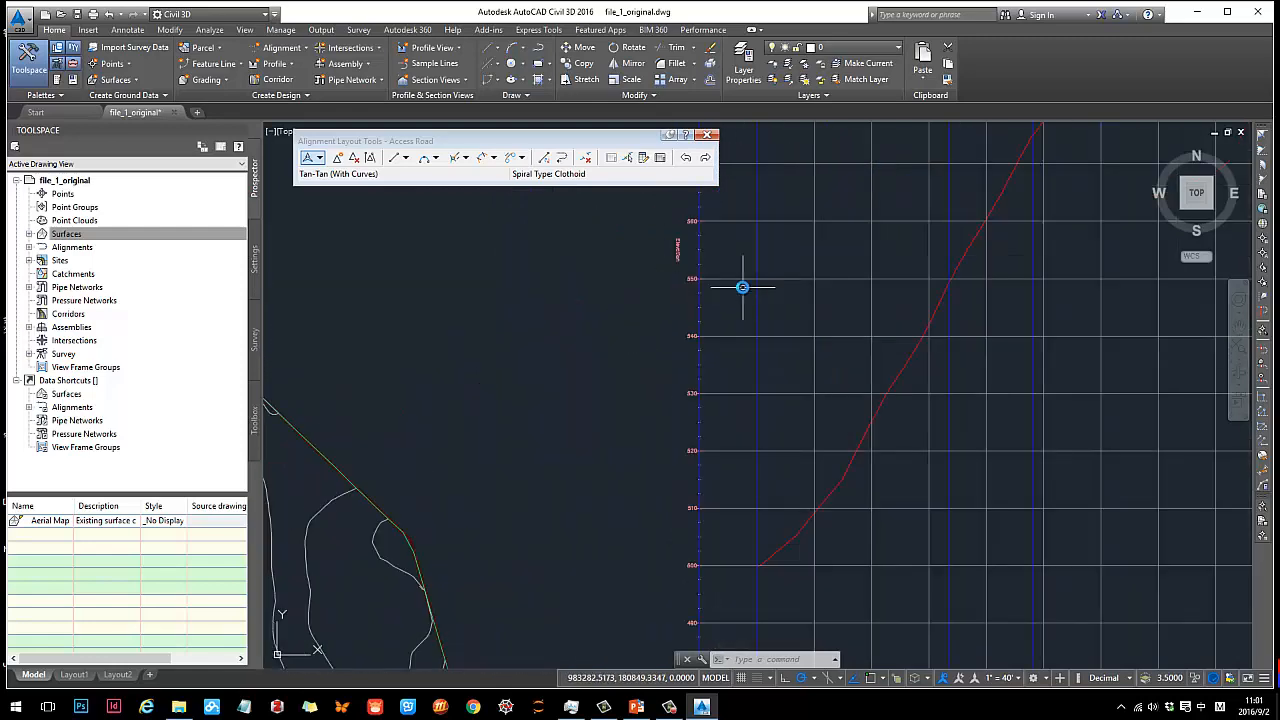
scroll(660, 280, up, 2)
scroll(670, 470, down, 5)
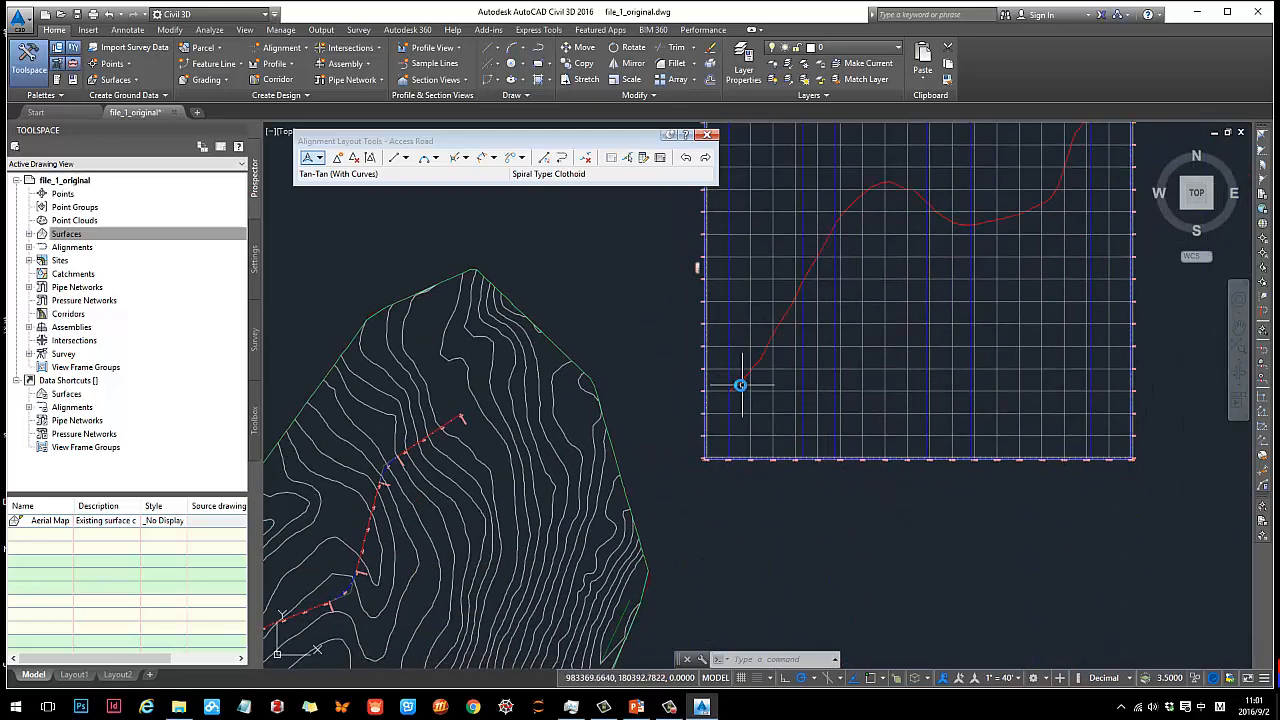
scroll(857, 408, up, 6)
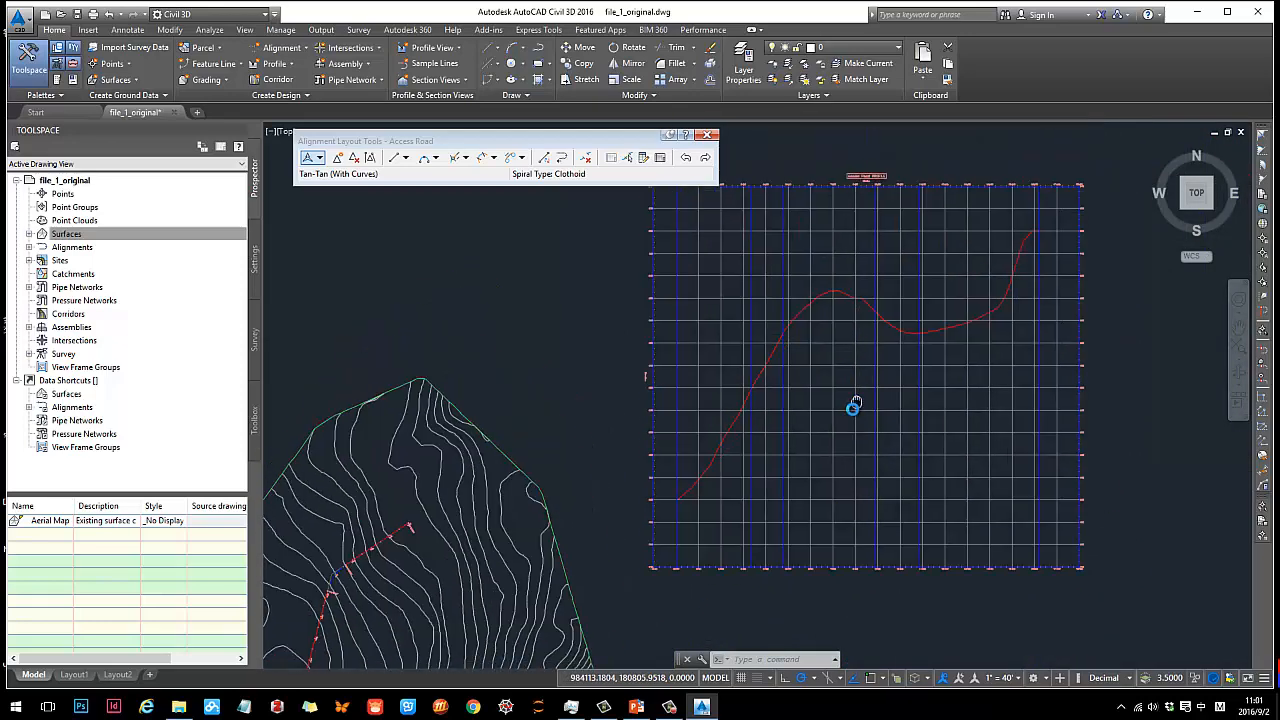
scroll(673, 218, up, 3)
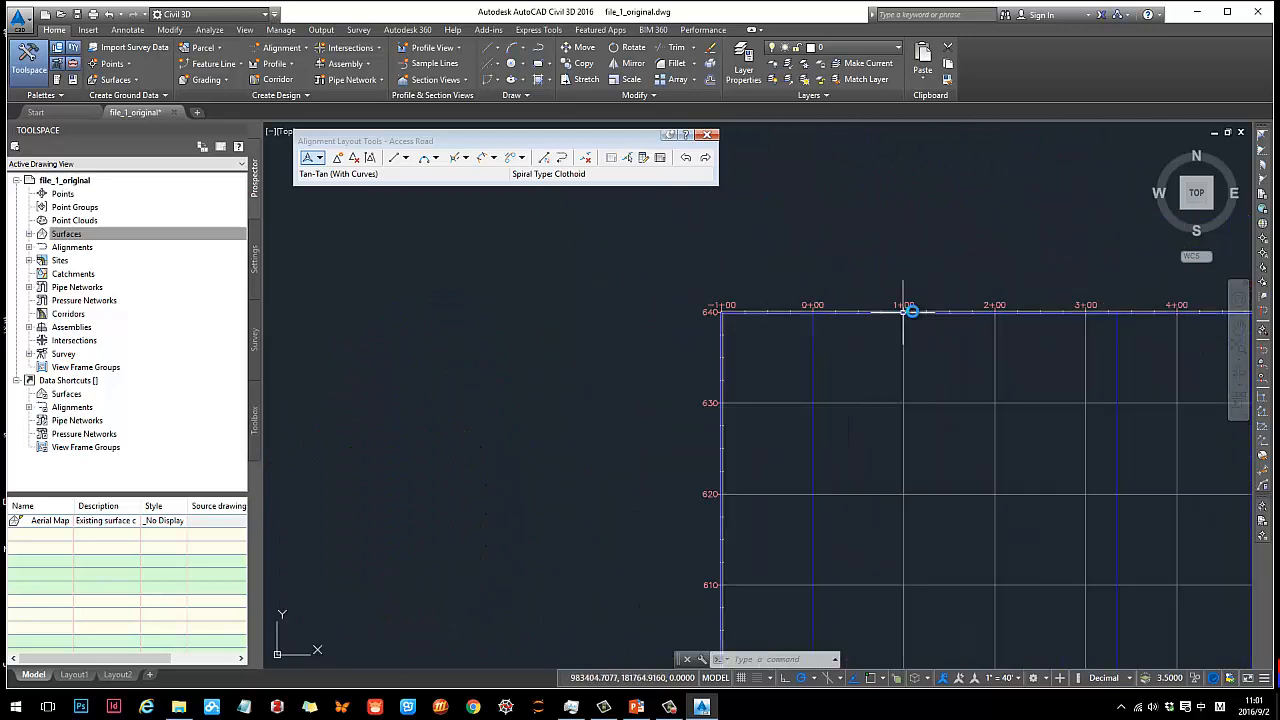
scroll(978, 305, down, 4)
scroll(806, 340, up, 8)
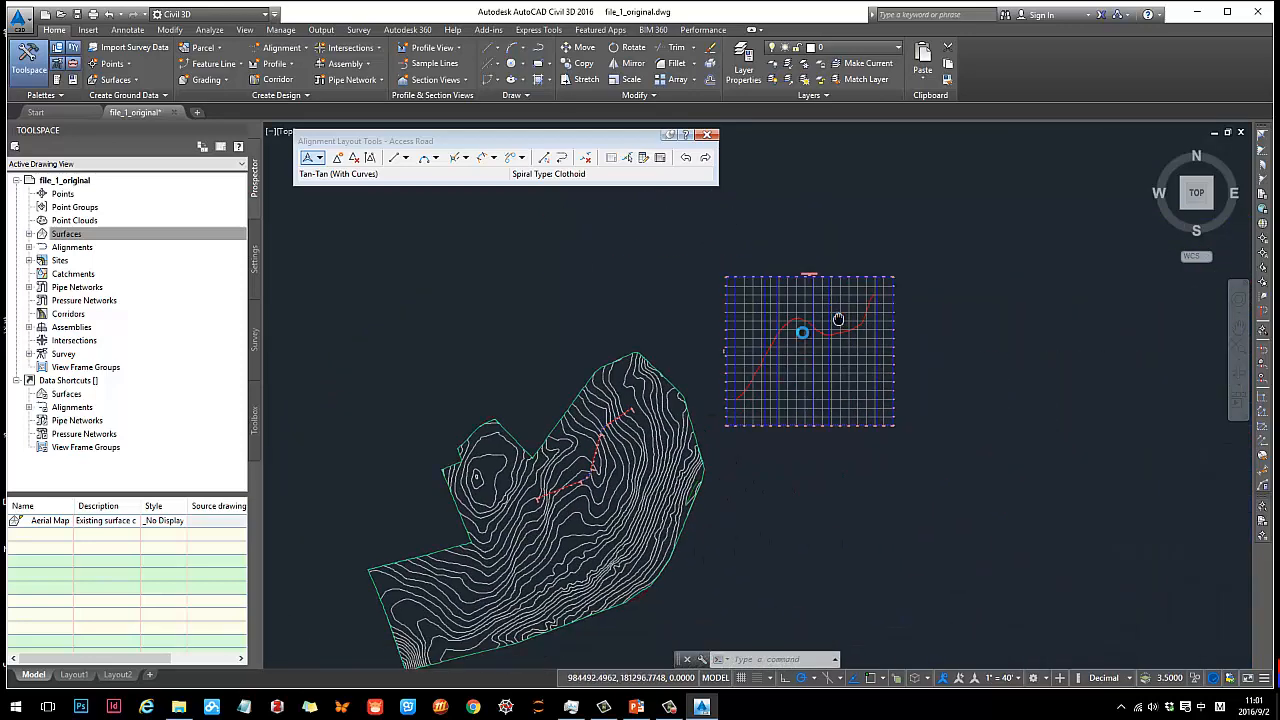
- Compare the rises and dips of the ground profile with the alignment's course across the surface contours
scroll(443, 434, down, 8)
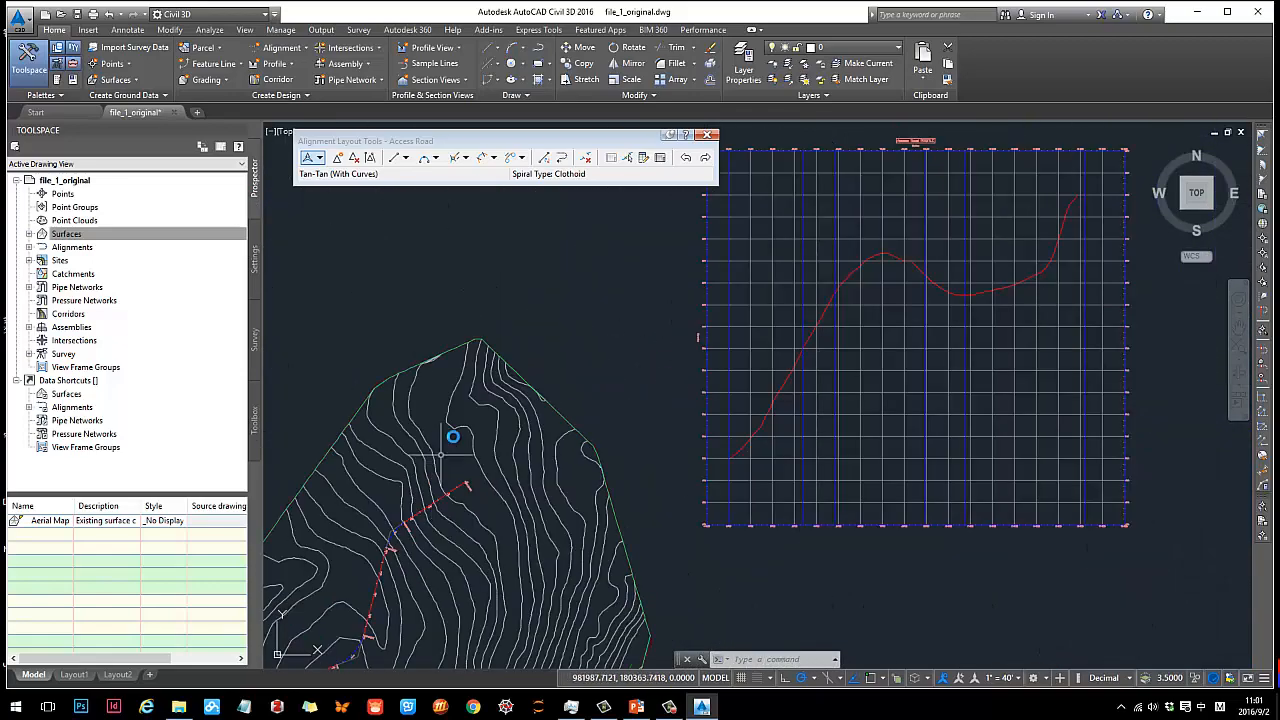
scroll(618, 318, up, 3)
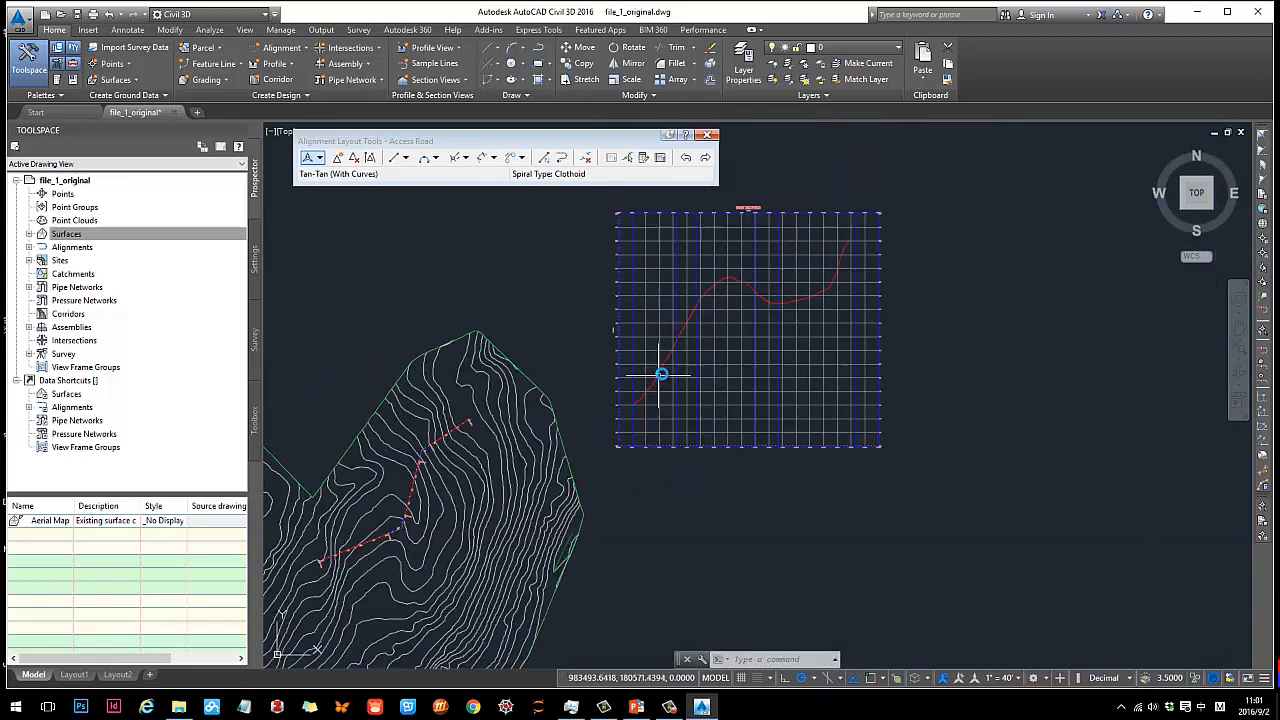
scroll(726, 403, up, 3)
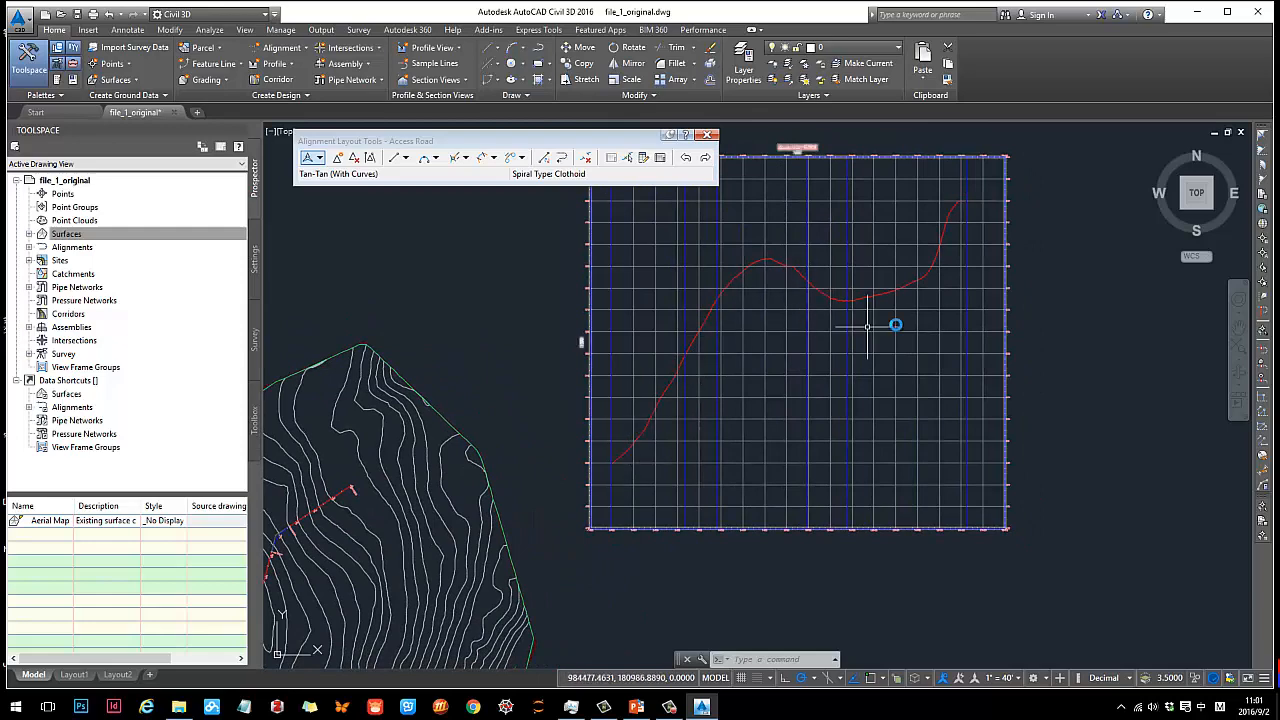
scroll(799, 352, down, 5)
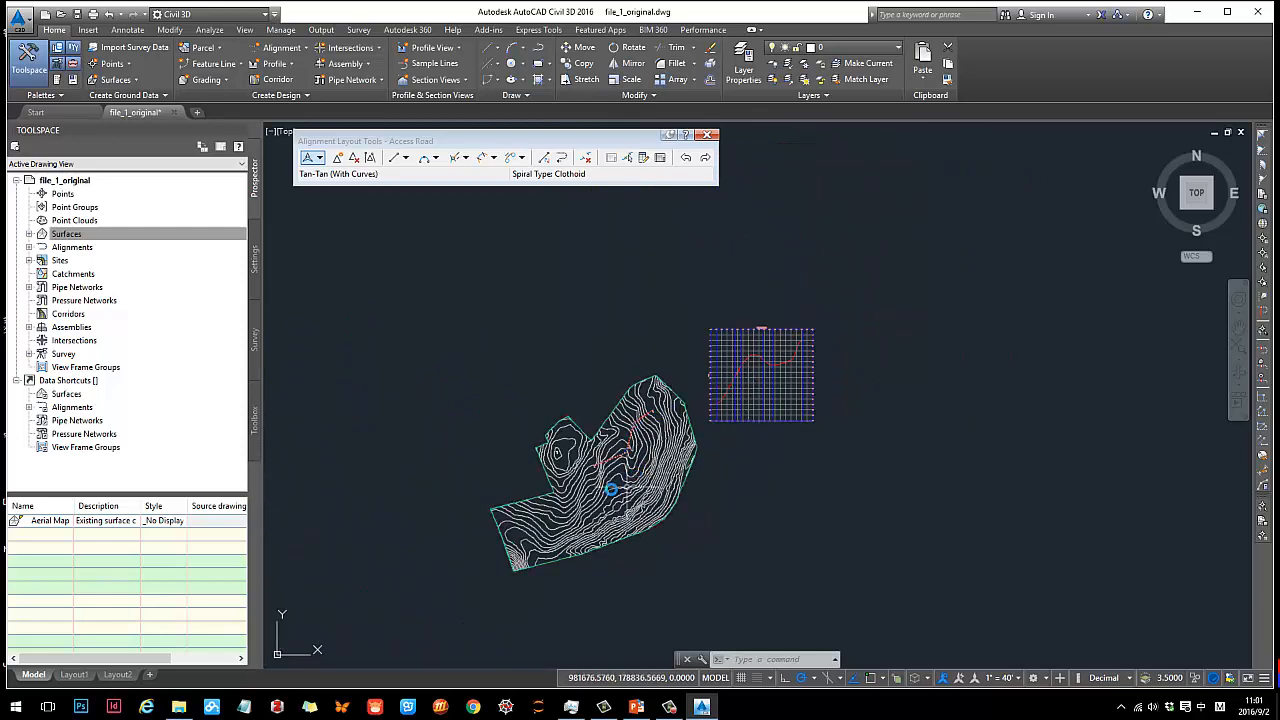
scroll(807, 337, up, 2)
mouse_move(807, 337)
middle_down()
mouse_move(847, 271)
mouse_move(891, 289)
mouse_move(859, 300)
middle_up()
scroll(775, 307, up, 2)
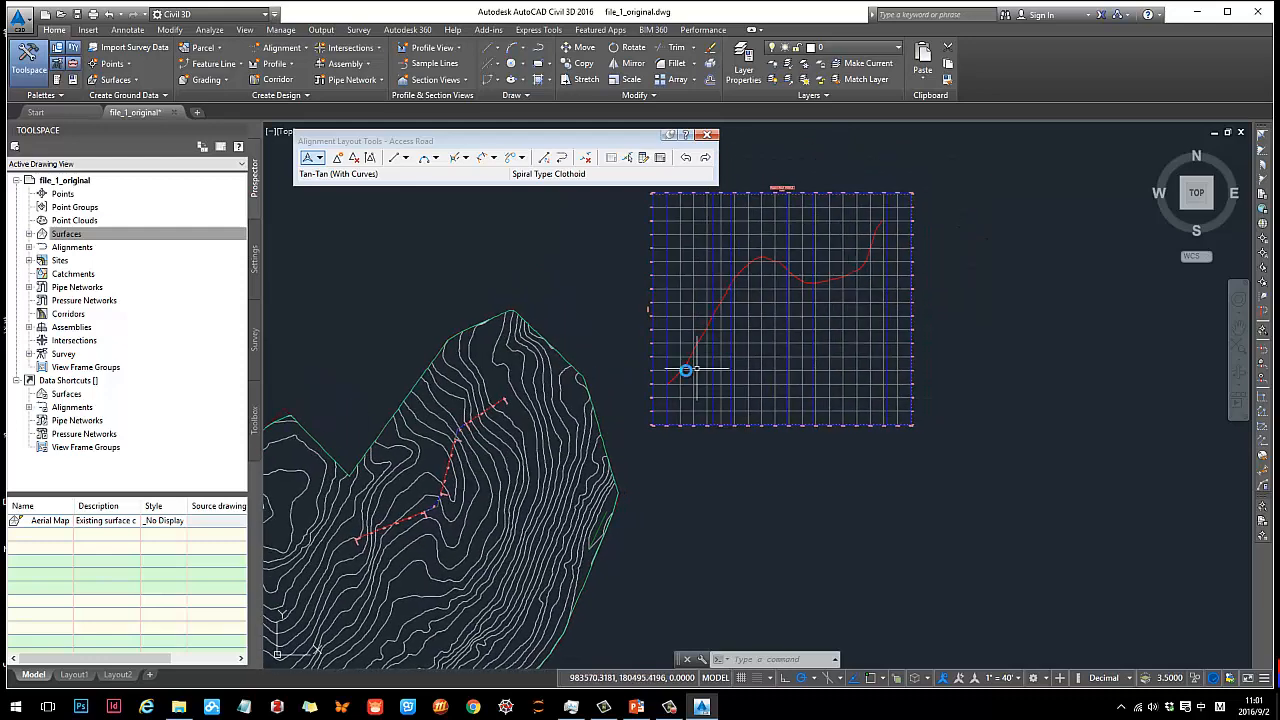
scroll(710, 312, up, 2)
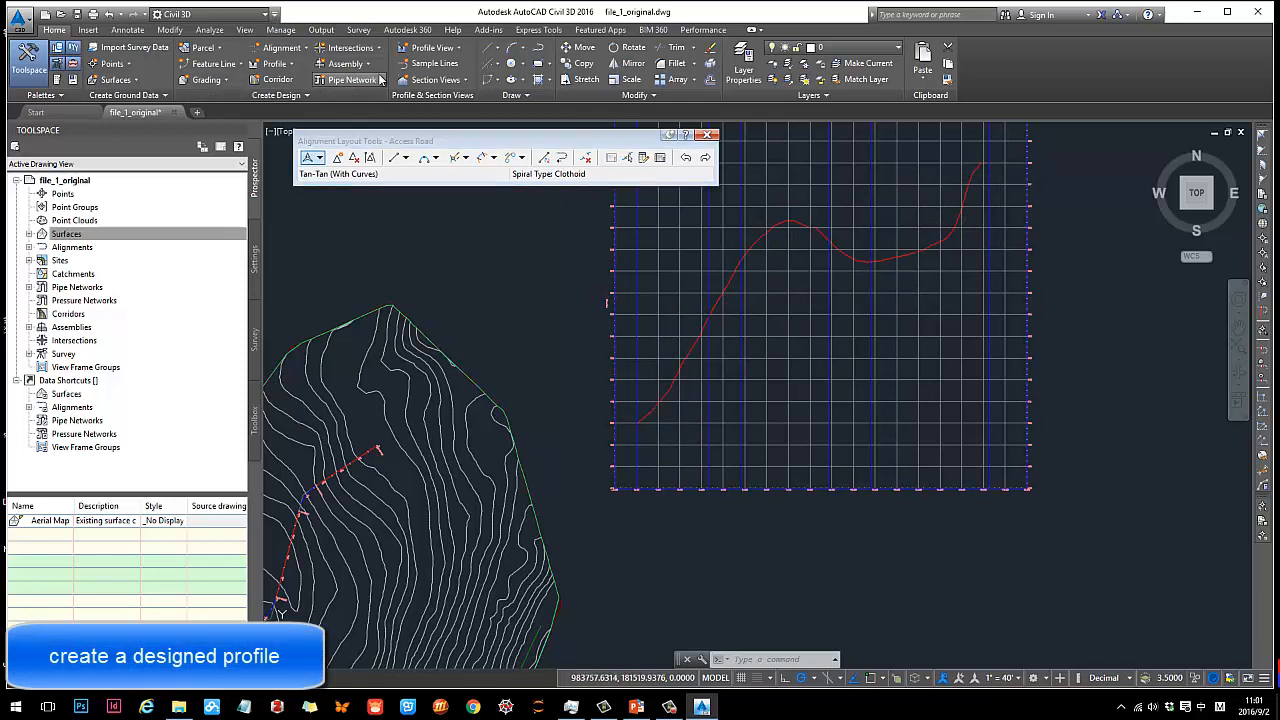
- Create a layout profile named access_road_design in the Access Road profile view, keeping the Design Profile style and Complete Label Set
click(291, 64)
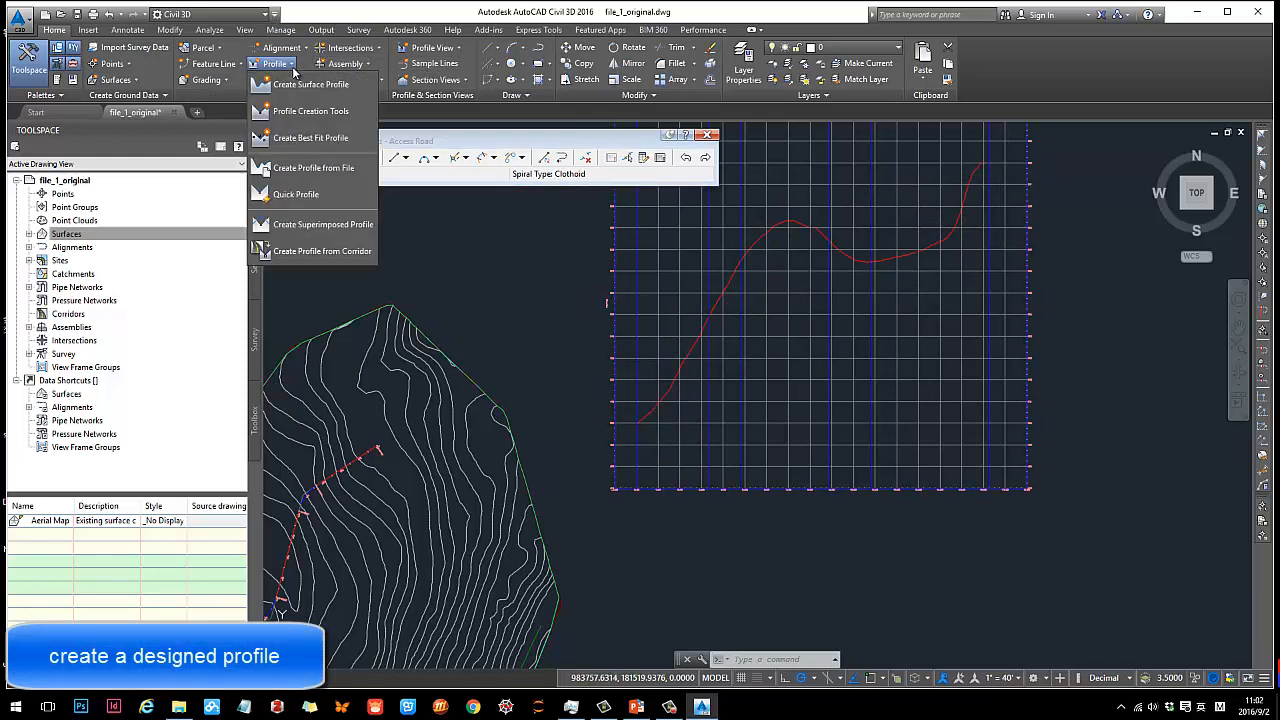
click(318, 113)
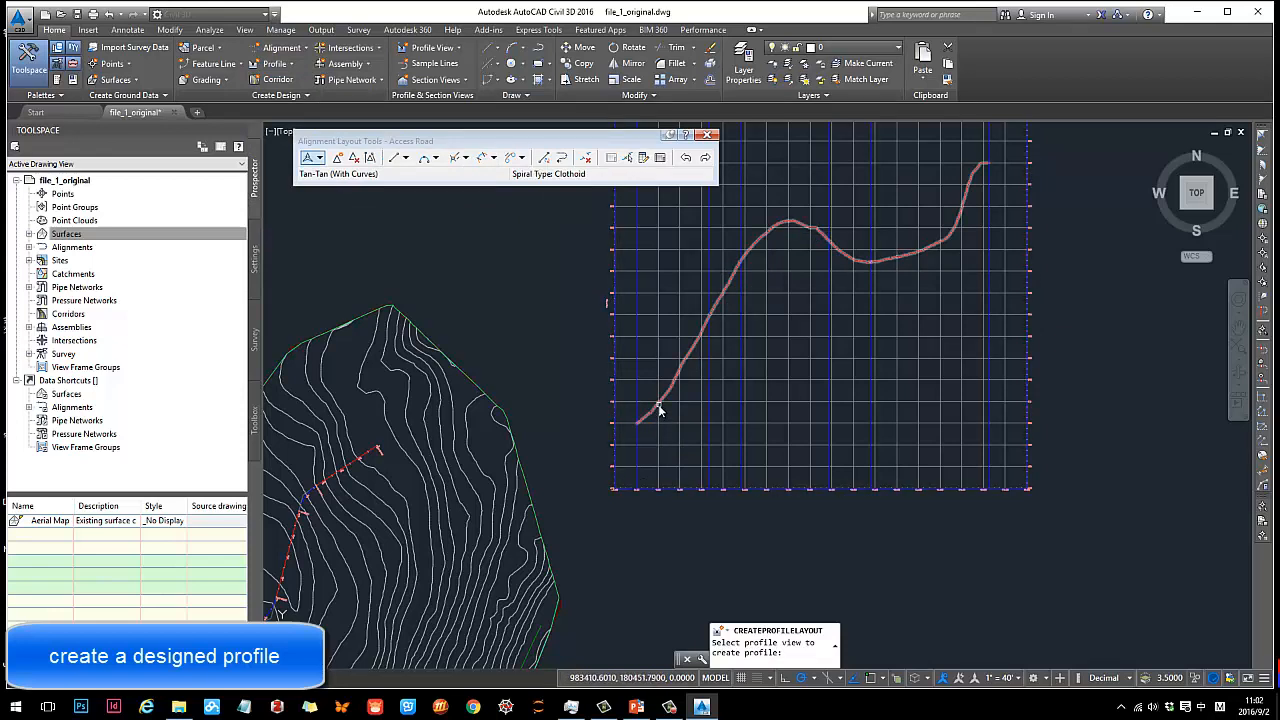
click(629, 488)
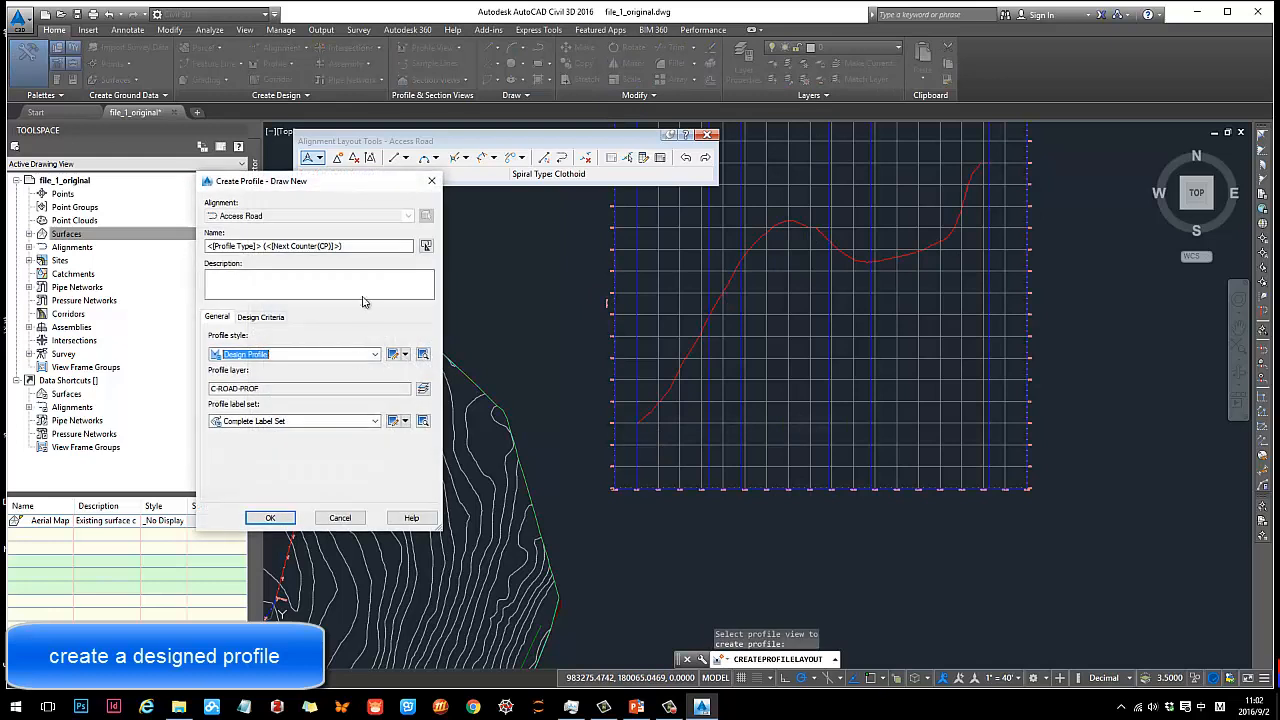
drag(310, 185, 430, 165)
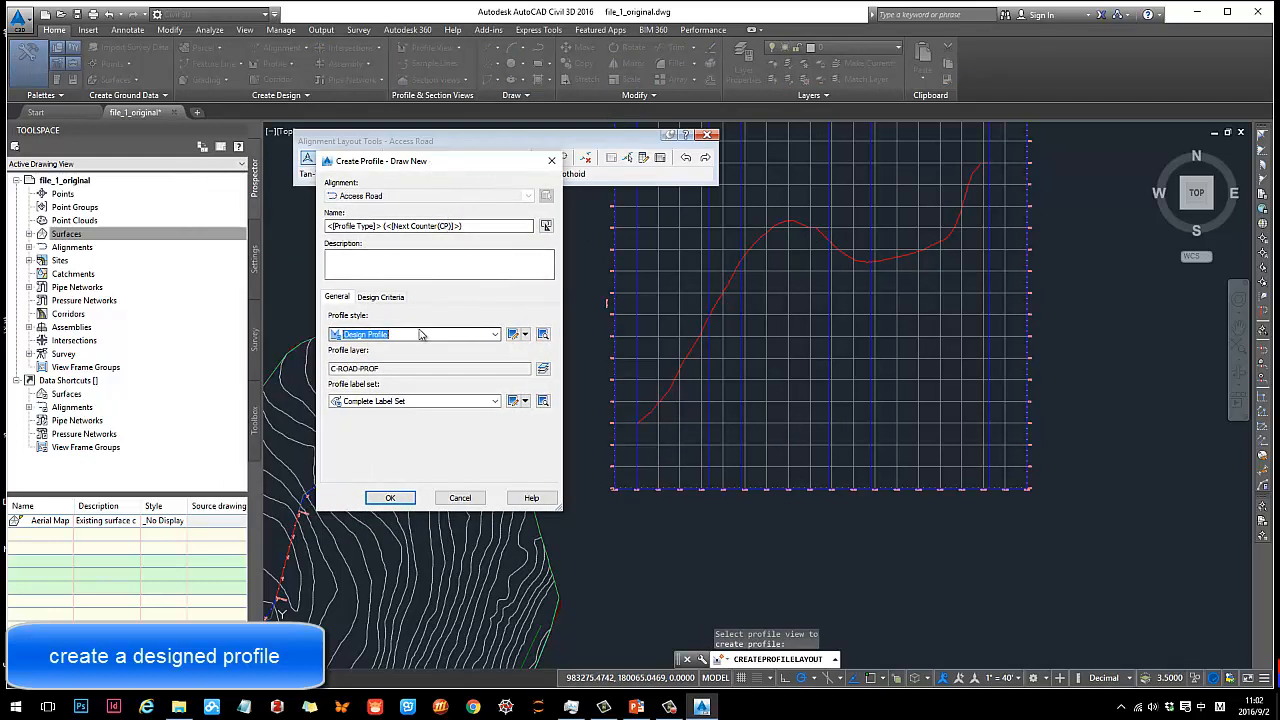
click(435, 226)
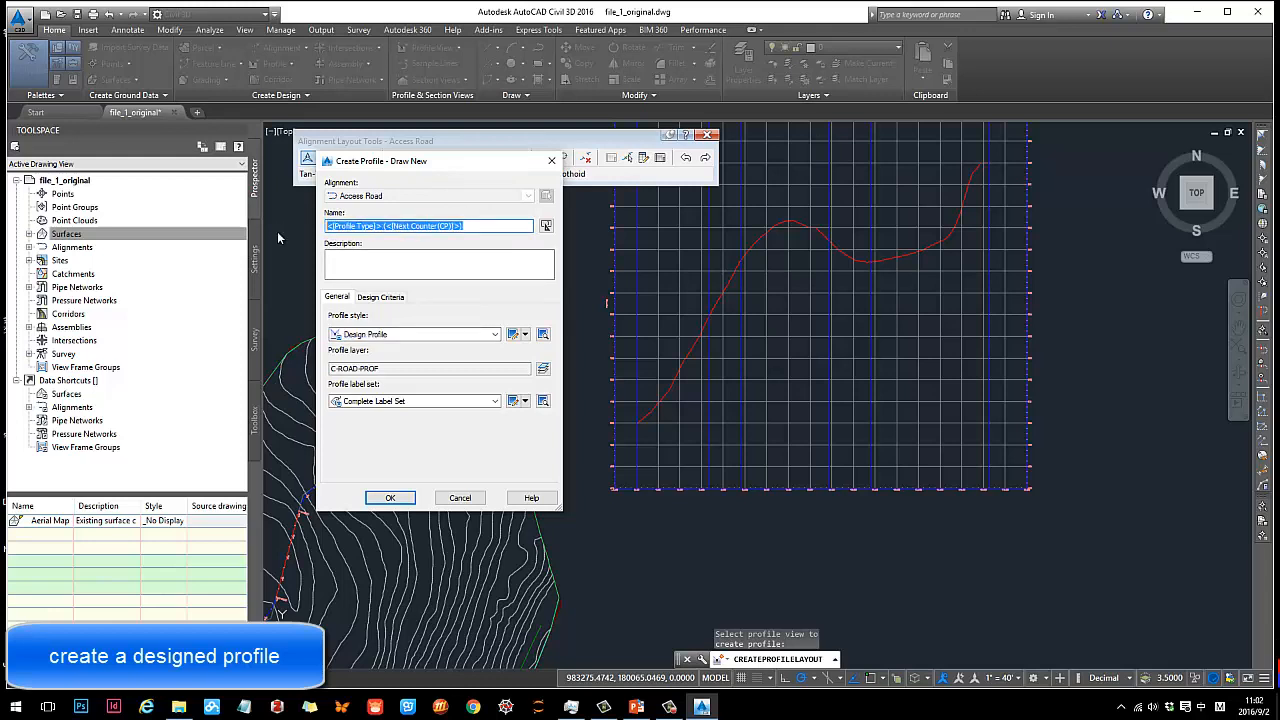
text(access)
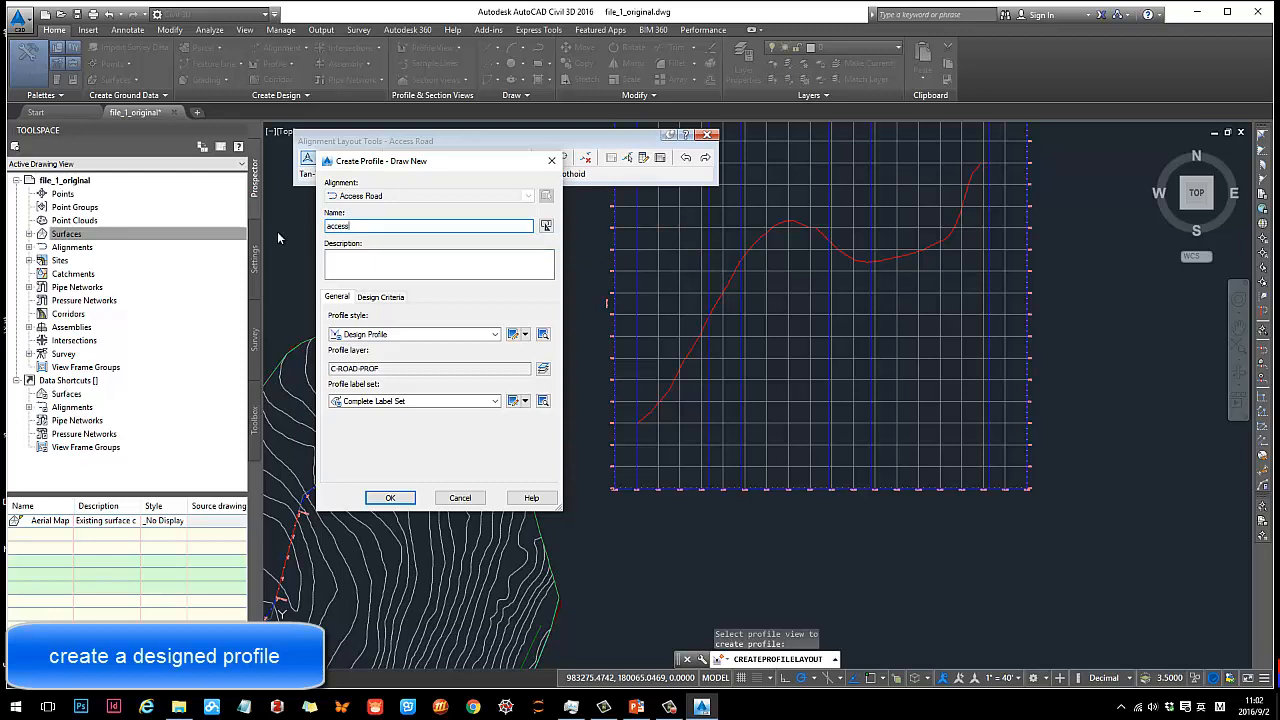
text(_road_design)
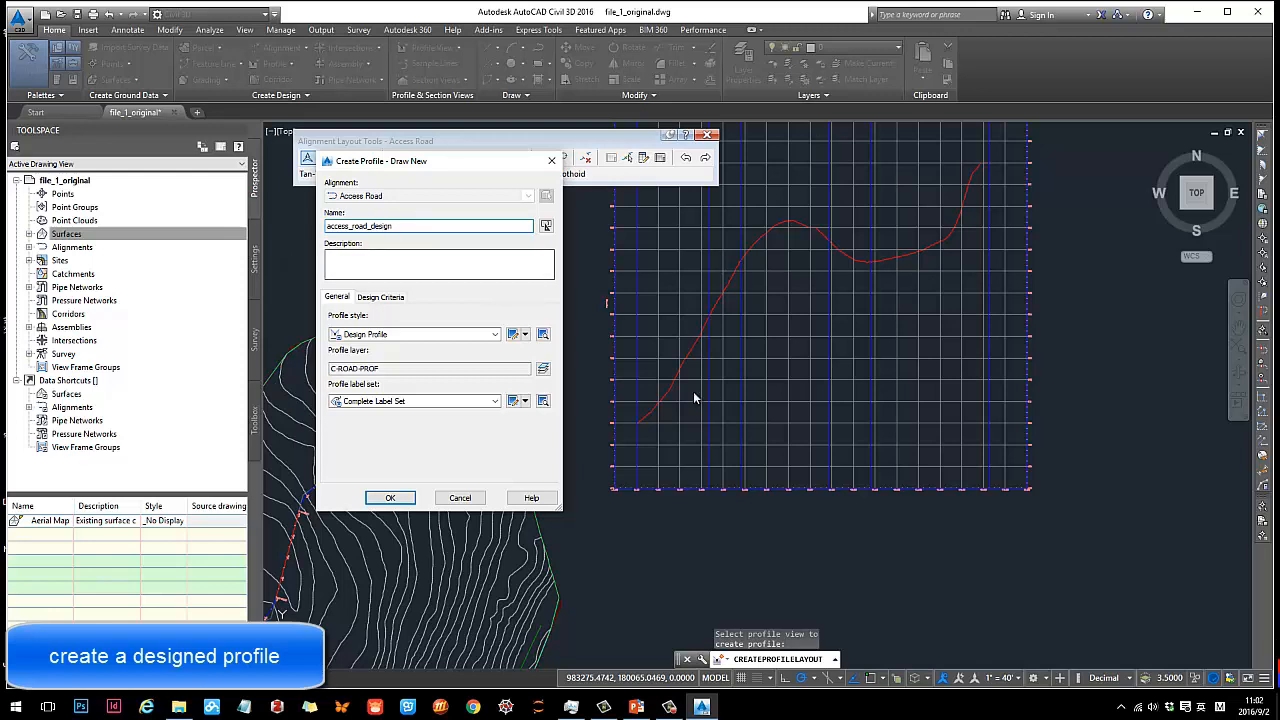
click(398, 500)
- Begin drawing the design profile as tangents with curves, with object snap on, from the start point of the ground profile
scroll(690, 380, up, 3)
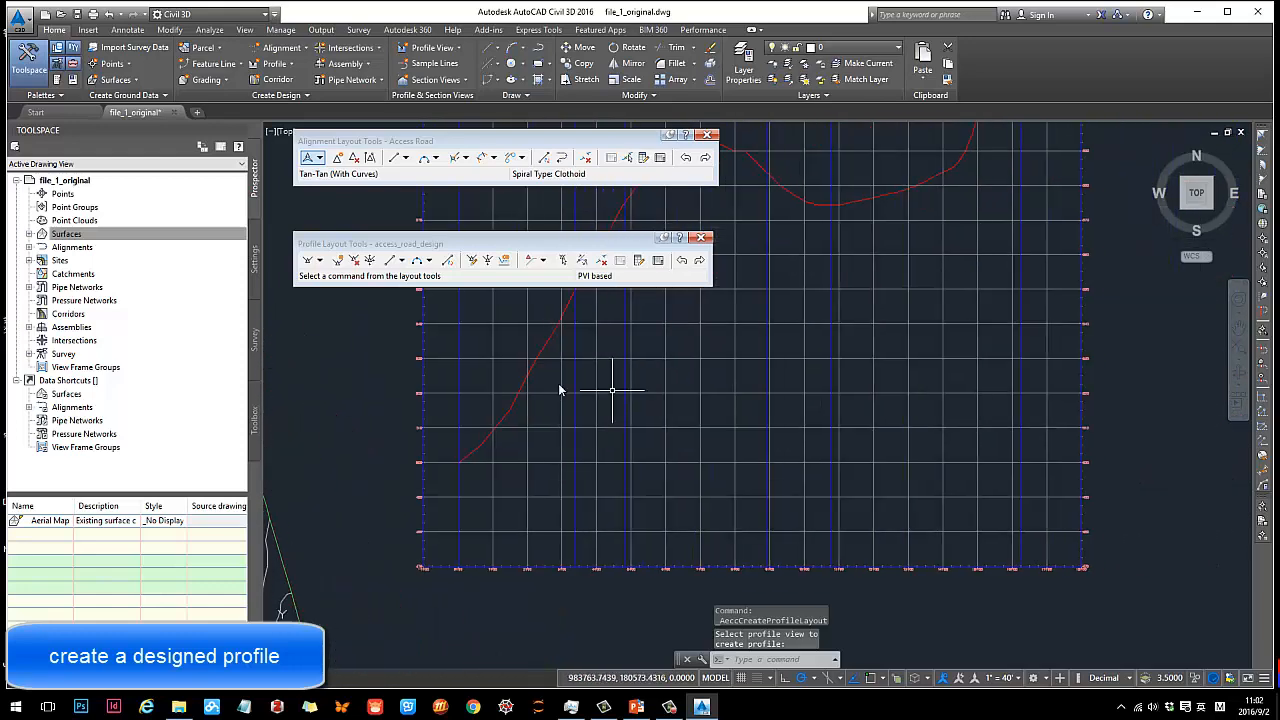
click(319, 260)
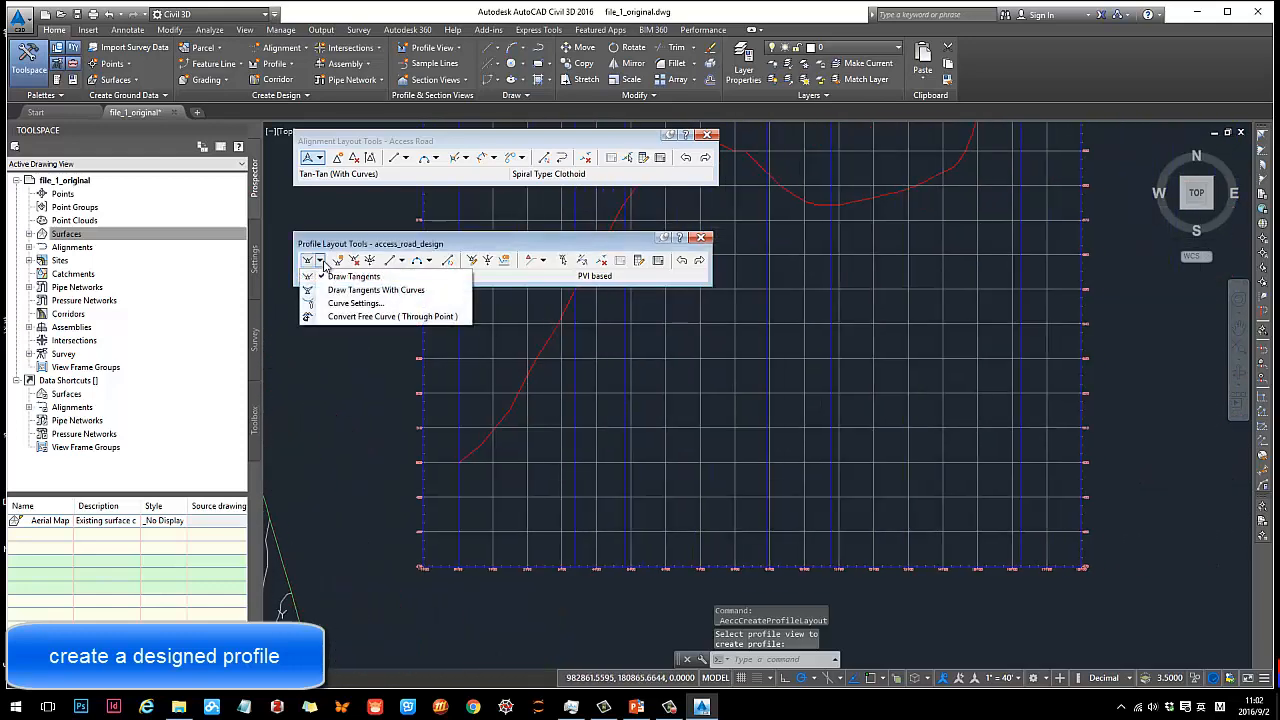
click(376, 290)
scroll(457, 460, up, 3)
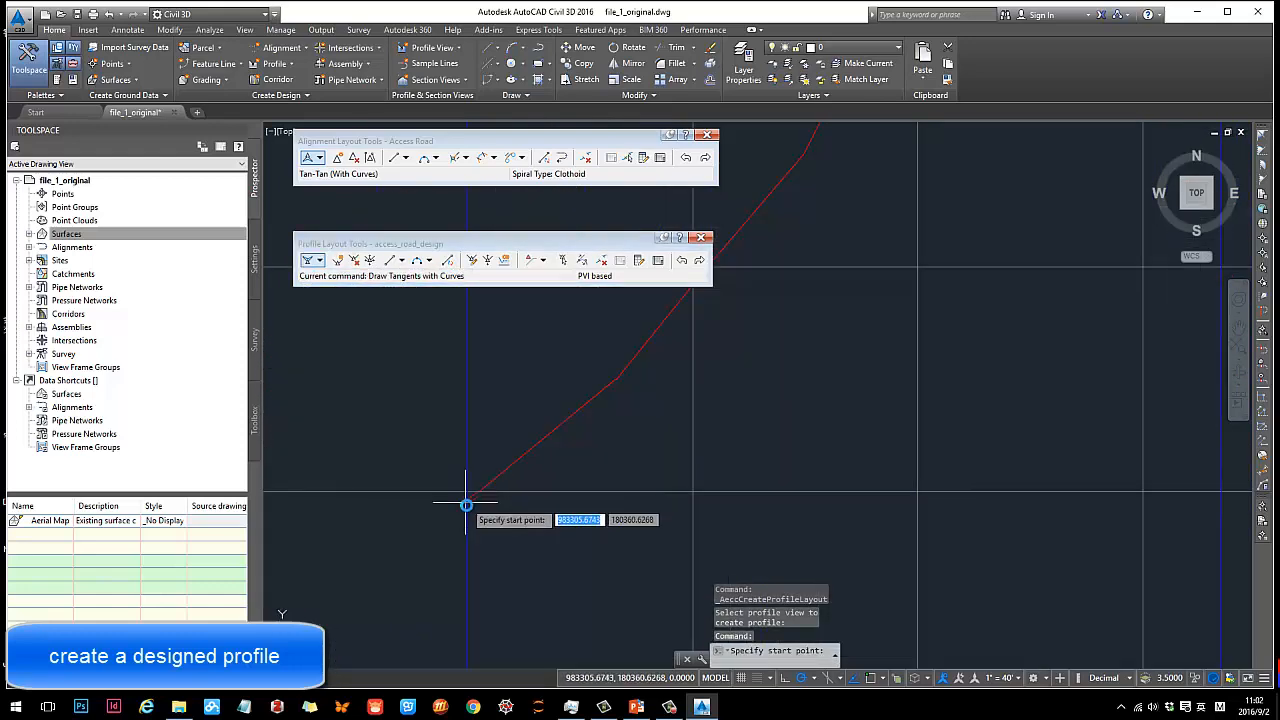
scroll(466, 494, up, 2)
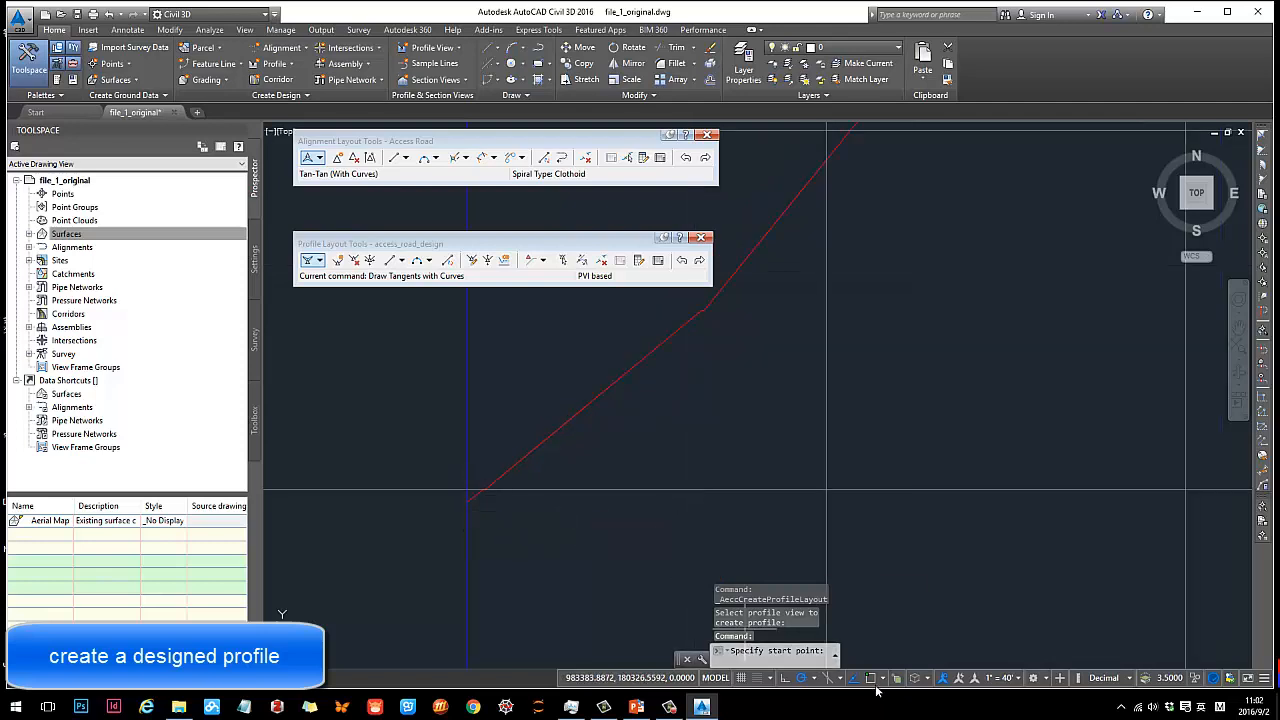
scroll(457, 537, up, 3)
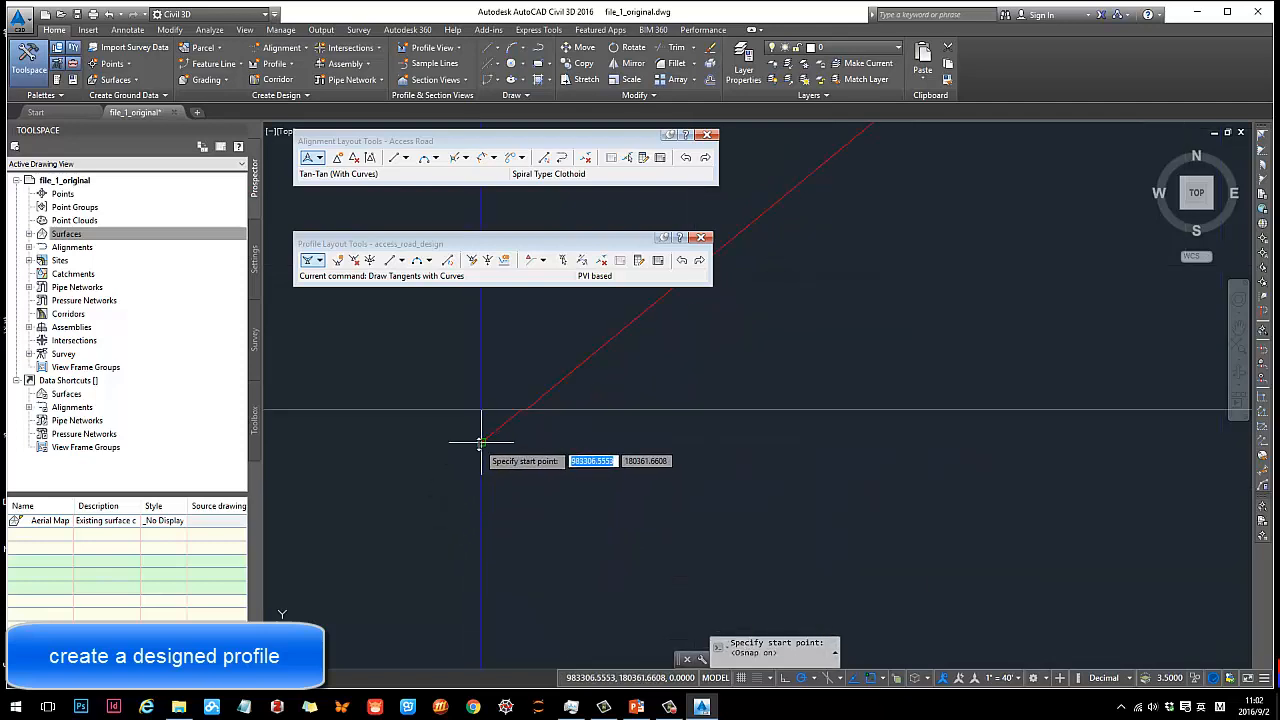
click(481, 442)
- With object snap off after the first vertex, place vertices loosely following the ground line at elevations of about 509, 560, 586, 582 and 588
scroll(592, 442, down, 6)
scroll(645, 402, up, 3)
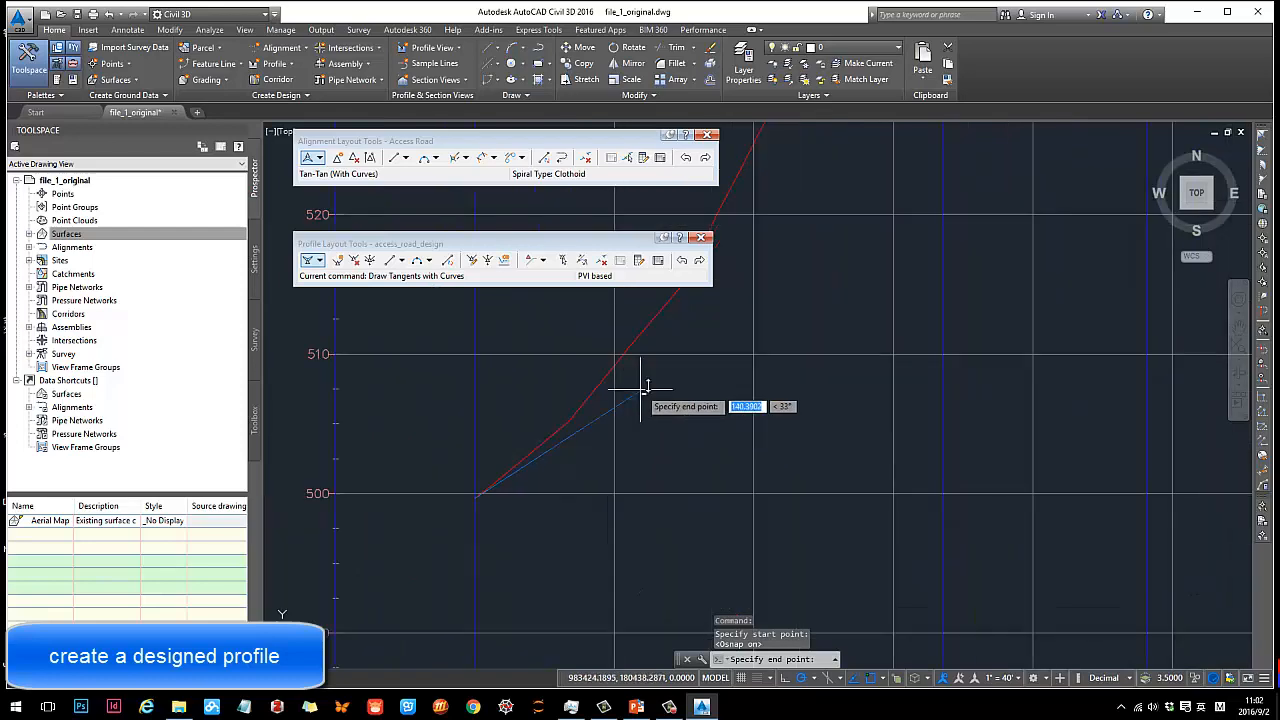
scroll(726, 286, down, 4)
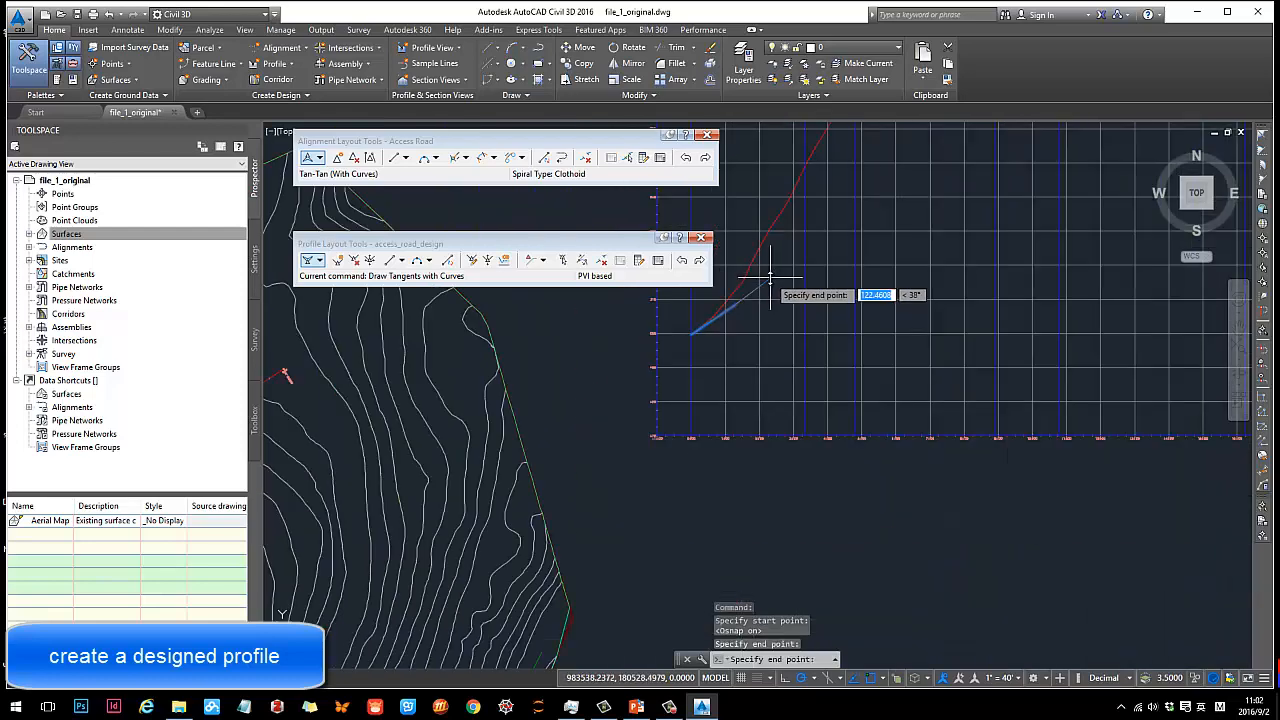
scroll(762, 435, up, 3)
scroll(762, 350, up, 2)
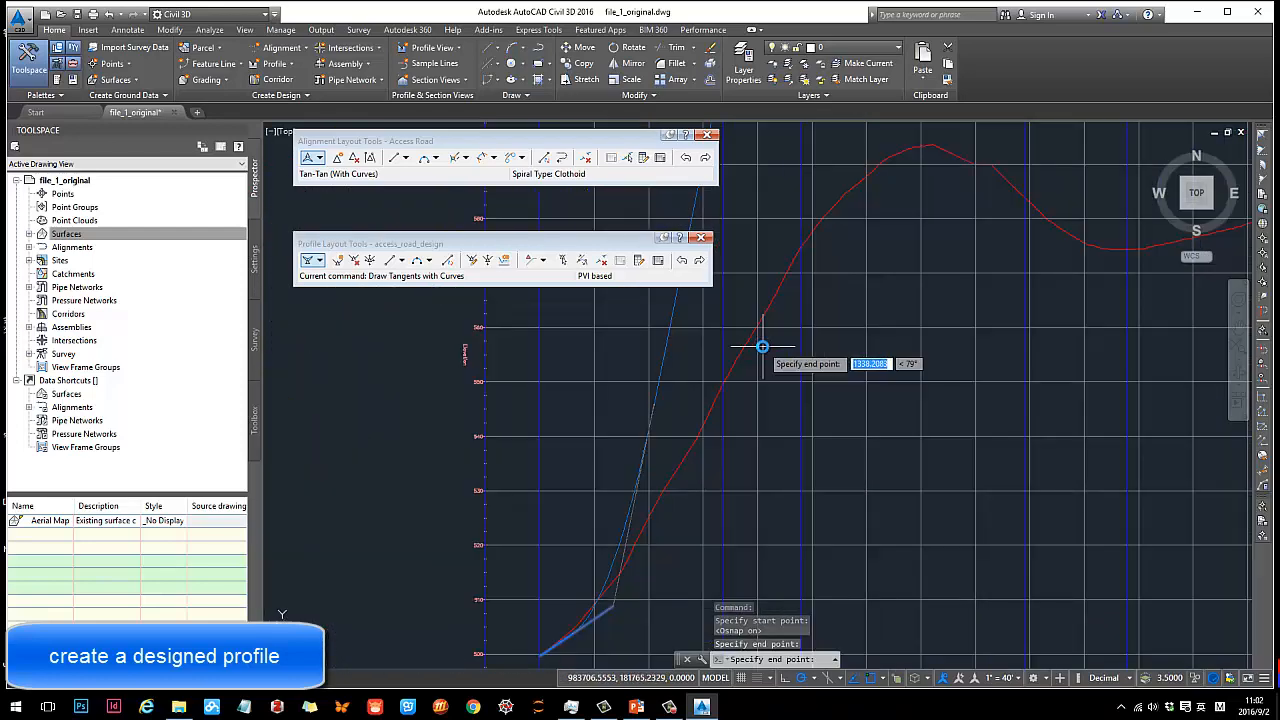
click(872, 678)
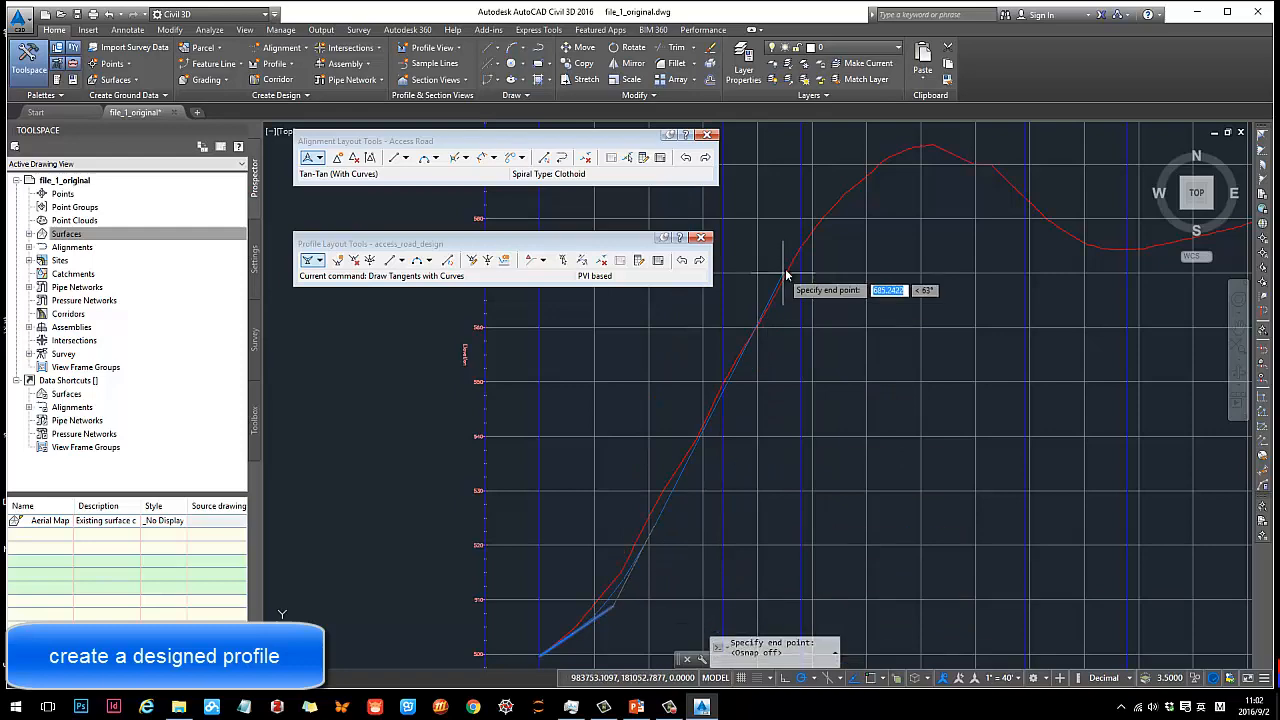
click(766, 327)
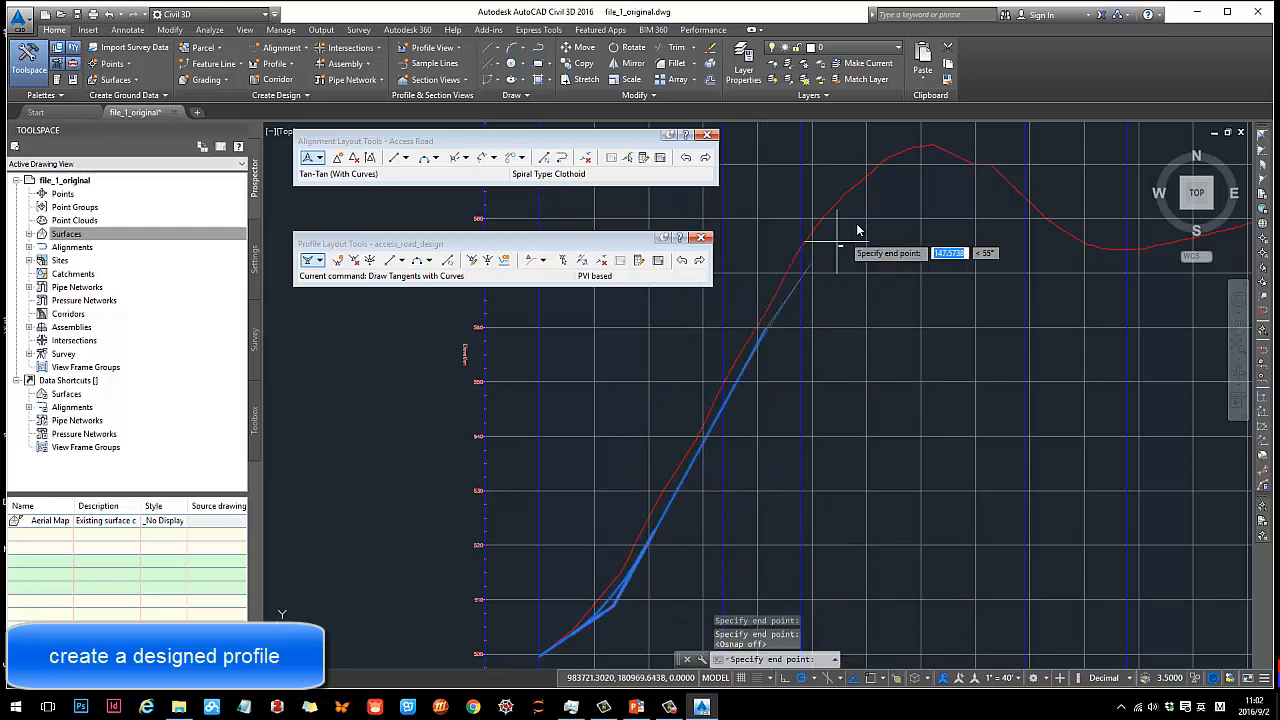
click(918, 192)
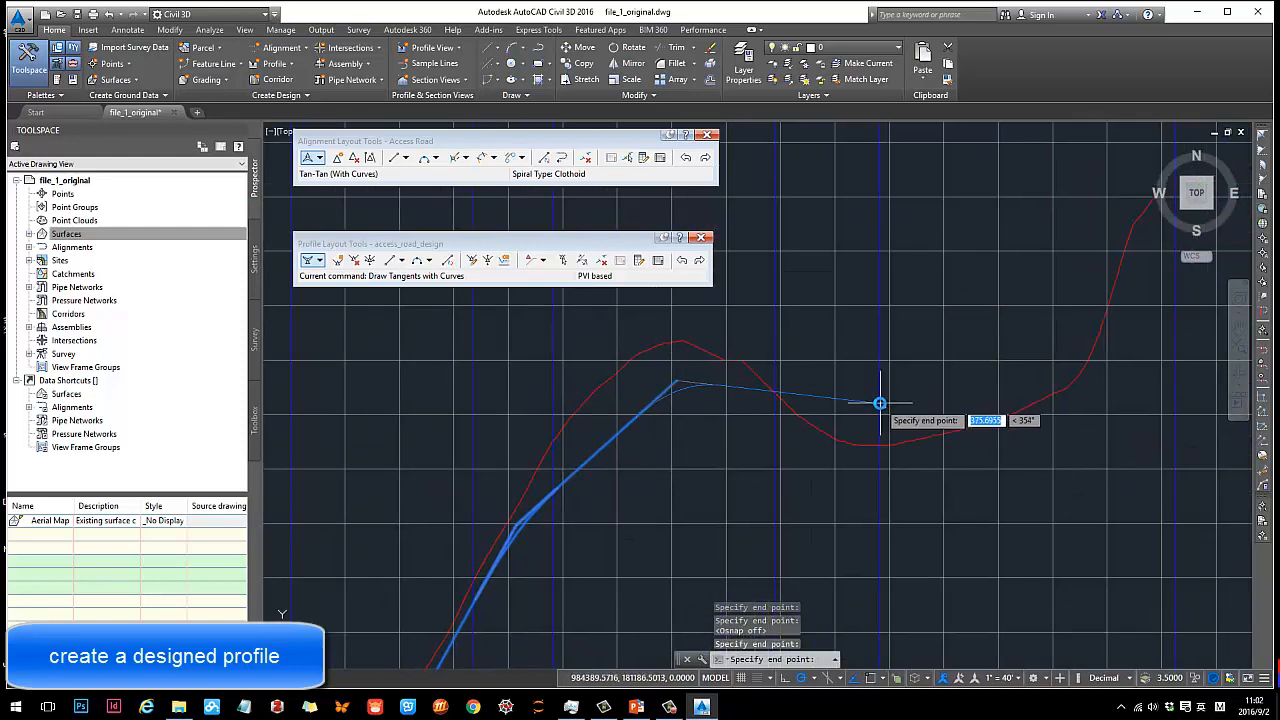
click(880, 402)
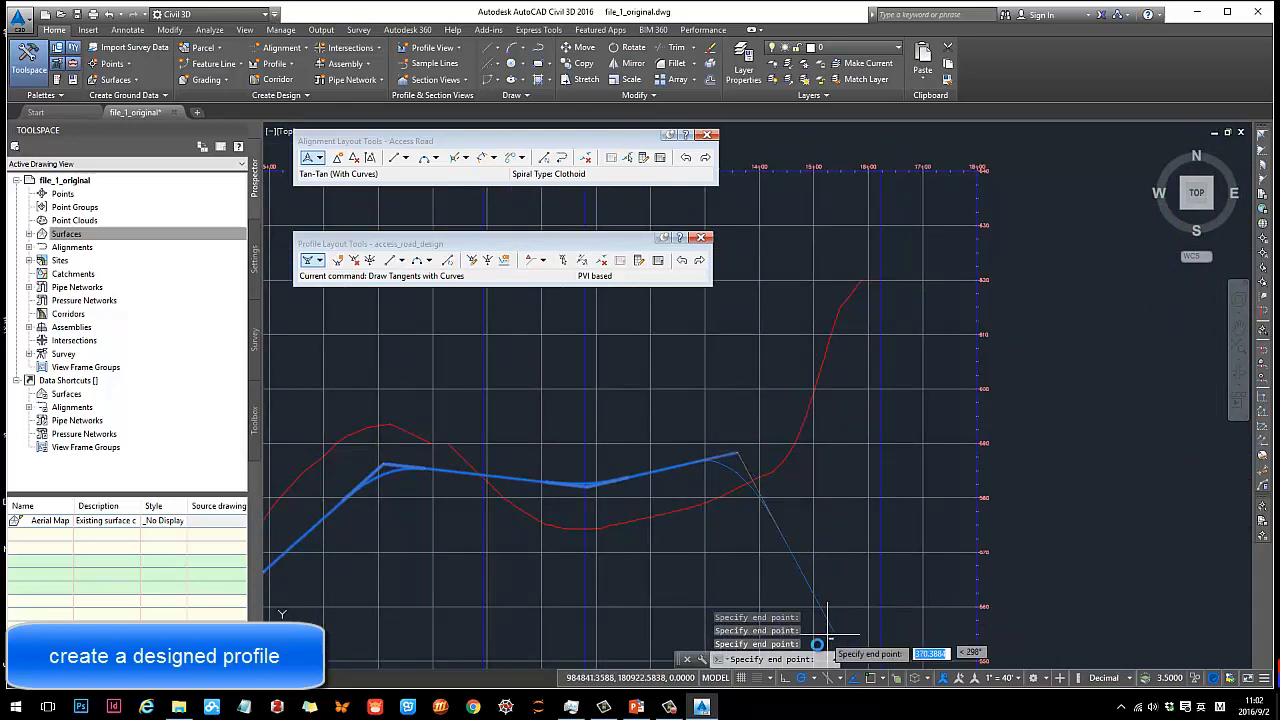
- Turn object snap back on and finish the design profile at the end point of the ground profile
click(870, 678)
scroll(873, 250, up, 2)
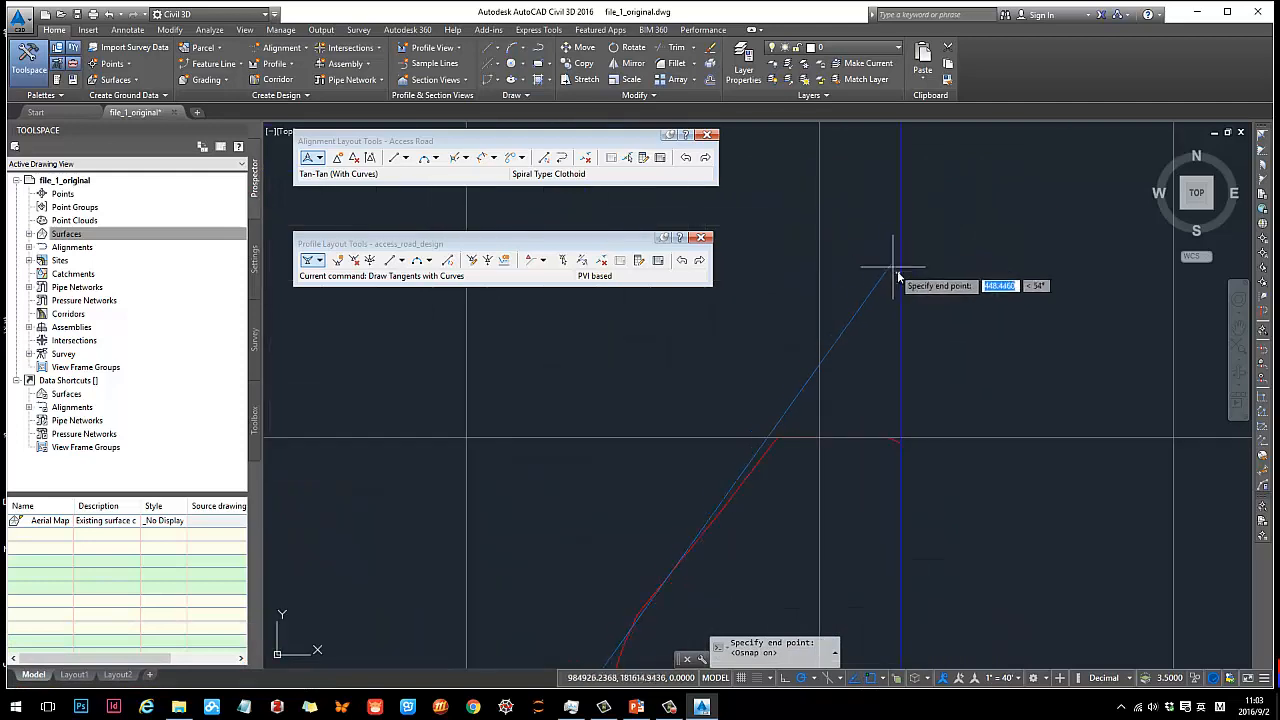
scroll(890, 463, up, 2)
scroll(890, 463, up, 4)
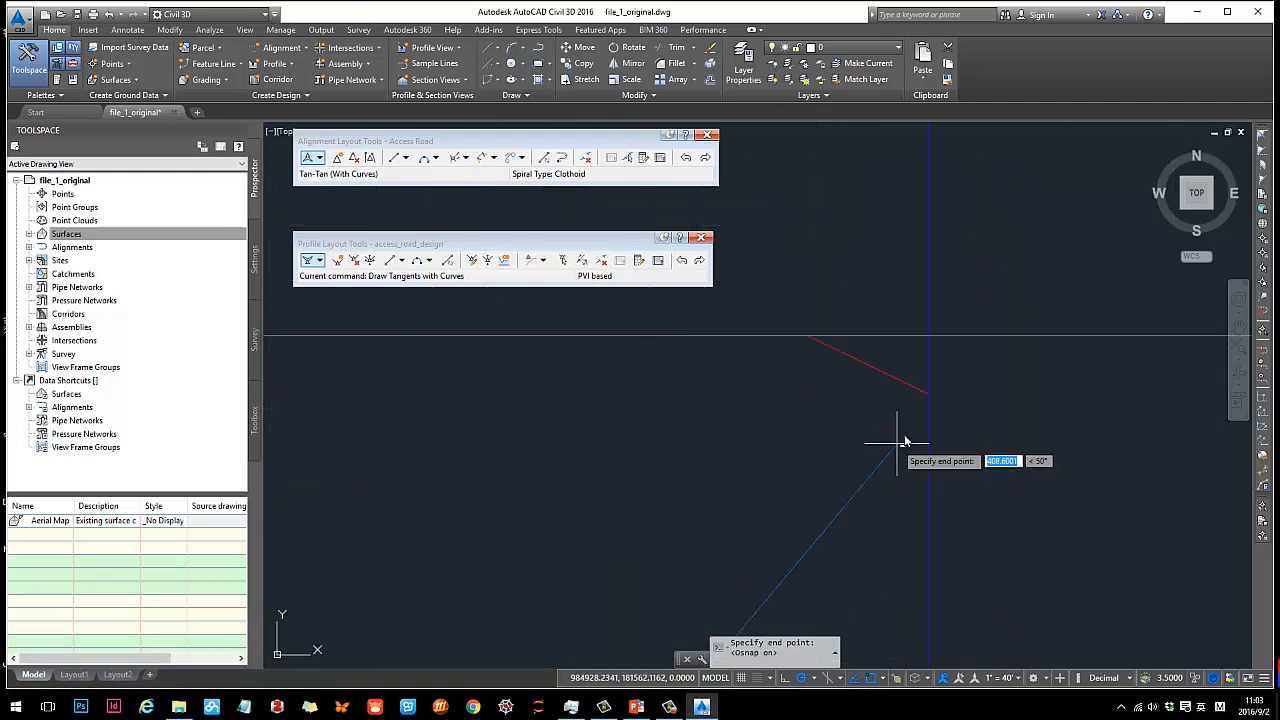
click(928, 398)
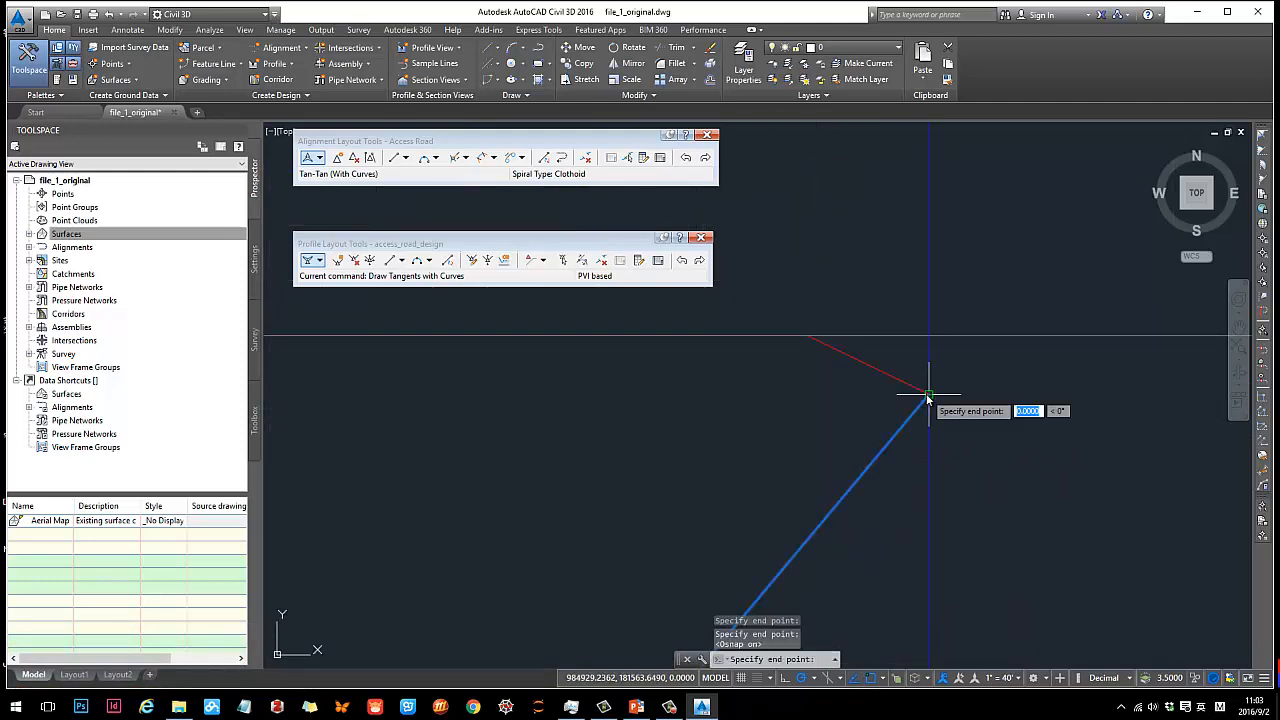
scroll(990, 440, down, 4)
scroll(1023, 445, down, 4)
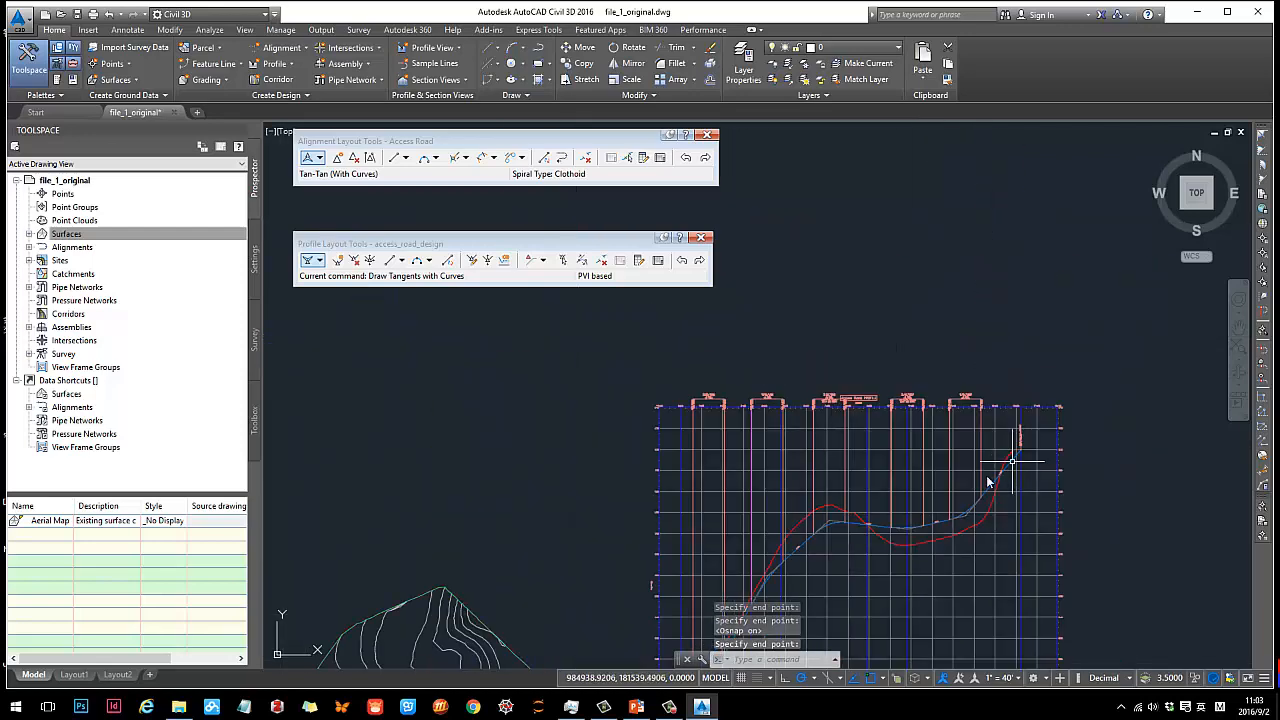
- Examine the grade, grade-break and curve labels along the design profile from its start past the crest
middle_drag(783, 578, 908, 337)
scroll(832, 431, up, 4)
scroll(857, 486, up, 5)
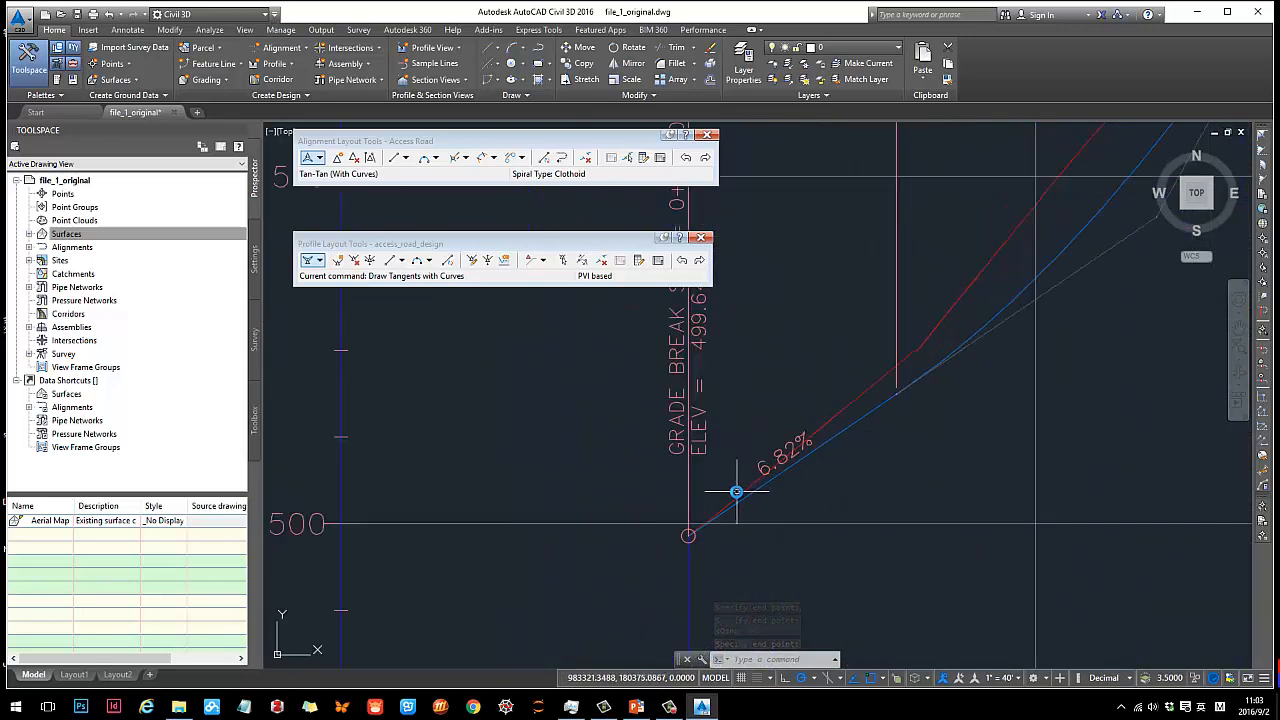
scroll(840, 437, down, 5)
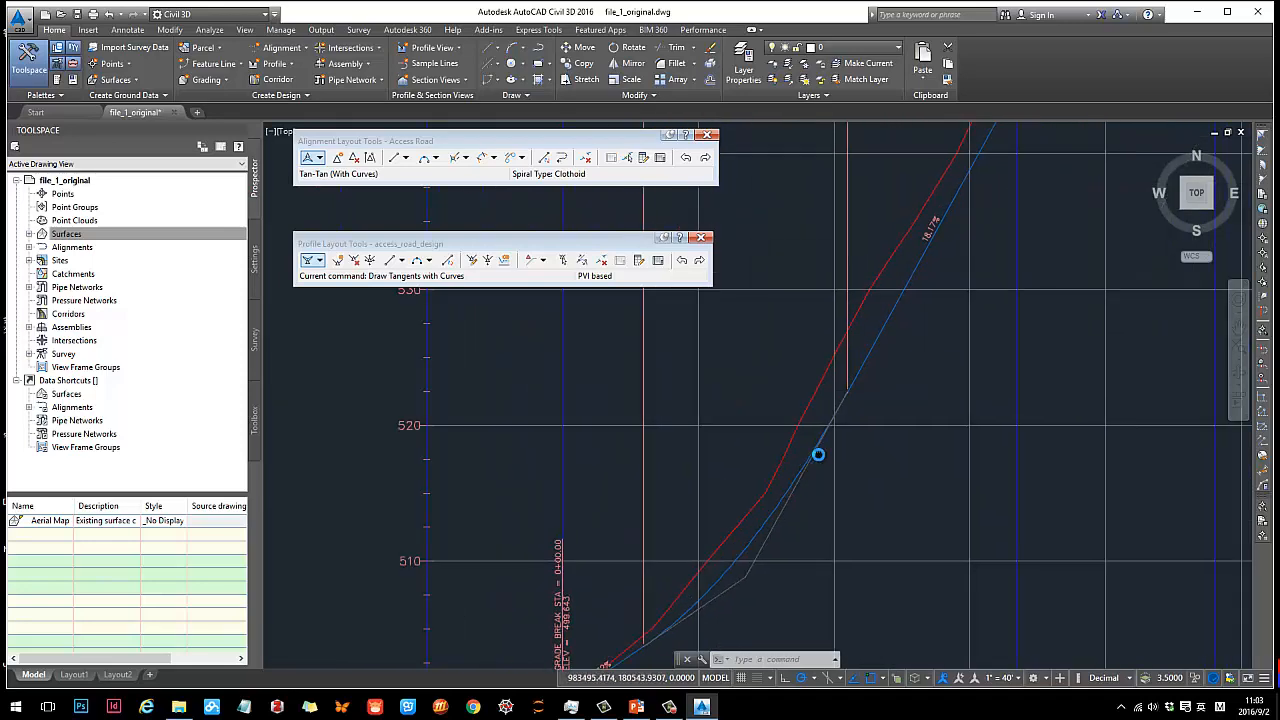
click(848, 379)
scroll(846, 440, down, 4)
scroll(831, 405, up, 4)
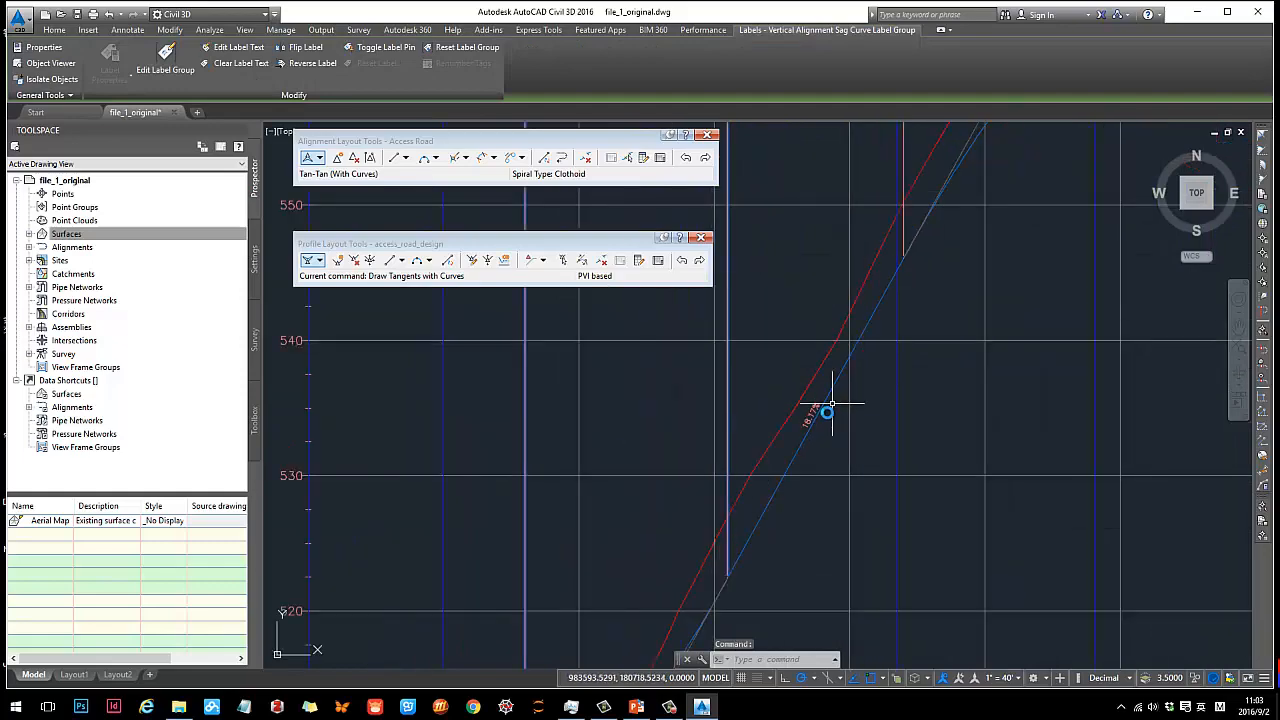
scroll(839, 390, down, 2)
middle_drag(935, 296, 843, 411)
middle_drag(978, 272, 851, 406)
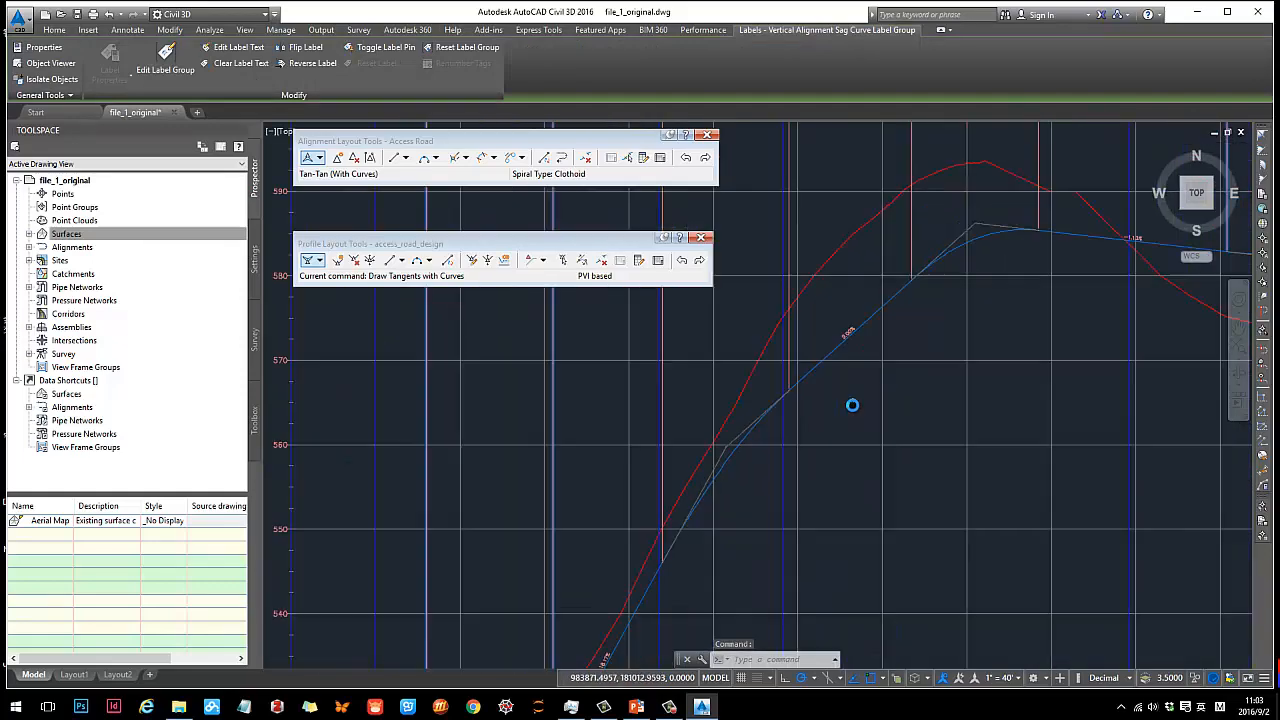
scroll(845, 360, up, 4)
scroll(845, 362, down, 5)
middle_drag(983, 329, 809, 366)
key(Escape)
- Select the design profile and move its first PVI after the start to about station 1+61 at elevation 509
middle_drag(732, 377, 872, 360)
middle_drag(711, 521, 786, 360)
scroll(786, 360, up, 2)
click(763, 390)
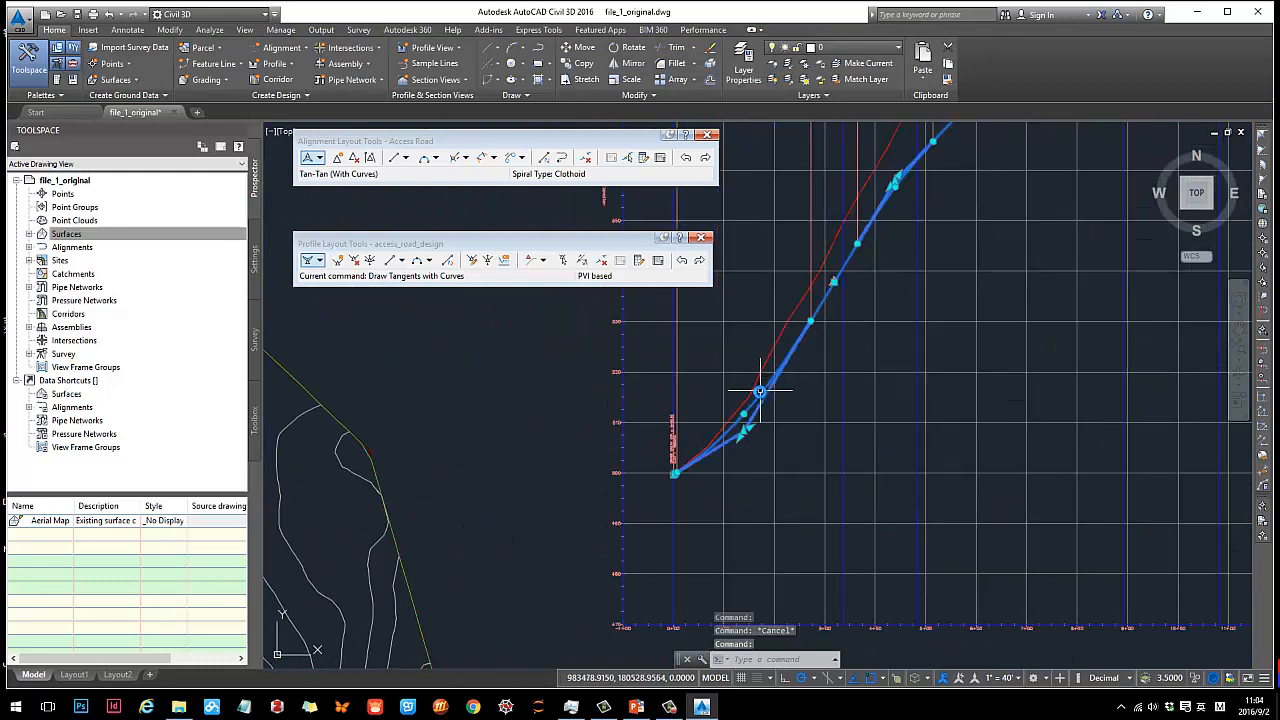
scroll(757, 420, up, 4)
scroll(771, 395, down, 2)
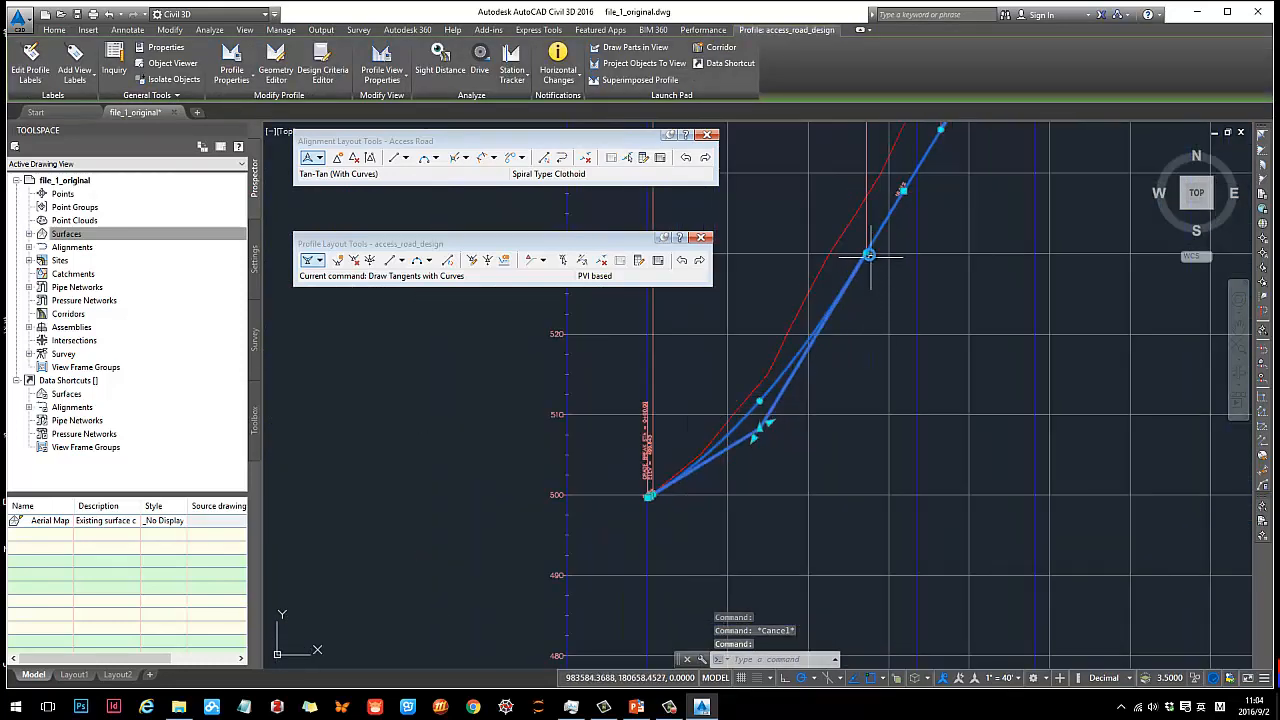
click(771, 423)
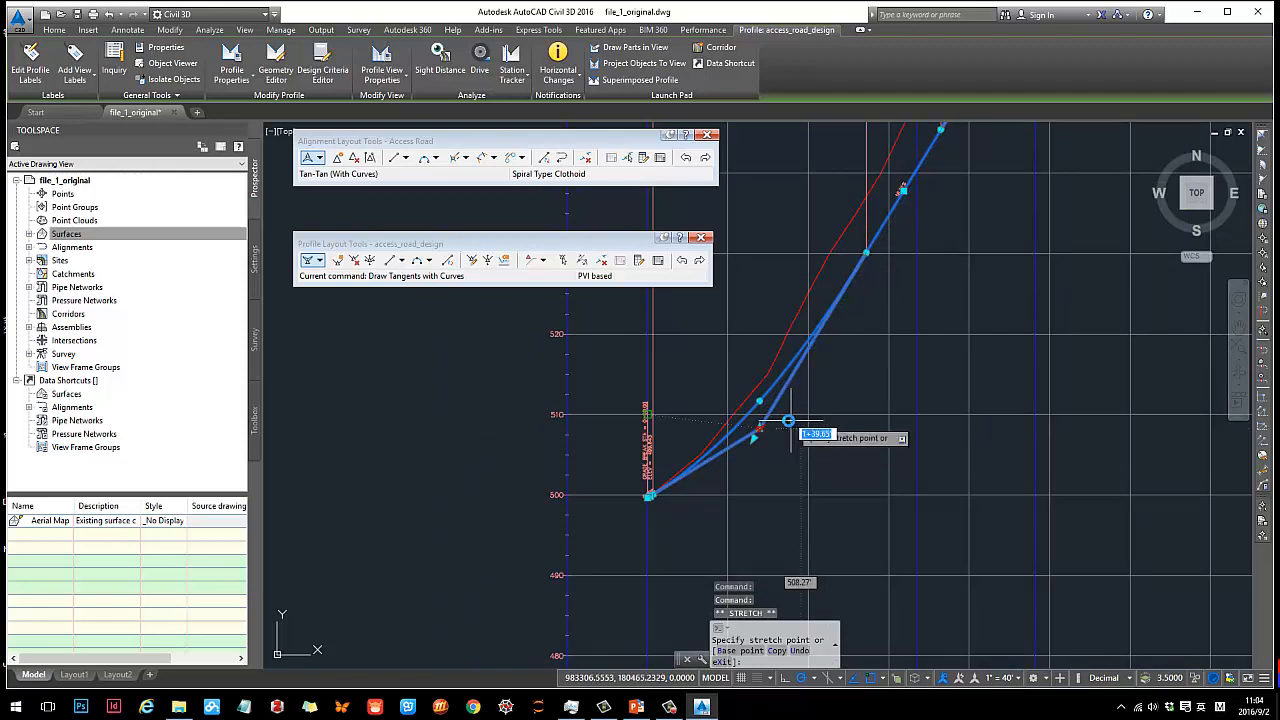
scroll(780, 426, down, 4)
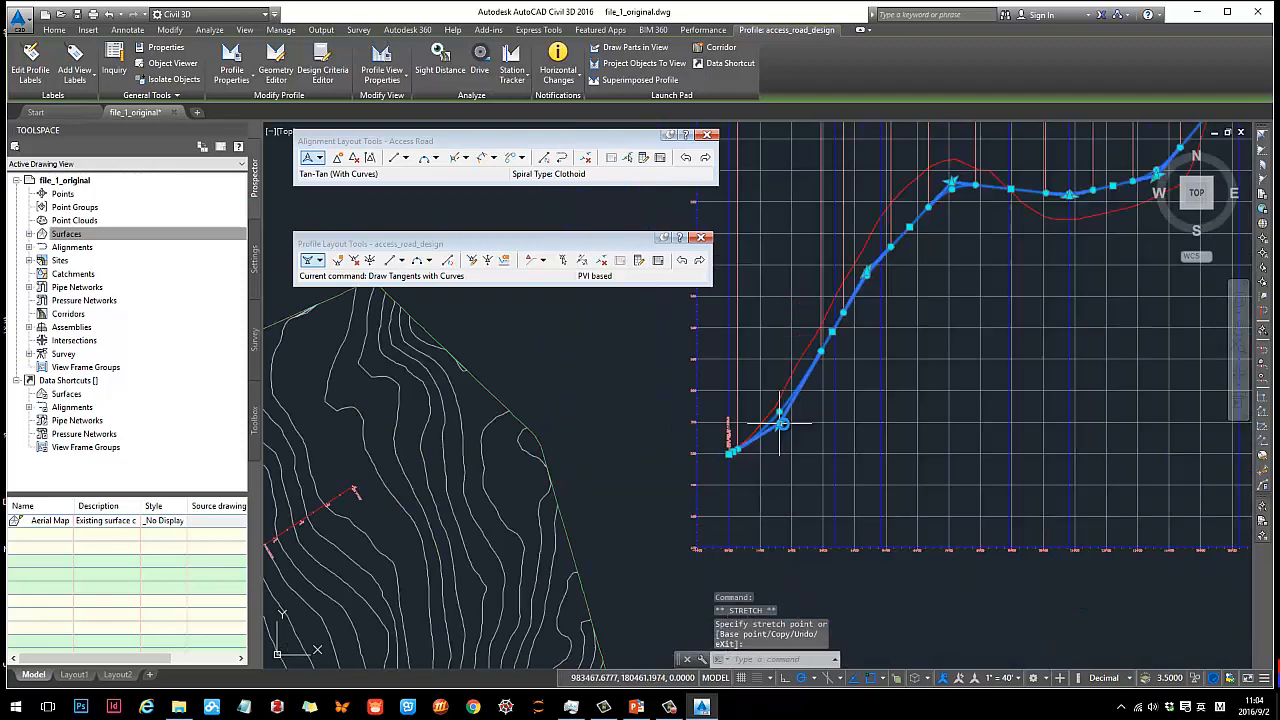
scroll(845, 410, down, 5)
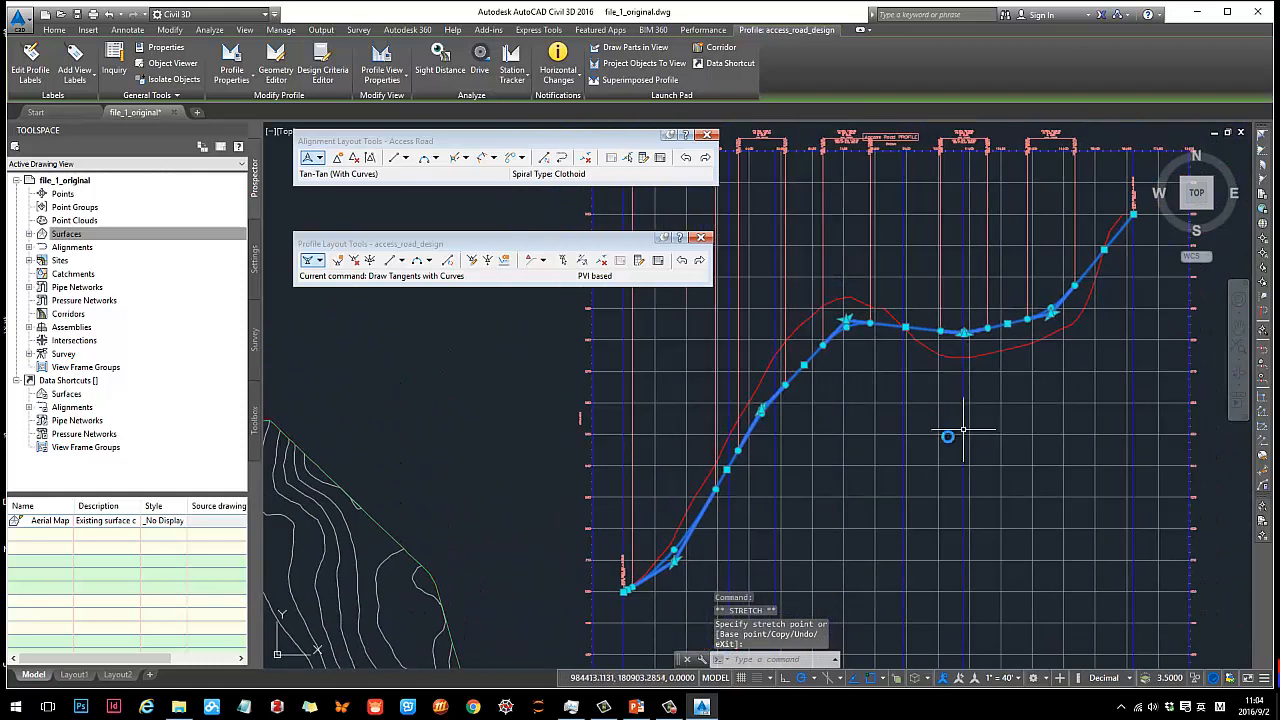
key(Escape)
- Examine the design profile against the ground line and the curve labels along the top of the profile view
scroll(883, 354, up, 3)
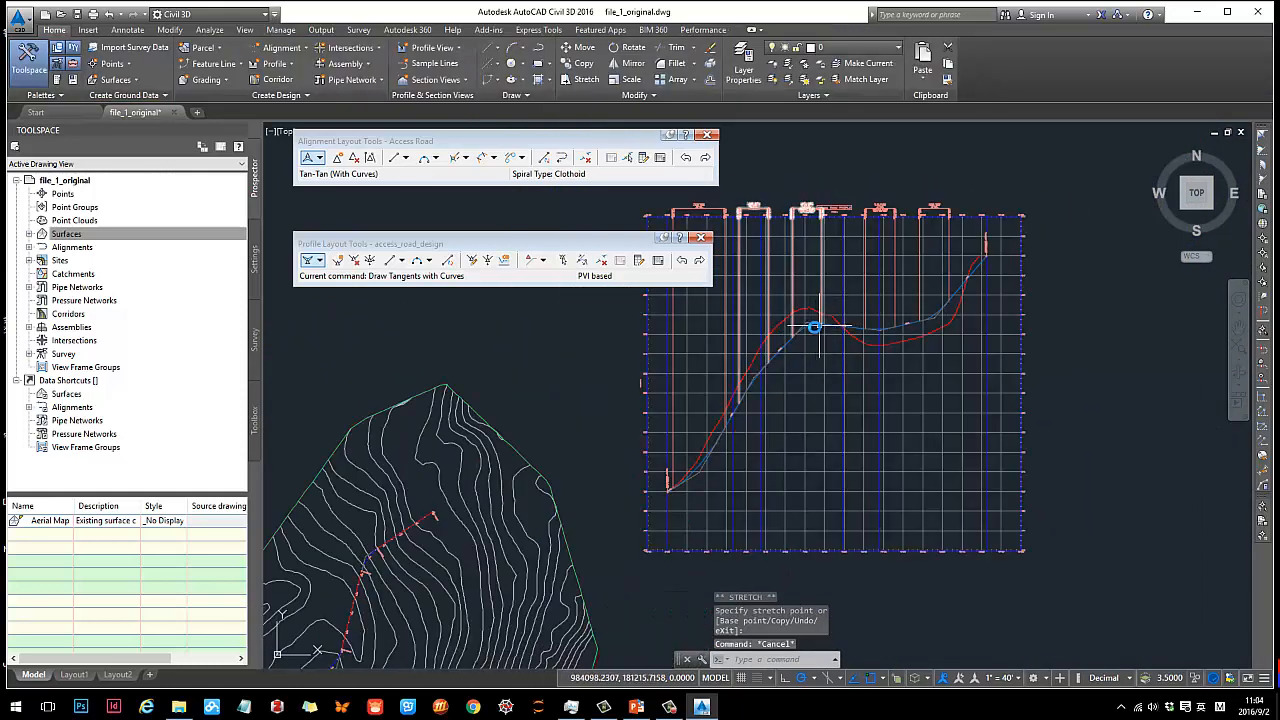
scroll(814, 320, up, 2)
scroll(863, 303, down, 4)
scroll(921, 321, up, 4)
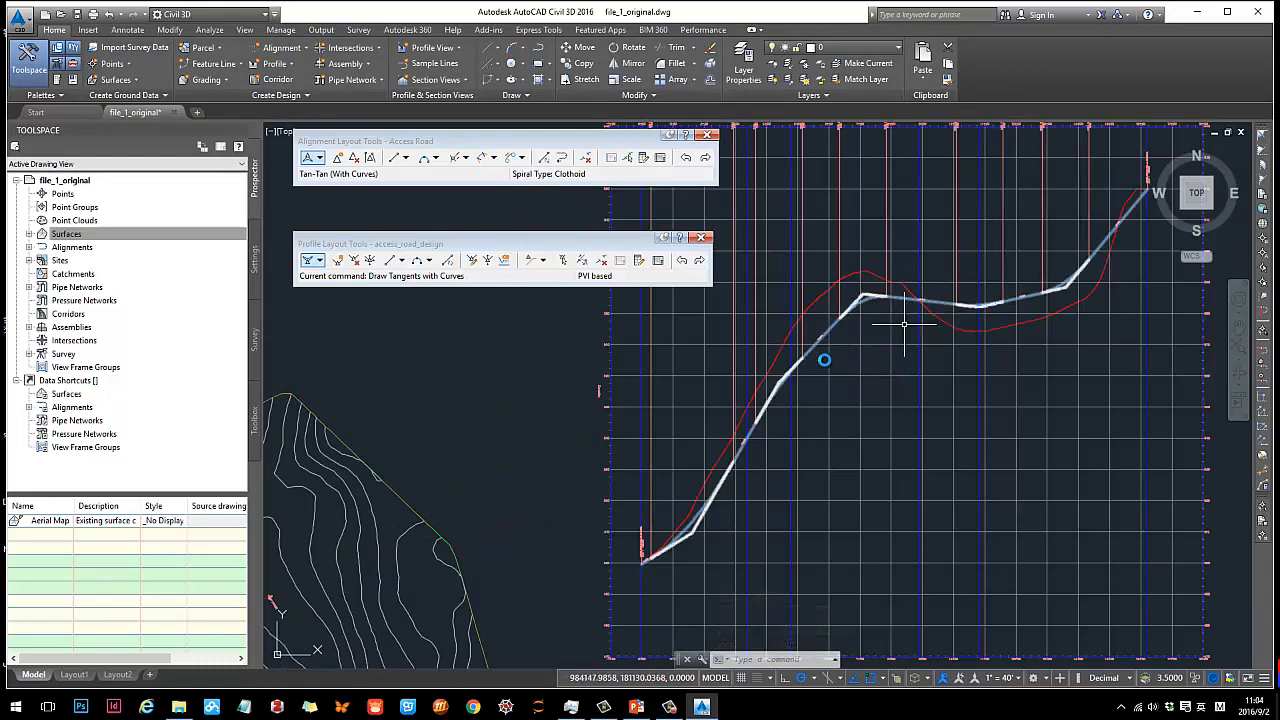
scroll(851, 363, down, 3)
scroll(800, 335, up, 6)
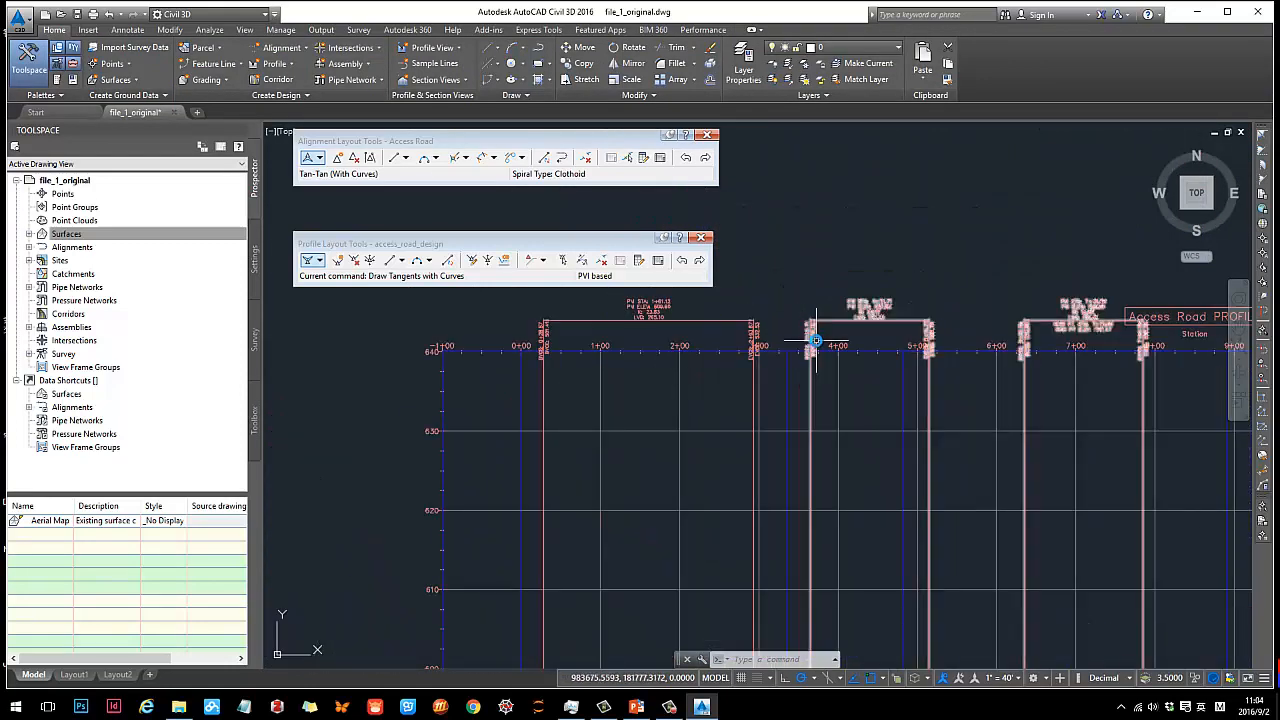
scroll(816, 341, down, 5)
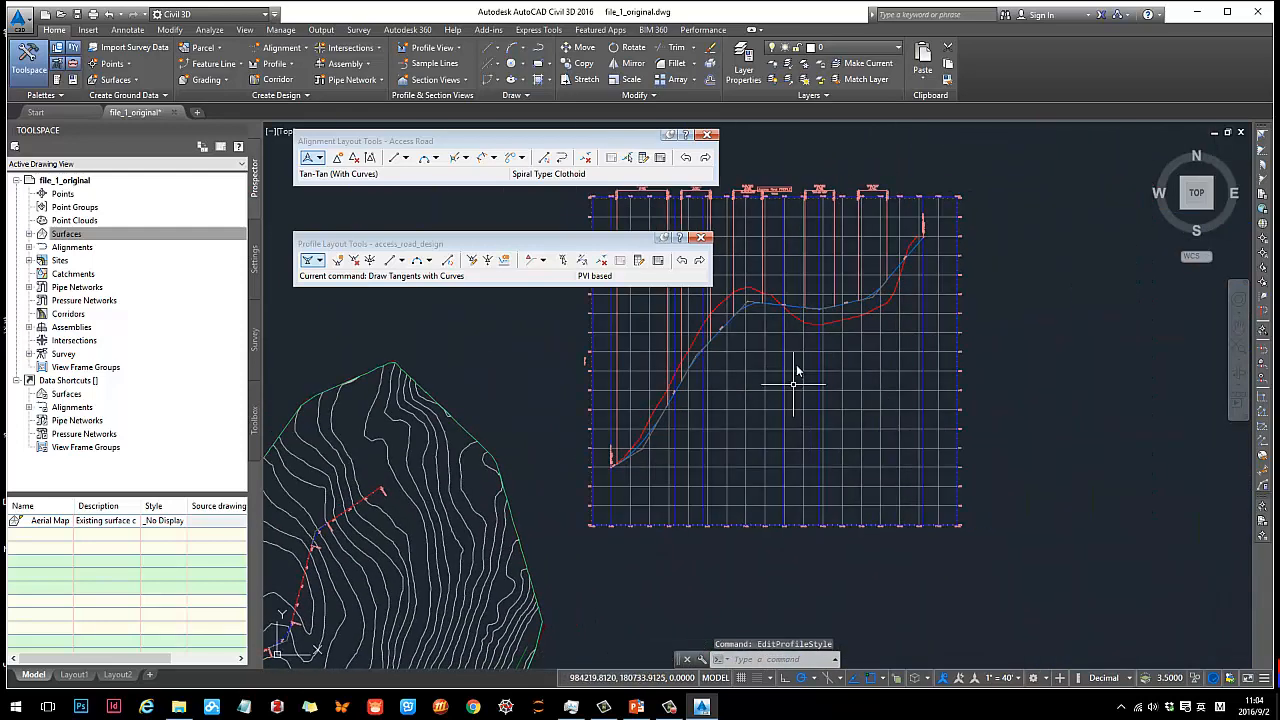
middle_drag(796, 372, 860, 366)
scroll(760, 386, up, 2)
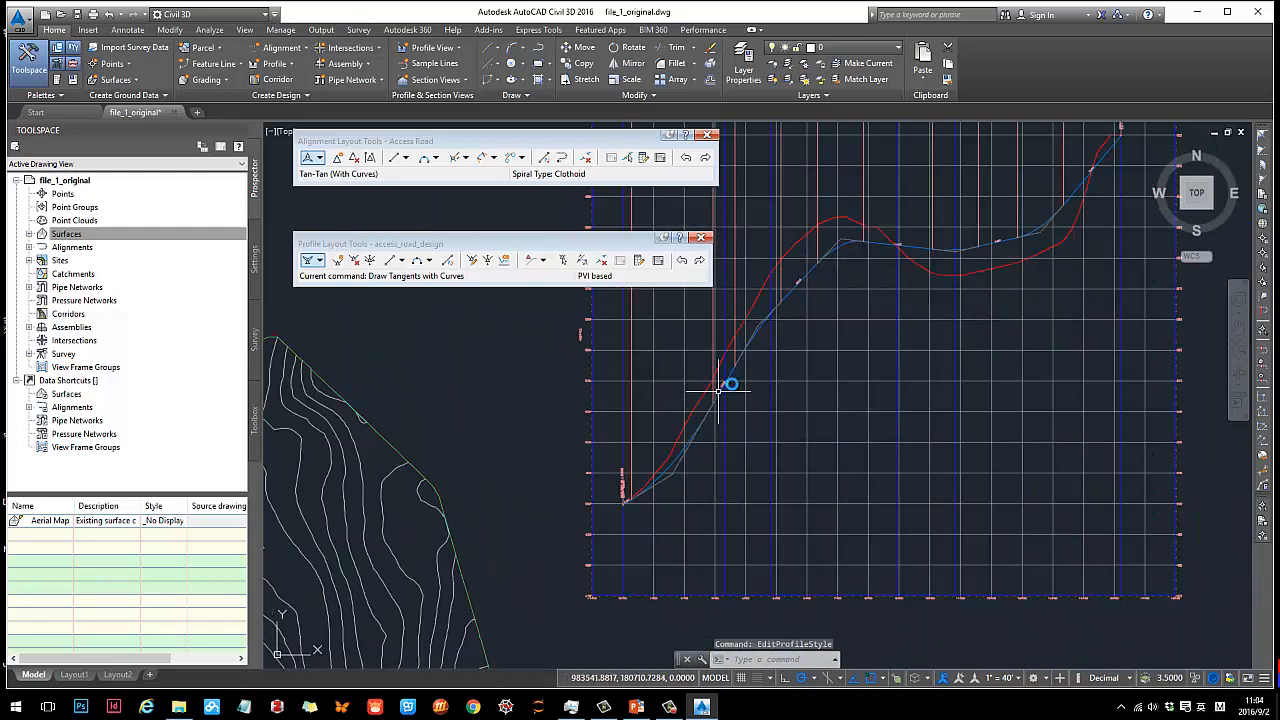
scroll(815, 355, down, 4)
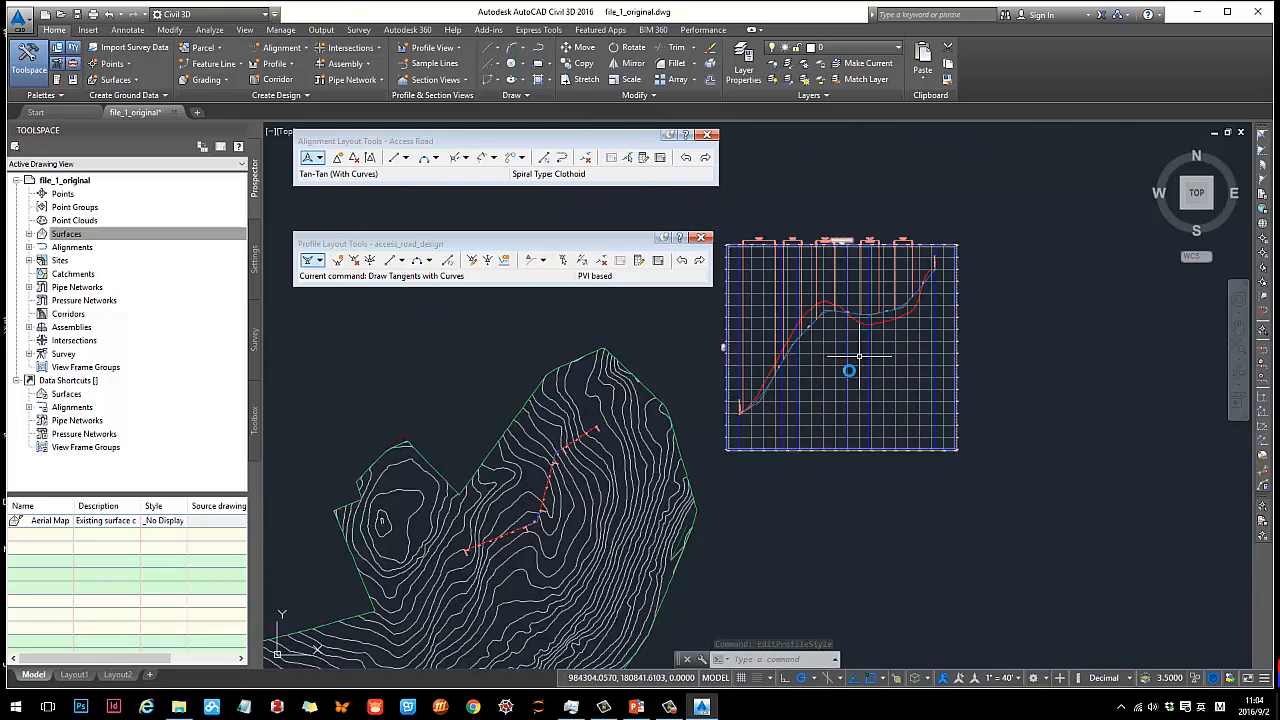
- Close the Access Road alignment layout tools and the access_road_design profile layout tools
middle_drag(853, 365, 1012, 328)
mouse_move(848, 390)
middle_down()
mouse_move(890, 292)
mouse_move(838, 292)
middle_up()
drag(690, 242, 691, 219)
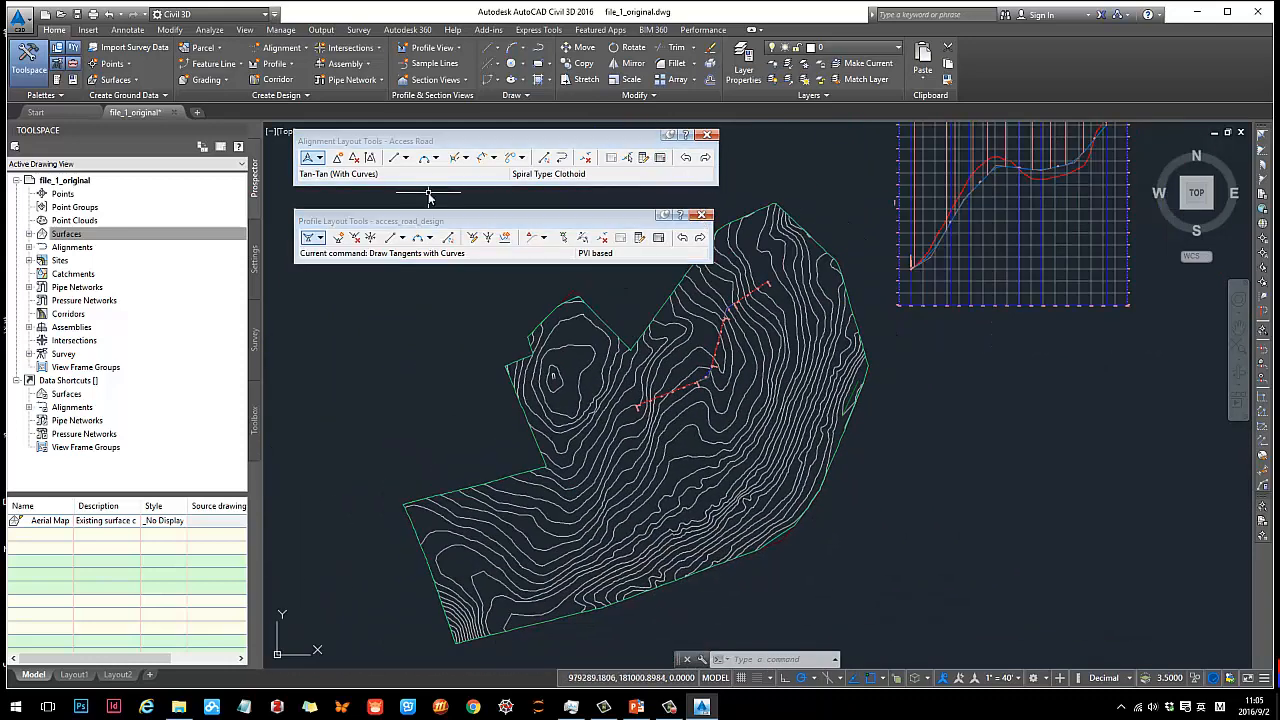
key(Escape)
key(Escape)
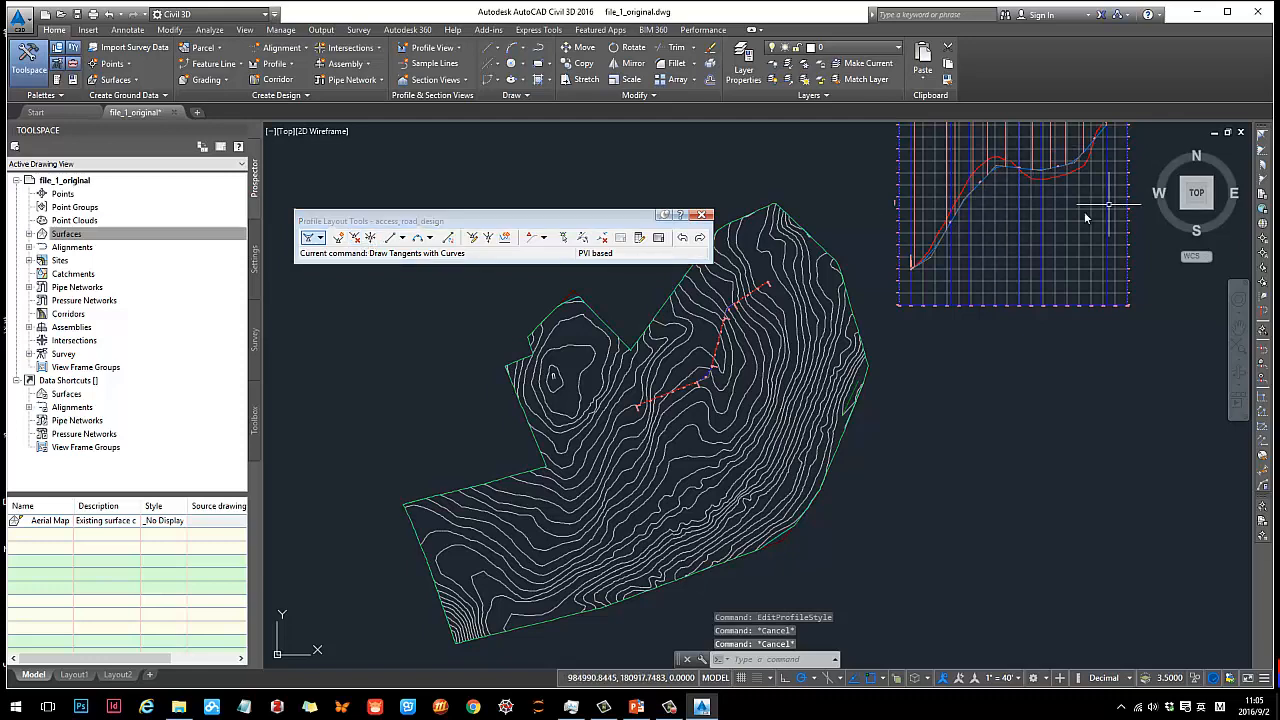
middle_drag(993, 236, 954, 324)
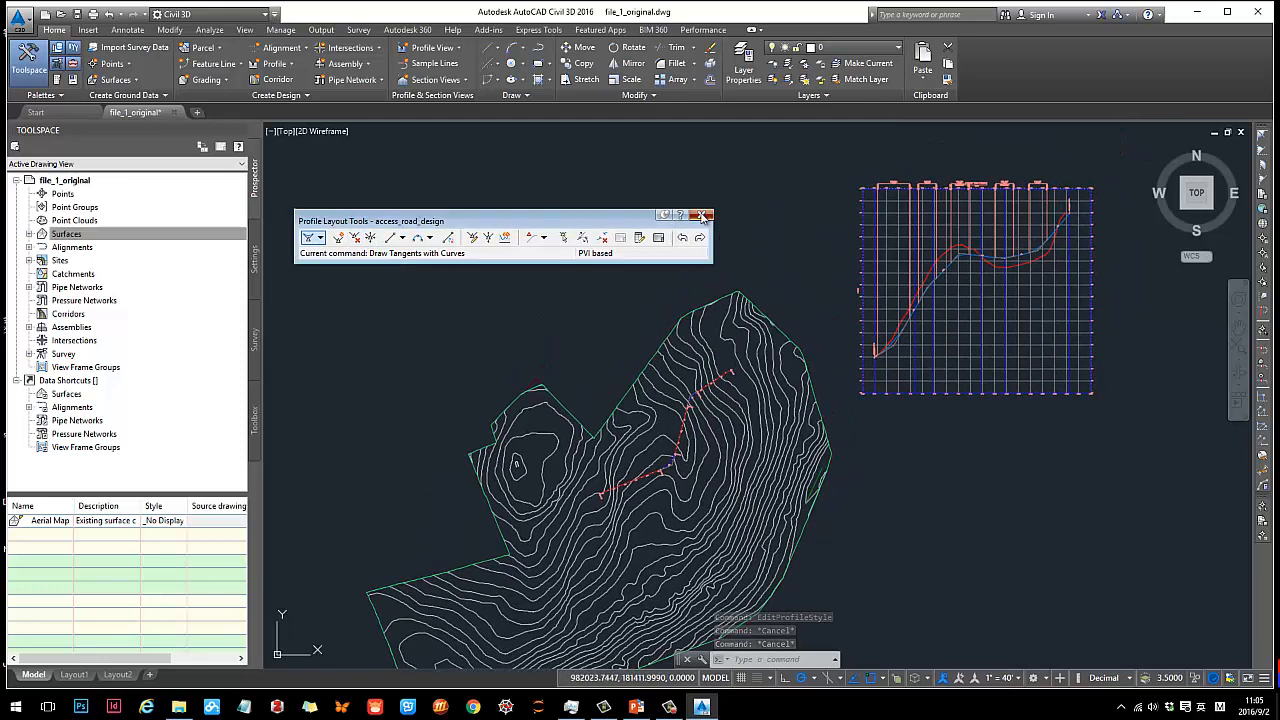
click(703, 216)
- Switch to PowerPoint, read the slide on creating and modifying an assembly, and return to Civil 3D
click(646, 708)
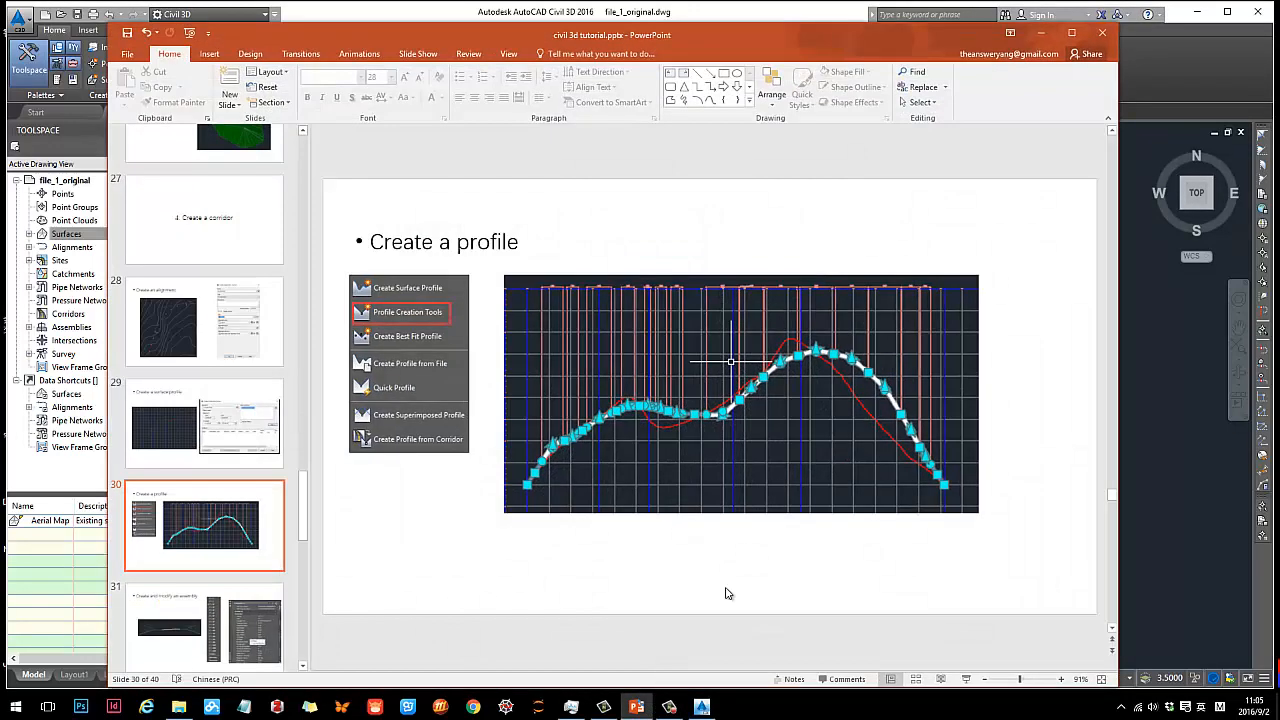
scroll(990, 224, down, 1)
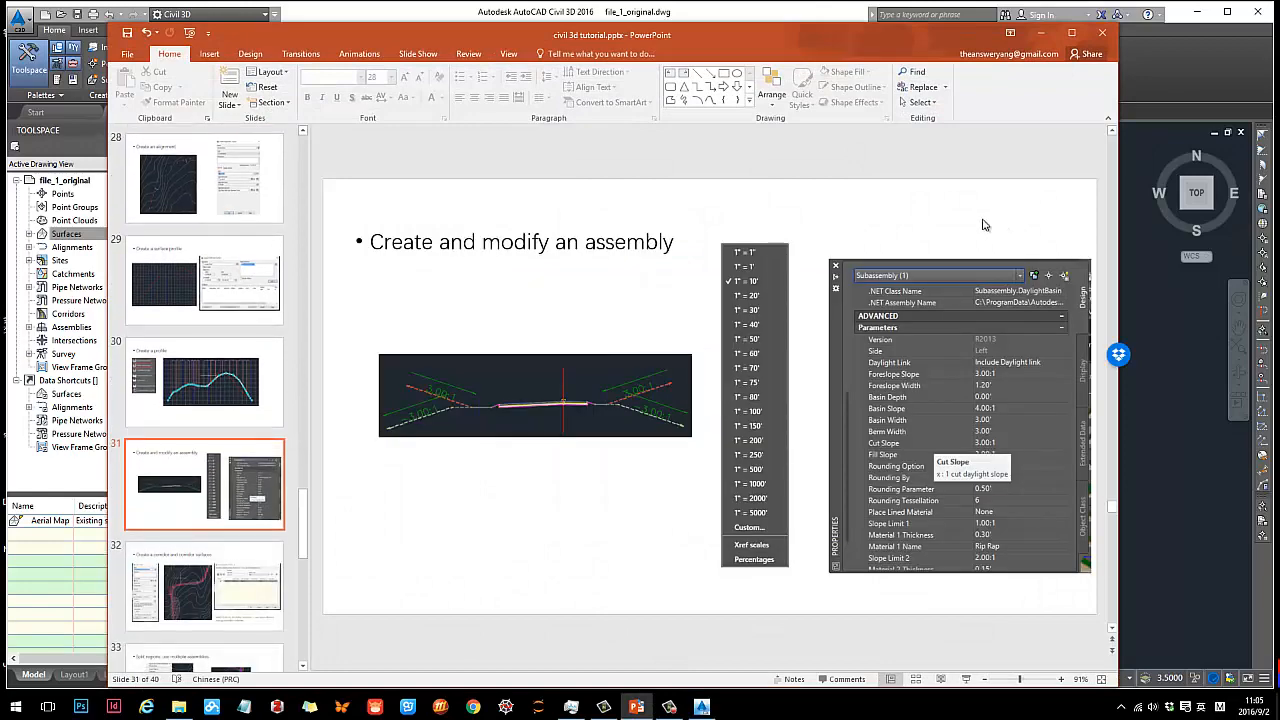
click(1041, 34)
- Create an assembly named access_road of type Other, with the Basic assembly style and the All Codes code set style
scroll(666, 289, up, 4)
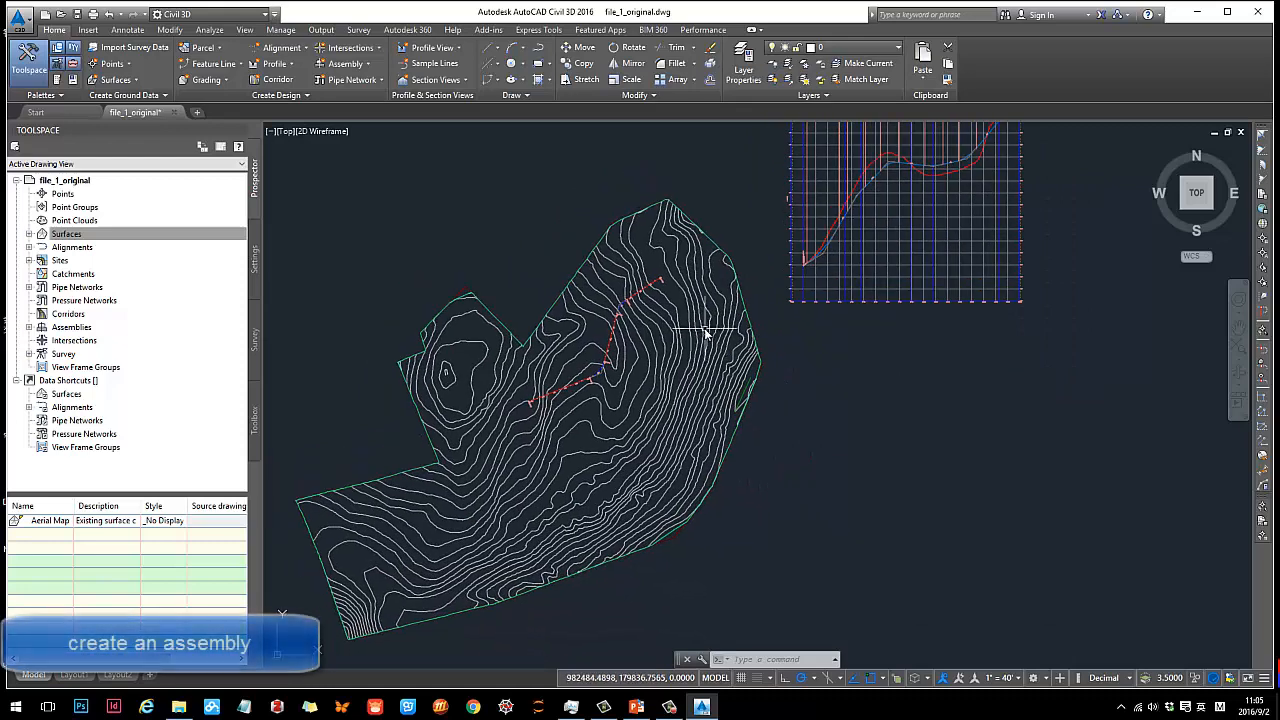
mouse_move(885, 375)
middle_down()
mouse_move(840, 338)
mouse_move(770, 381)
middle_up()
scroll(810, 362, up, 2)
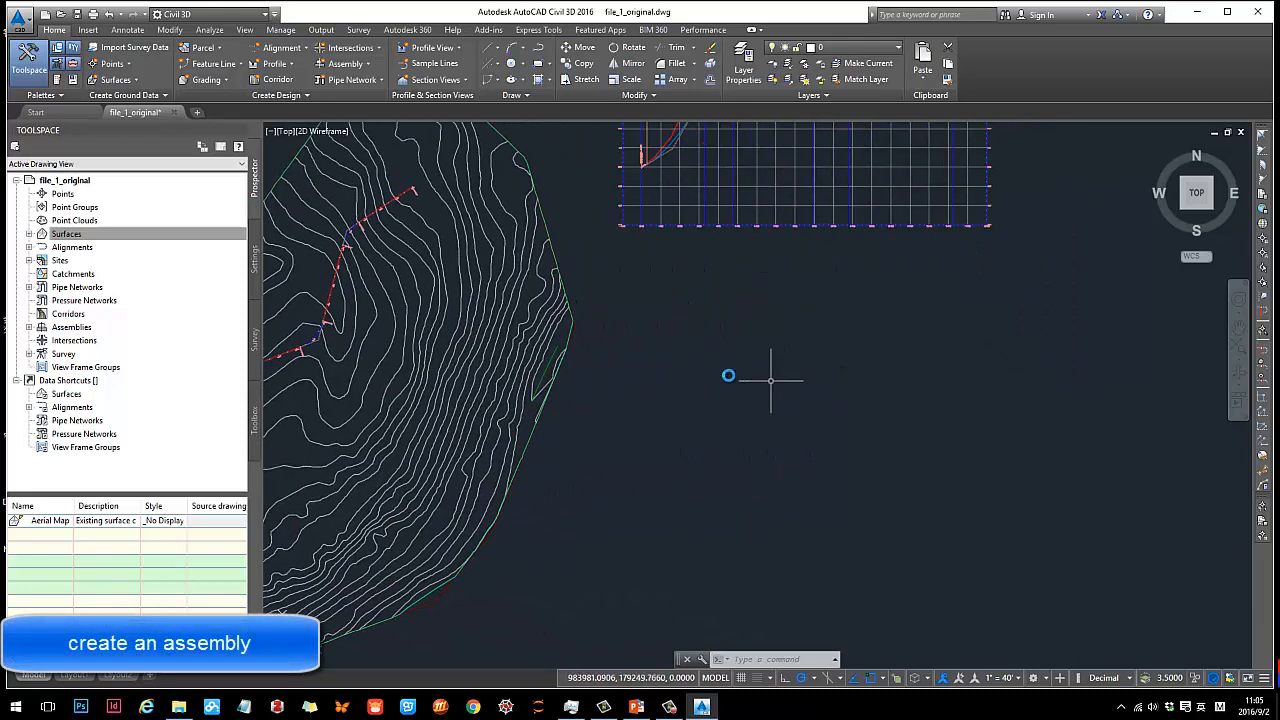
click(371, 64)
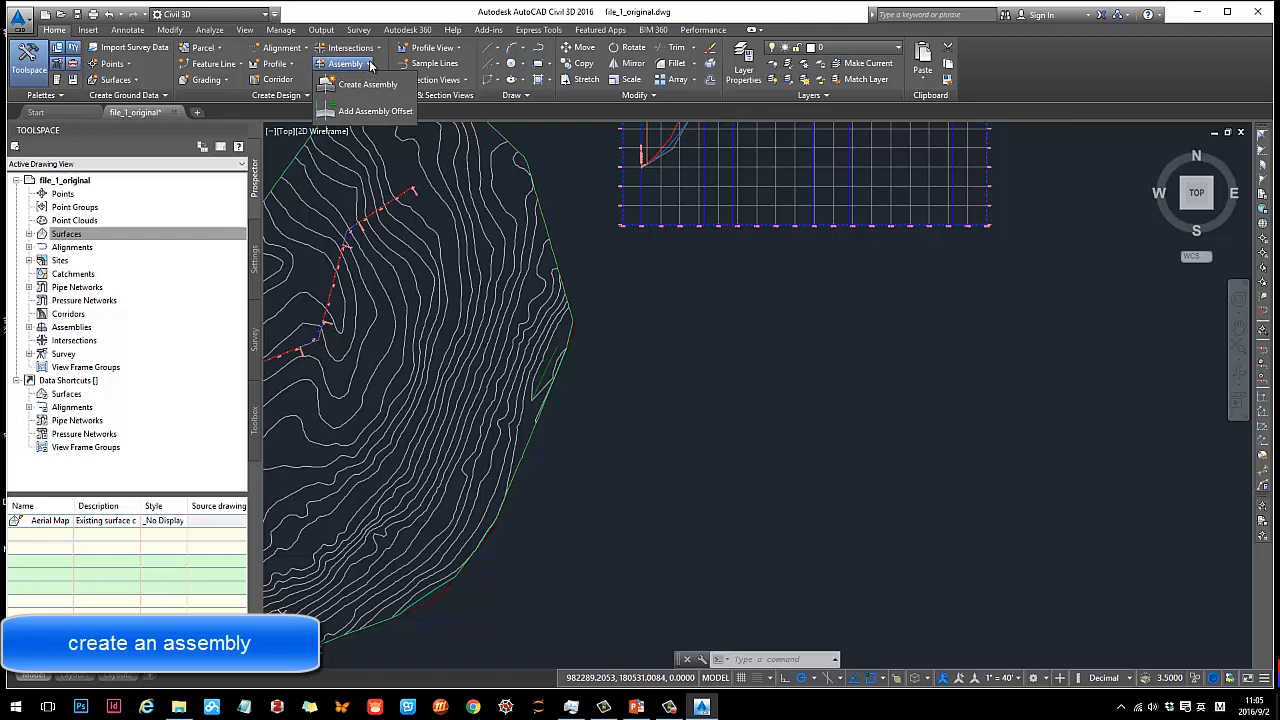
click(366, 84)
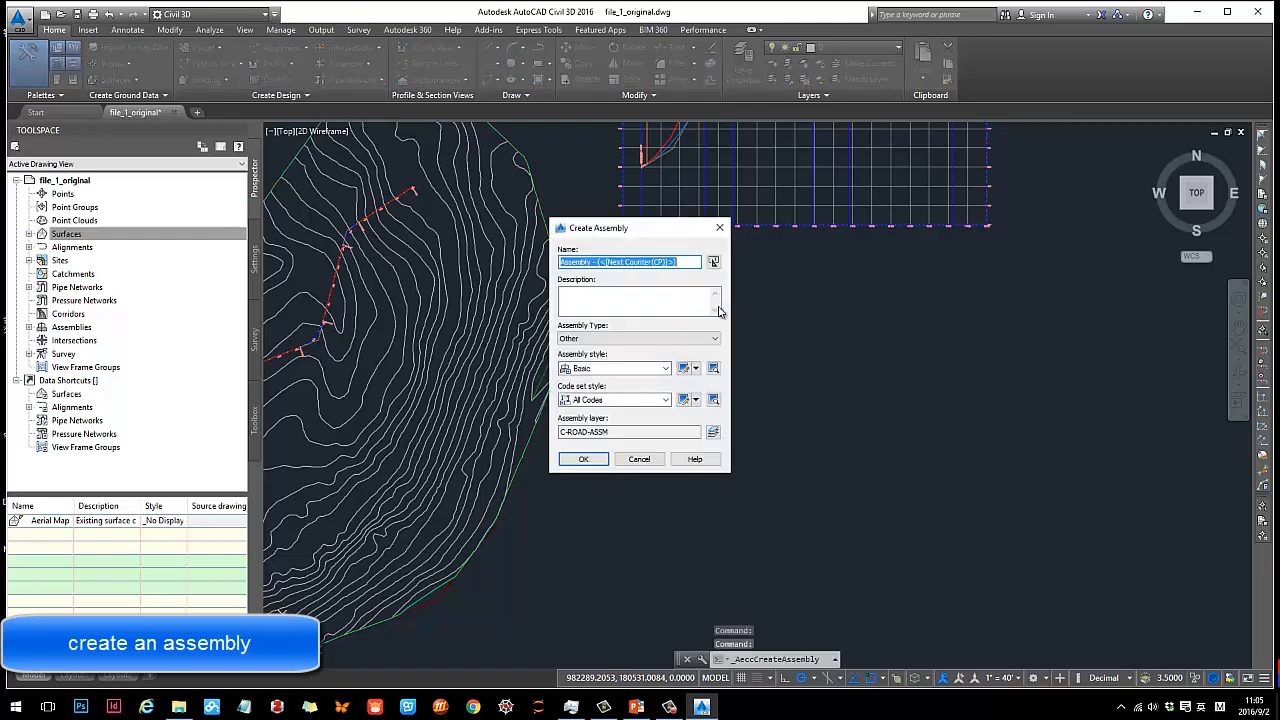
drag(655, 237, 820, 252)
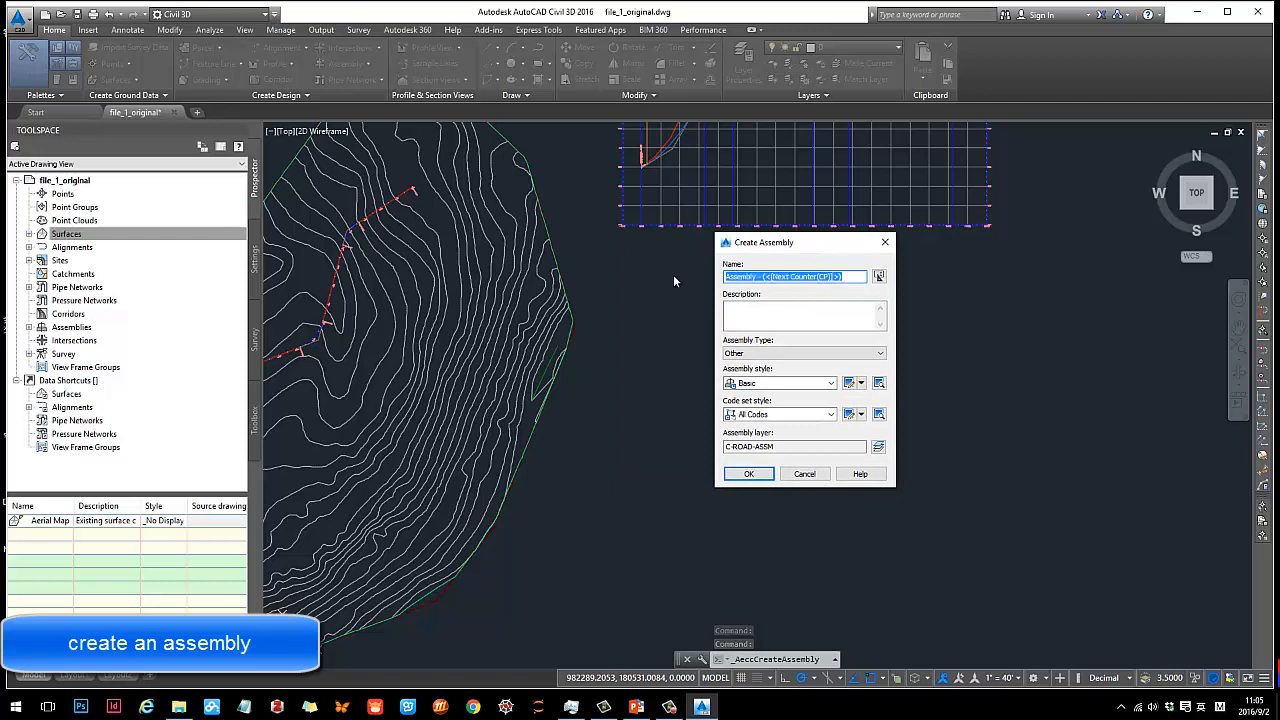
text(acces)
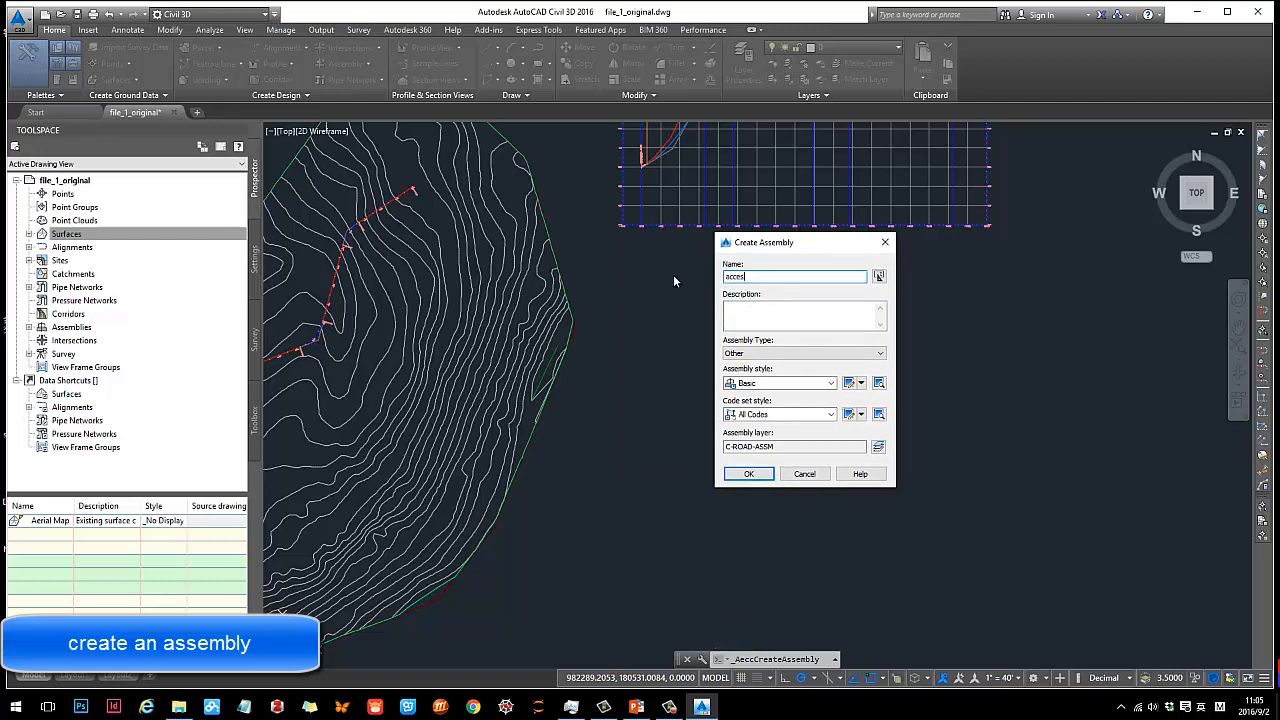
text(s_road)
click(801, 356)
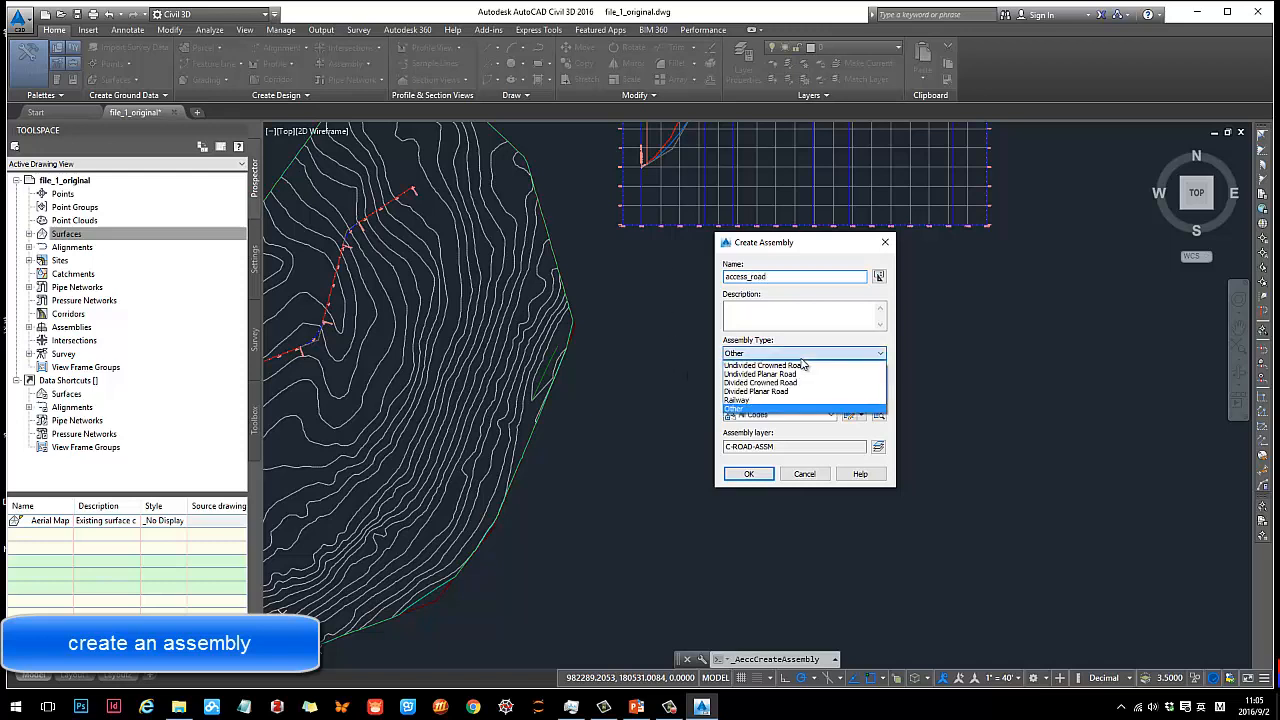
click(816, 356)
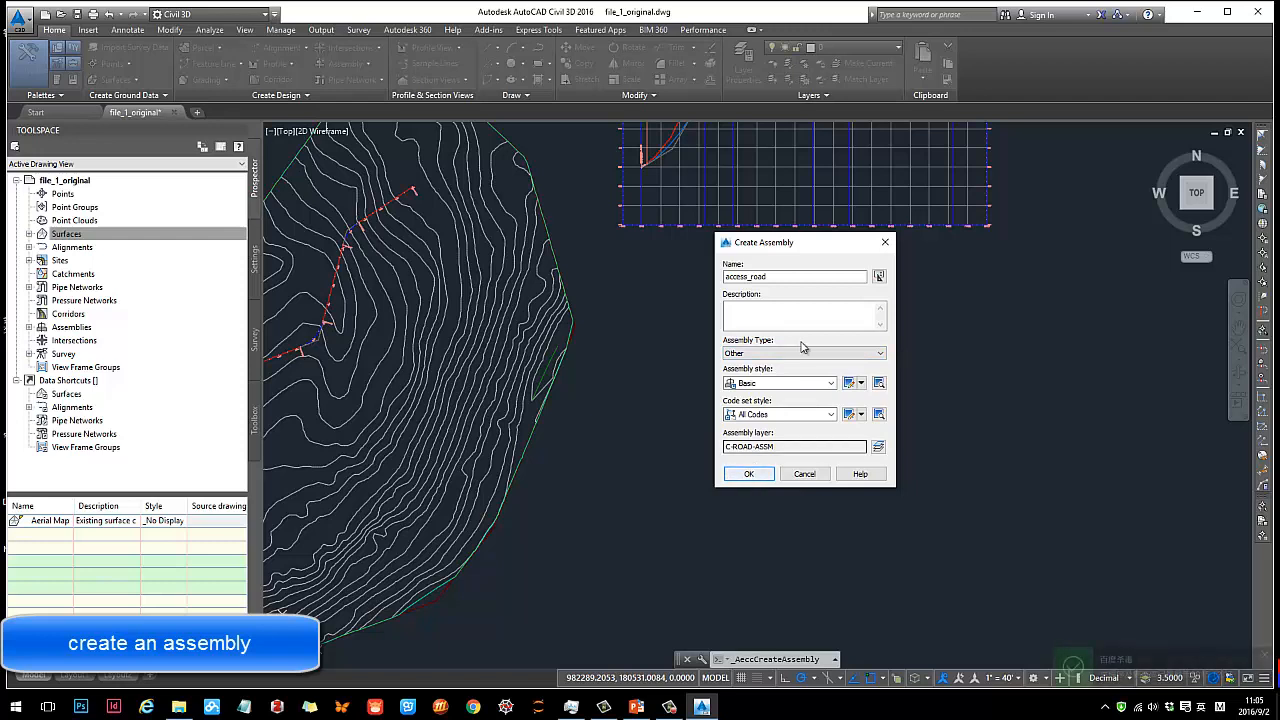
click(755, 474)
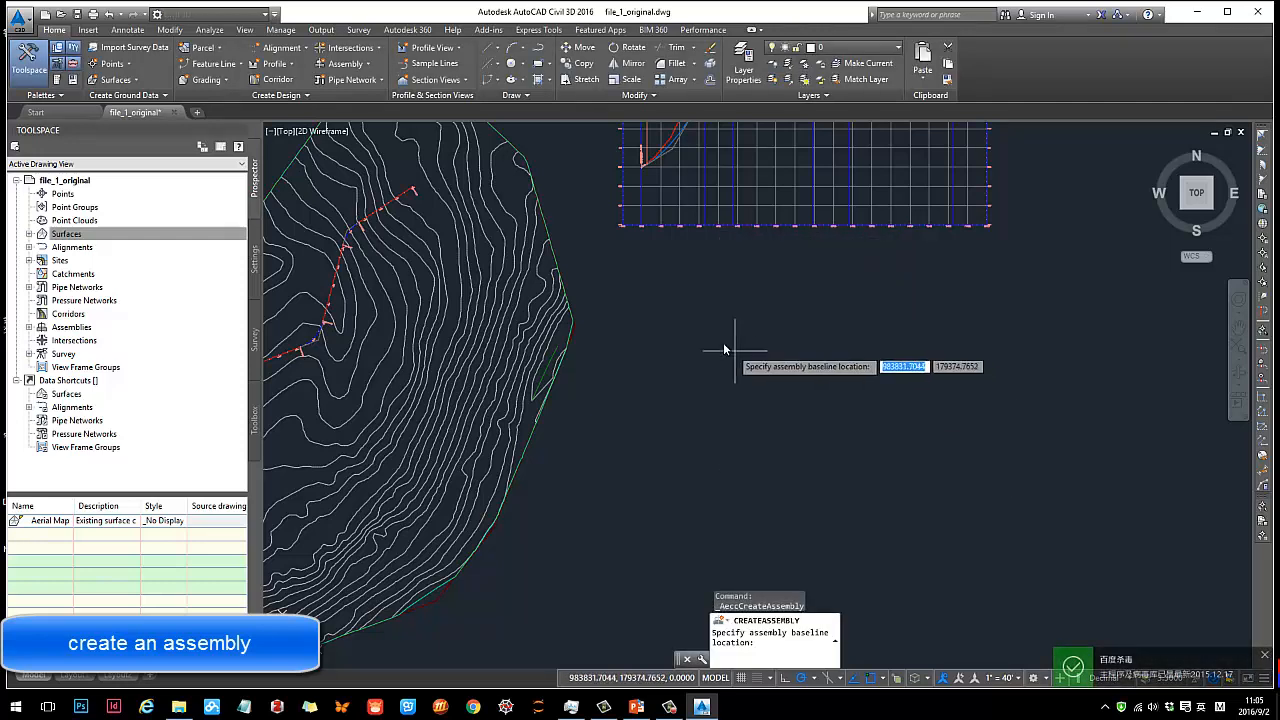
- Place the assembly baseline in the empty area below the profile view and inspect it up close
click(705, 370)
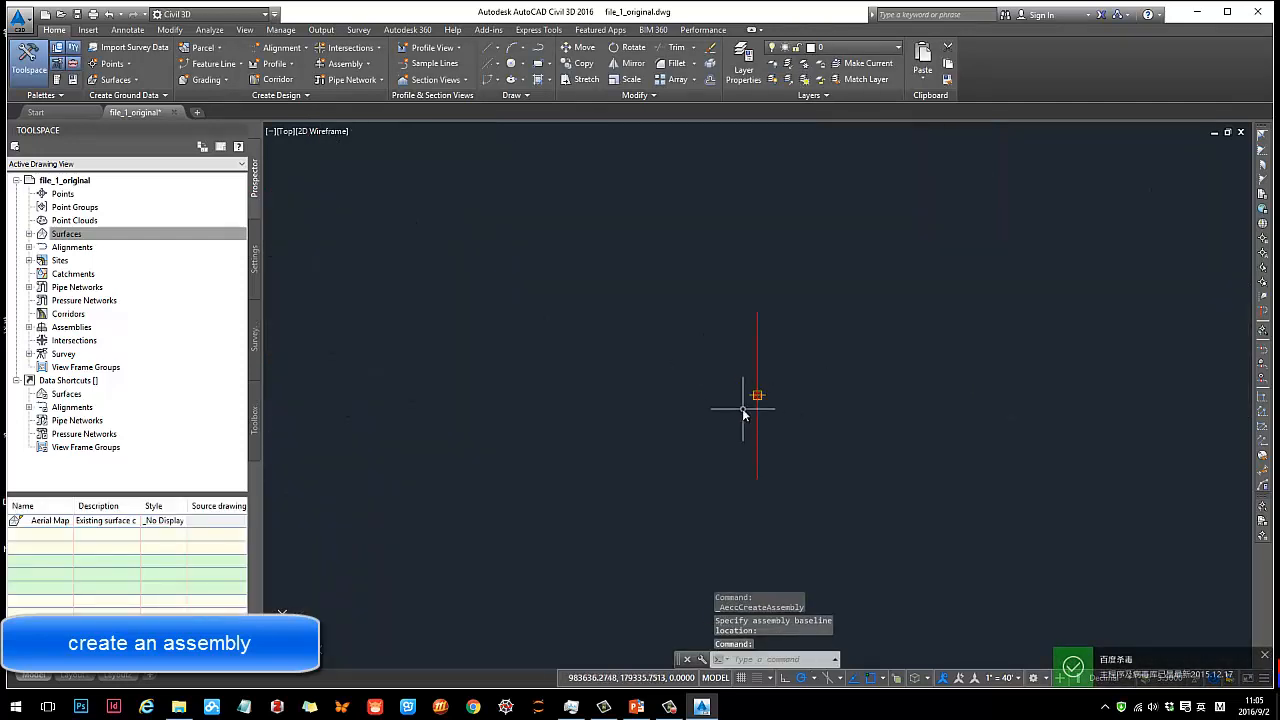
middle_drag(791, 404, 731, 349)
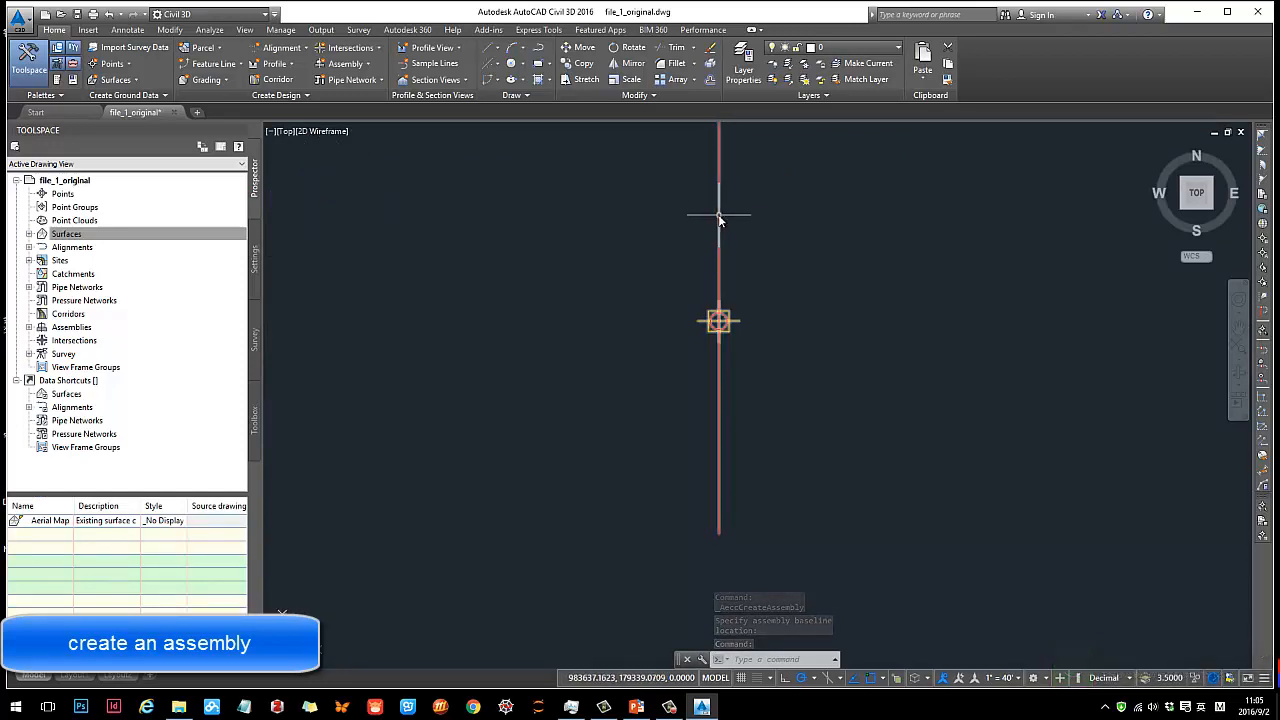
mouse_move(719, 216)
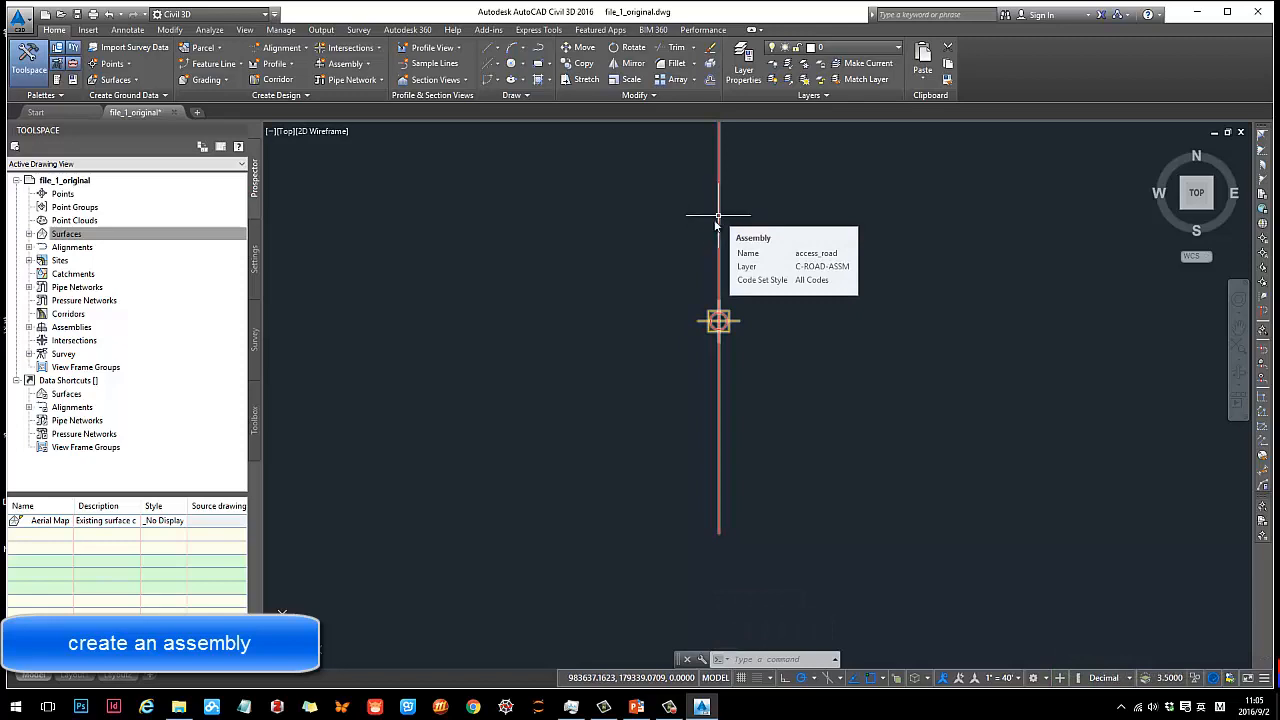
scroll(650, 349, down, 2)
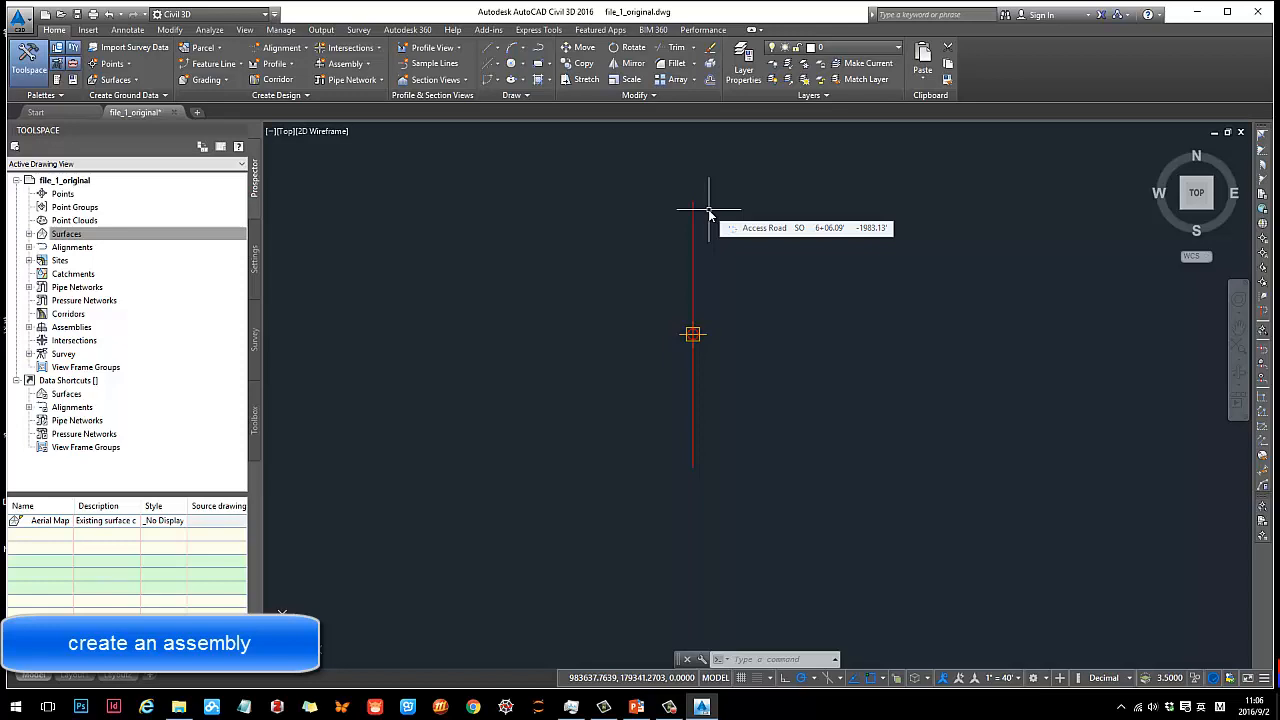
- Select the access_road assembly and display the Metric Basic Subassemblies in the tool palettes
click(362, 64)
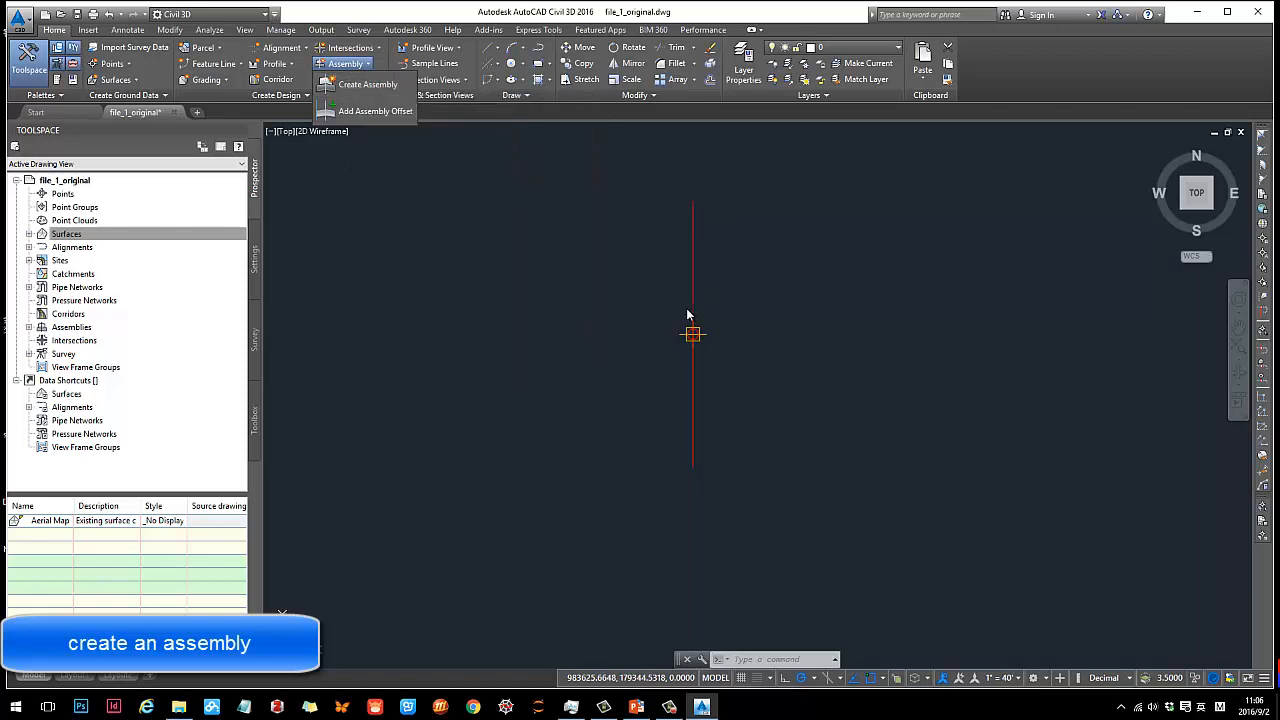
click(689, 313)
click(693, 310)
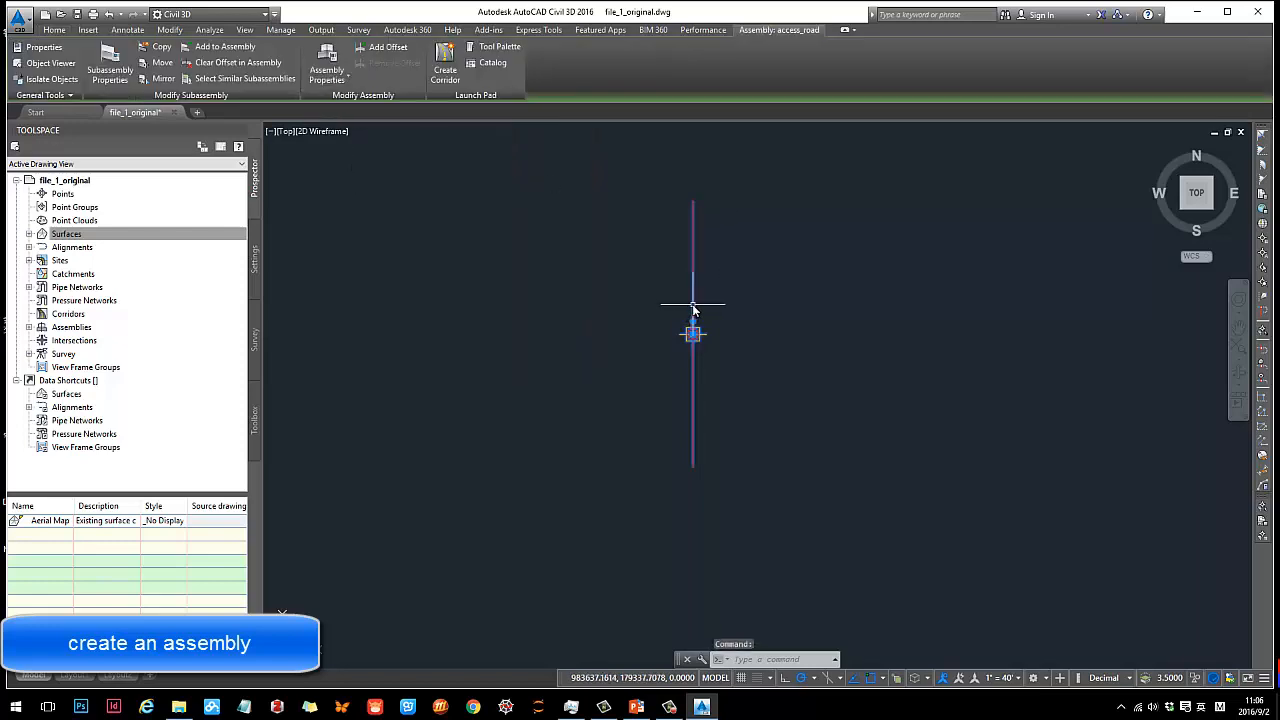
click(497, 50)
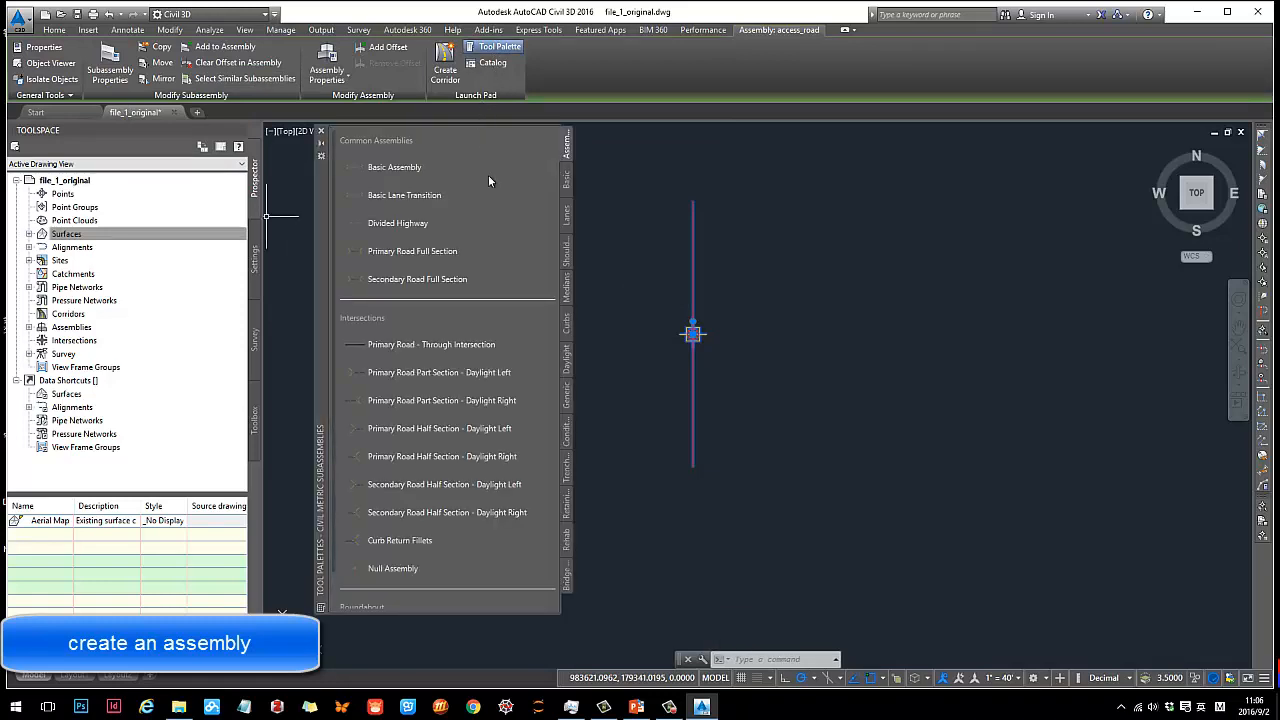
click(567, 186)
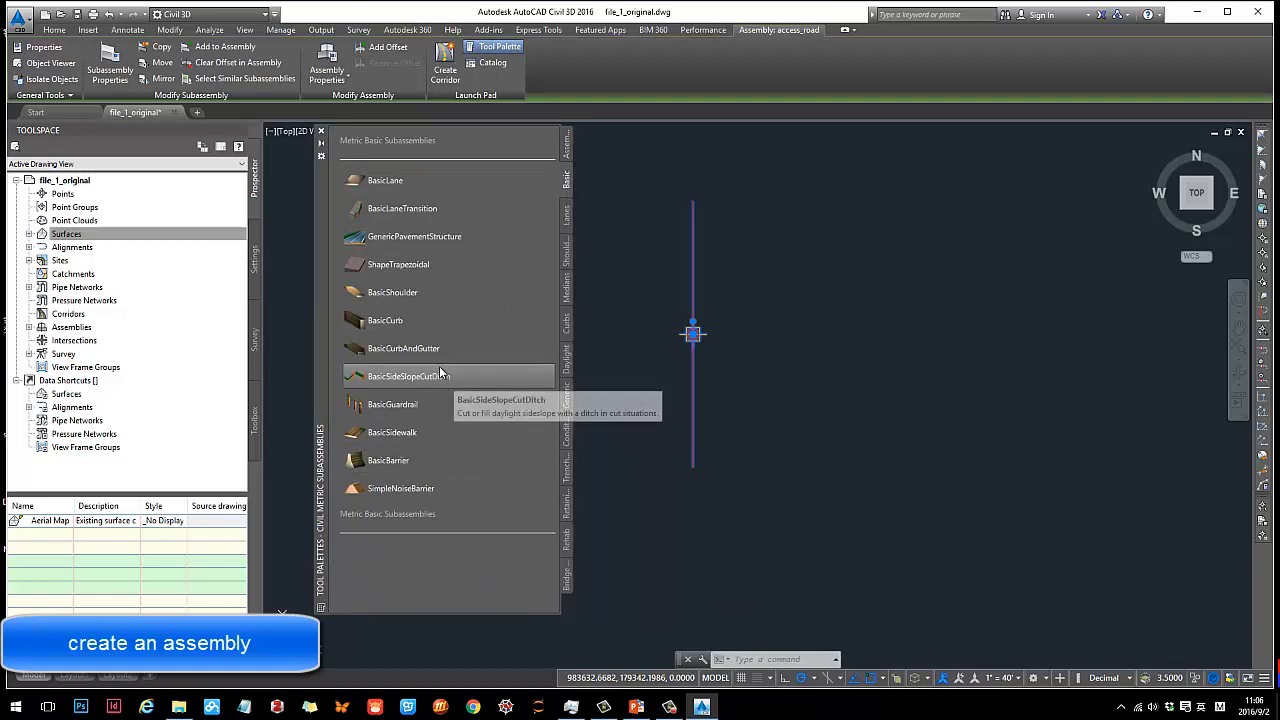
- Attach a BasicLane subassembly to the right side of the access_road assembly's baseline marker
click(362, 180)
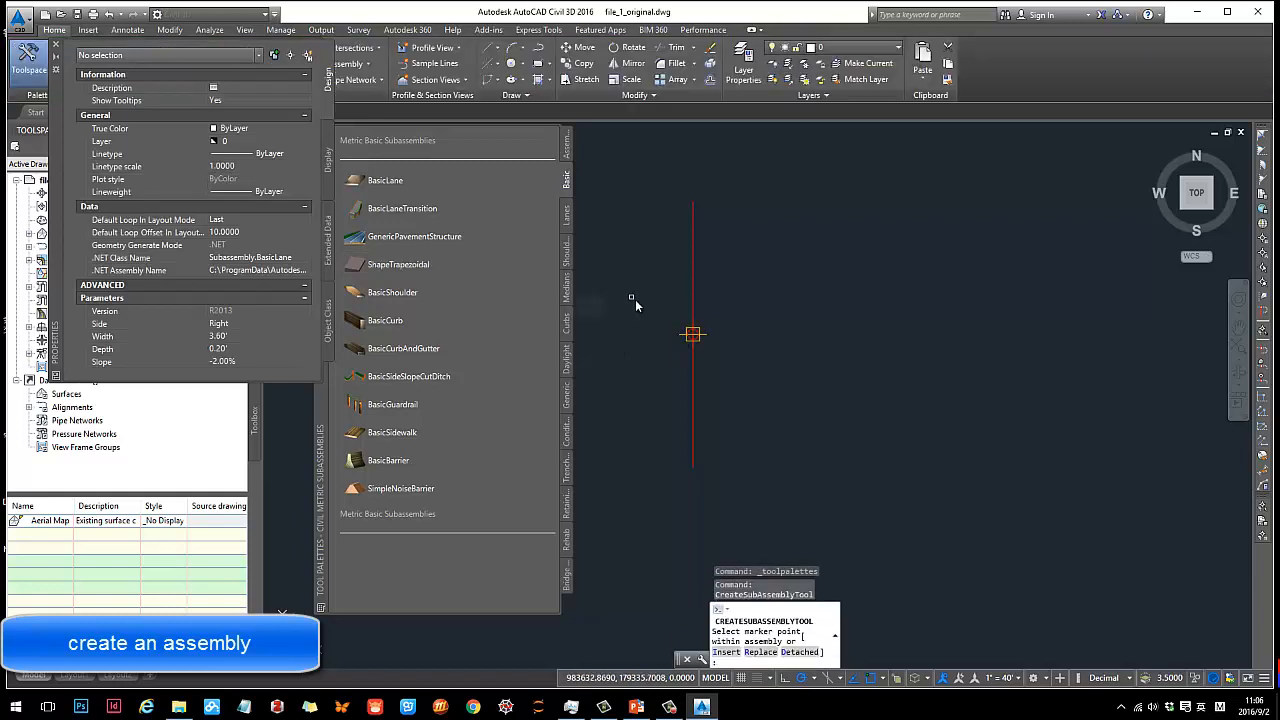
scroll(700, 349, up, 5)
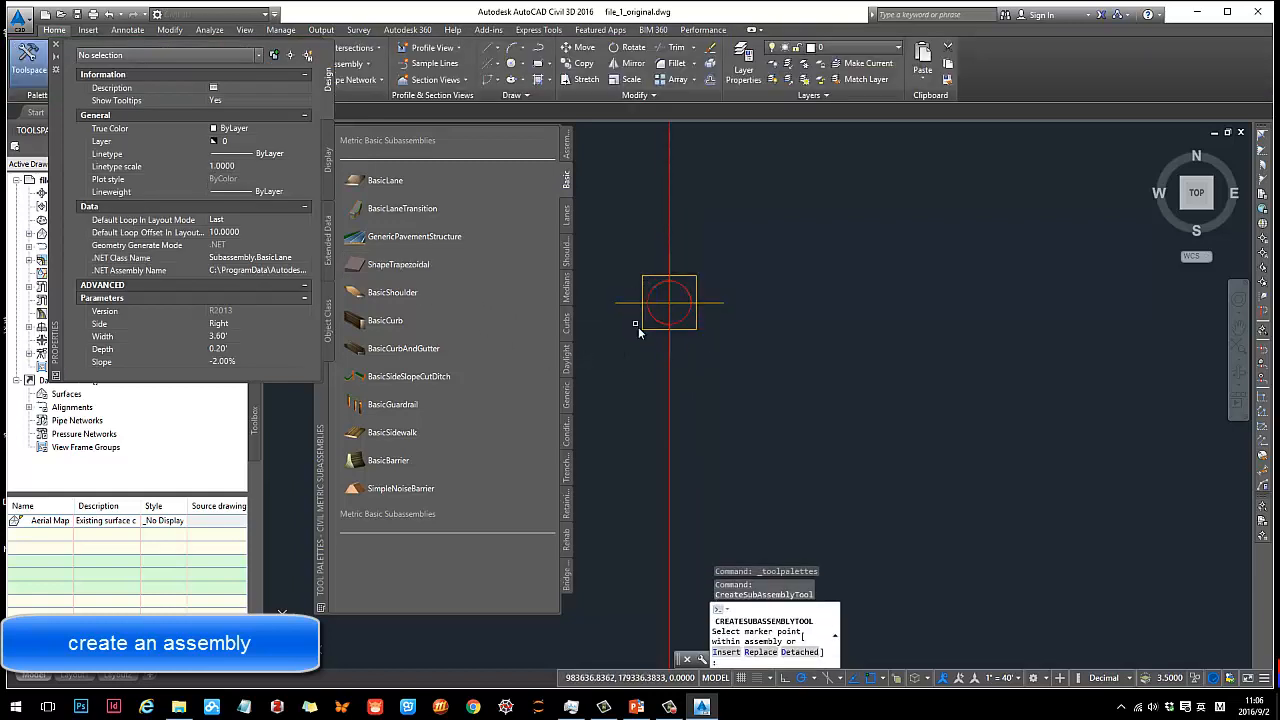
click(691, 303)
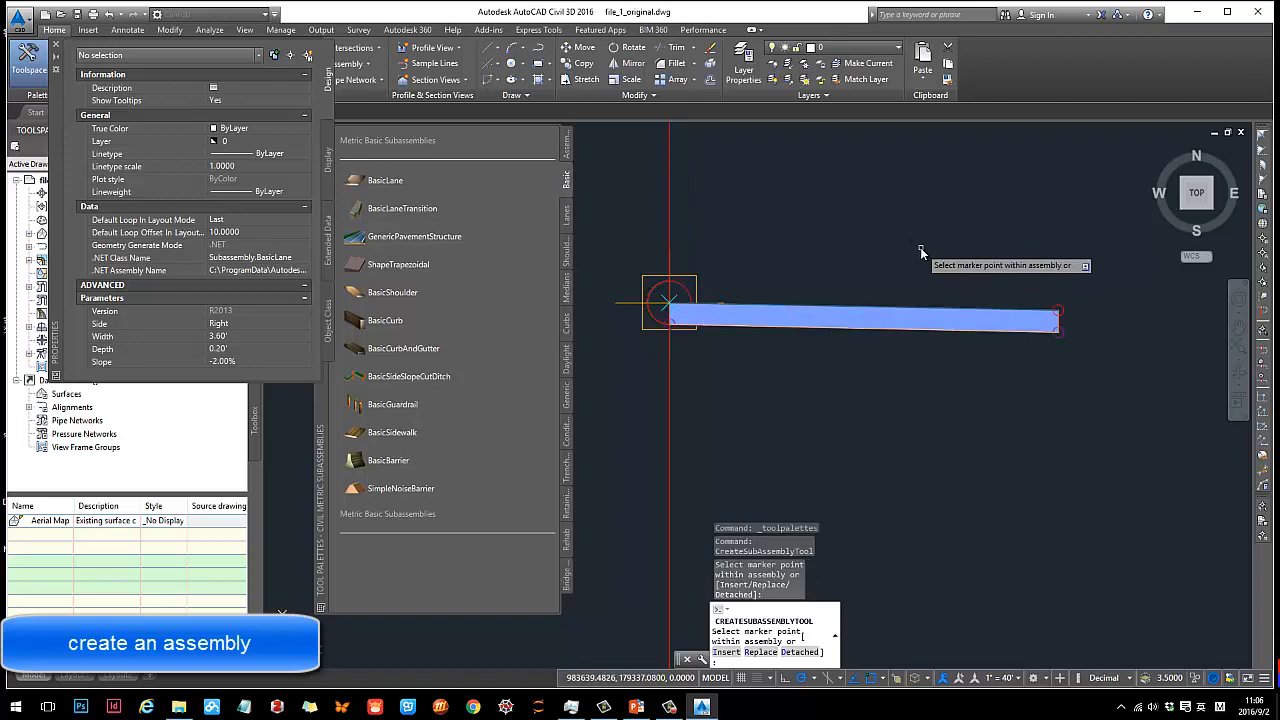
scroll(893, 308, down, 3)
key(Escape)
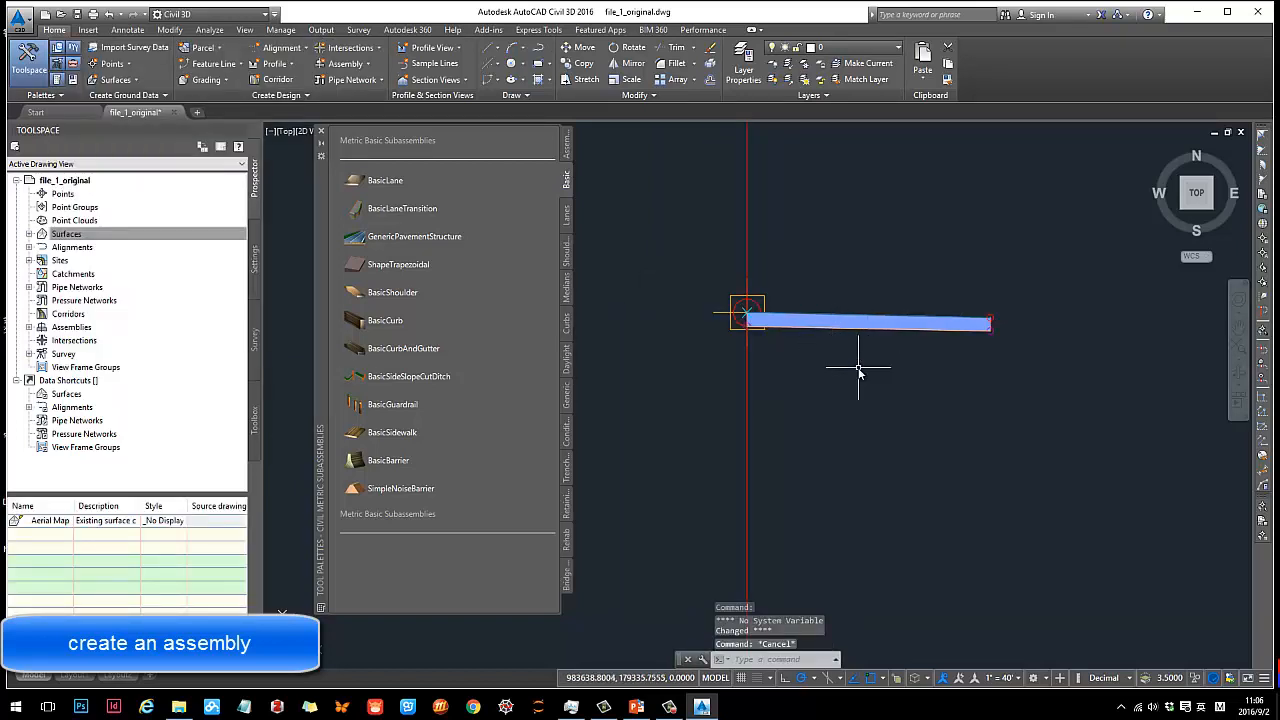
- Examine the right BasicLane's width, depth and slope parameters in its object properties
click(858, 370)
key(Escape)
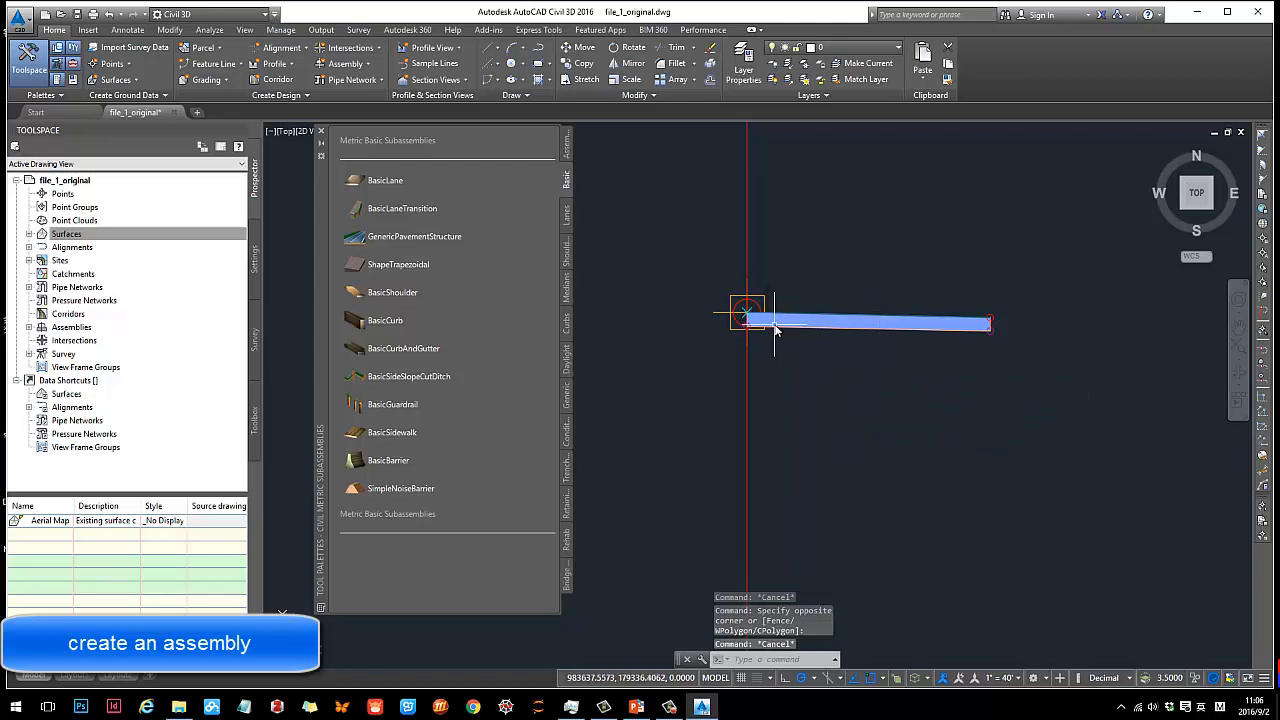
click(823, 318)
key(Escape)
click(855, 320)
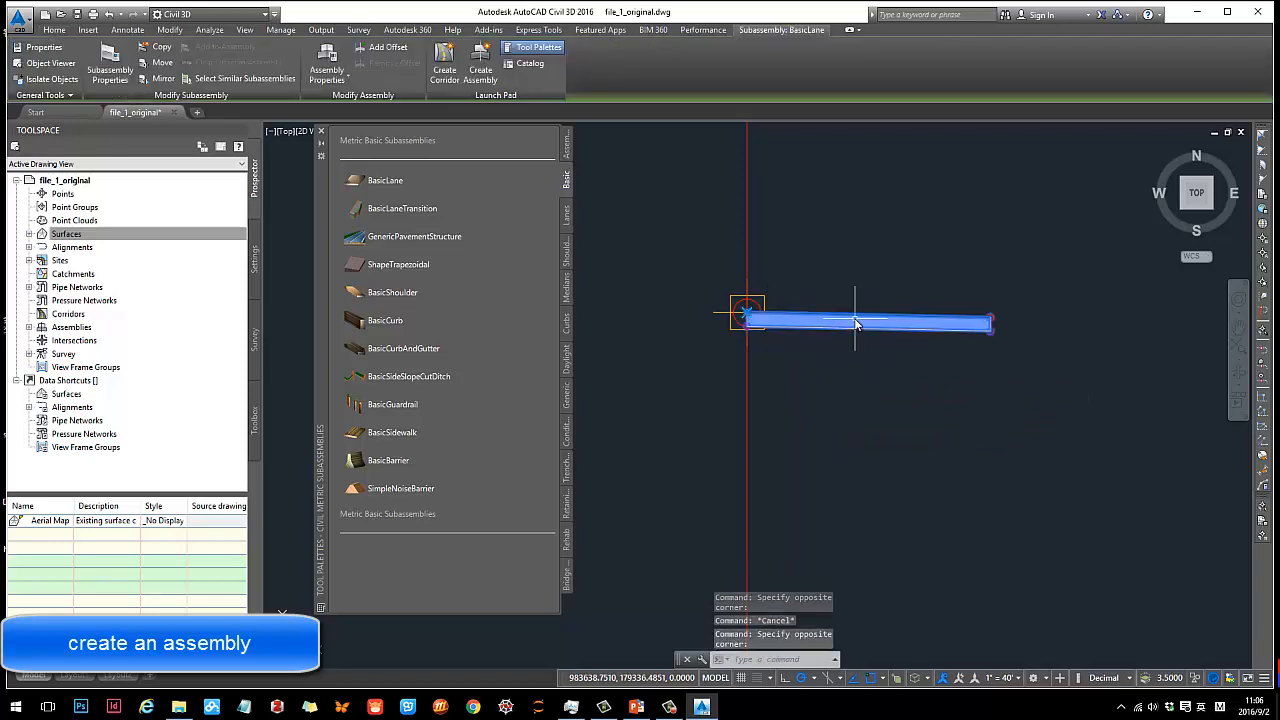
right_click(855, 322)
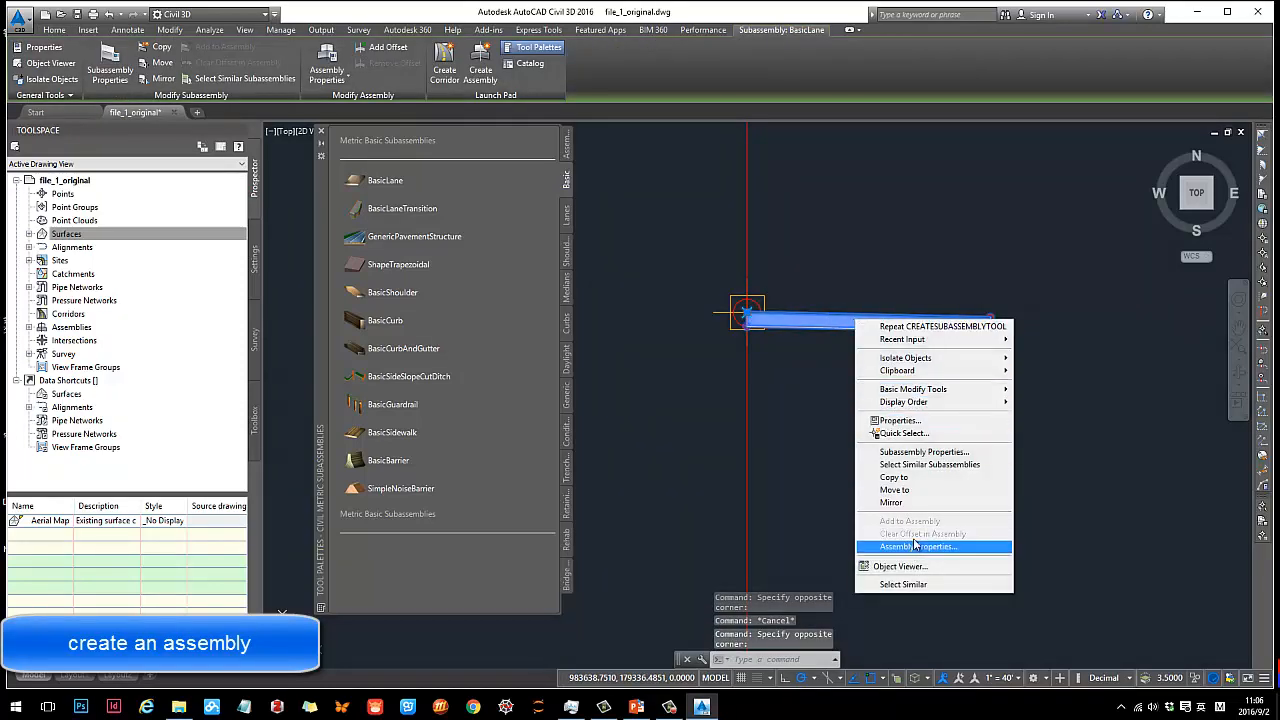
click(912, 421)
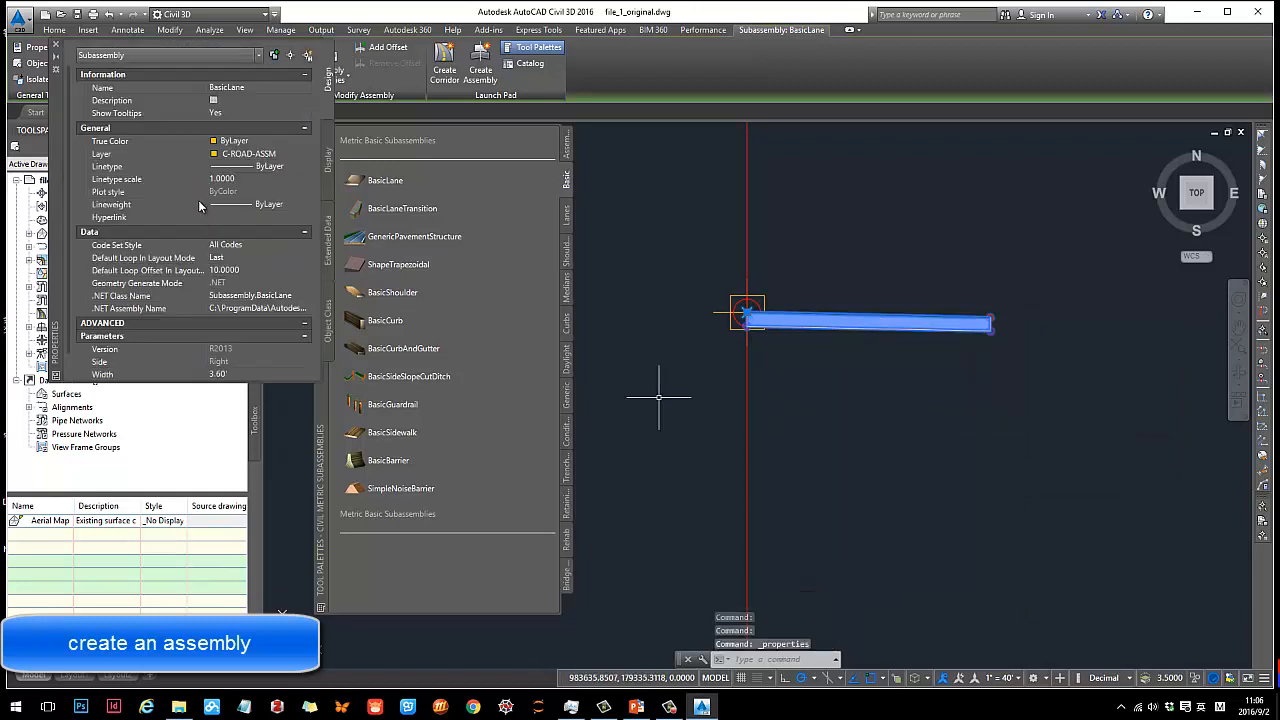
scroll(260, 230, down, 1)
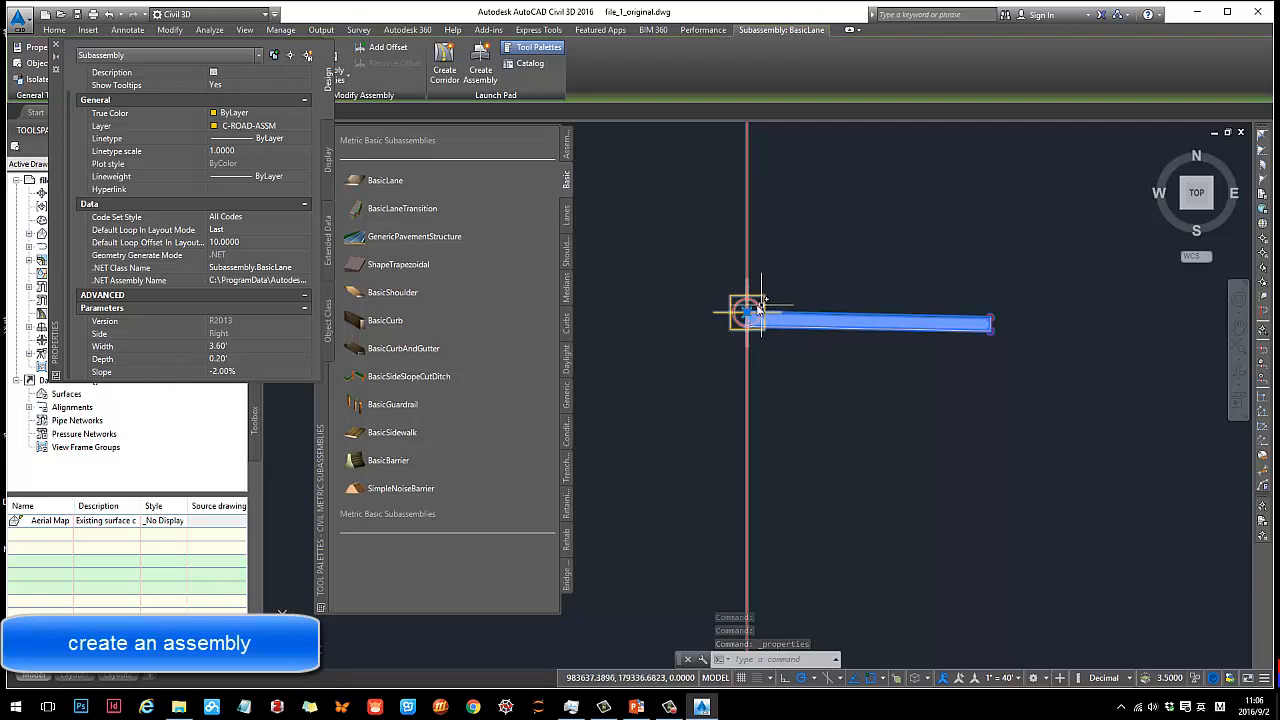
click(234, 346)
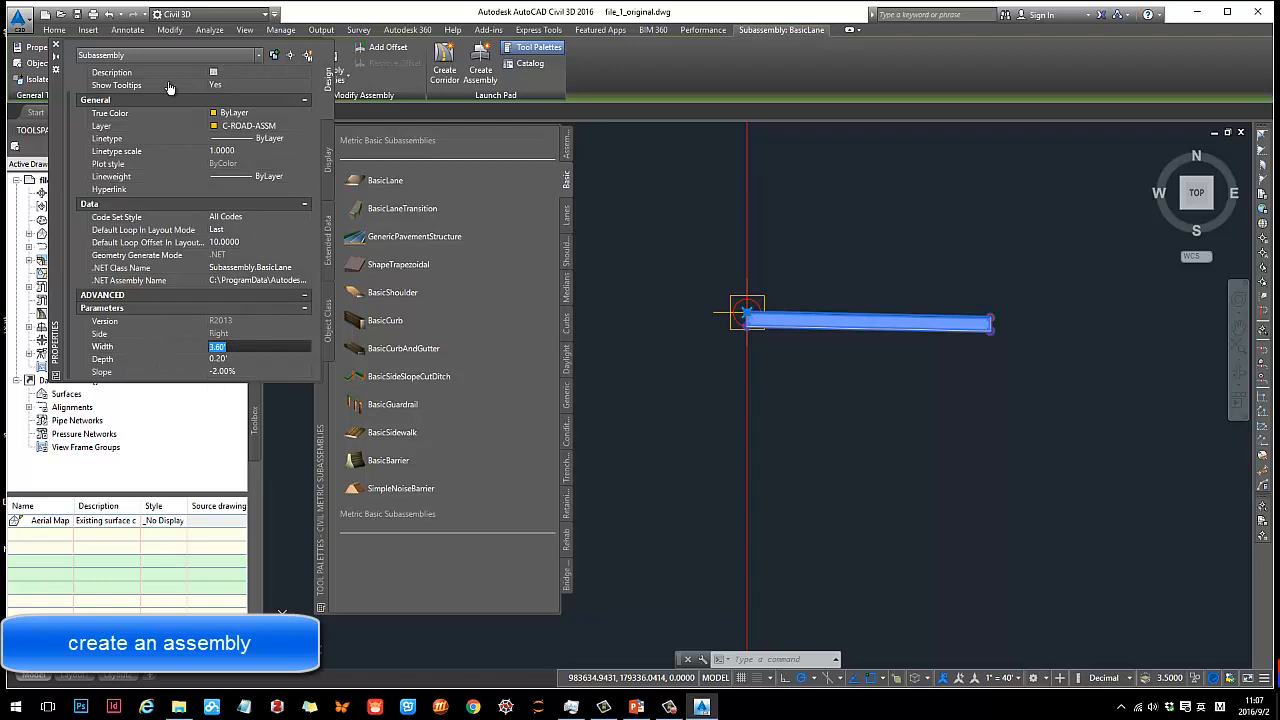
click(57, 47)
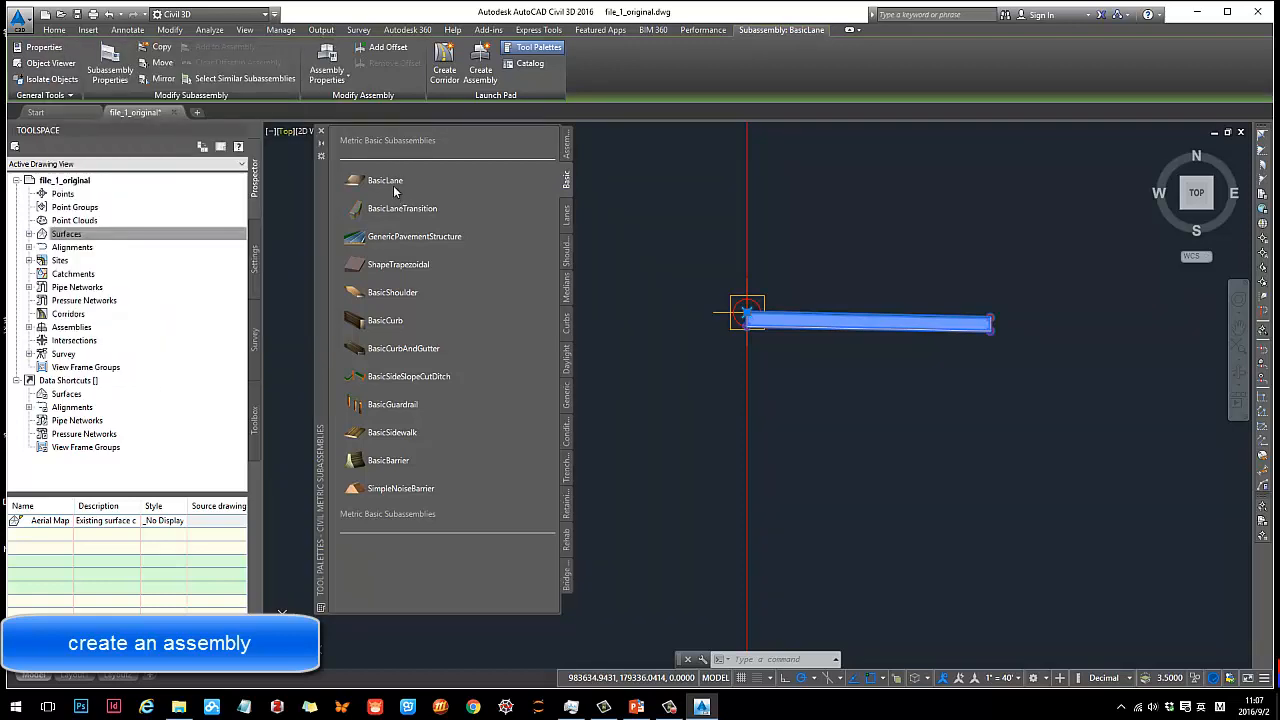
- Attach a second BasicLane subassembly to the left side of the assembly baseline
click(395, 192)
scroll(760, 325, up, 5)
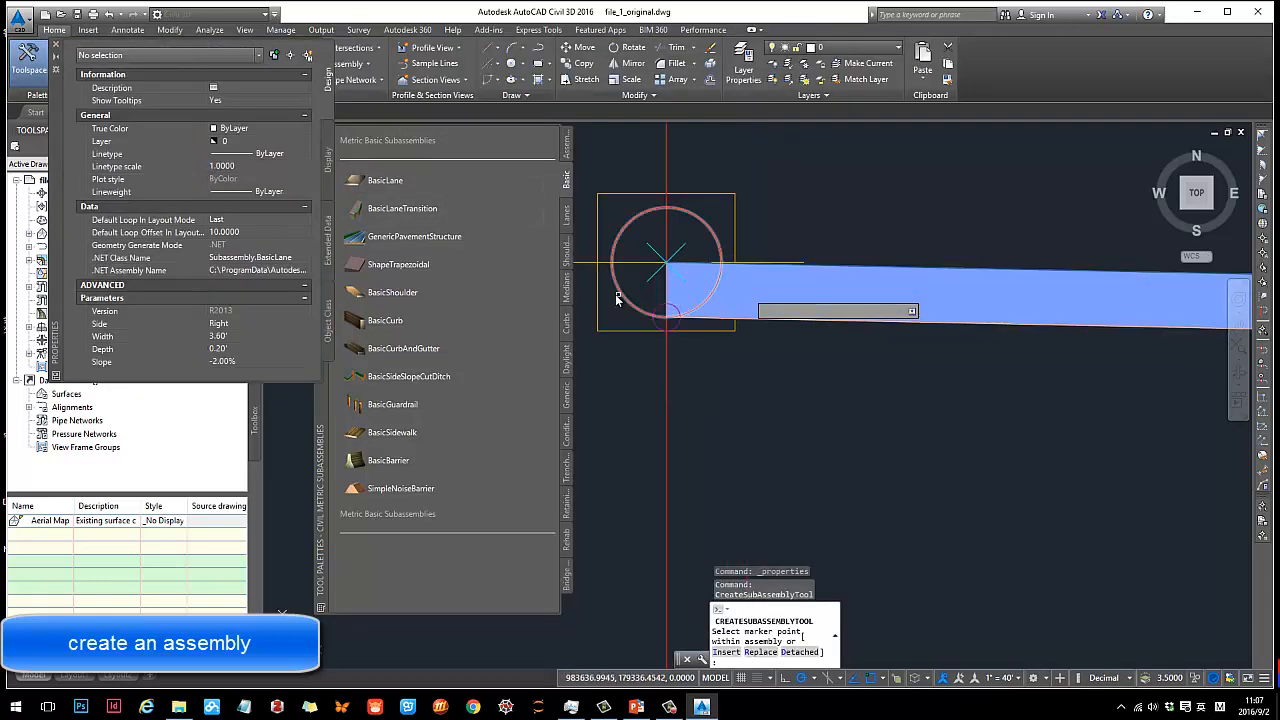
scroll(886, 339, down, 4)
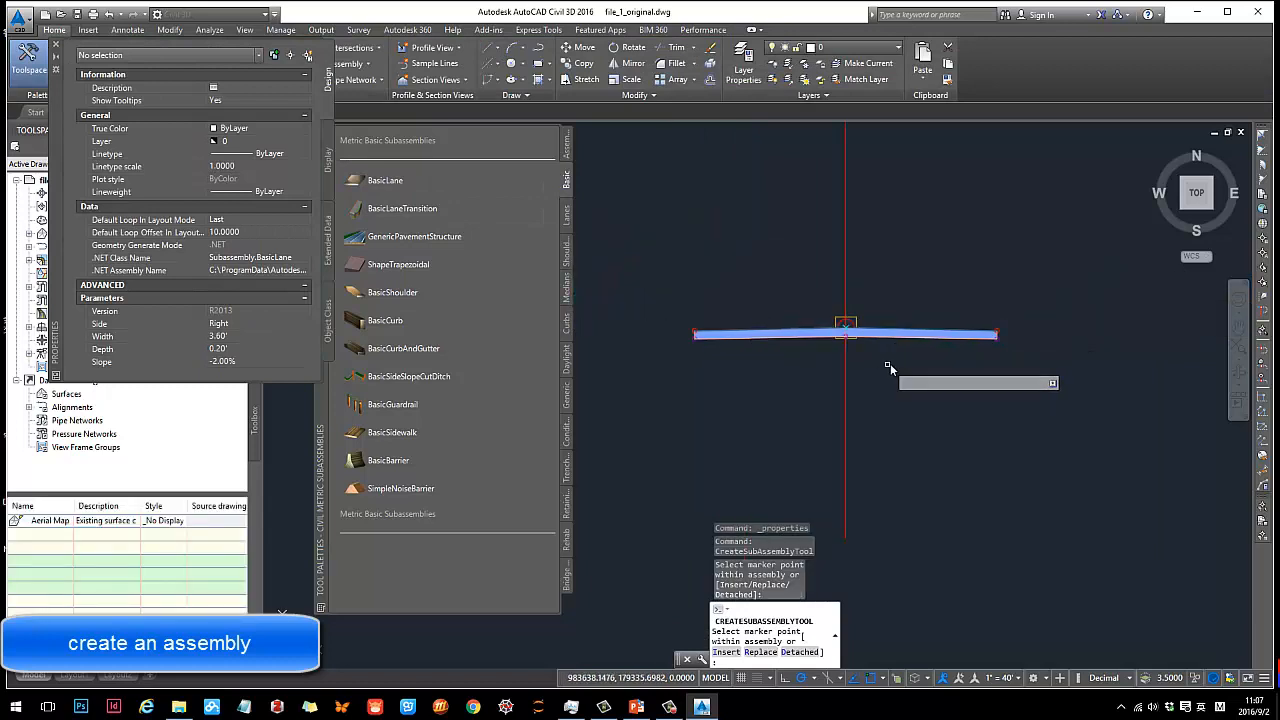
key(Escape)
scroll(840, 400, up, 2)
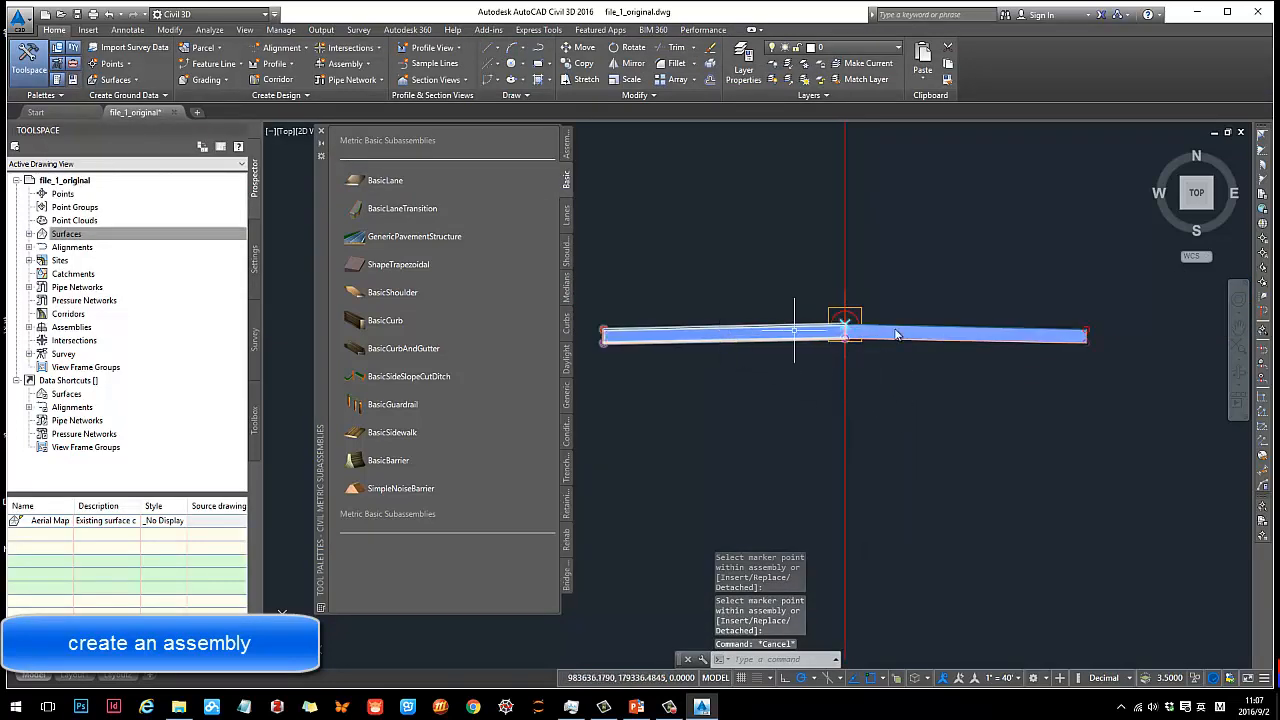
scroll(981, 353, down, 1)
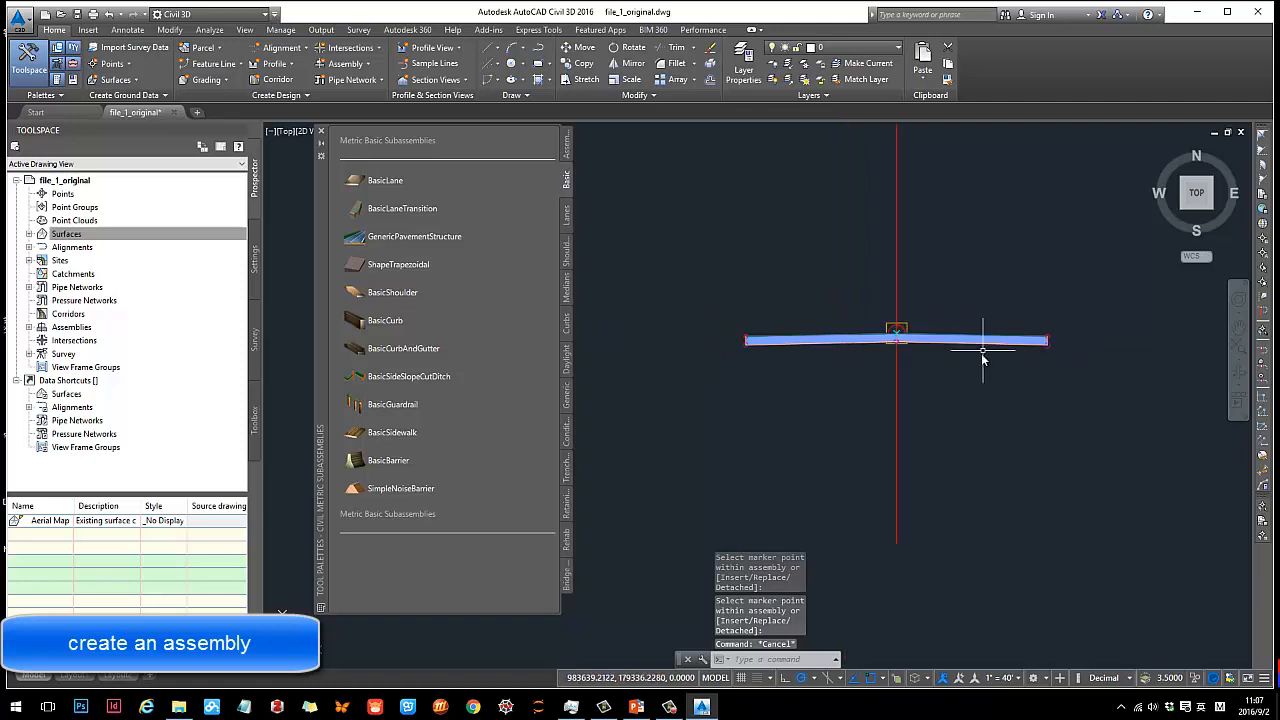
middle_drag(964, 392, 954, 368)
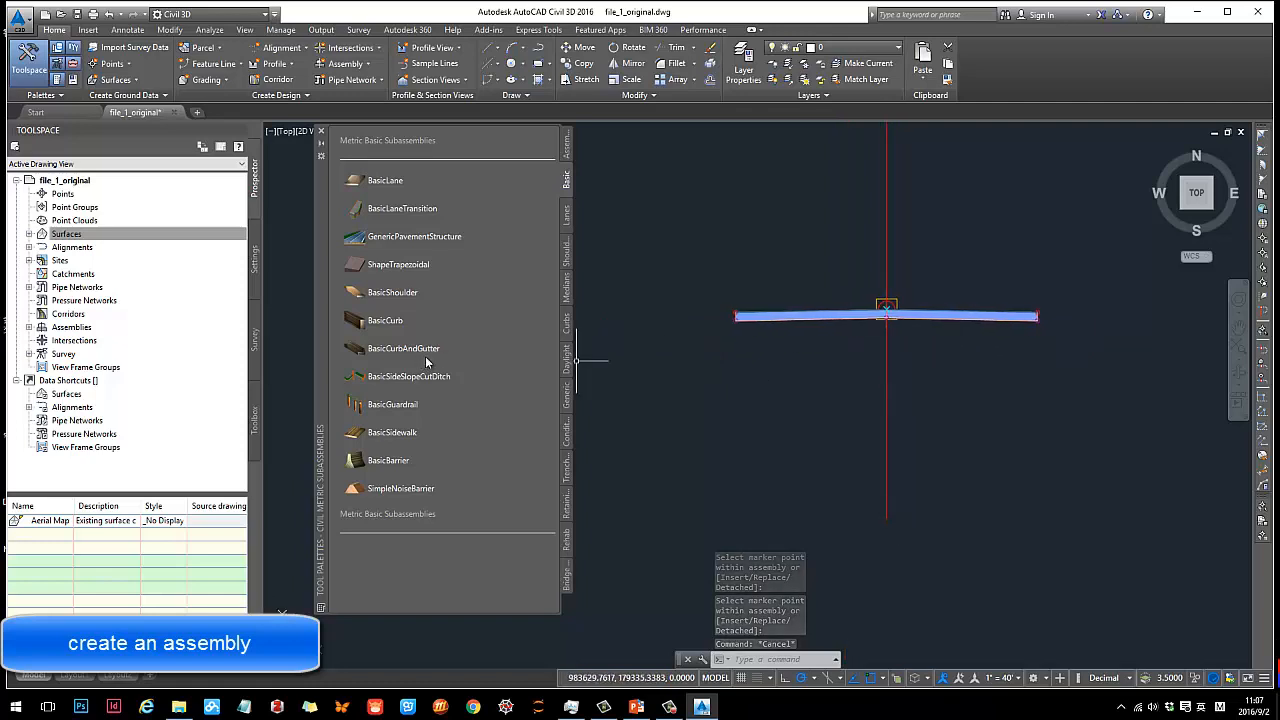
- Attach a DaylightGeneral subassembly from the metric Daylight set to the left lane's outer edge
click(568, 290)
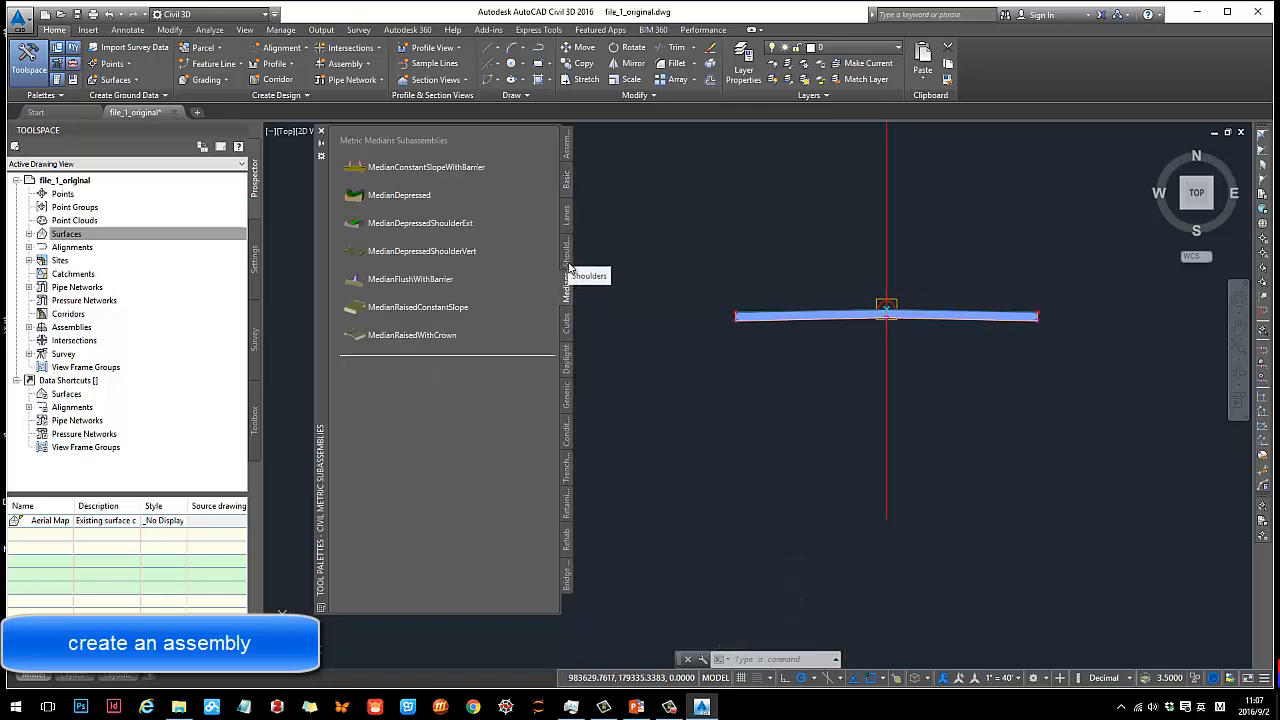
click(566, 360)
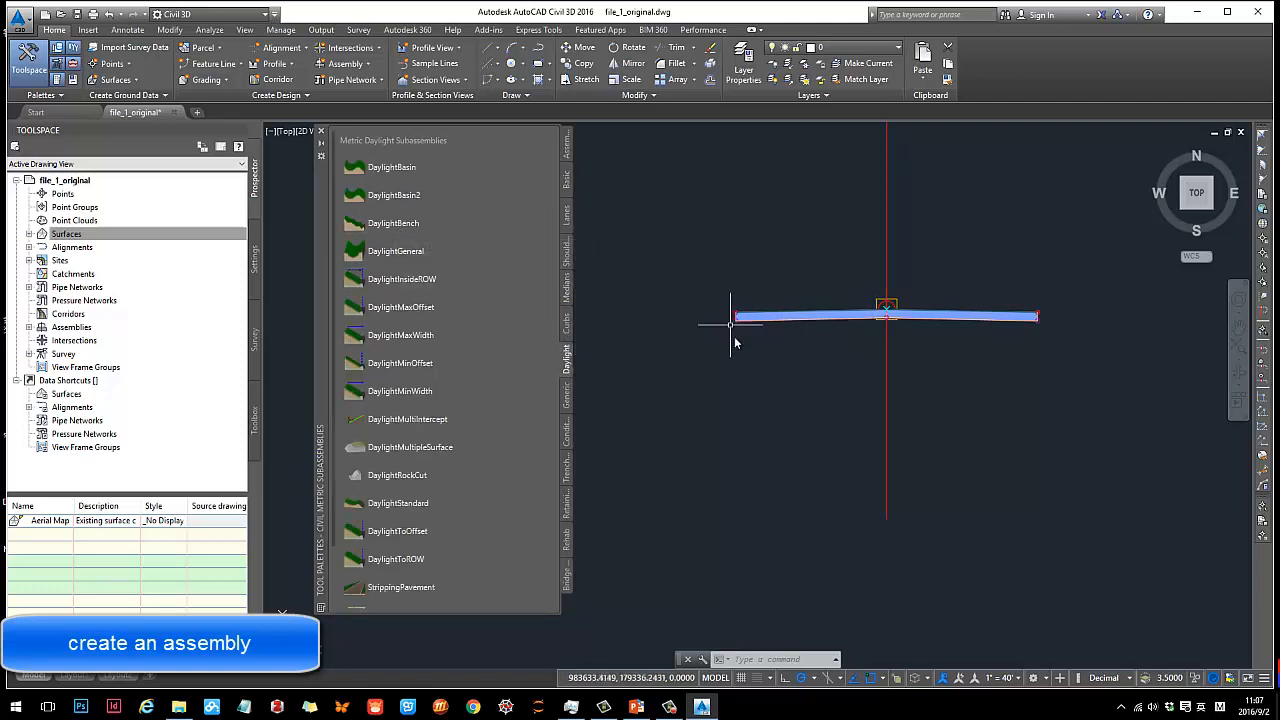
scroll(735, 350, up, 2)
middle_drag(735, 357, 808, 355)
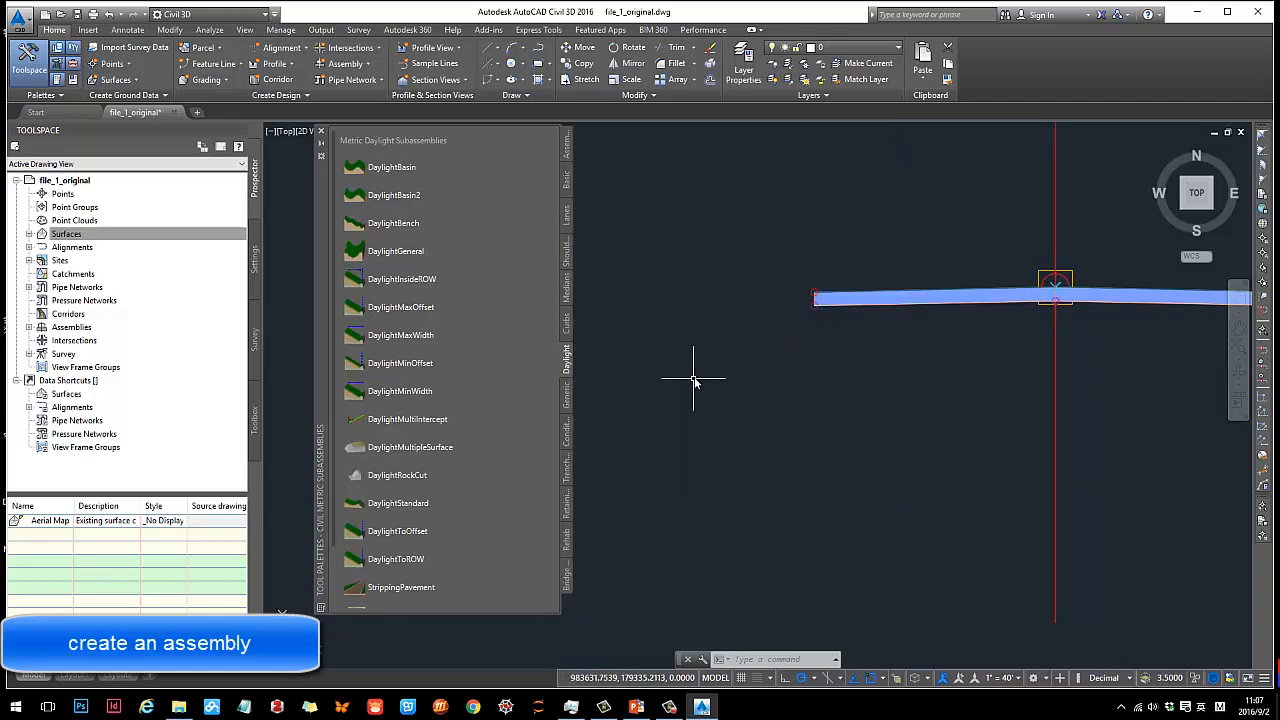
middle_drag(705, 376, 657, 380)
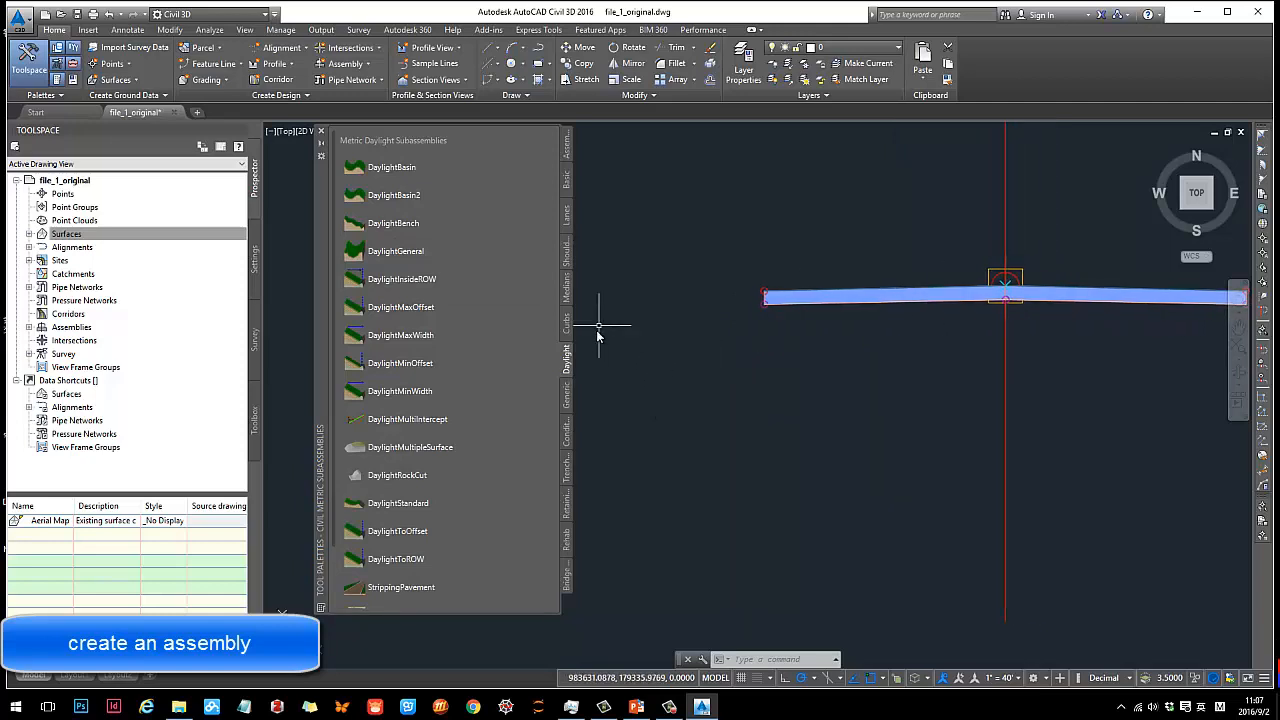
click(404, 256)
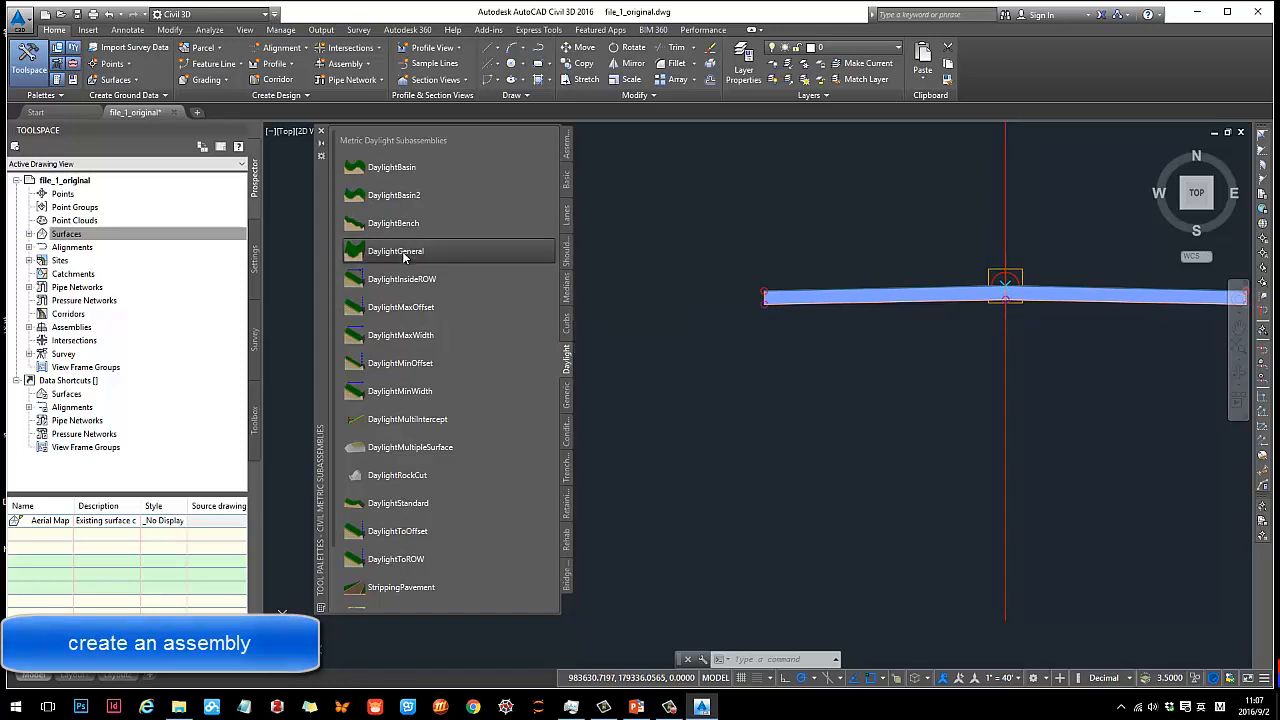
click(766, 297)
- Attach a matching DaylightGeneral subassembly to the outer edge of the right lane
scroll(714, 376, down, 8)
scroll(851, 361, up, 8)
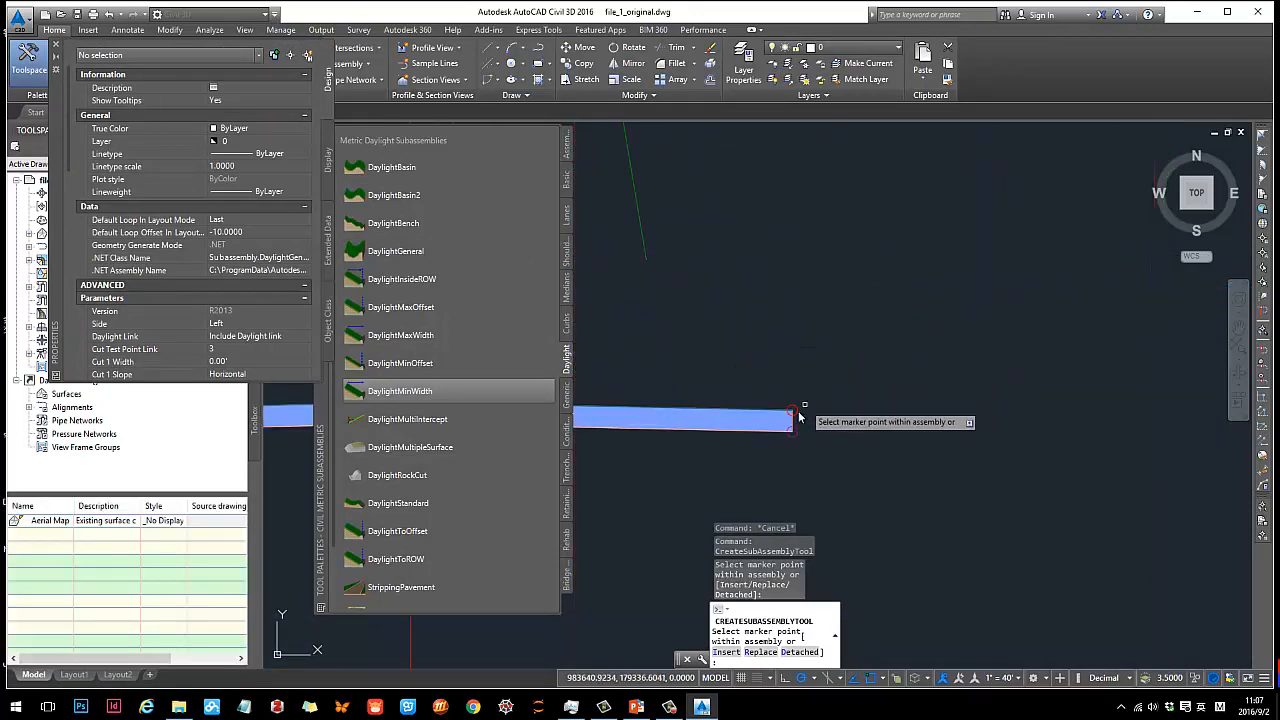
click(797, 417)
scroll(945, 425, down, 3)
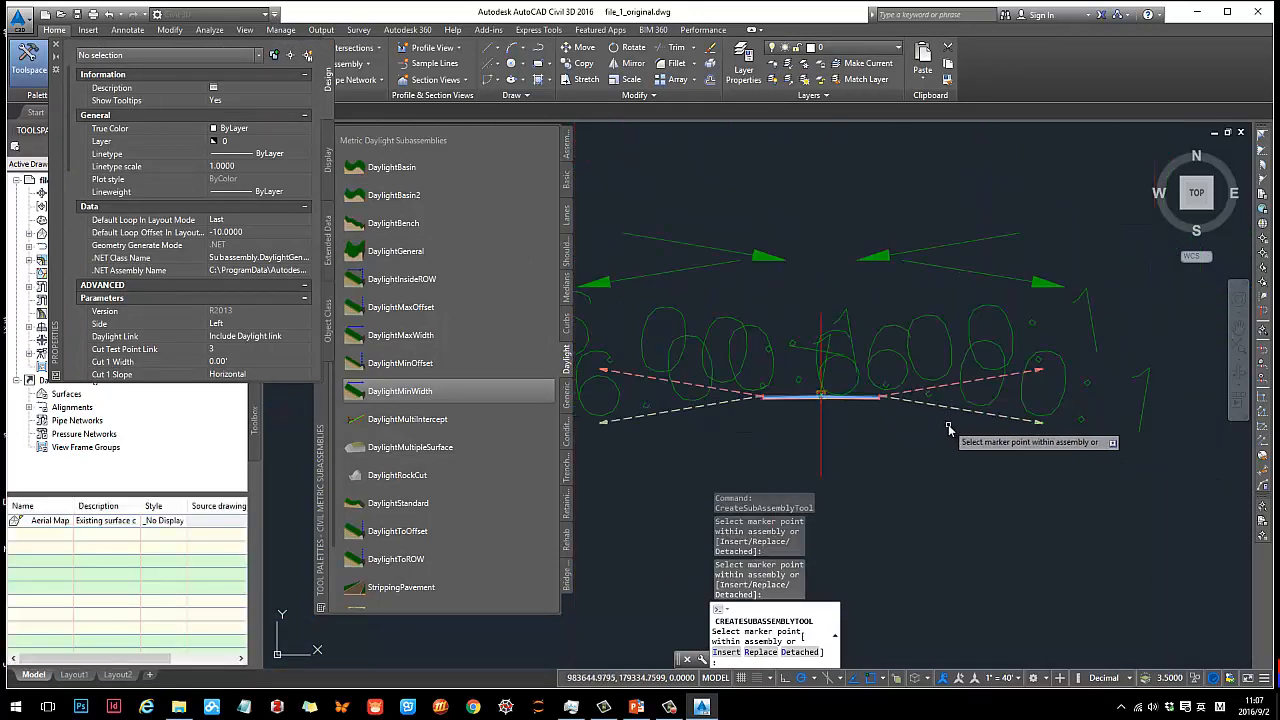
key(Escape)
- Set the drawing's annotation scale to 1" = 10' to shrink the daylight slope labels
scroll(920, 430, down, 3)
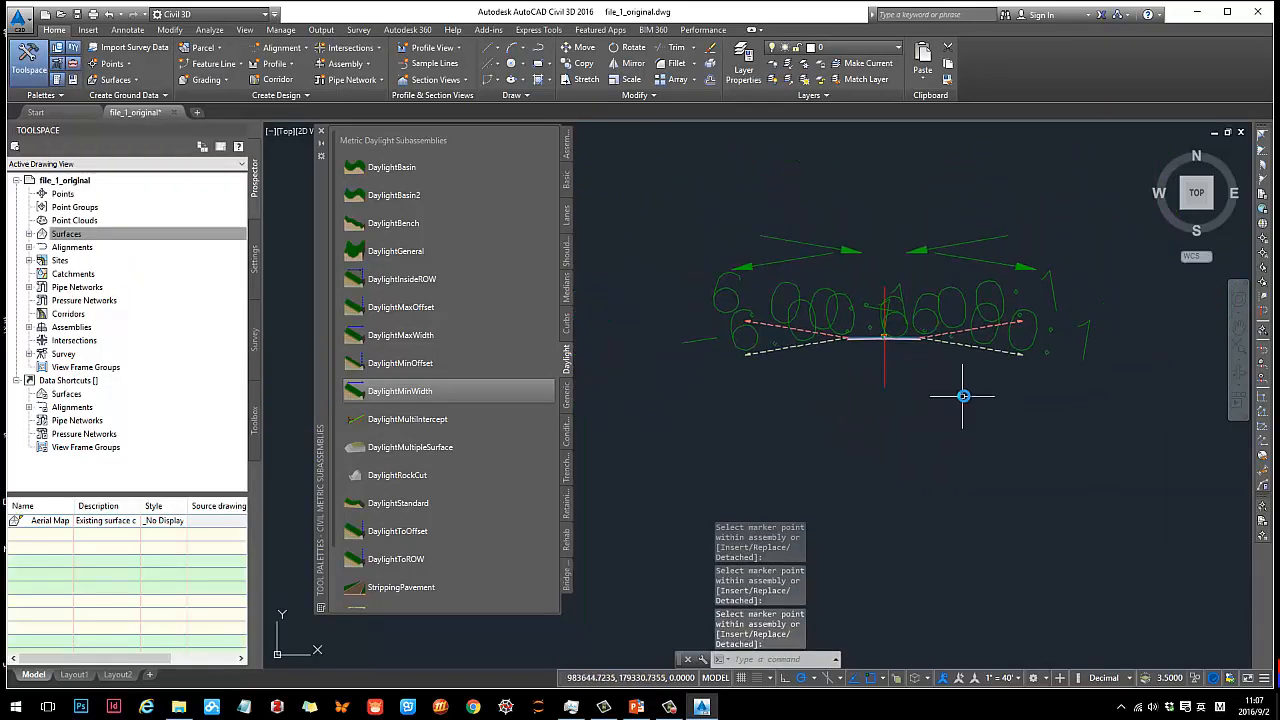
scroll(937, 321, up, 2)
middle_drag(951, 530, 957, 439)
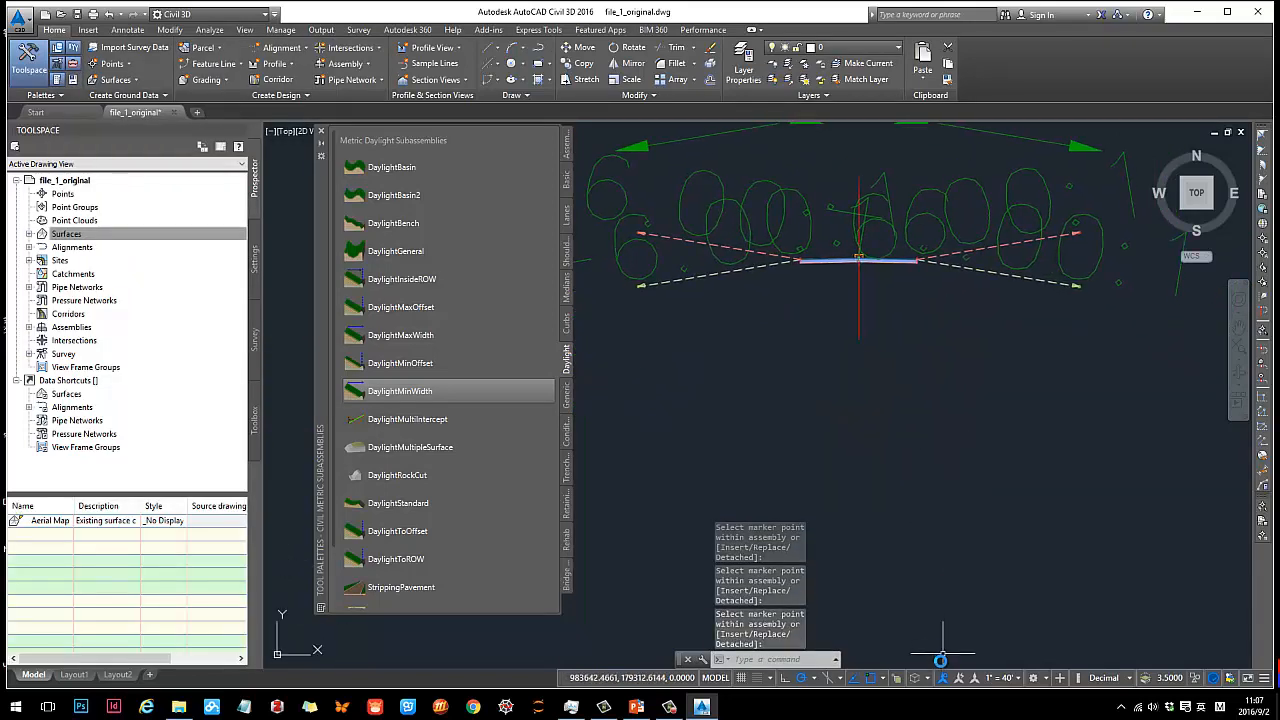
click(1003, 678)
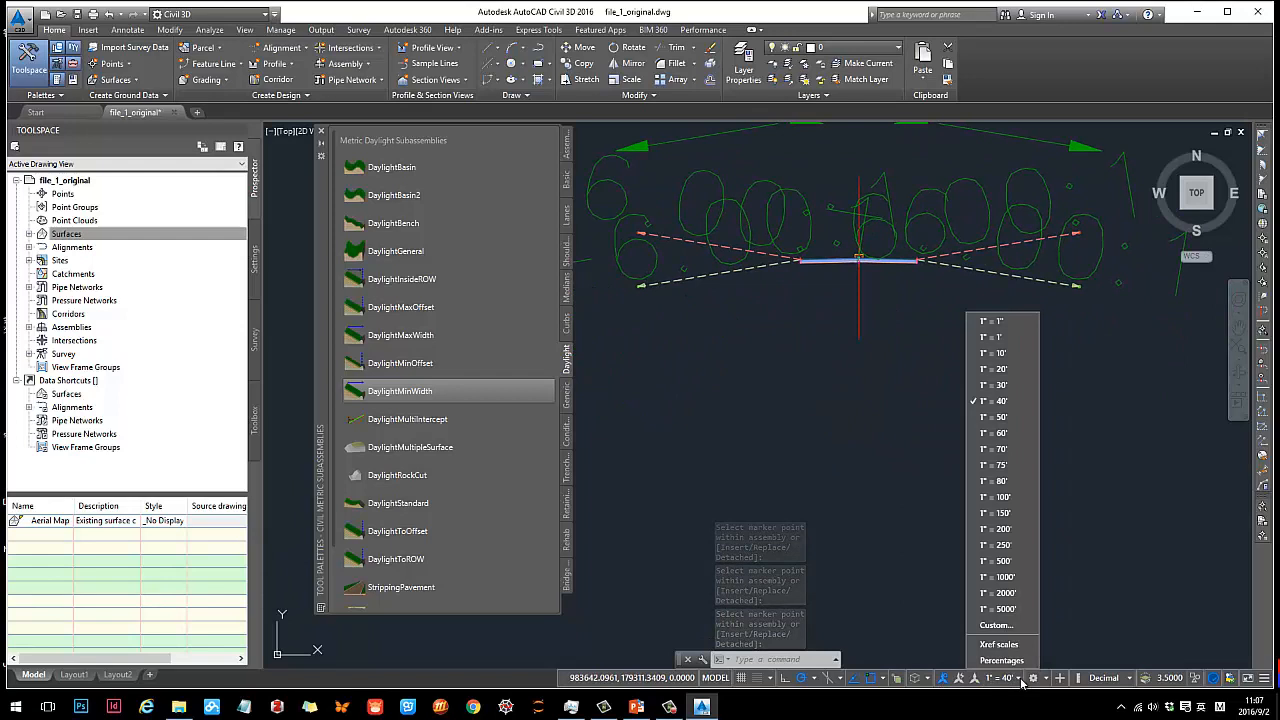
click(996, 353)
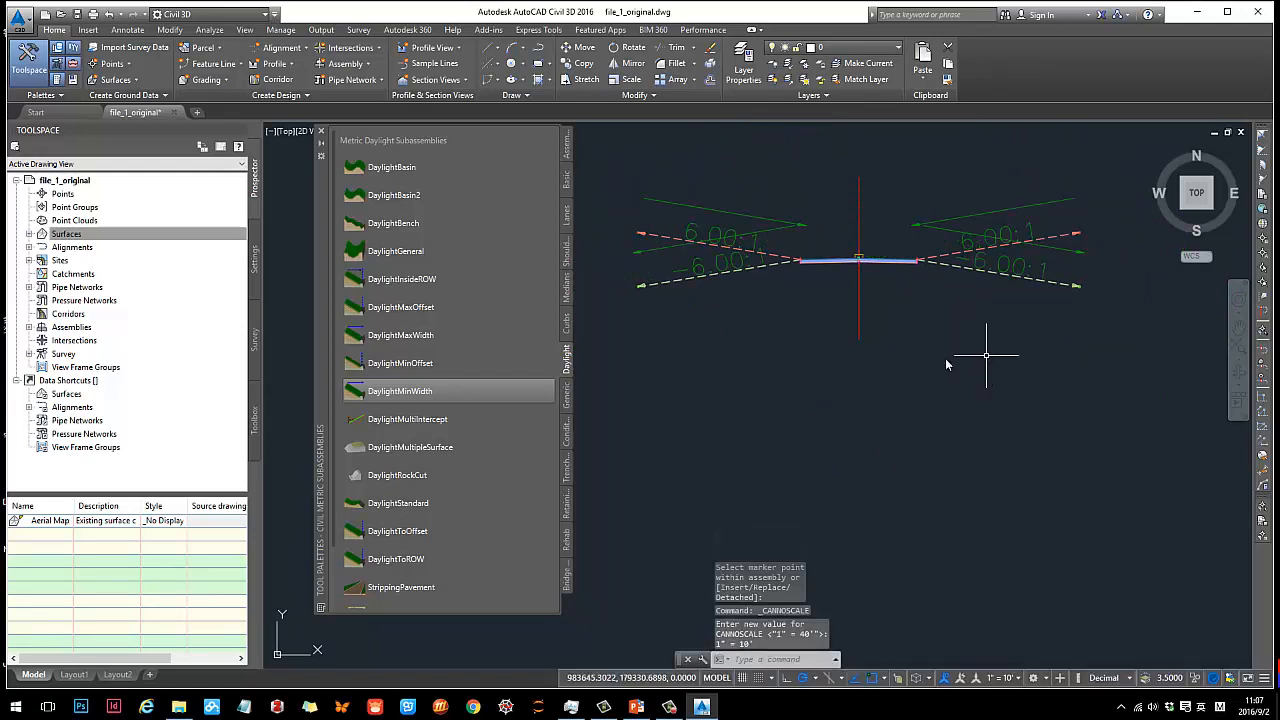
mouse_move(940, 353)
middle_down()
mouse_move(1006, 411)
mouse_move(857, 357)
mouse_move(954, 357)
middle_up()
mouse_move(790, 366)
middle_down()
mouse_move(822, 404)
mouse_move(826, 380)
mouse_move(761, 390)
middle_up()
mouse_move(778, 367)
middle_down()
mouse_move(862, 348)
mouse_move(851, 353)
middle_up()
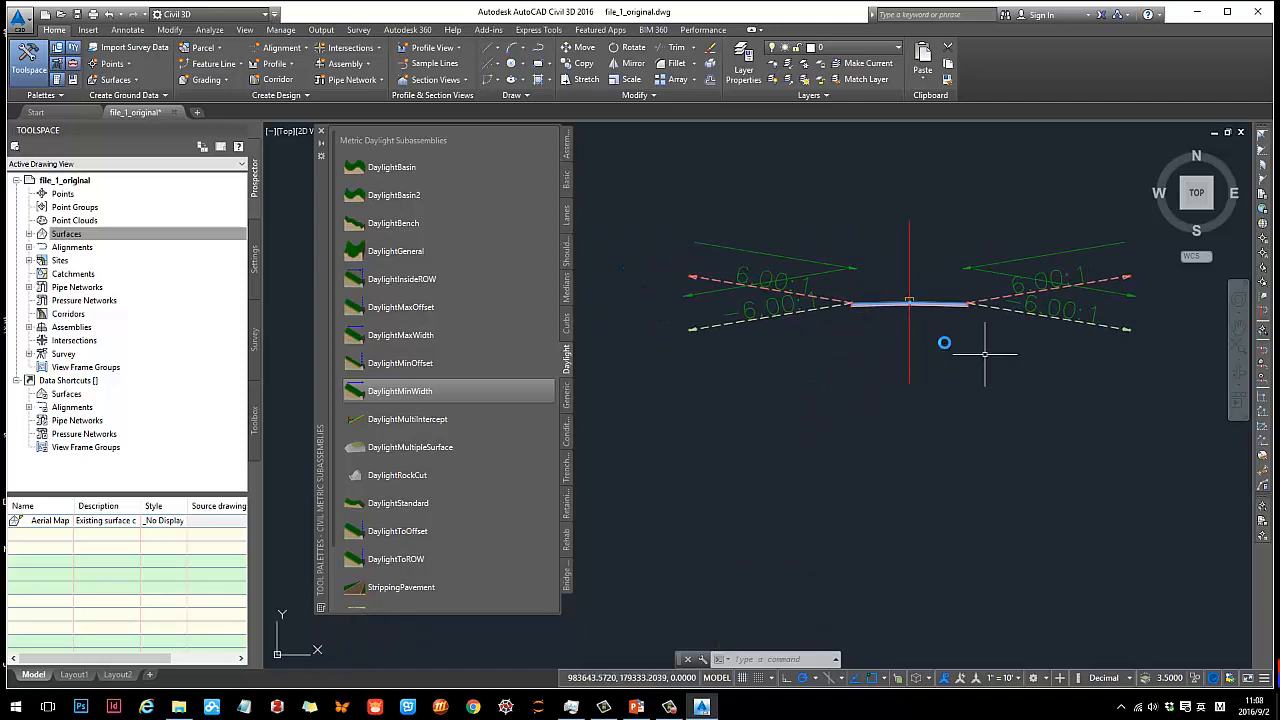
- Open the subassembly properties of the right-hand DaylightGeneral and show its parameters
middle_drag(1020, 341, 1001, 352)
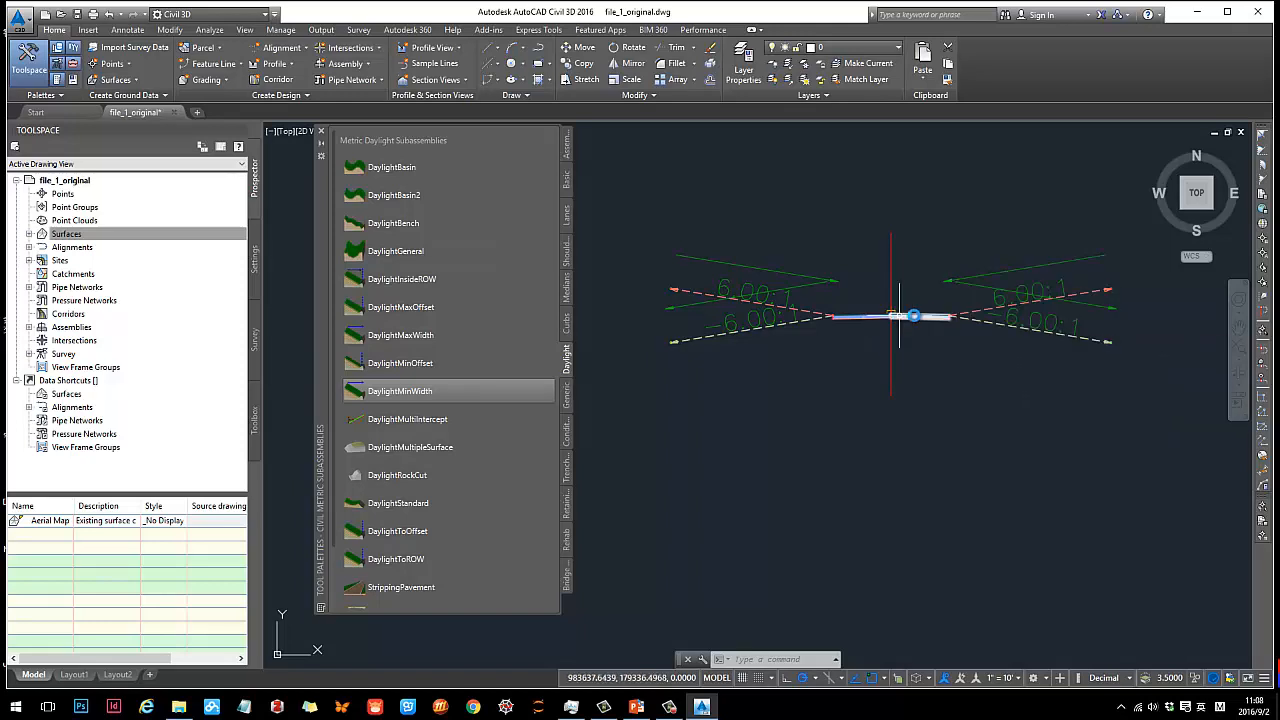
click(1005, 320)
right_click(1005, 325)
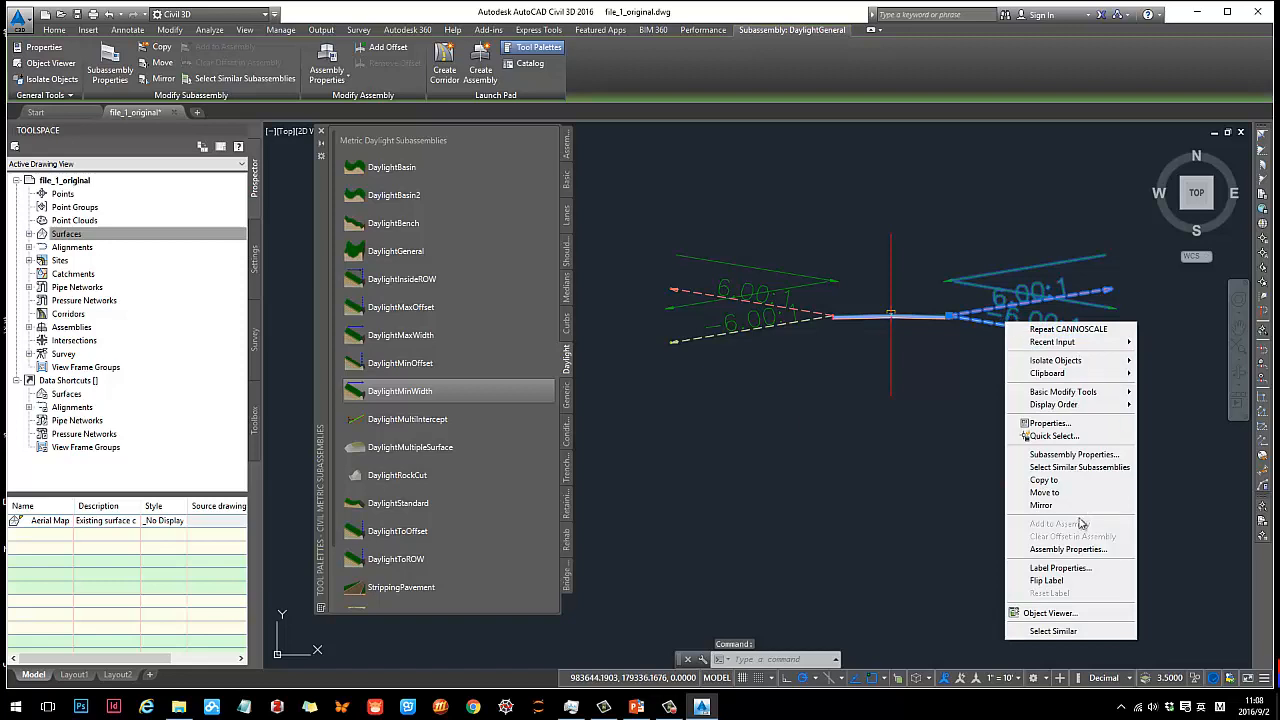
click(1072, 455)
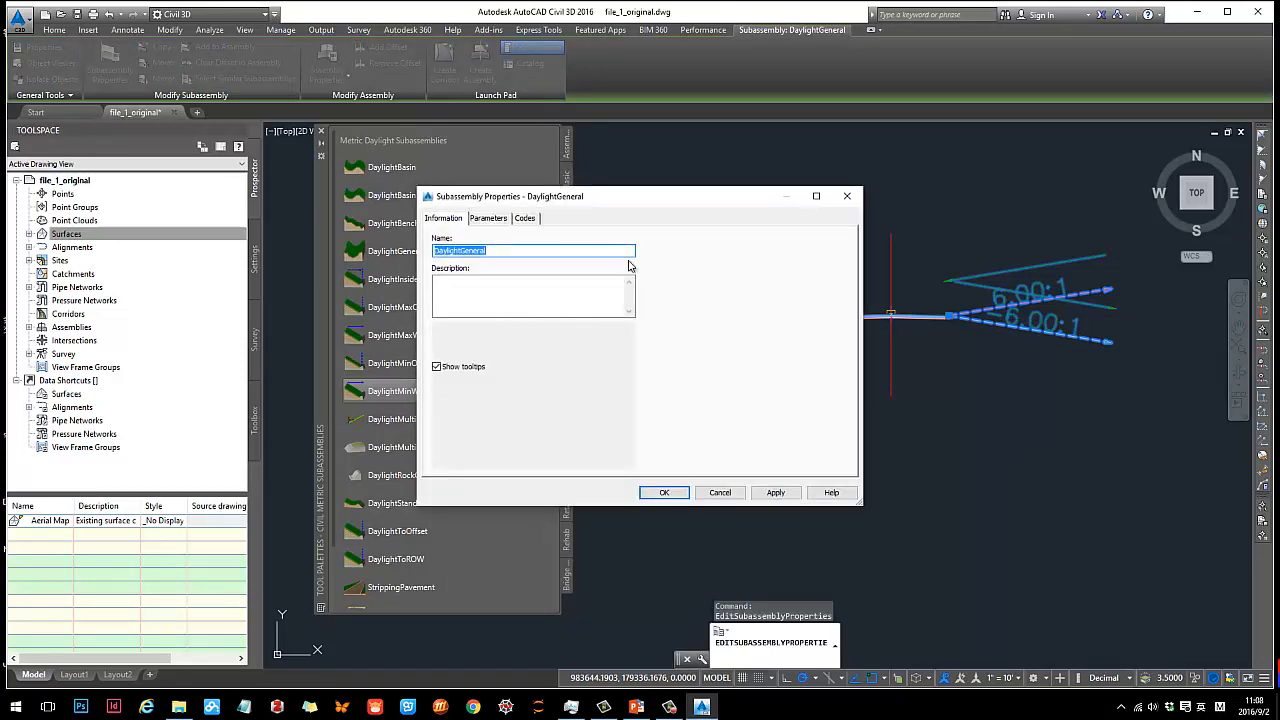
click(490, 219)
drag(519, 200, 406, 210)
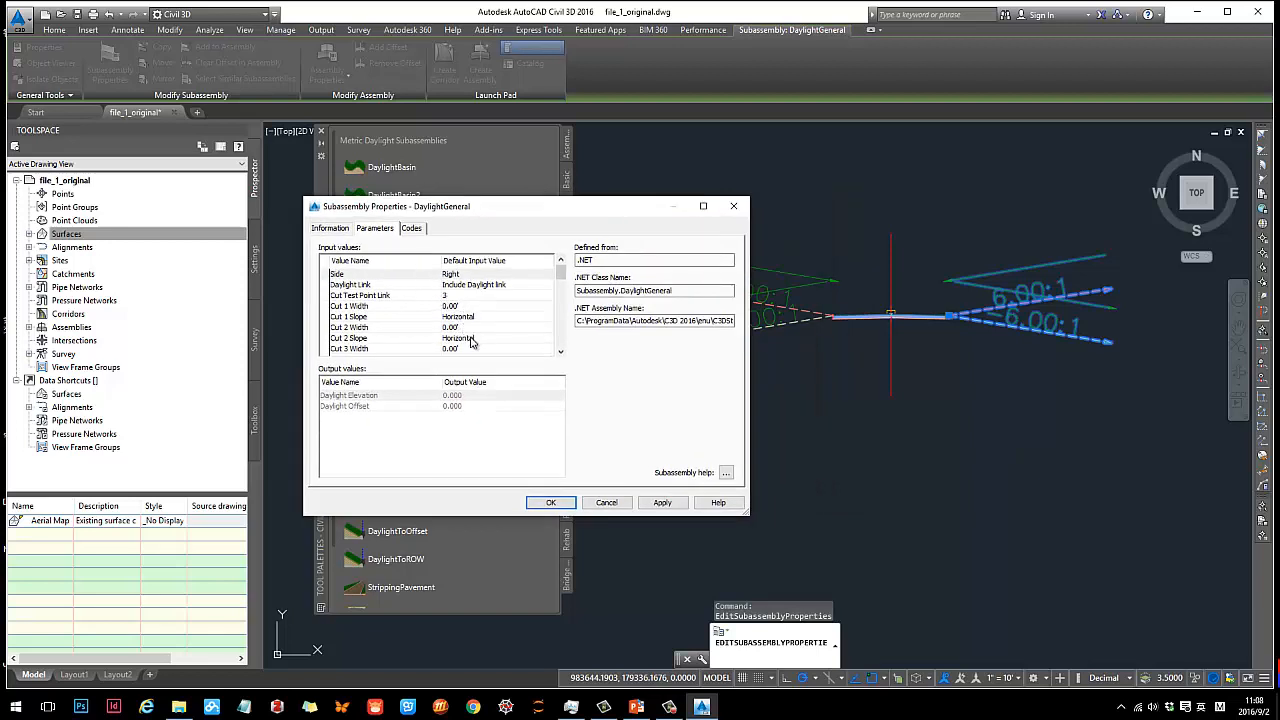
- Examine the cut and fill widths, slopes and maximum heights among the right DaylightGeneral's input values
click(497, 296)
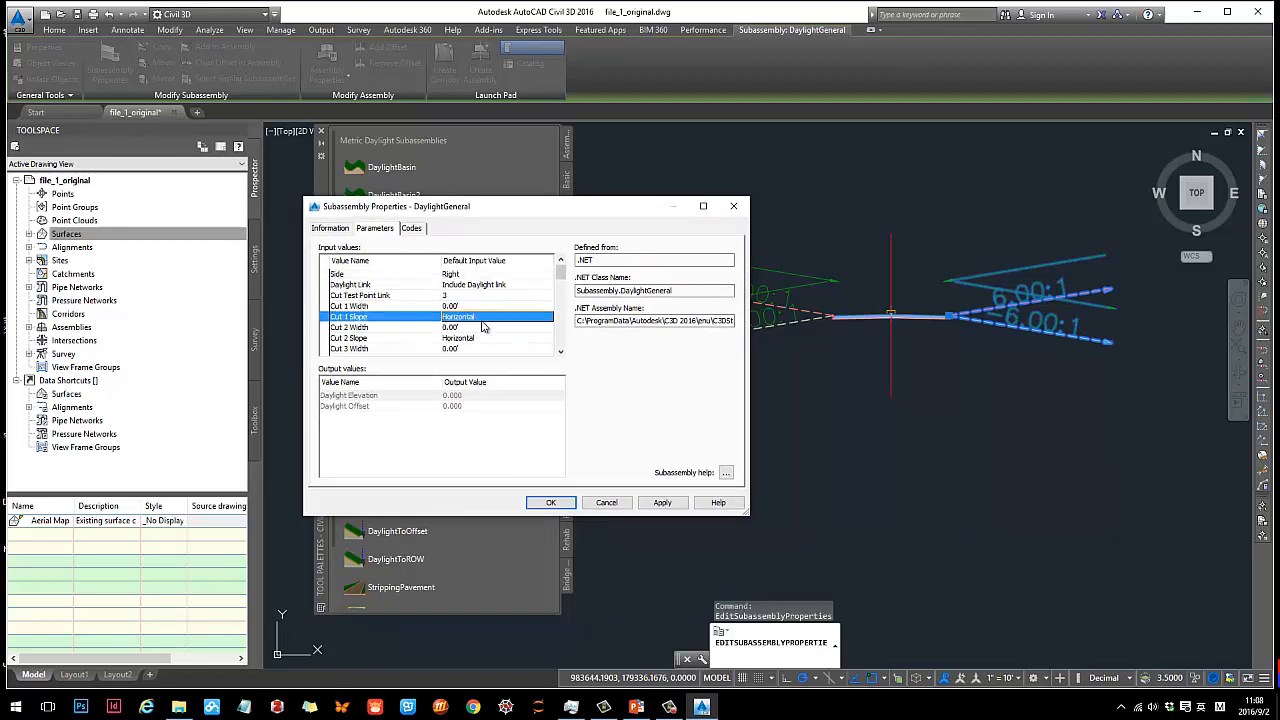
scroll(485, 318, down, 3)
scroll(494, 316, down, 1)
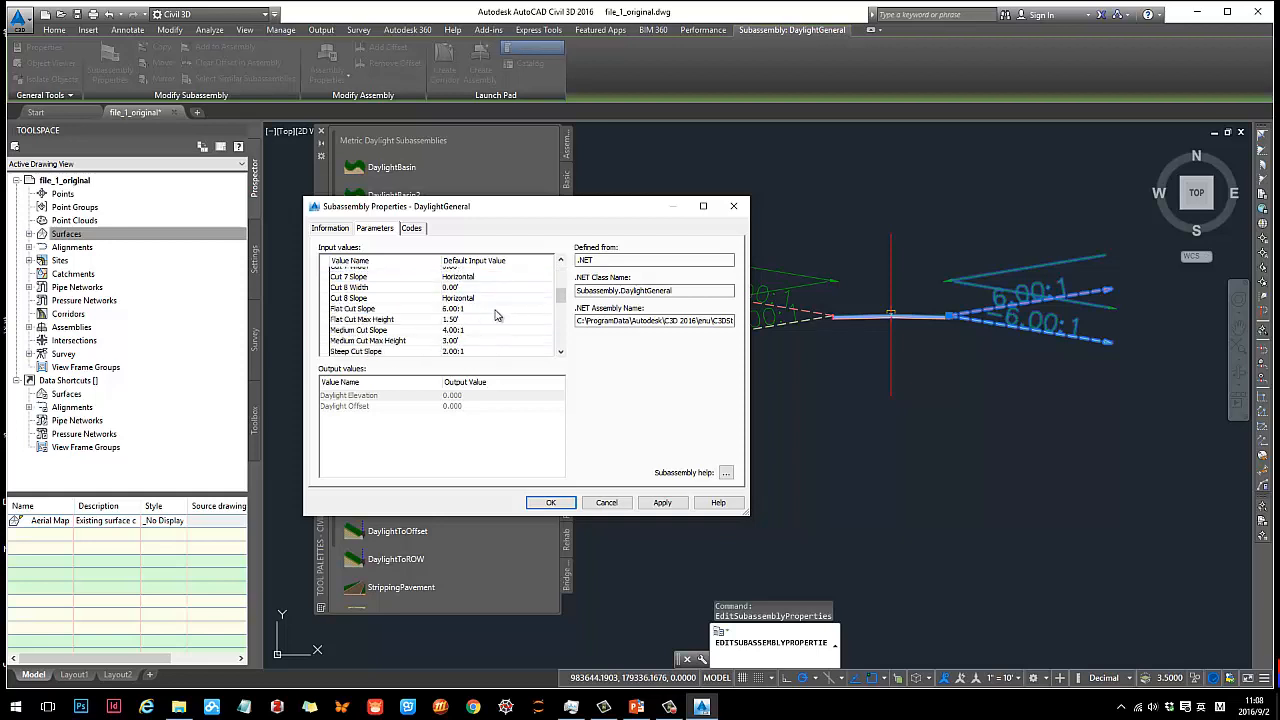
scroll(490, 333, down, 1)
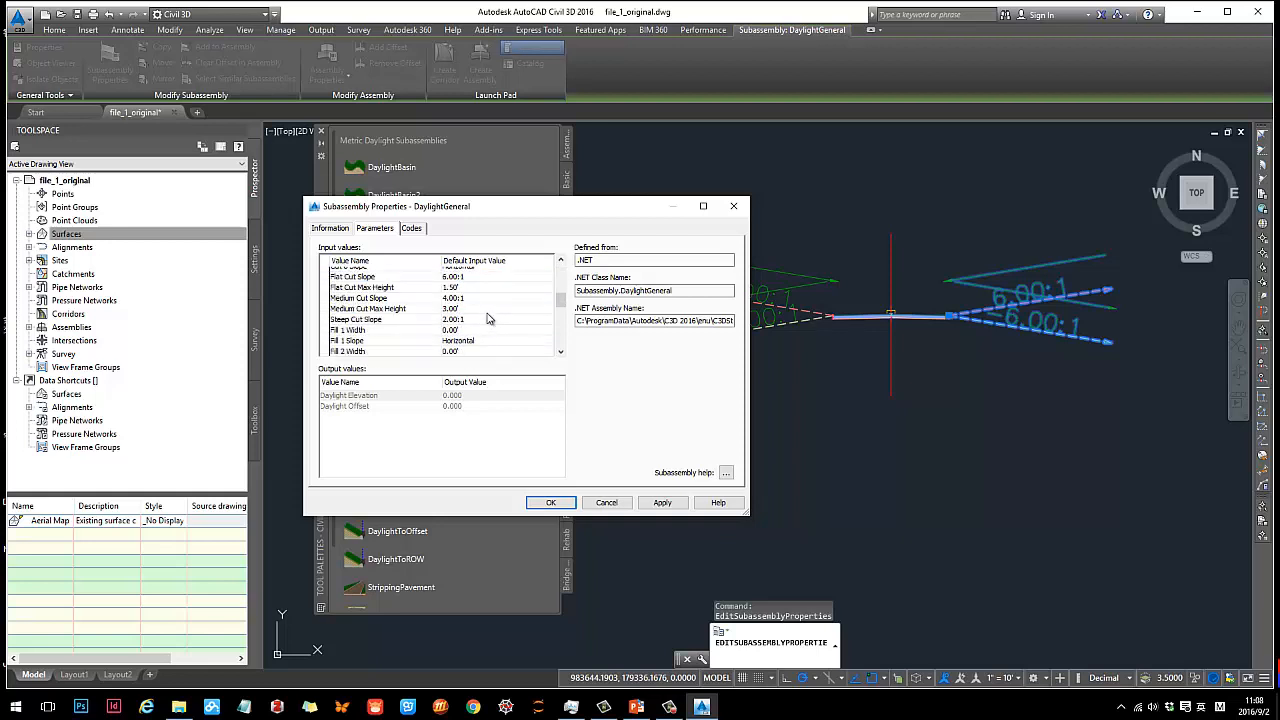
click(484, 299)
click(482, 308)
click(483, 320)
click(483, 331)
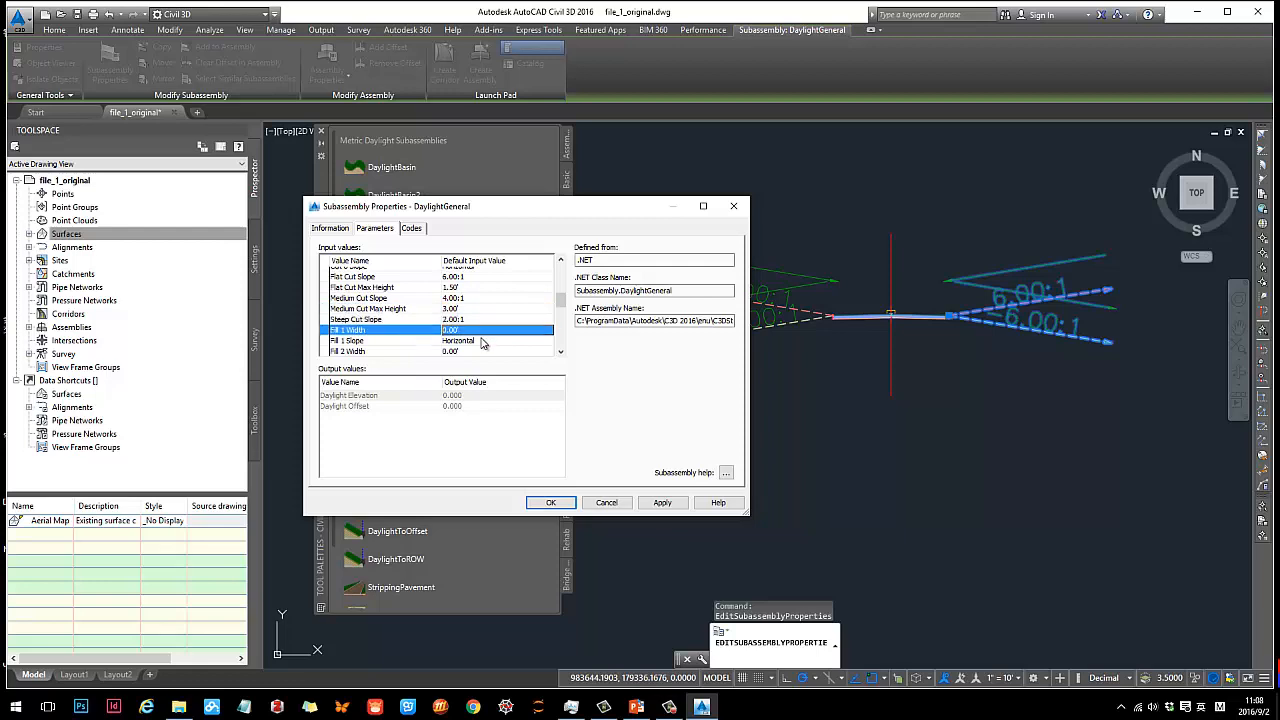
click(483, 341)
click(482, 279)
click(483, 280)
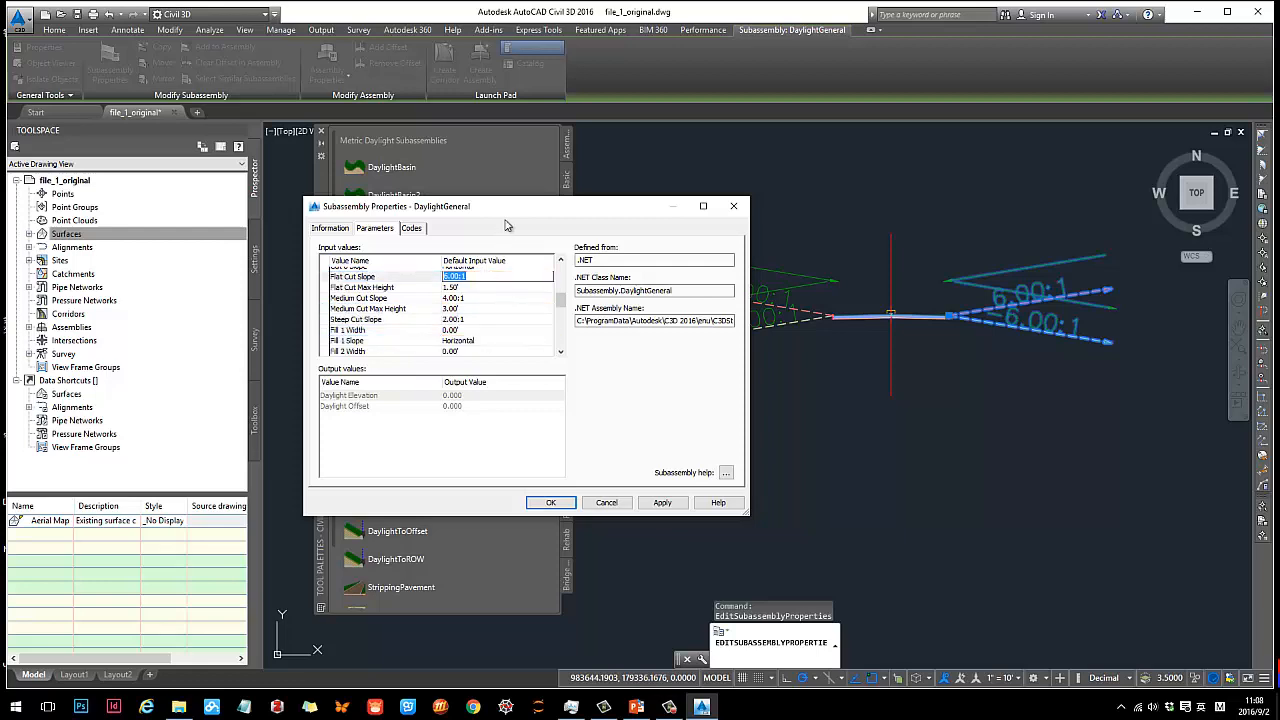
- Consult the DaylightGeneral help page's cut and fill diagrams, and close the help and the subassembly properties
click(726, 472)
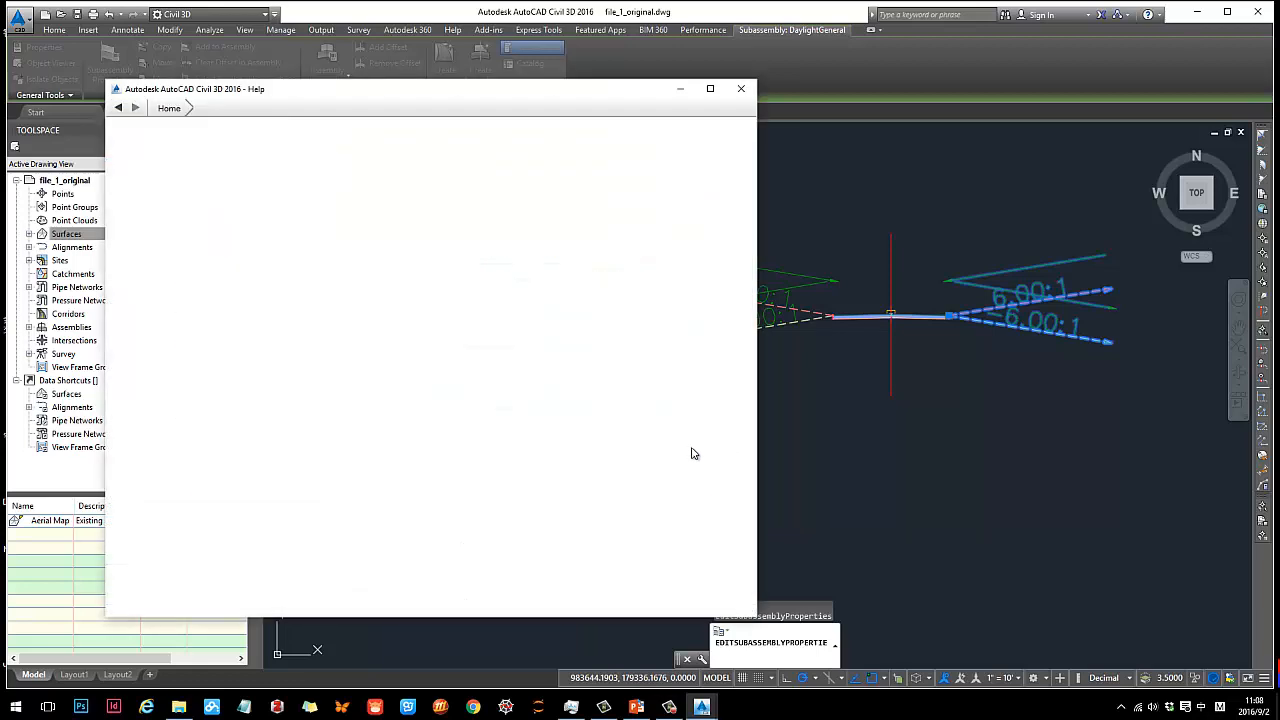
scroll(566, 346, down, 2)
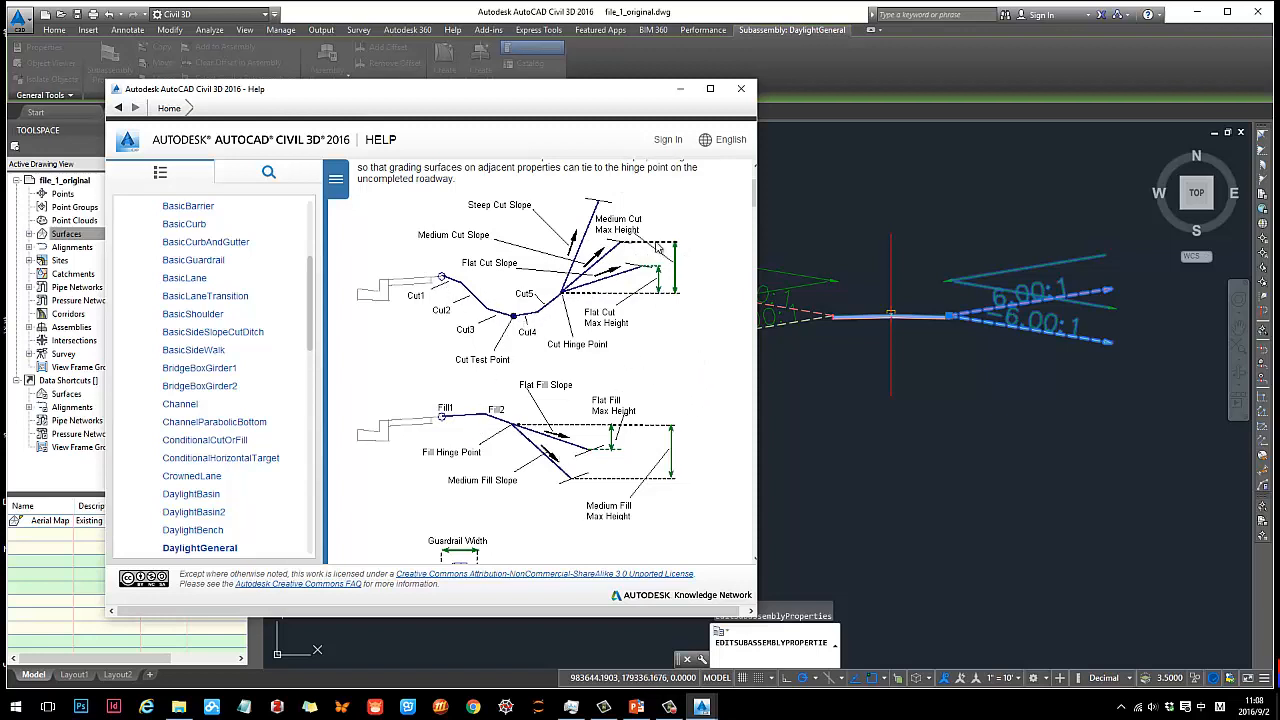
click(740, 91)
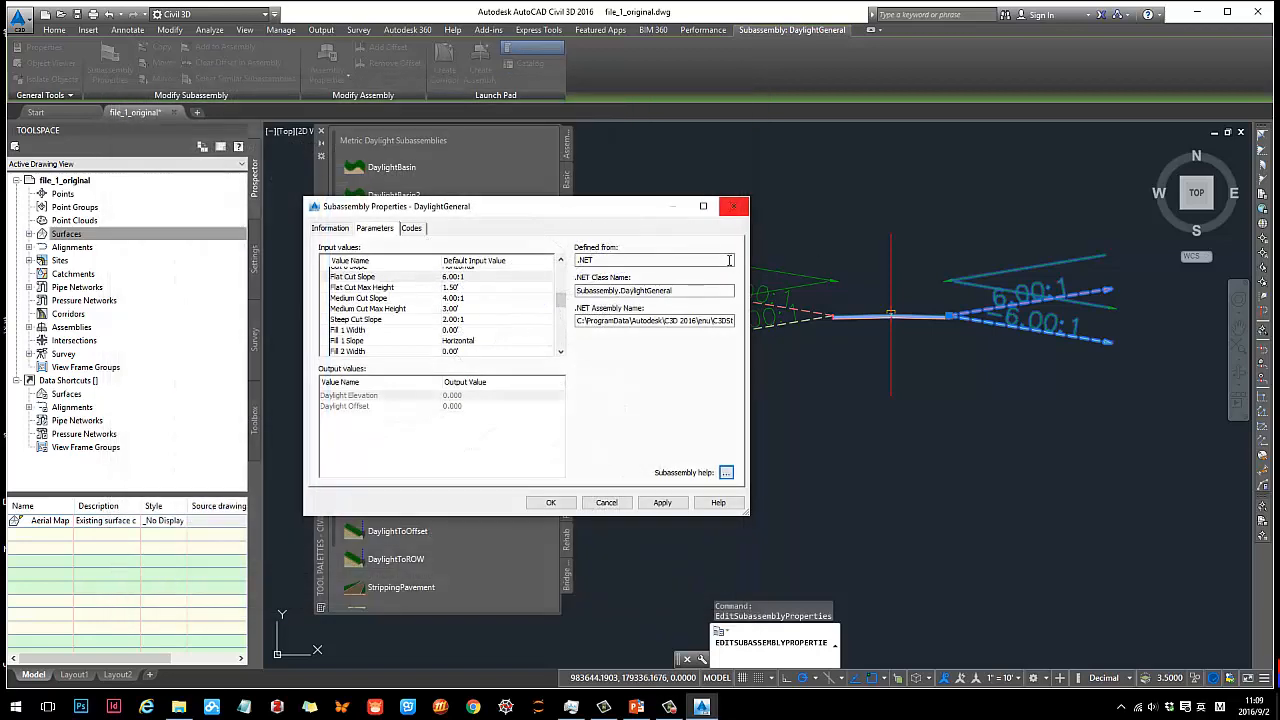
click(550, 503)
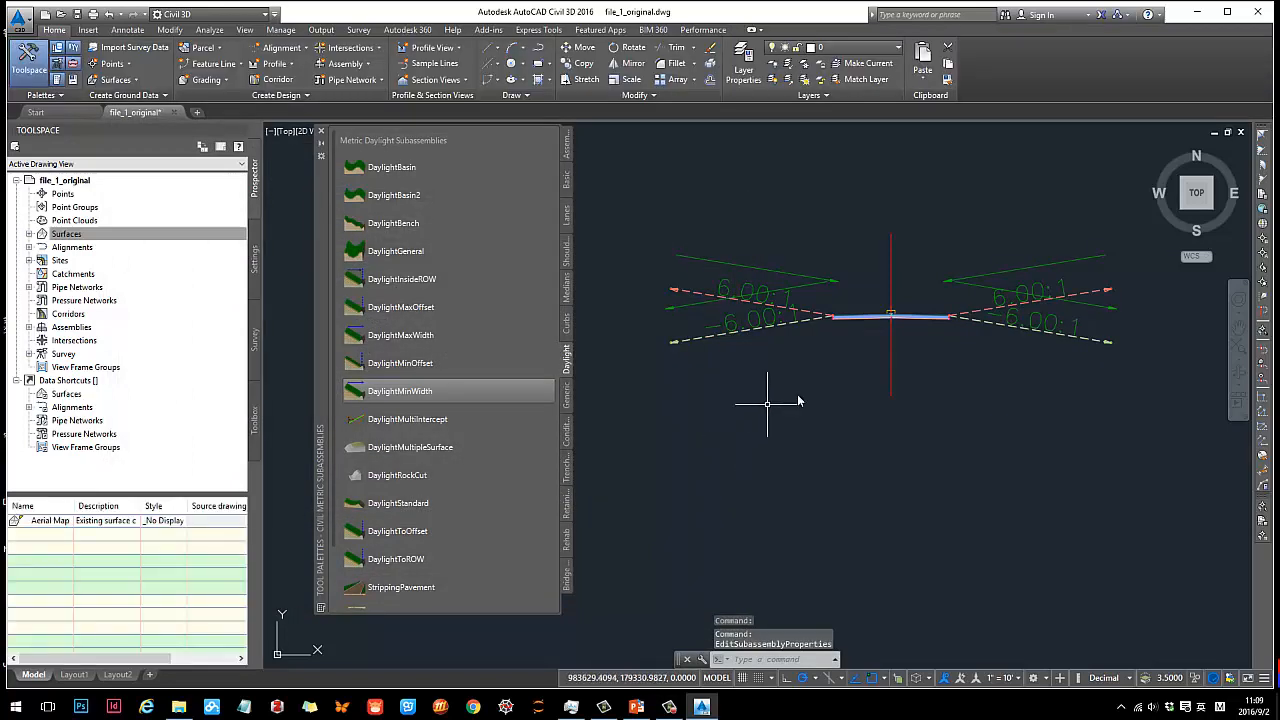
- Draw a large circle around the whole assembly, centred near its baseline, so it can be found at a wide zoom
scroll(757, 400, down, 5)
middle_drag(880, 409, 958, 418)
scroll(945, 434, down, 6)
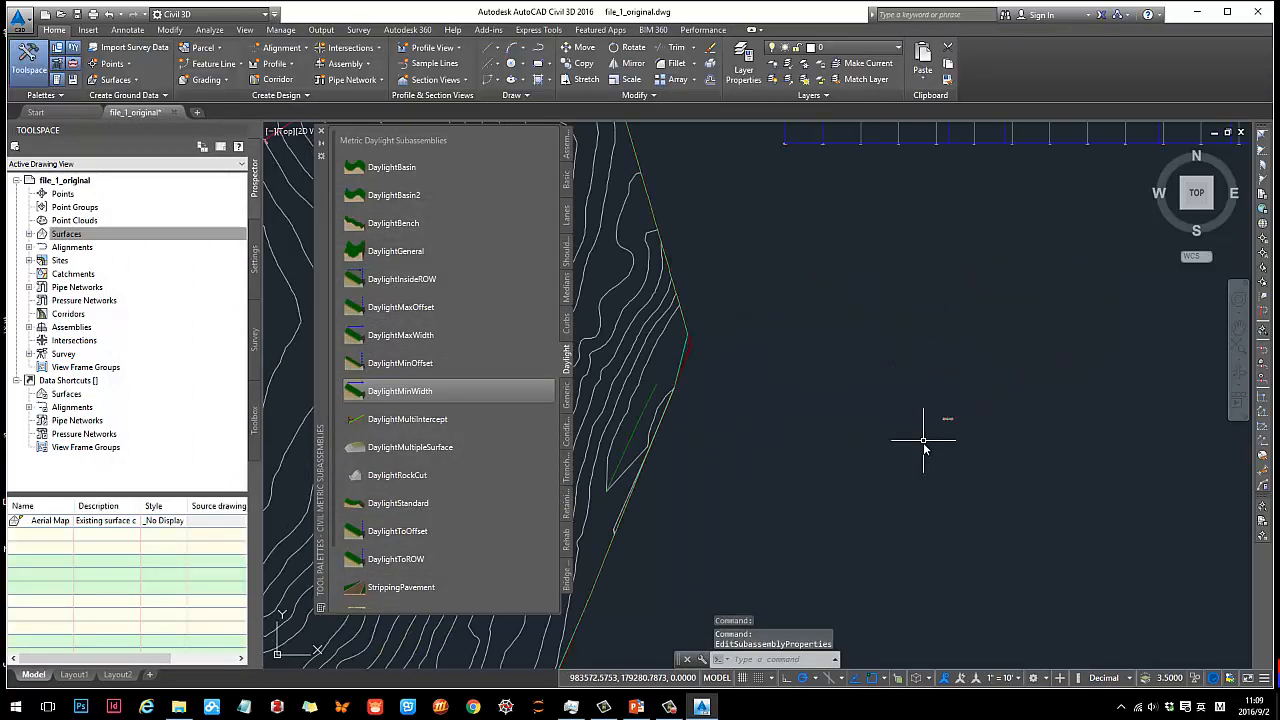
scroll(960, 439, up, 6)
scroll(968, 405, down, 5)
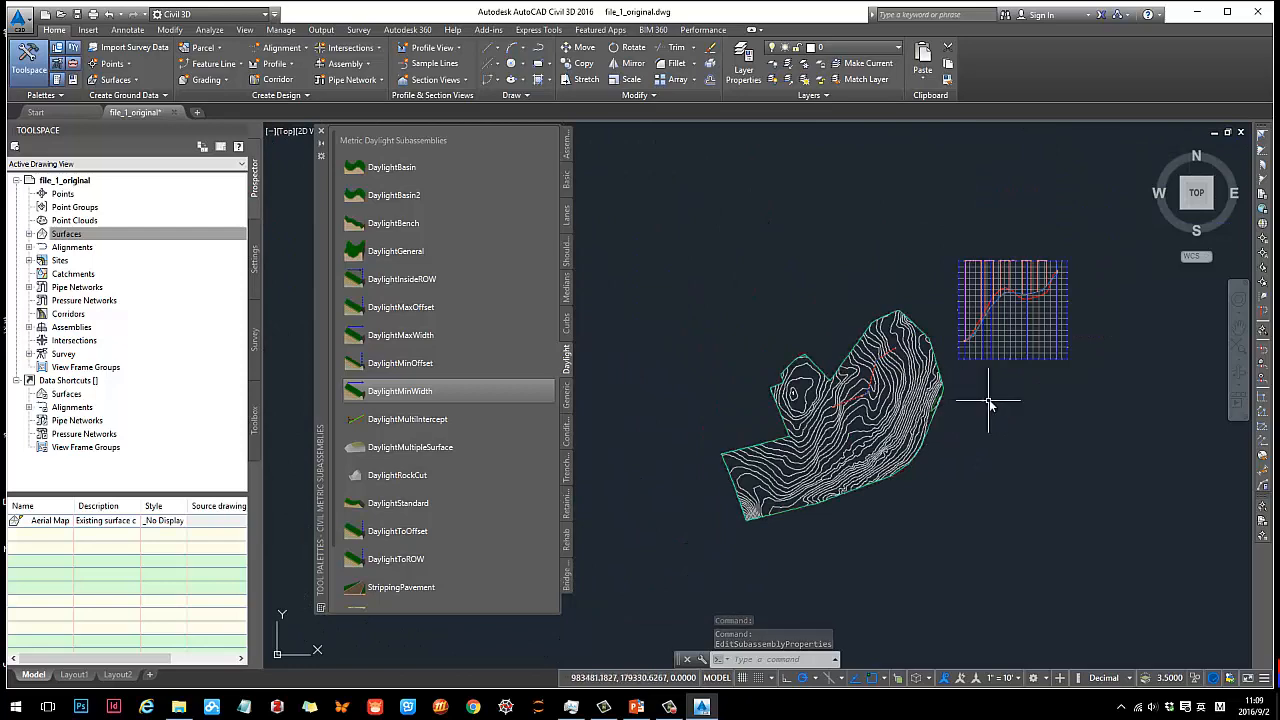
scroll(991, 409, up, 5)
scroll(920, 393, up, 2)
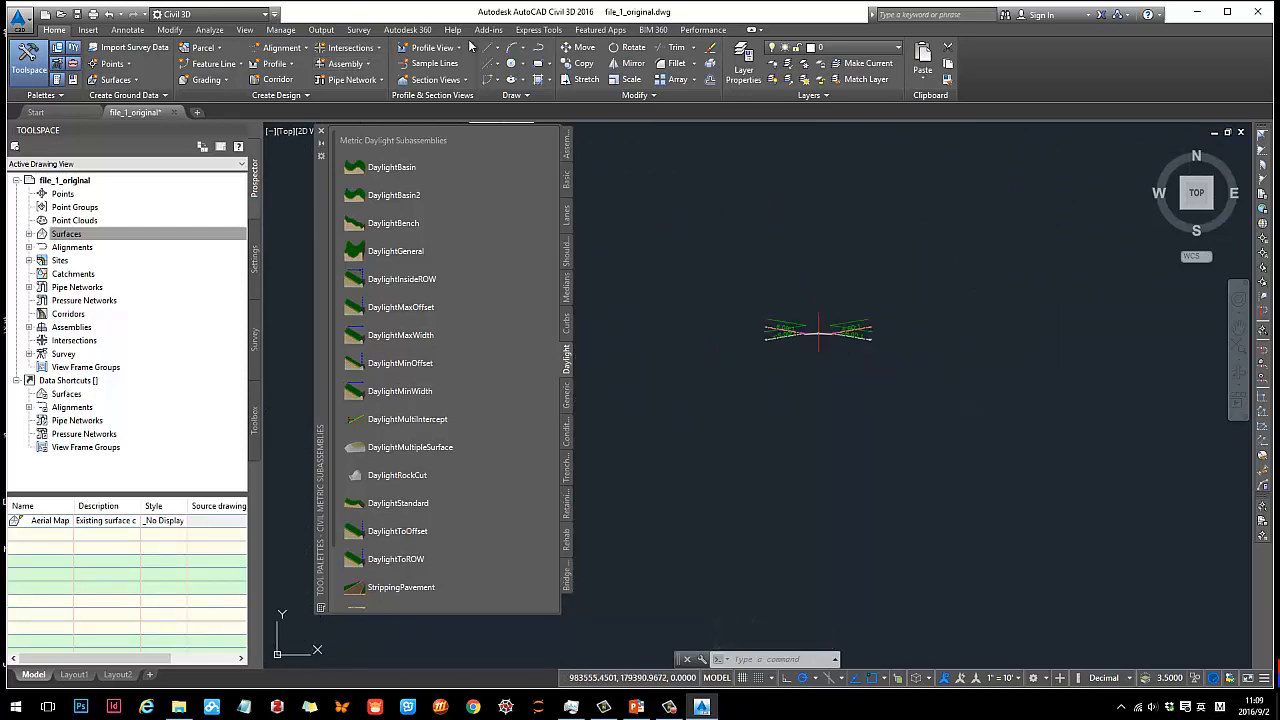
click(513, 64)
click(798, 344)
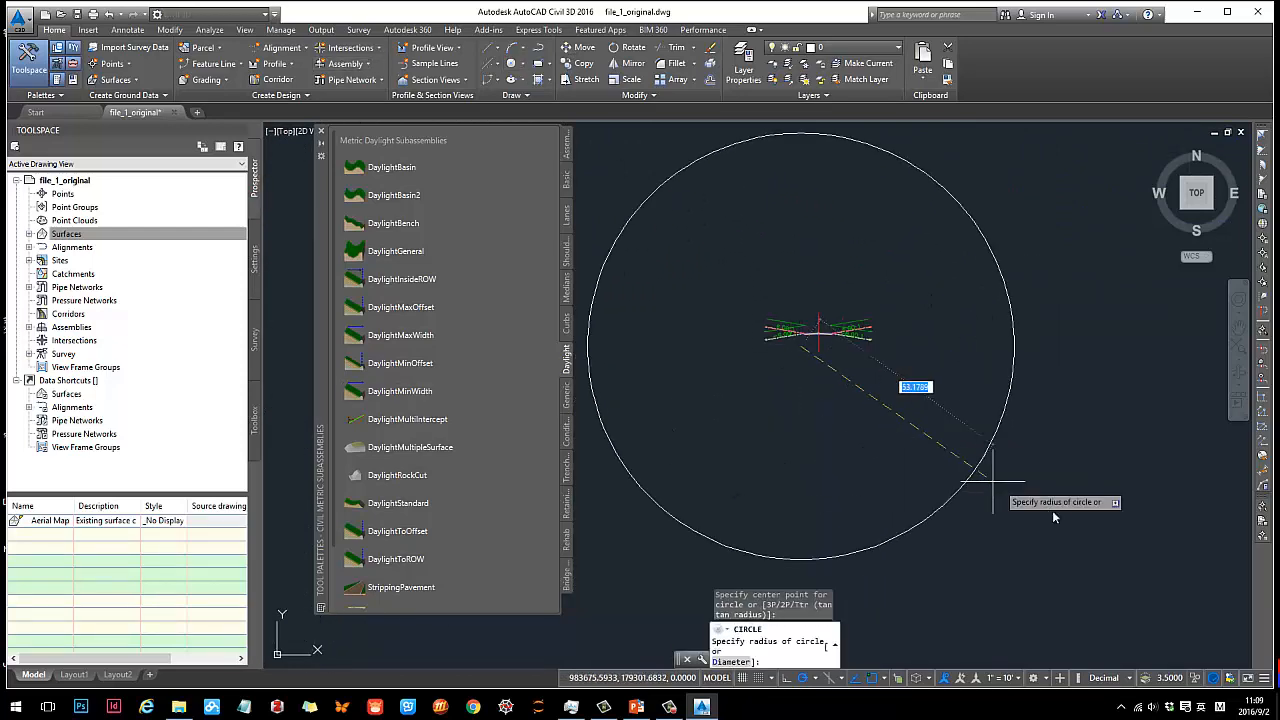
click(1140, 557)
scroll(1045, 352, down, 6)
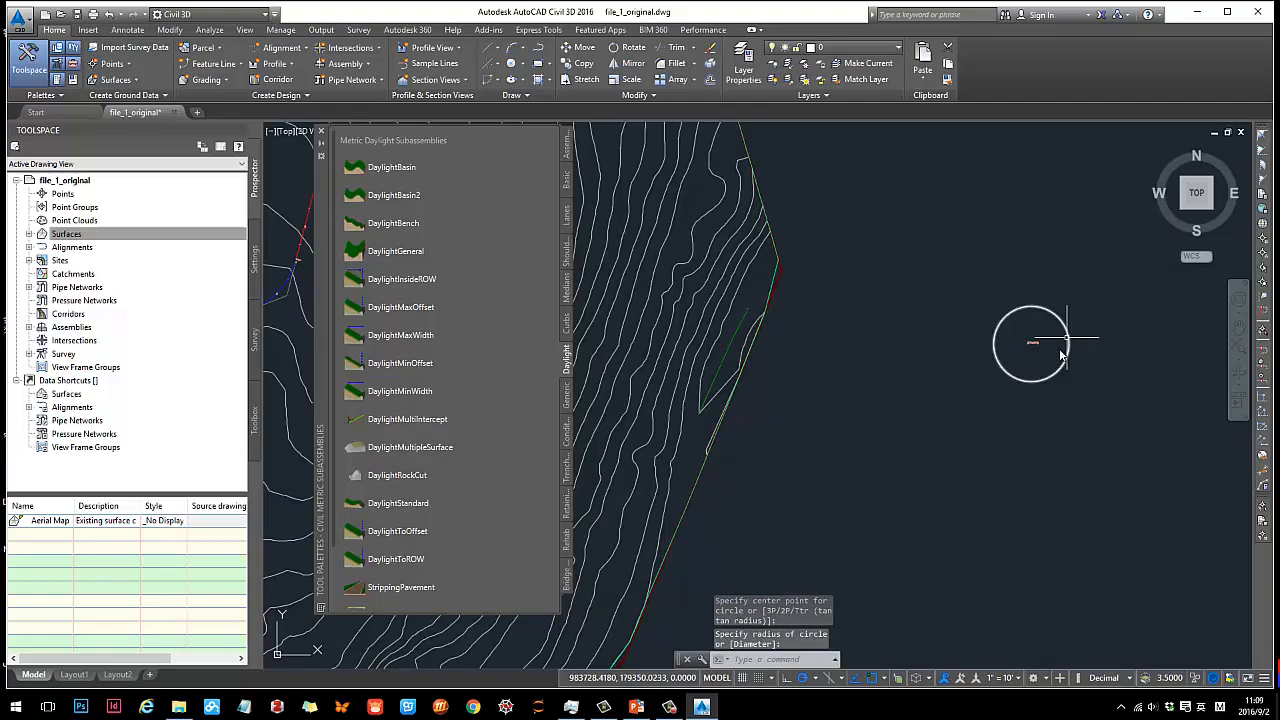
scroll(1000, 390, up, 5)
scroll(1017, 365, up, 5)
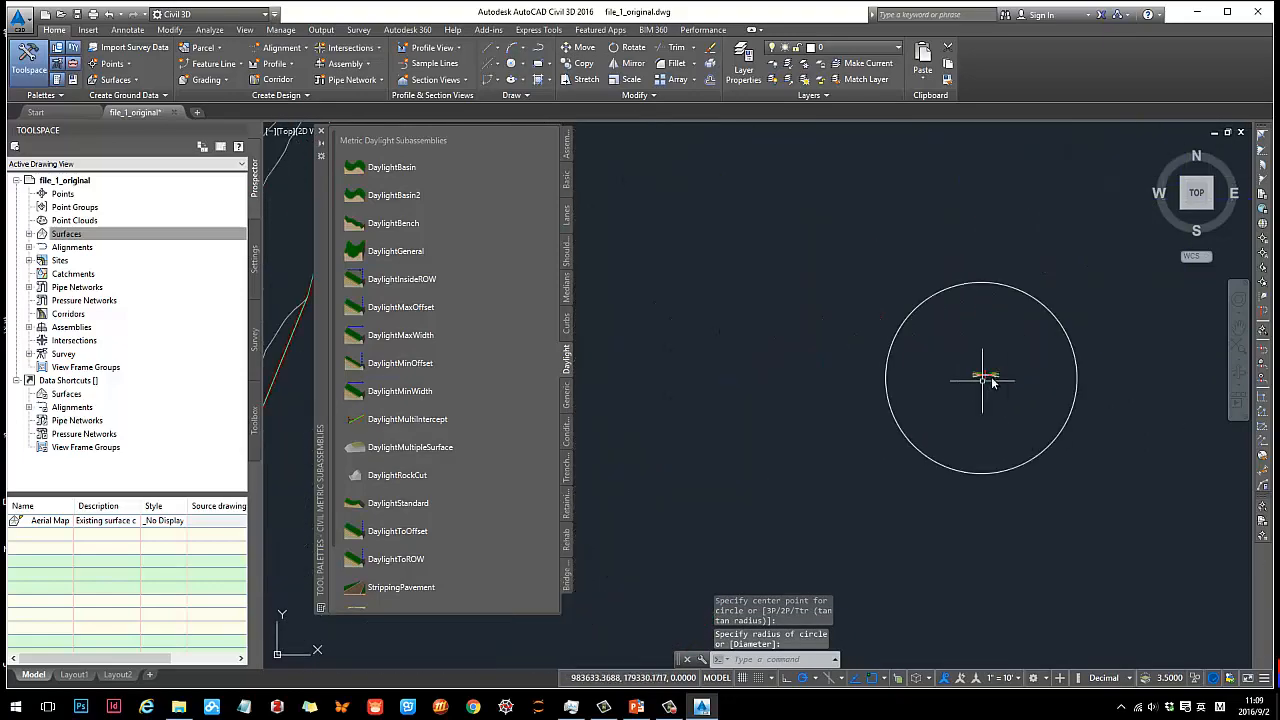
- Switch to the PowerPoint tutorial, view the slide on creating a corridor and corridor surfaces, and return to Civil 3D
scroll(1084, 388, down, 7)
middle_drag(1001, 405, 912, 360)
scroll(829, 314, up, 2)
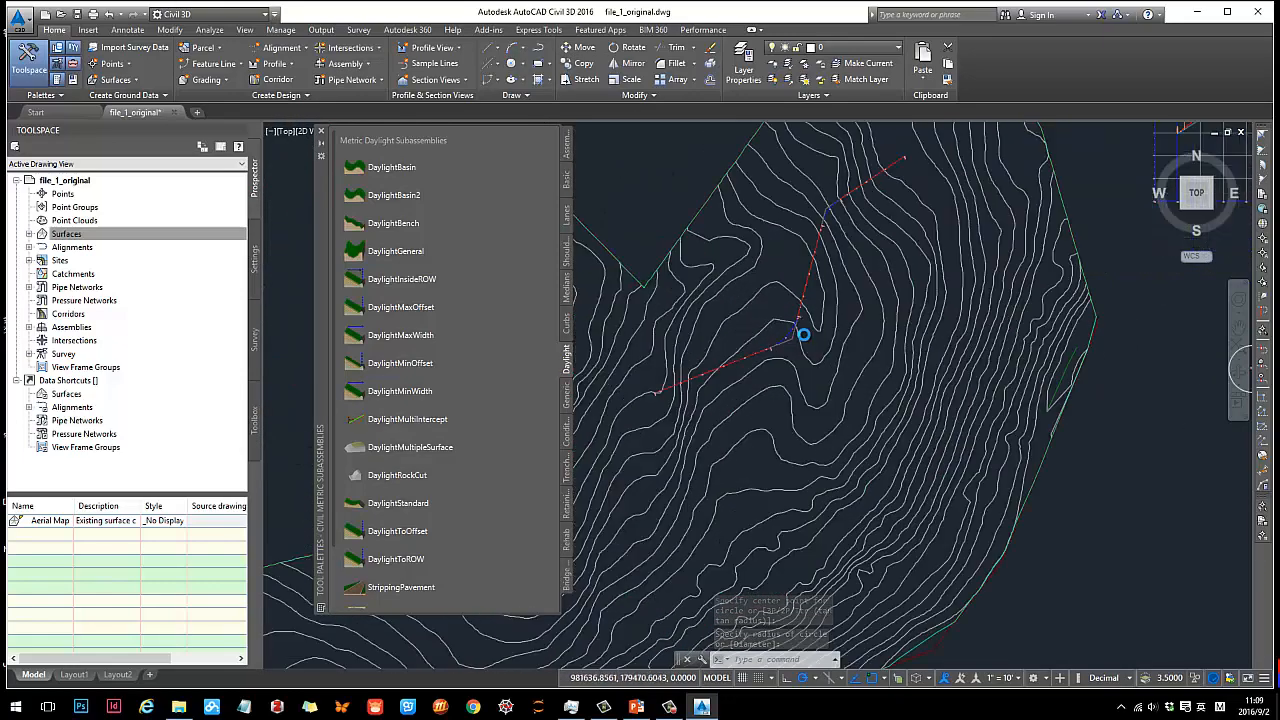
scroll(834, 351, up, 3)
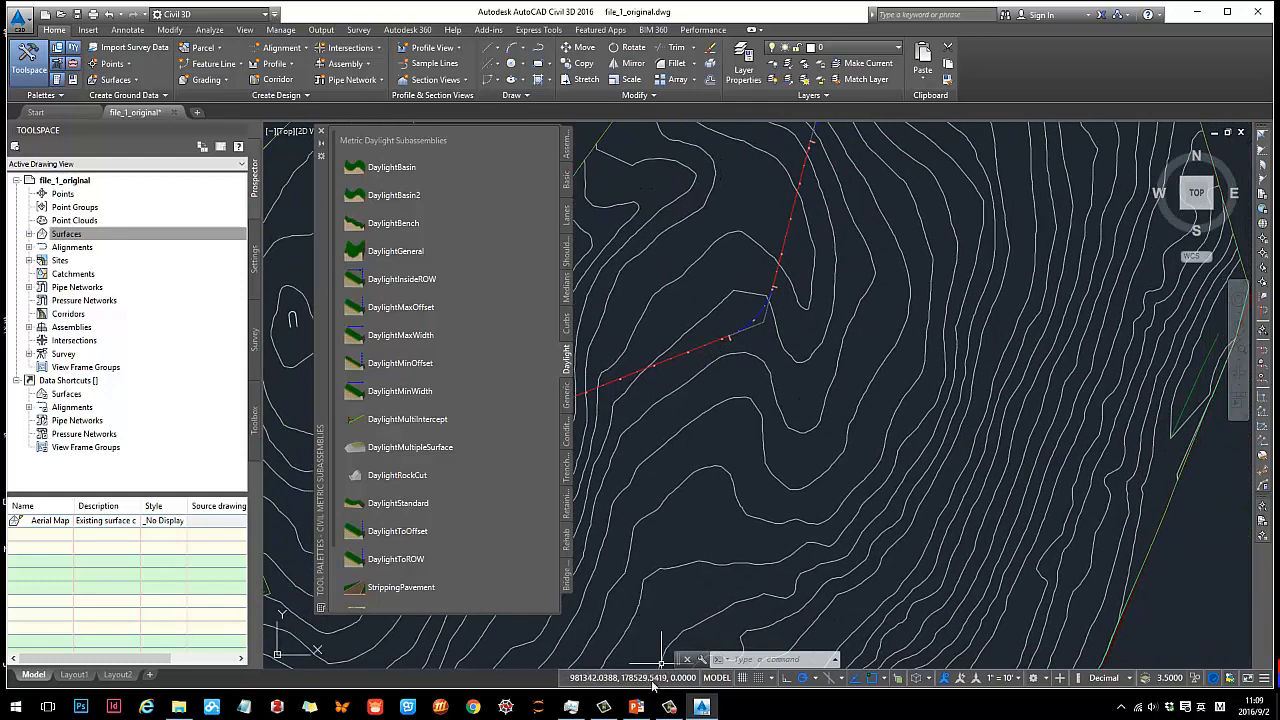
key(alt+Tab)
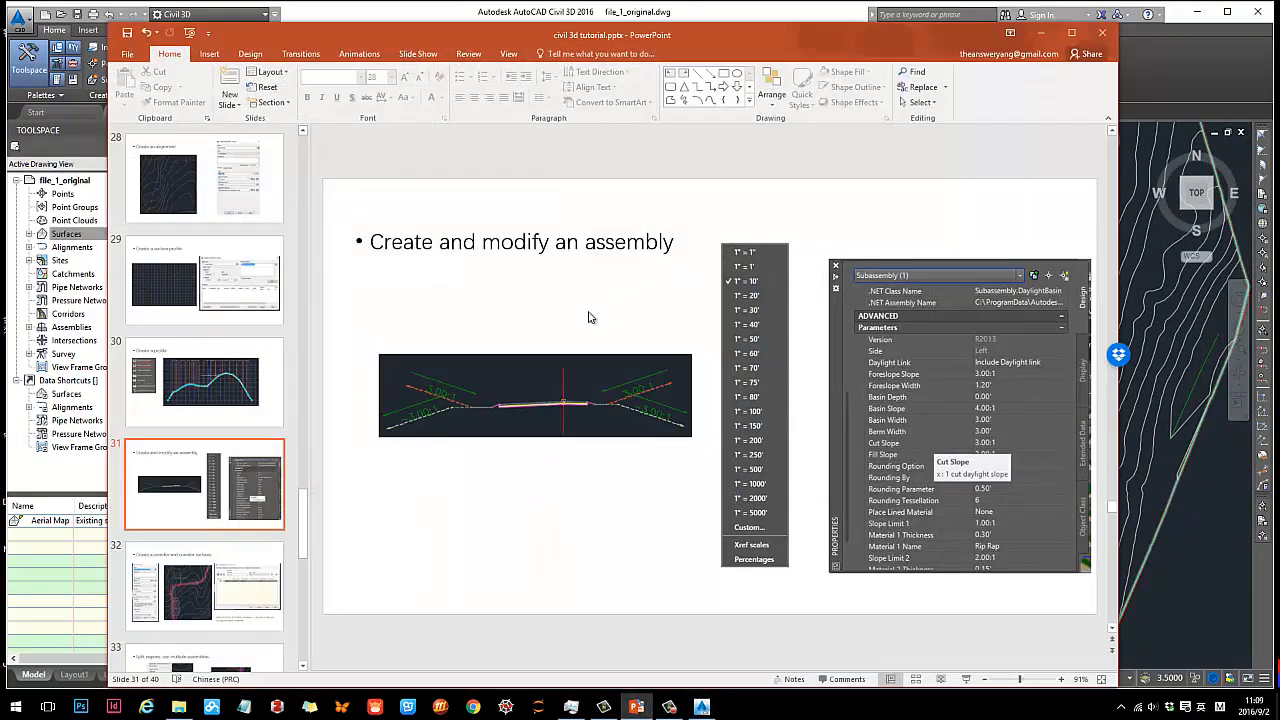
scroll(590, 316, down, 1)
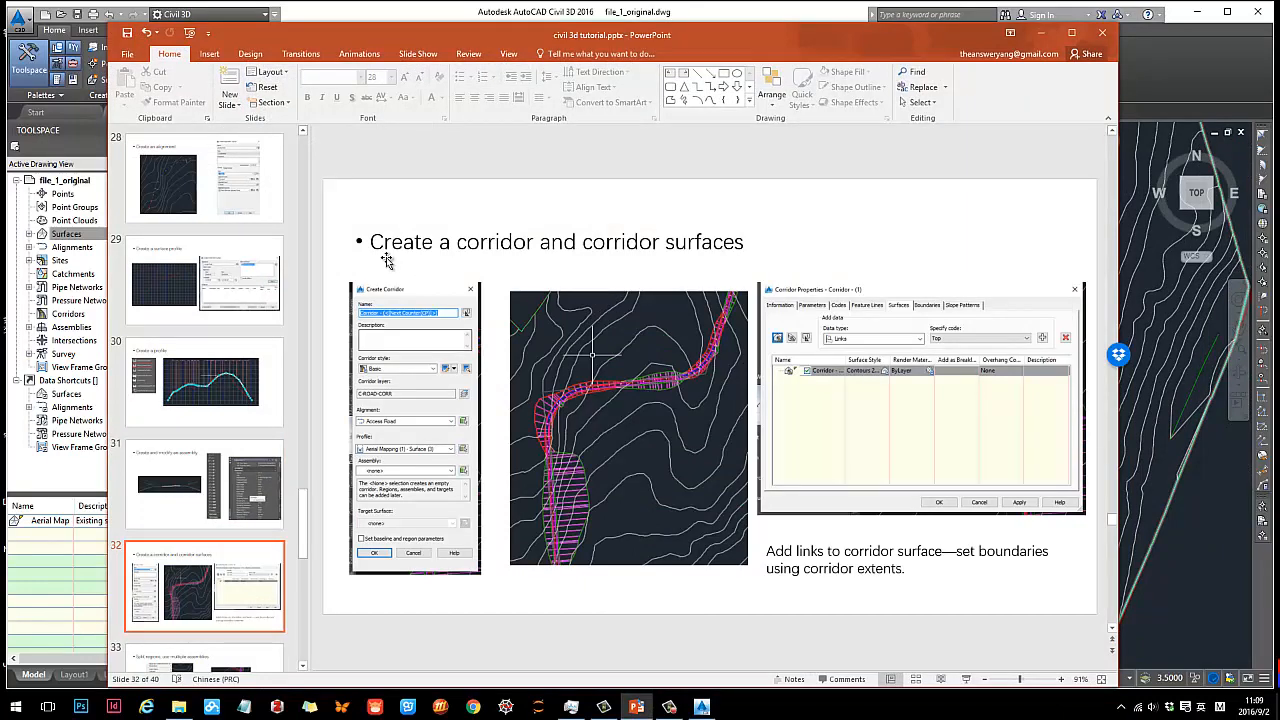
click(1043, 36)
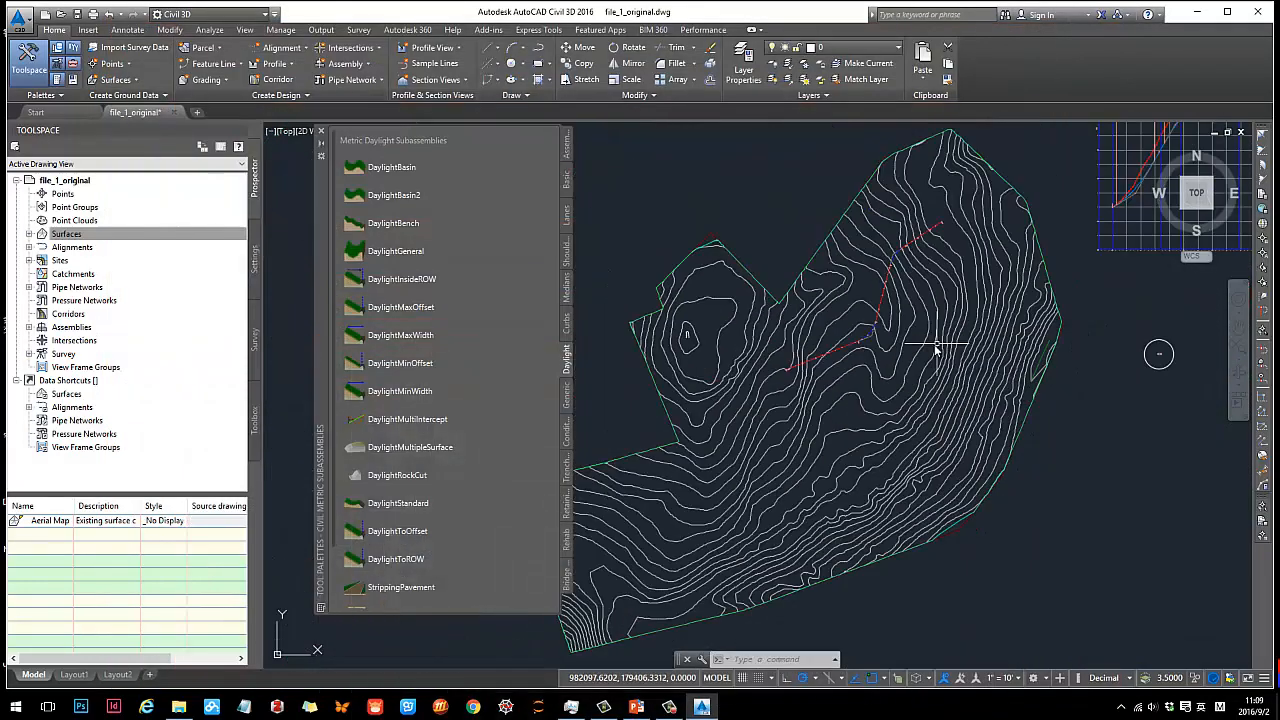
- Close the Civil Metric Subassemblies tool palettes to clear the drawing area around the alignment
scroll(1080, 354, down, 3)
scroll(977, 357, up, 5)
scroll(946, 348, down, 4)
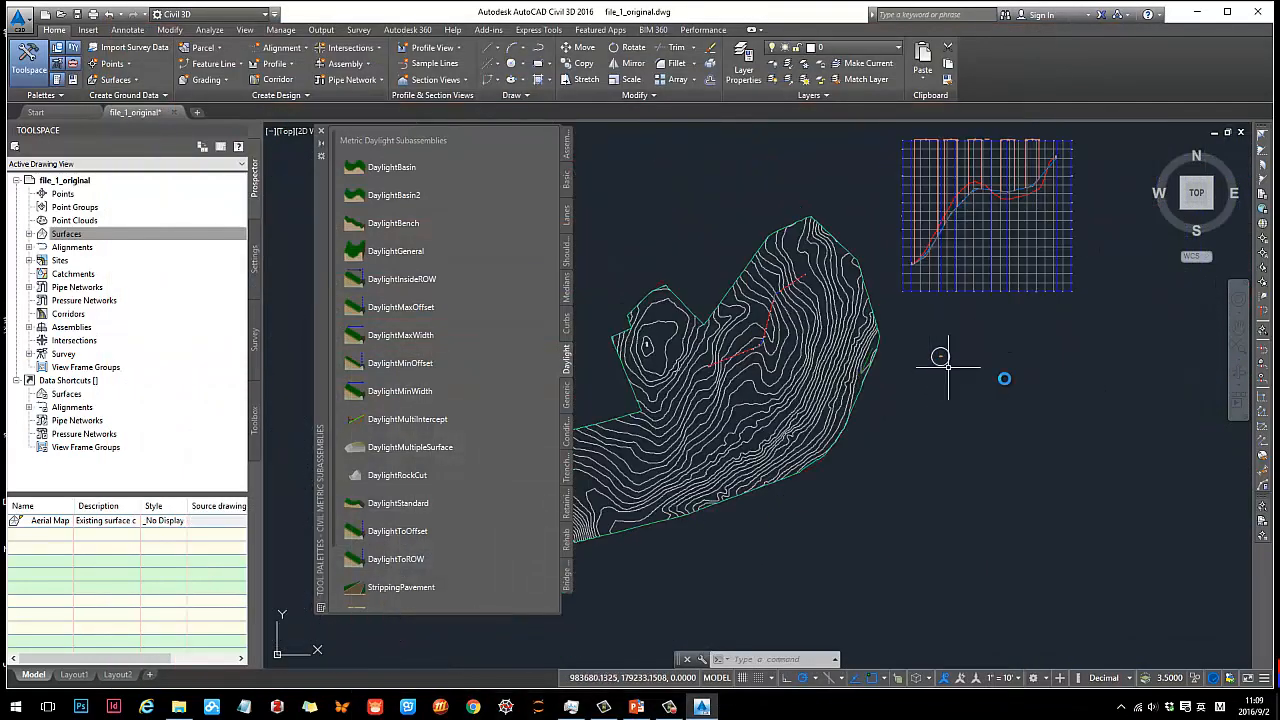
scroll(932, 354, up, 5)
scroll(770, 445, down, 4)
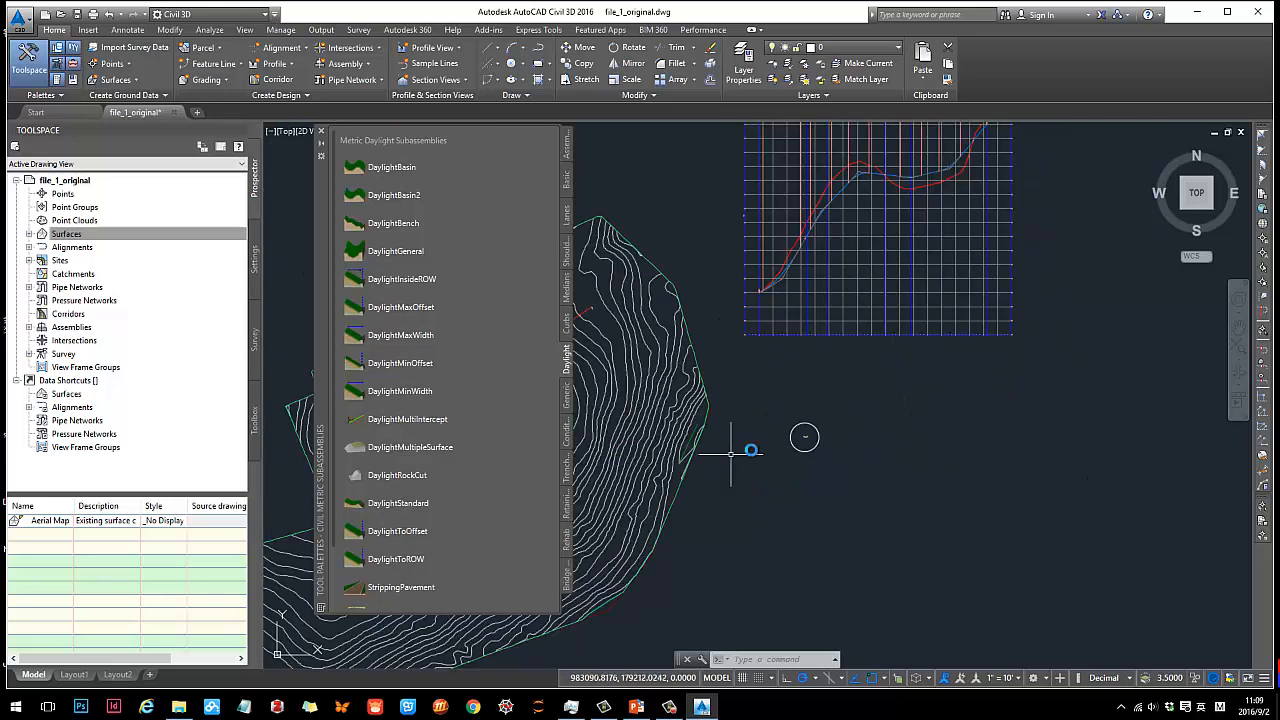
middle_drag(735, 450, 970, 396)
scroll(716, 355, up, 1)
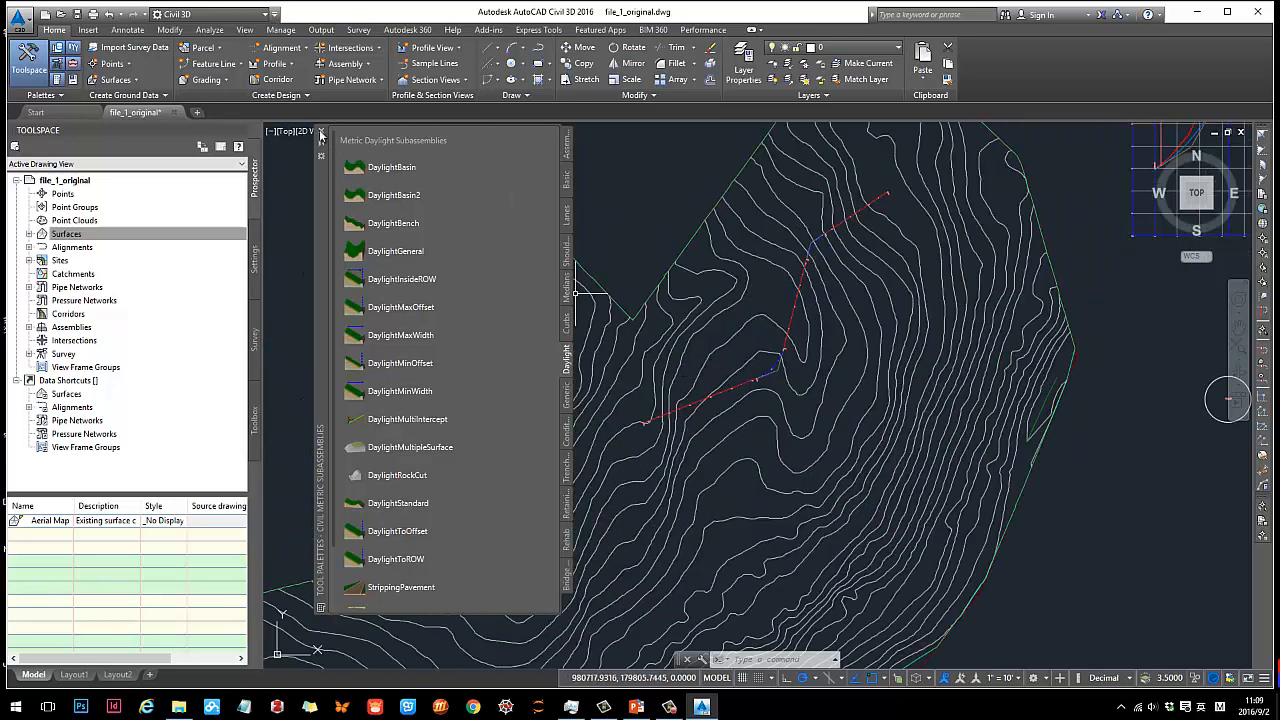
click(321, 130)
- Start a new corridor and name it access_corridor
scroll(745, 280, down, 5)
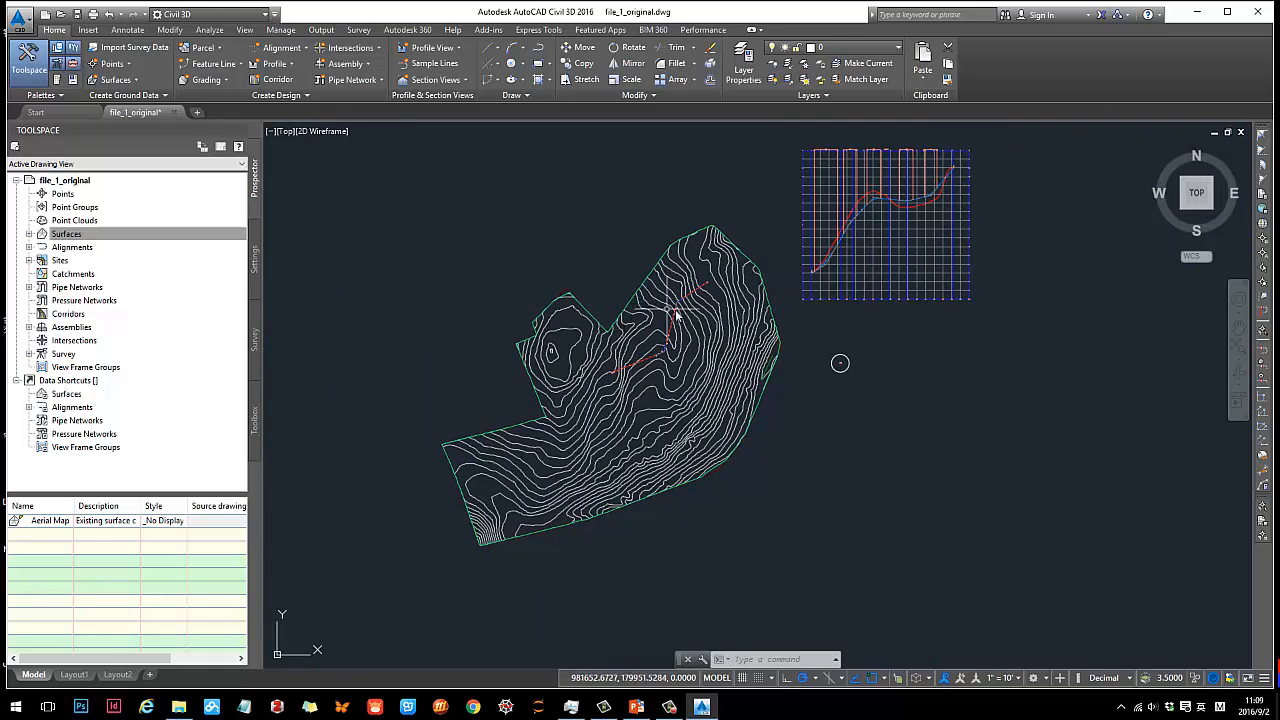
scroll(848, 298, up, 2)
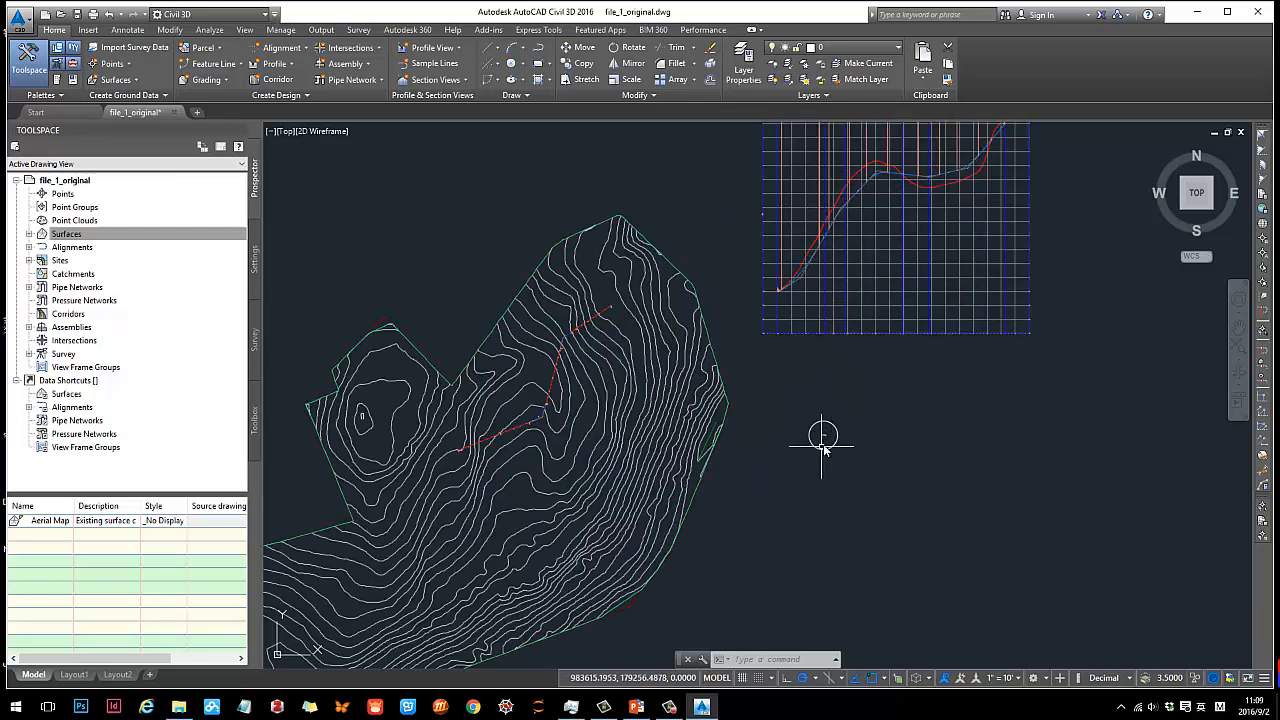
scroll(571, 371, up, 2)
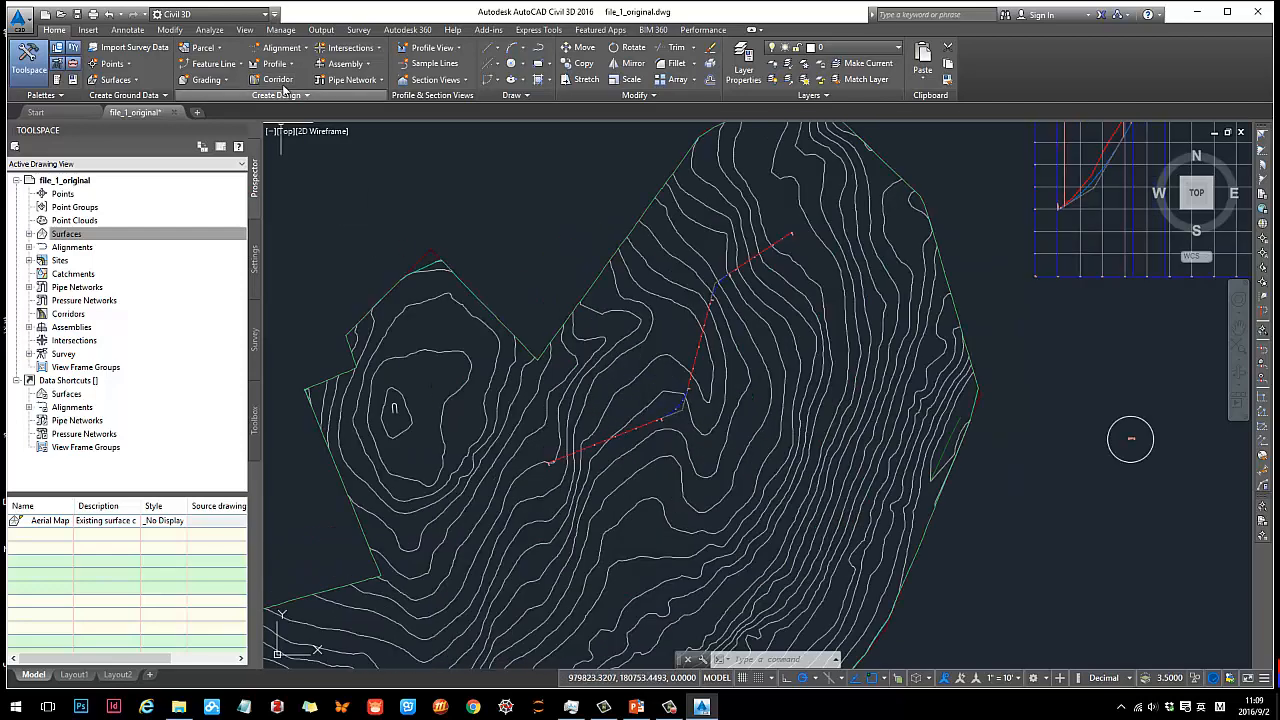
click(274, 81)
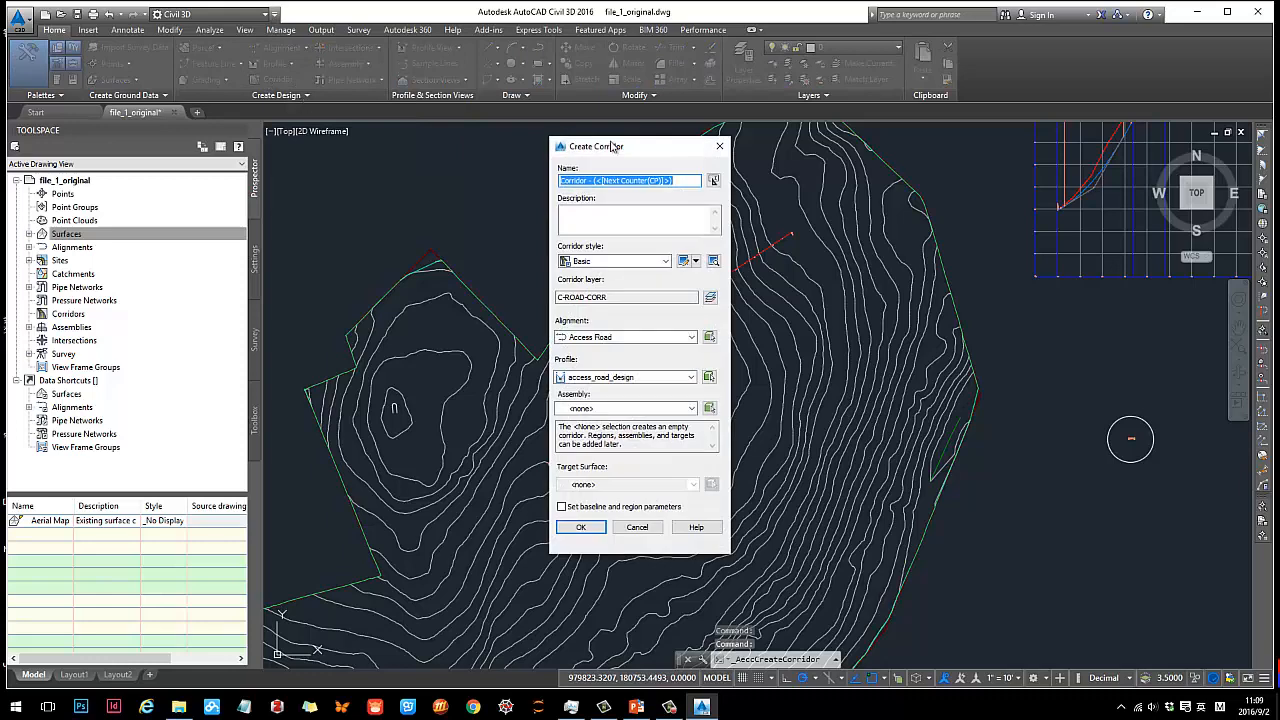
drag(612, 148, 273, 183)
click(443, 184)
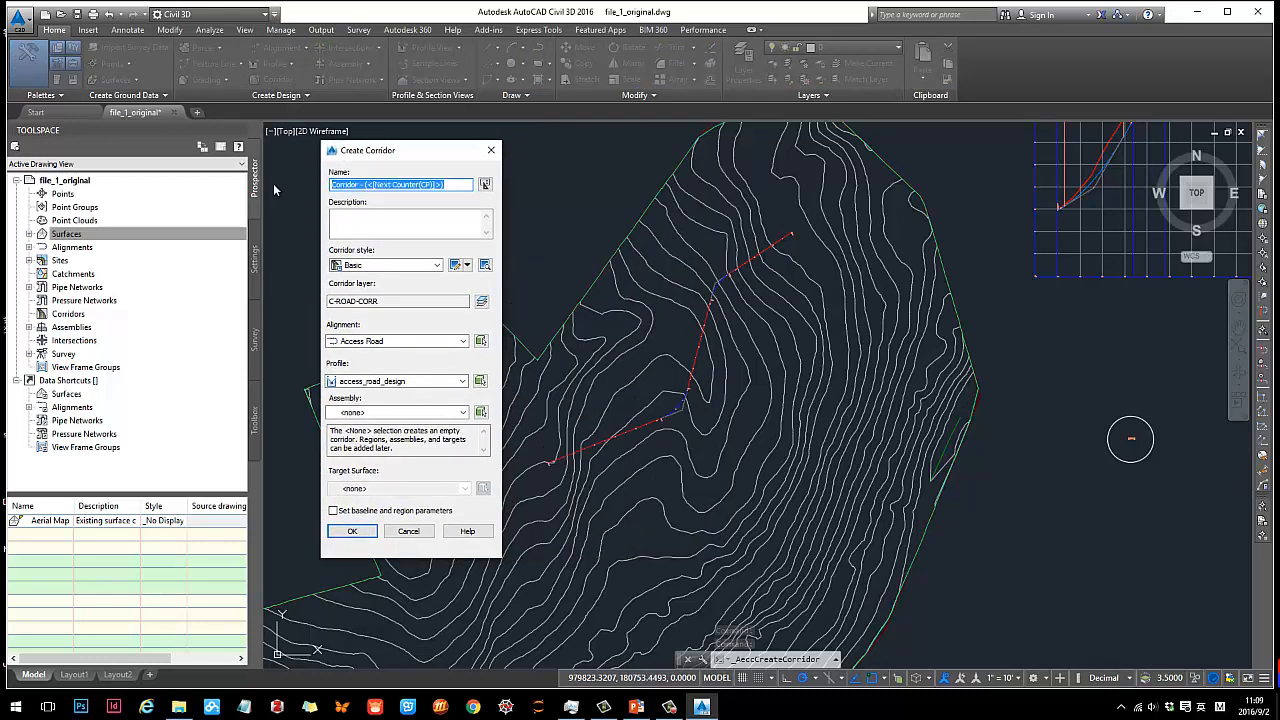
text(a)
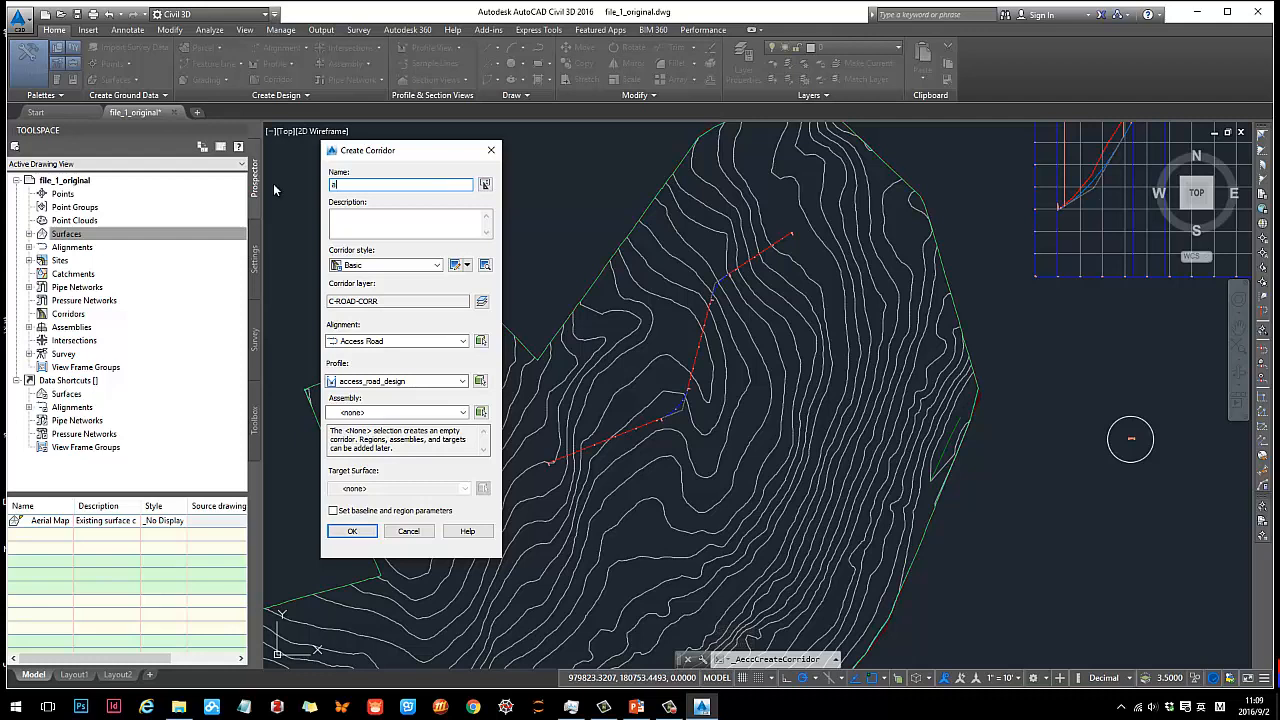
text(ccess_corridor)
click(376, 230)
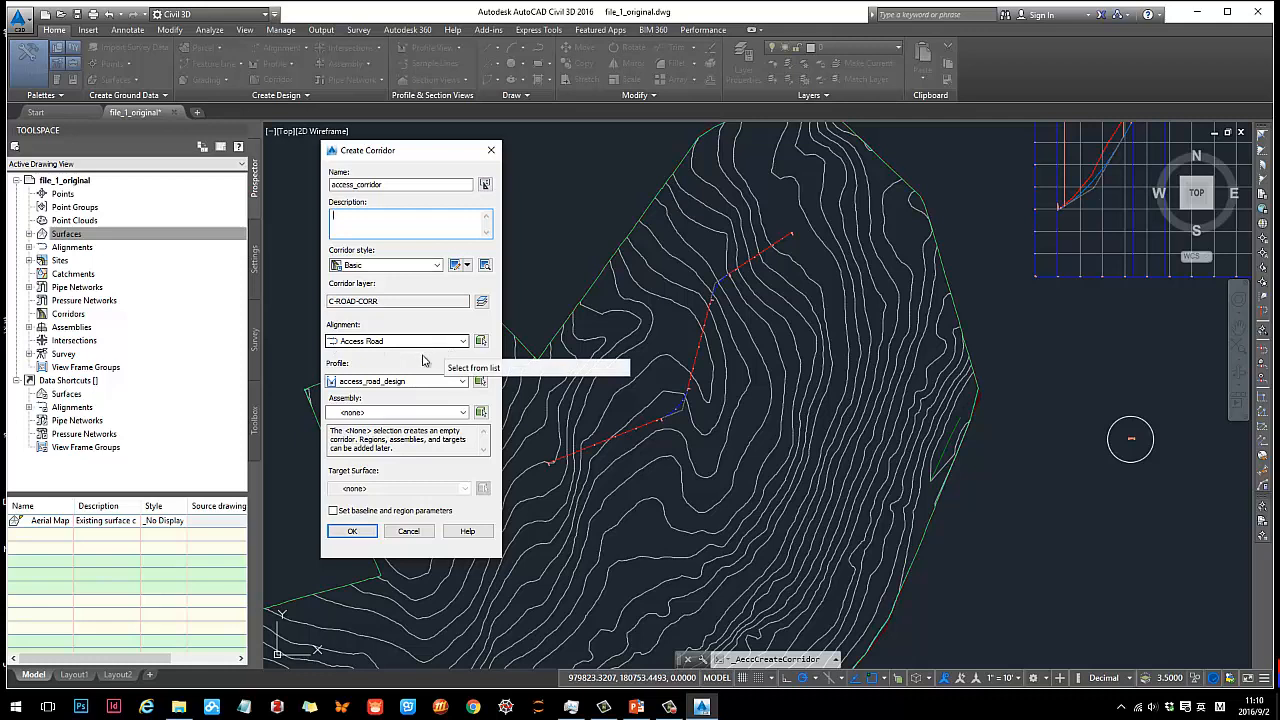
- Define the corridor with the access_road_design profile, the access_road assembly and Aerial Mapping (1) as target surface, and accept the settings
click(372, 385)
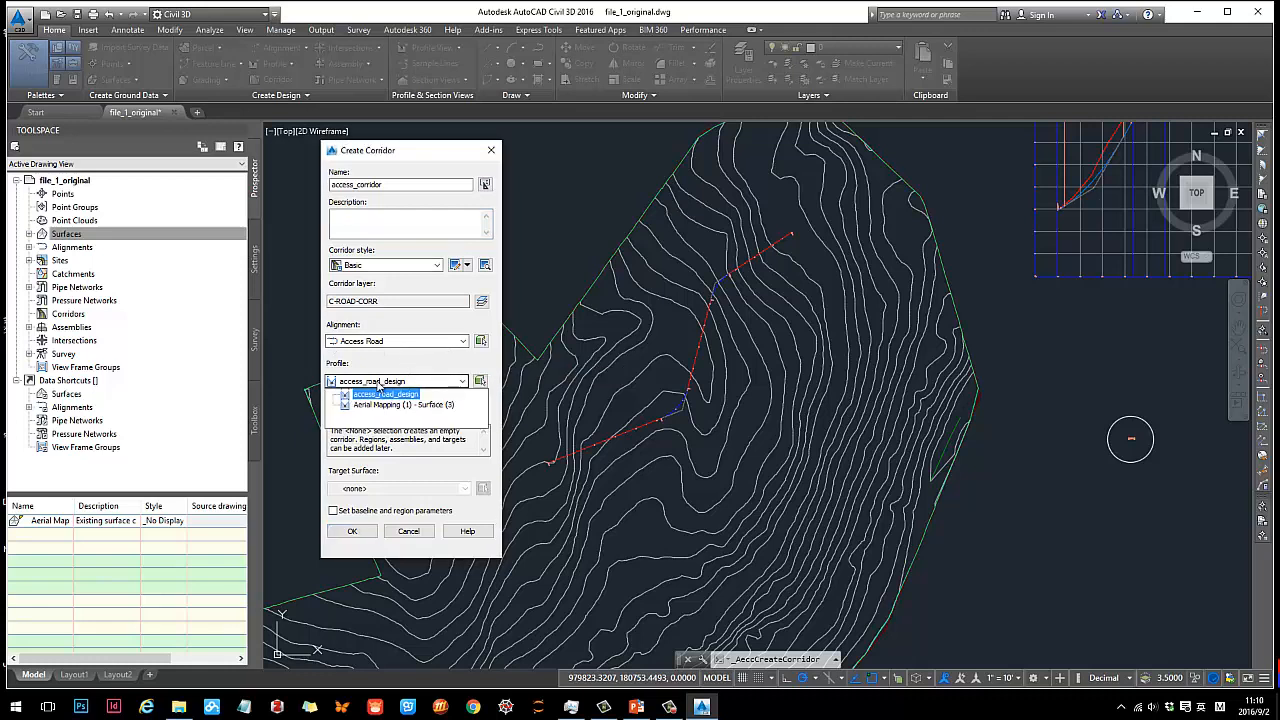
click(392, 395)
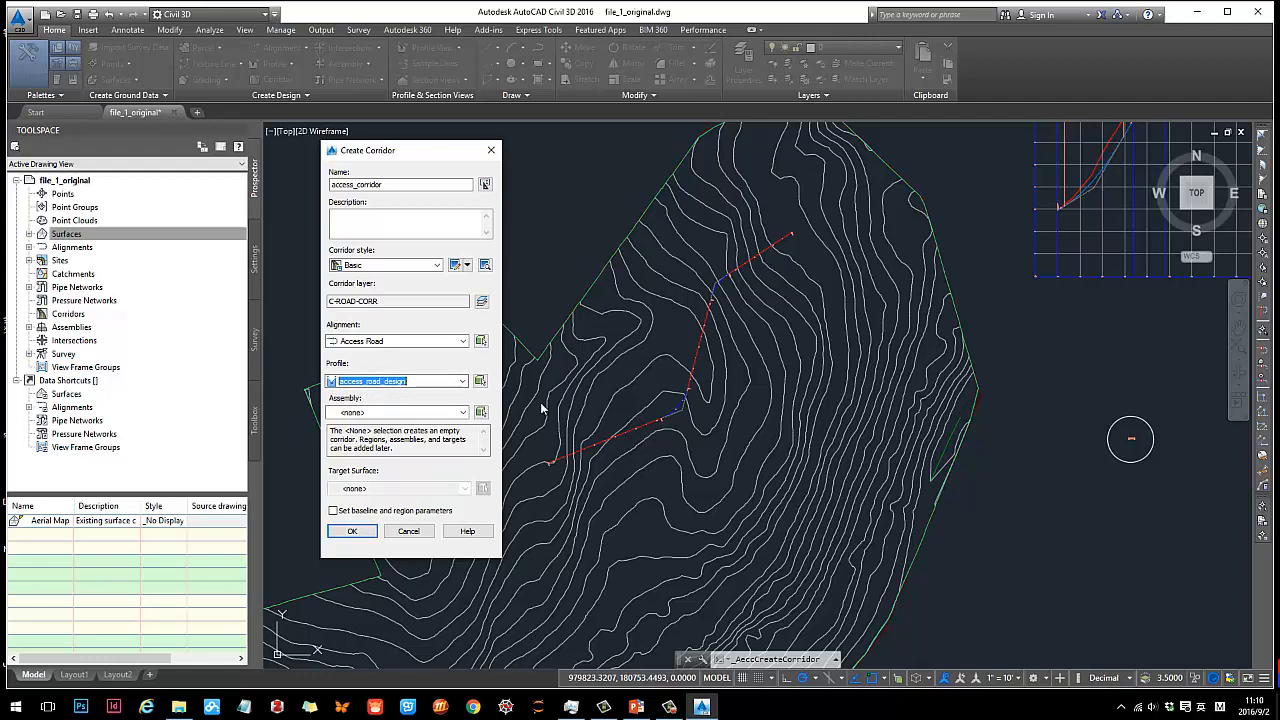
click(430, 412)
click(402, 431)
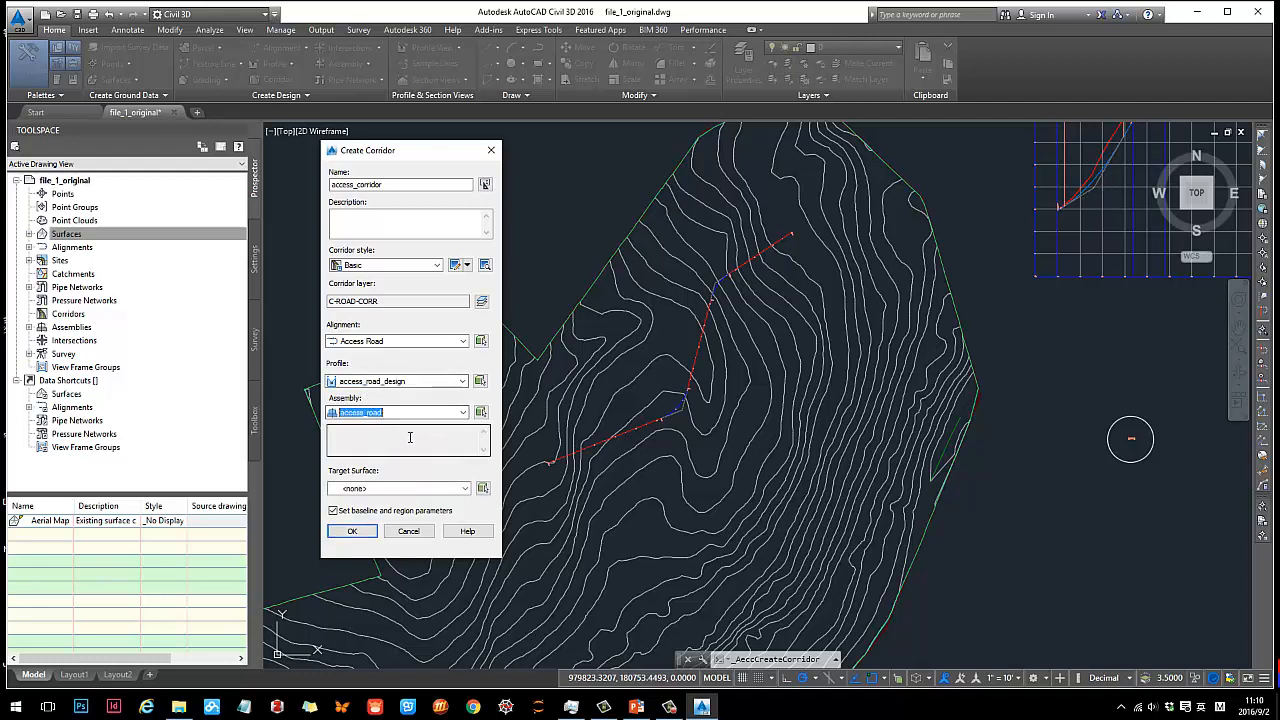
click(371, 488)
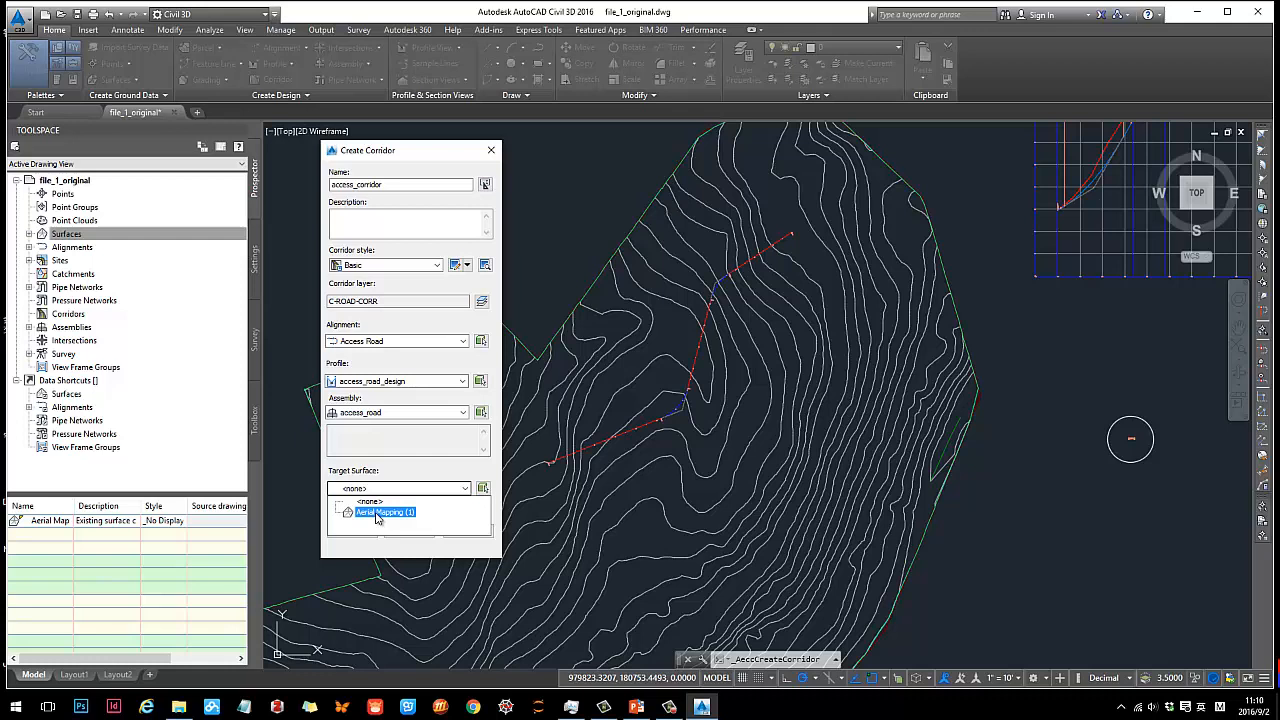
click(378, 513)
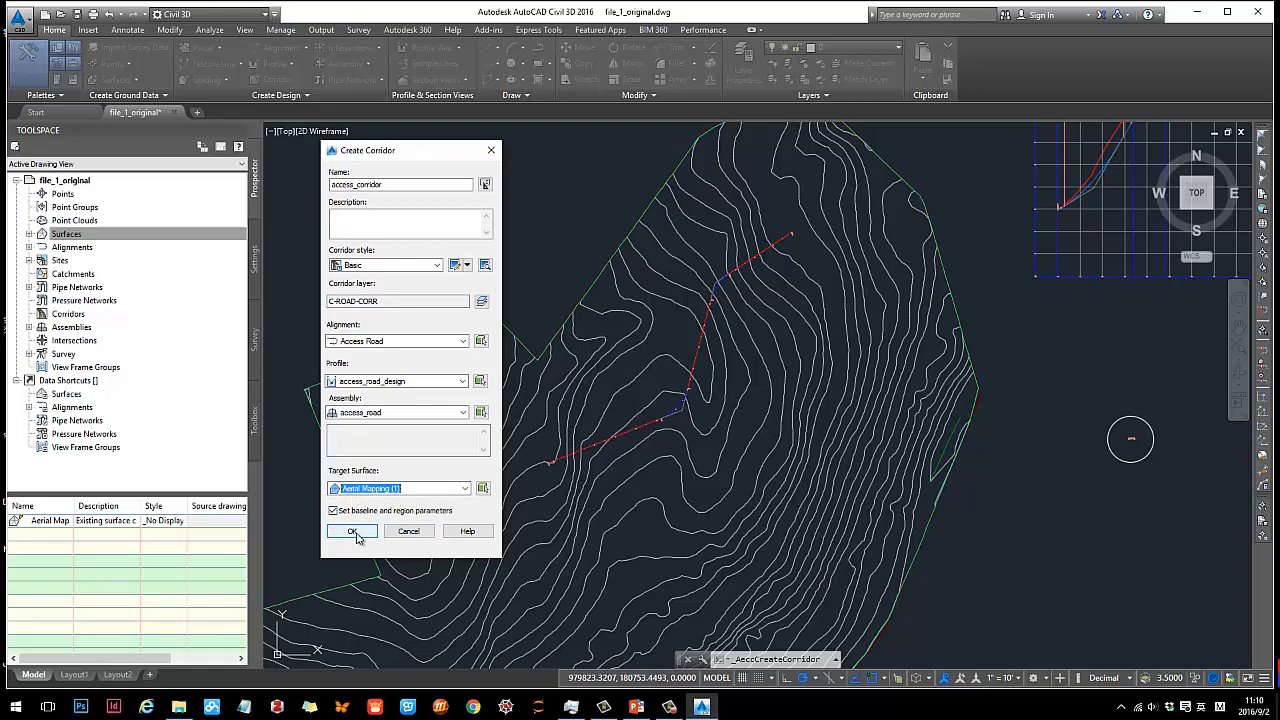
click(353, 531)
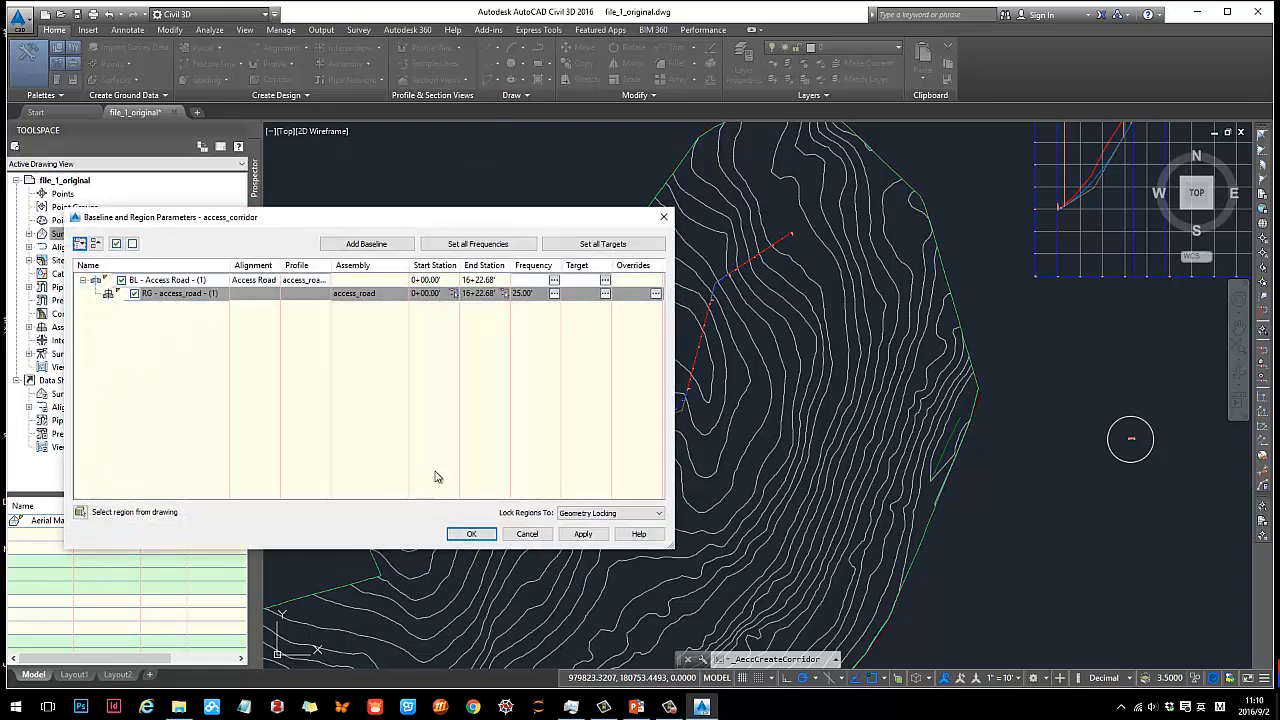
- Review the corridor's baseline and region parameters, checking the baseline's alignment and full profile name without changing them
drag(194, 217, 206, 169)
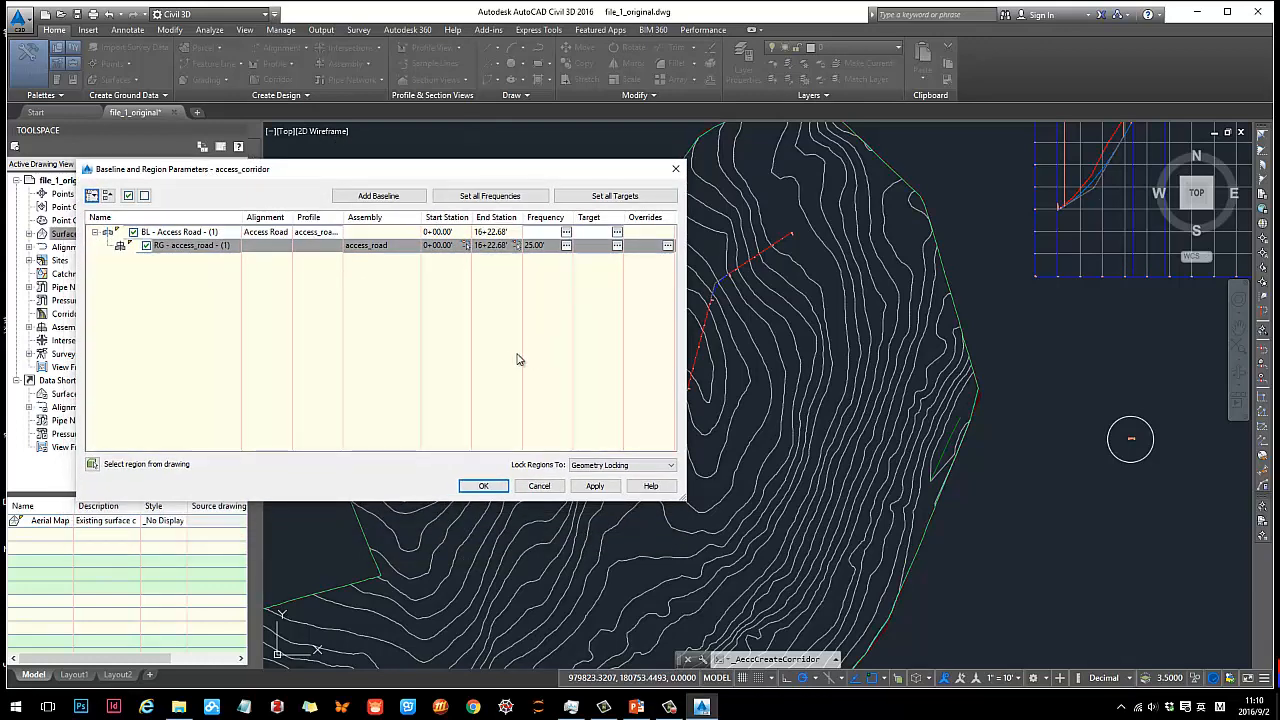
click(183, 249)
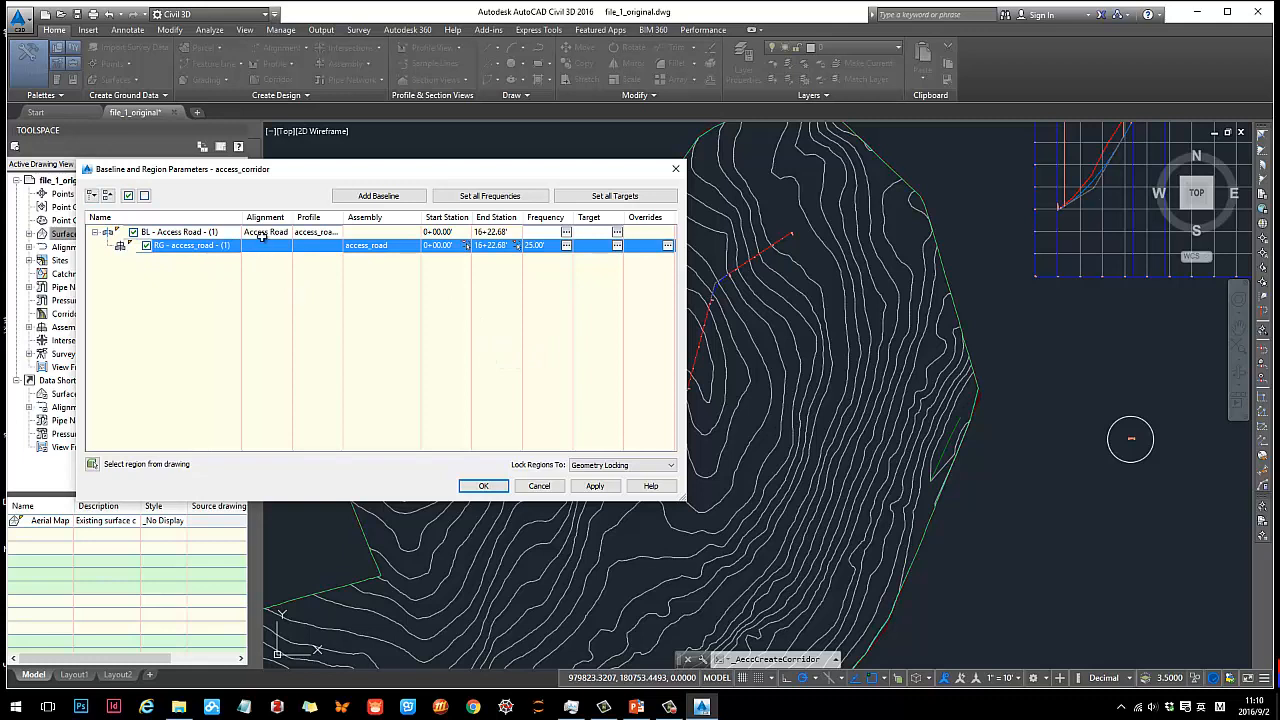
drag(290, 217, 339, 219)
click(285, 232)
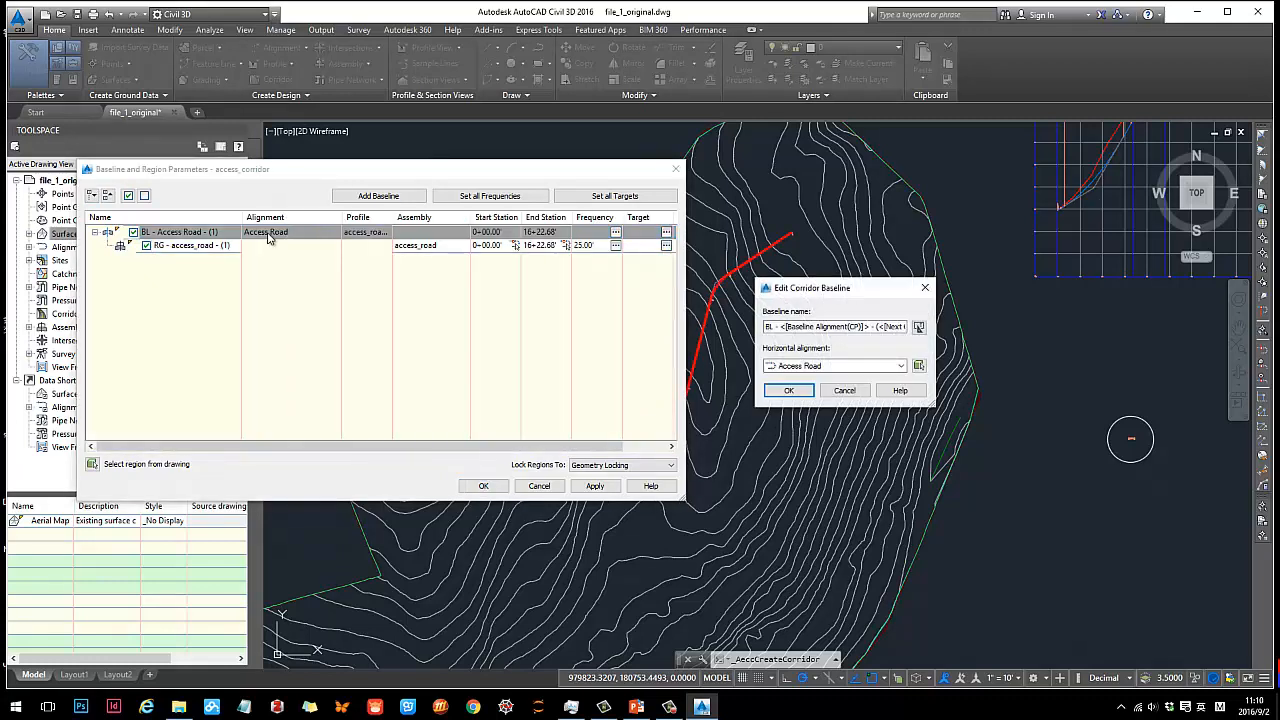
click(846, 392)
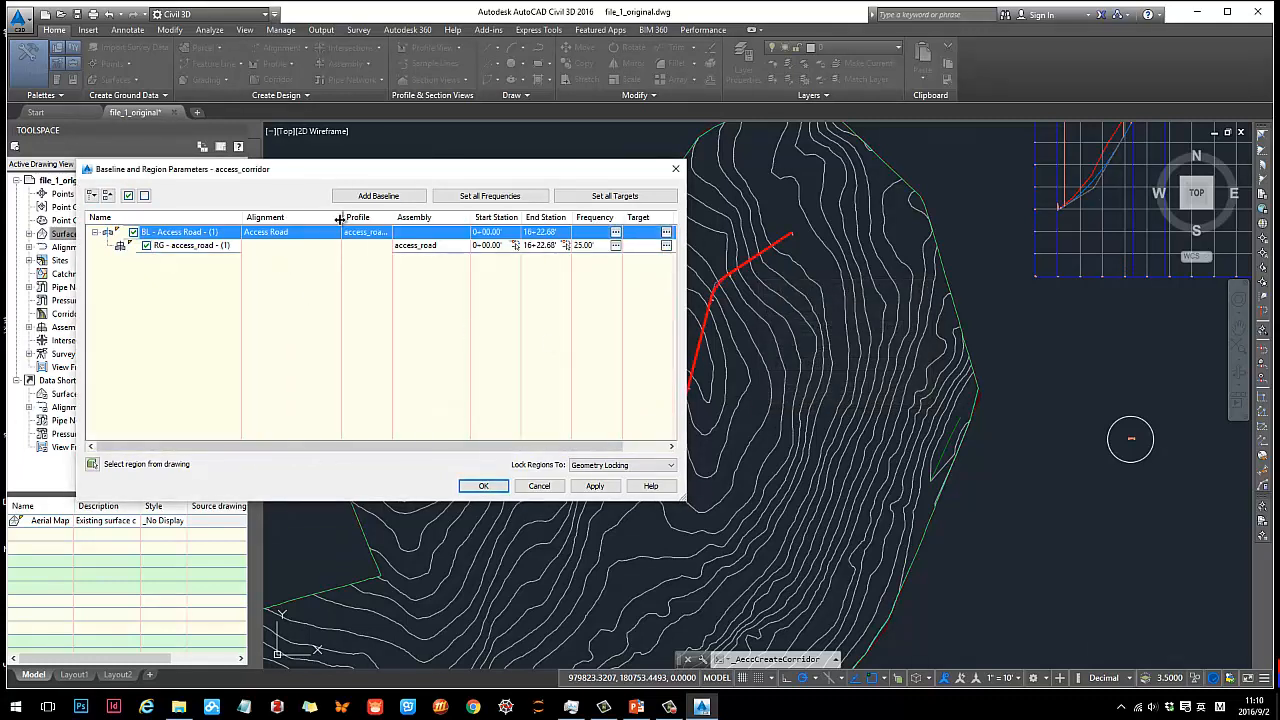
drag(340, 219, 367, 218)
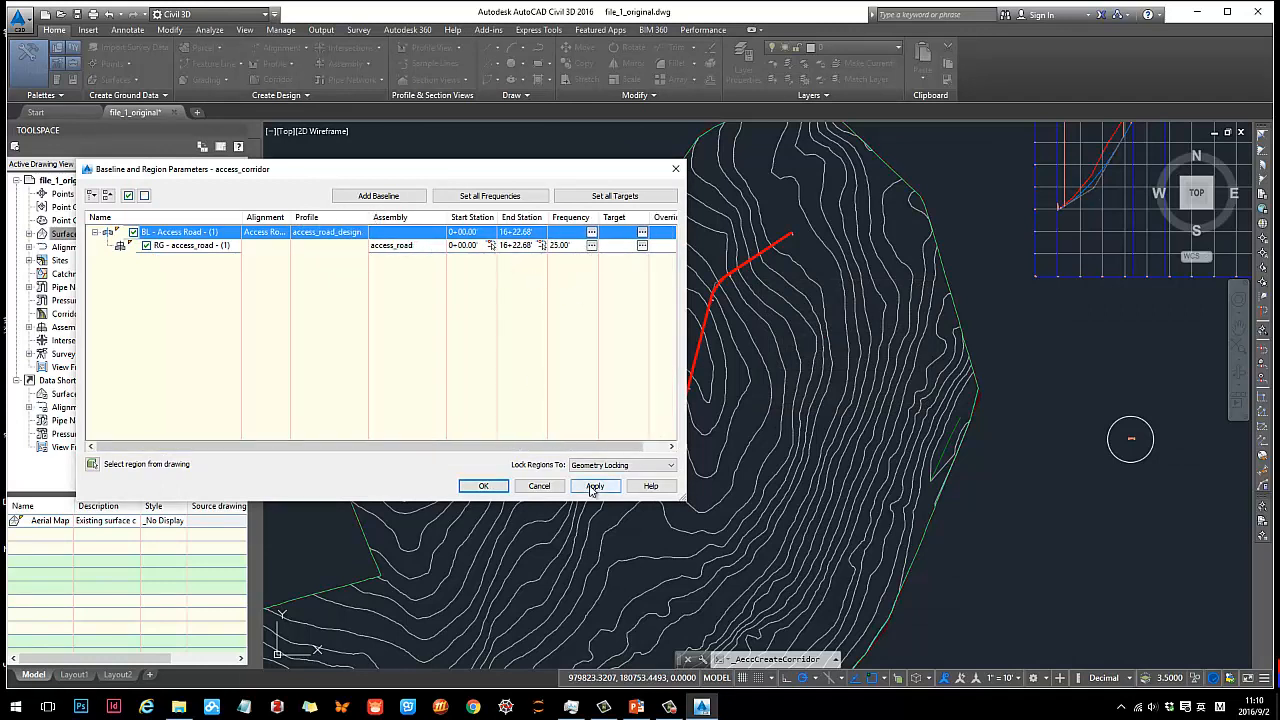
- Accept the baseline and region parameters and rebuild the corridor
click(484, 487)
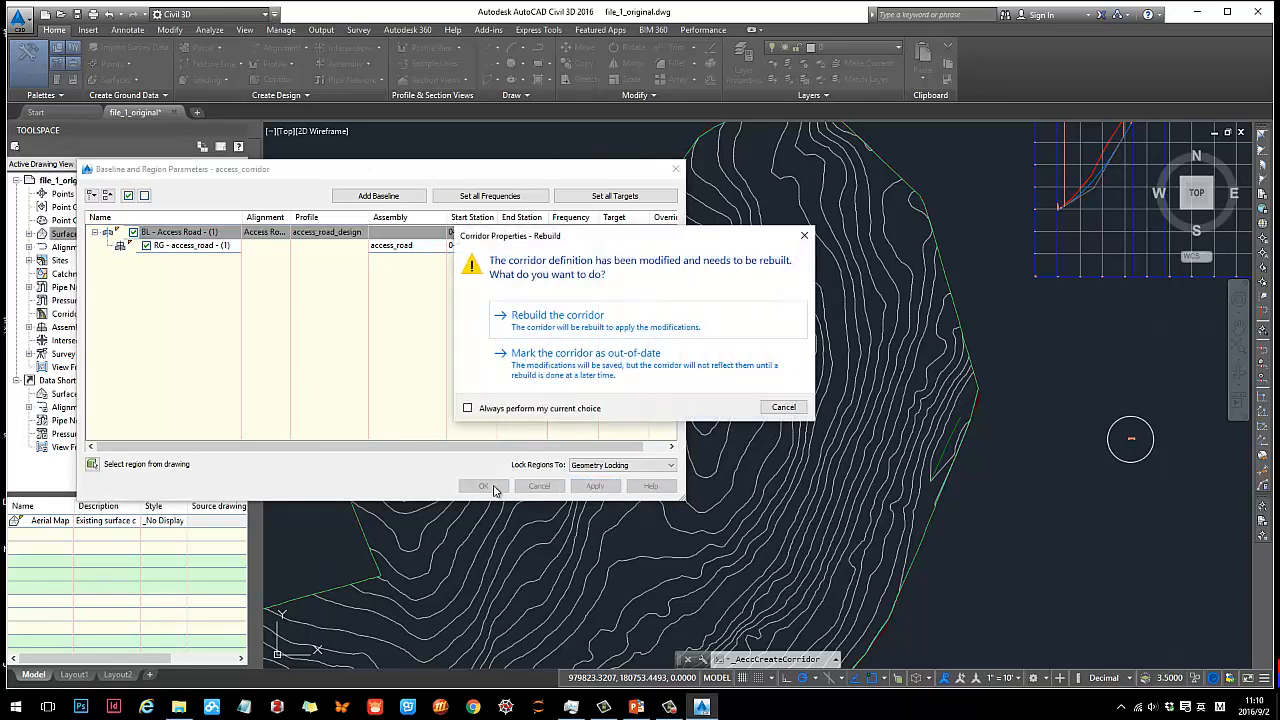
click(543, 322)
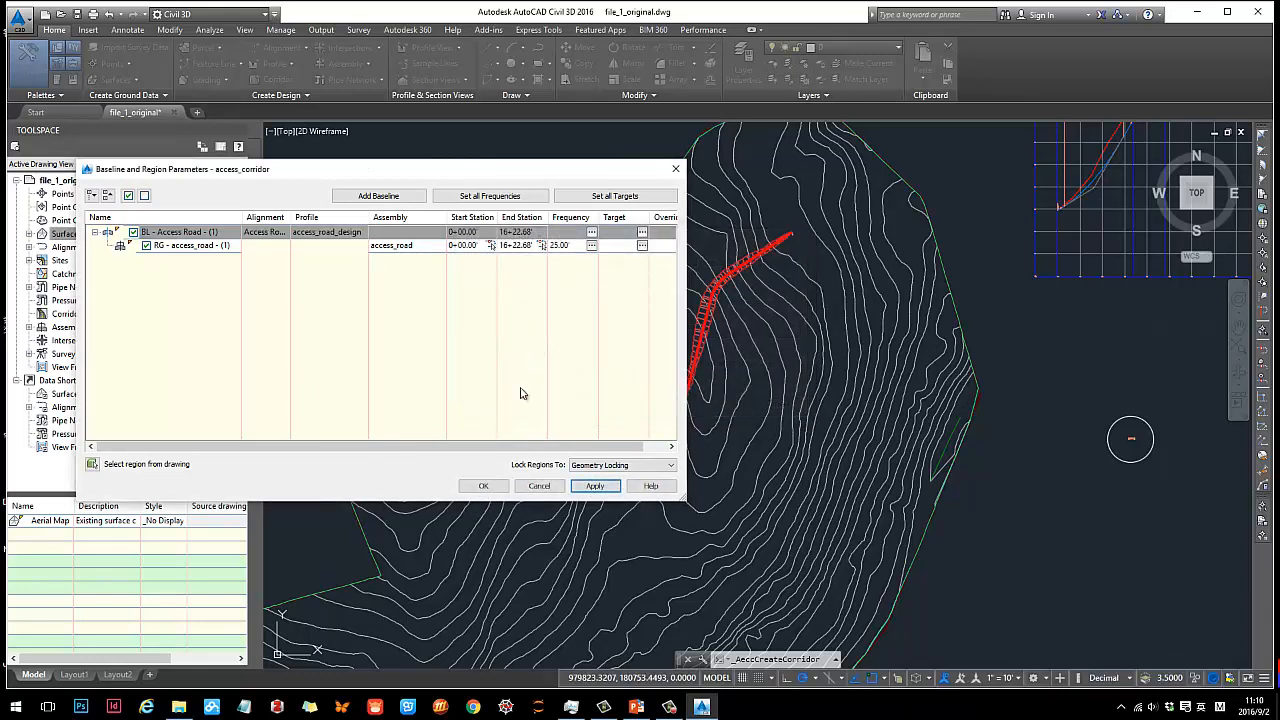
click(484, 487)
- Inspect the new corridor along its length in plan and from a tilted 3D angle in Object Viewer
scroll(640, 415, up, 4)
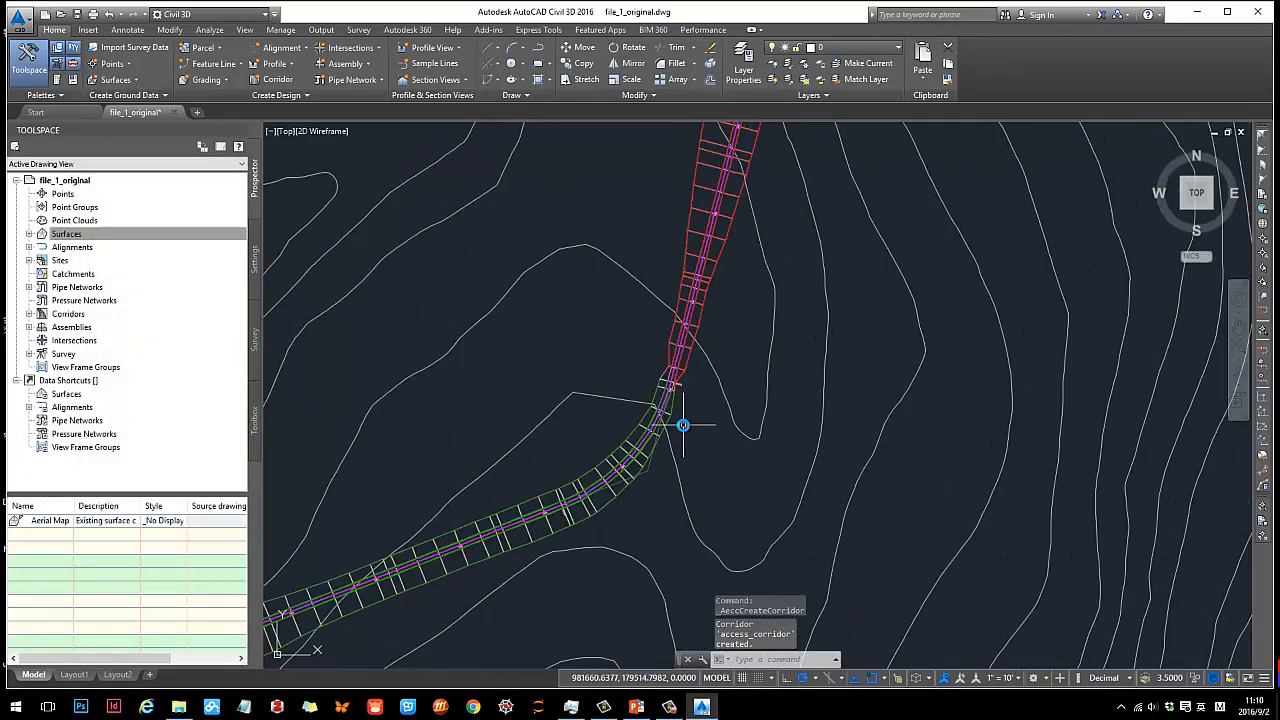
scroll(697, 280, down, 5)
middle_drag(696, 246, 636, 338)
scroll(624, 329, up, 5)
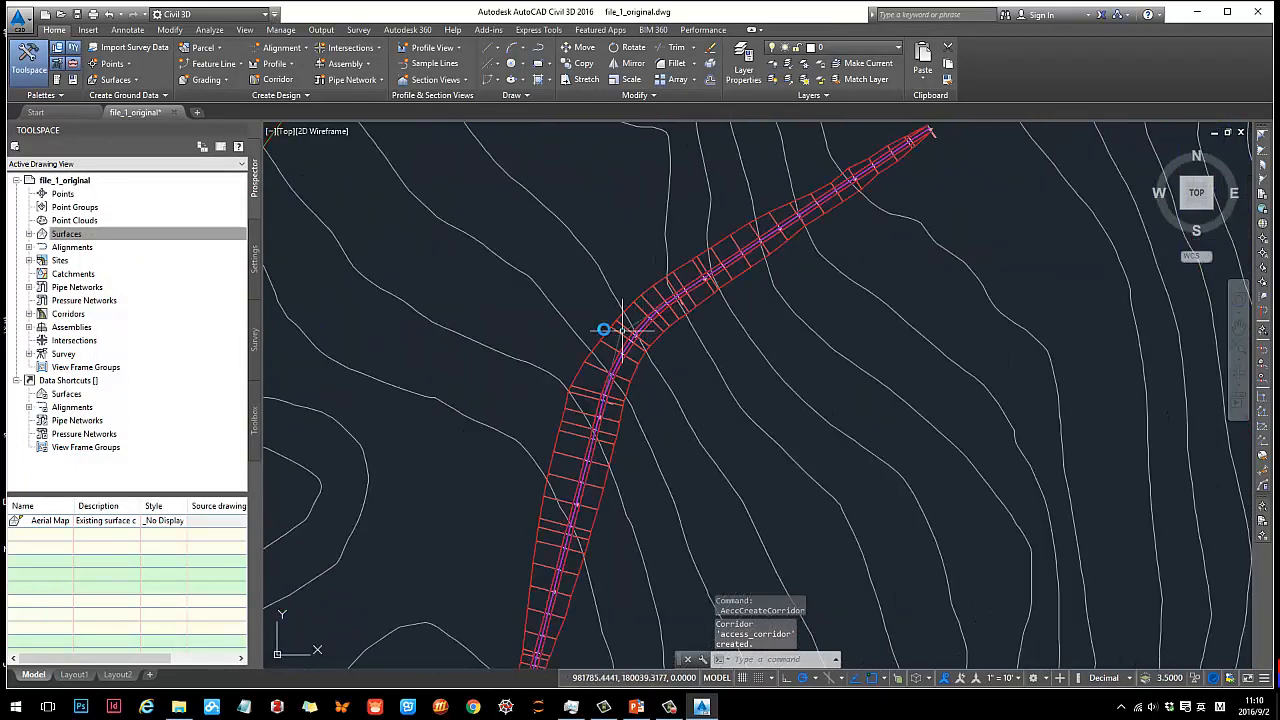
scroll(714, 246, down, 6)
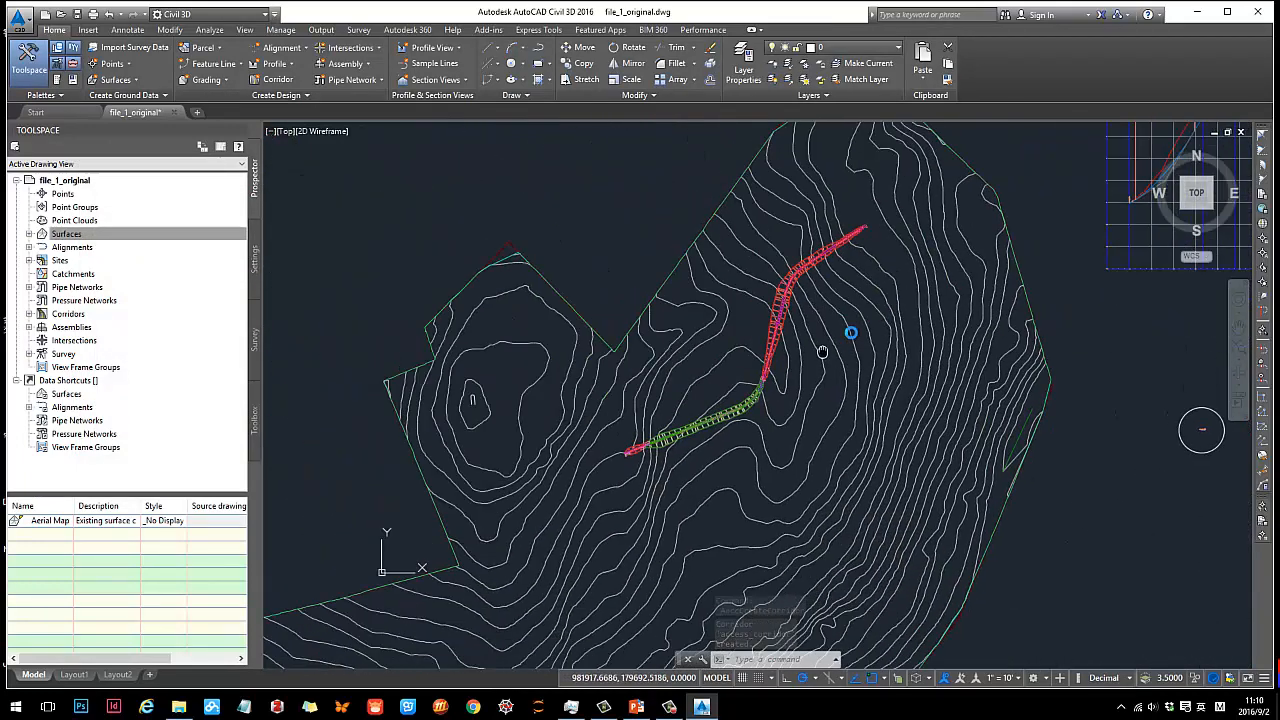
scroll(762, 292, up, 4)
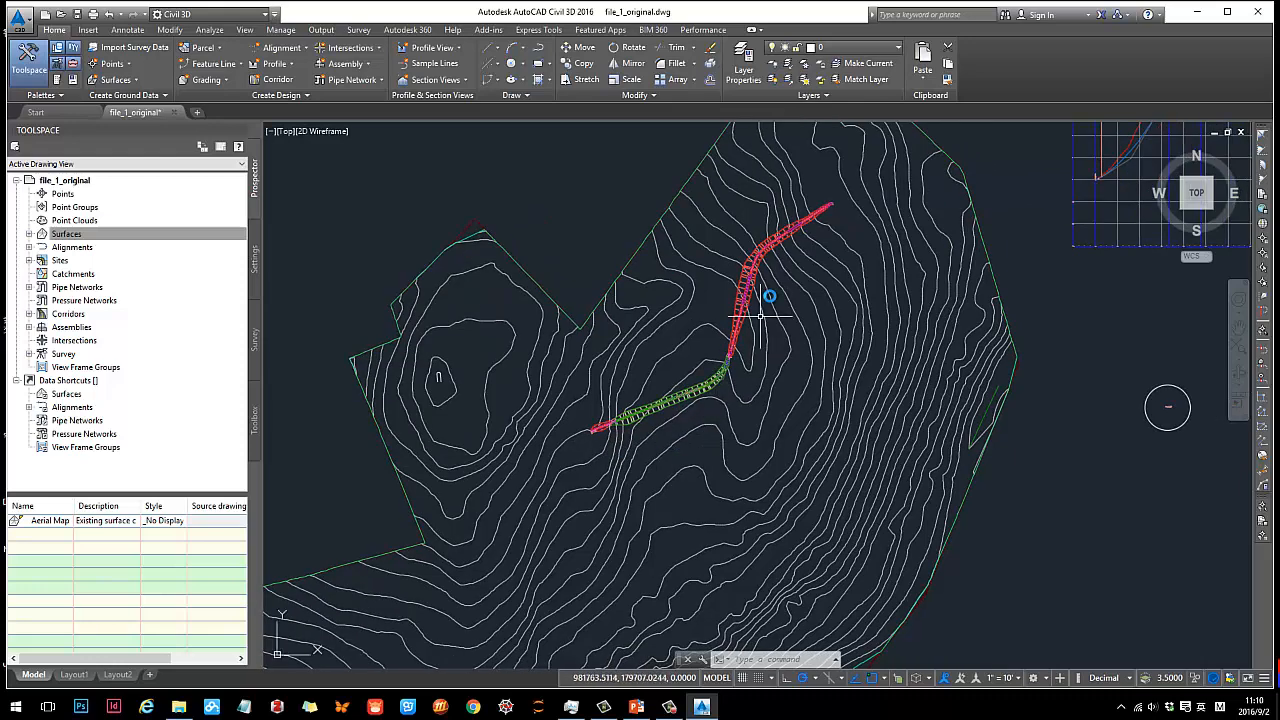
click(726, 262)
right_click(724, 270)
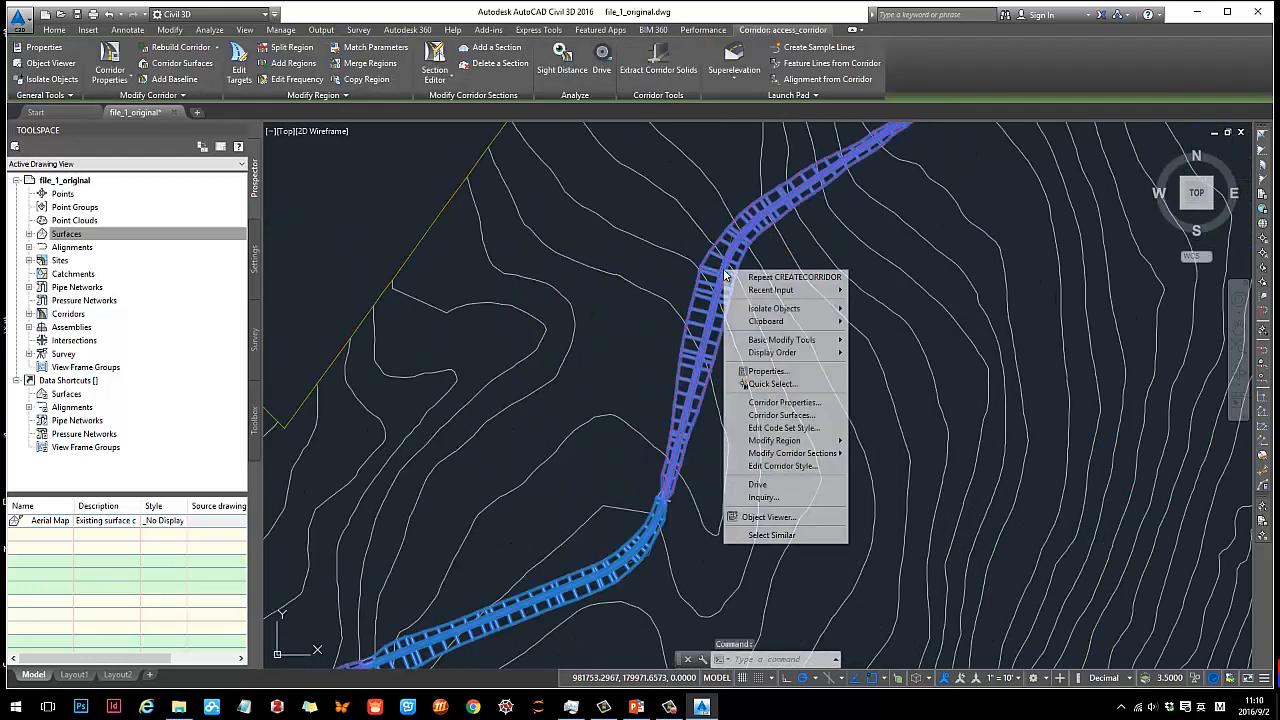
click(777, 517)
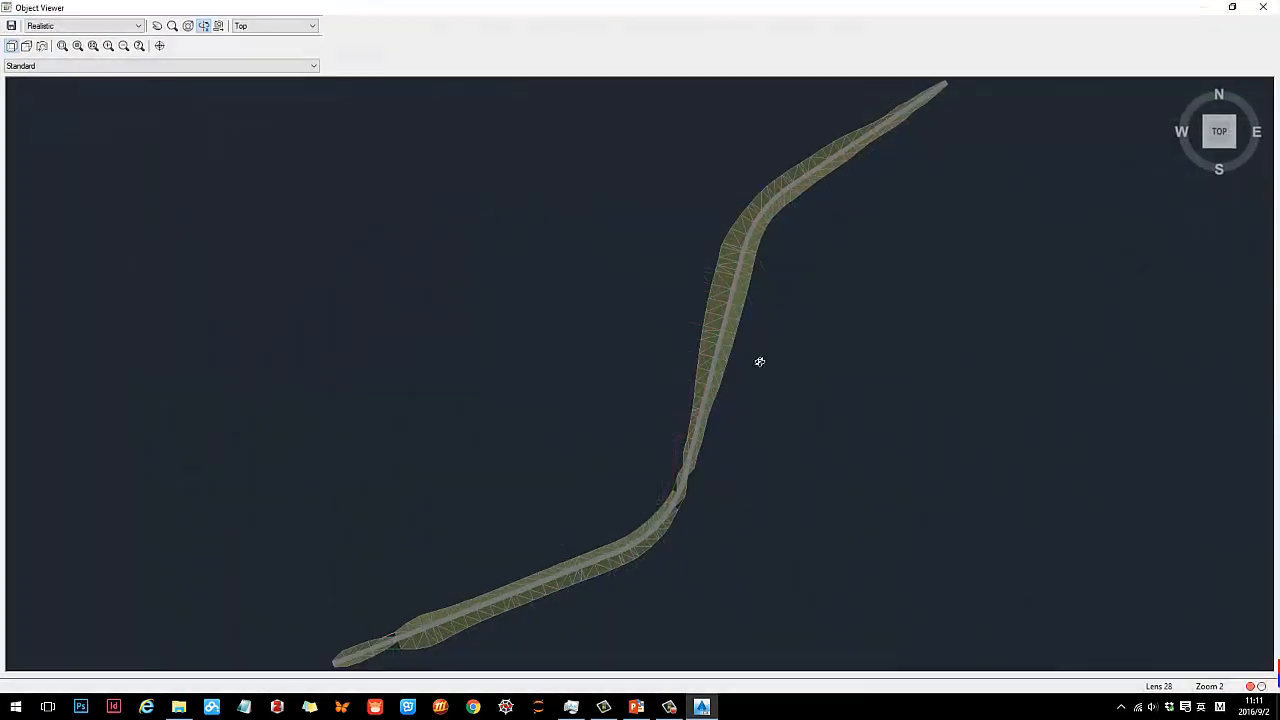
drag(760, 360, 645, 312)
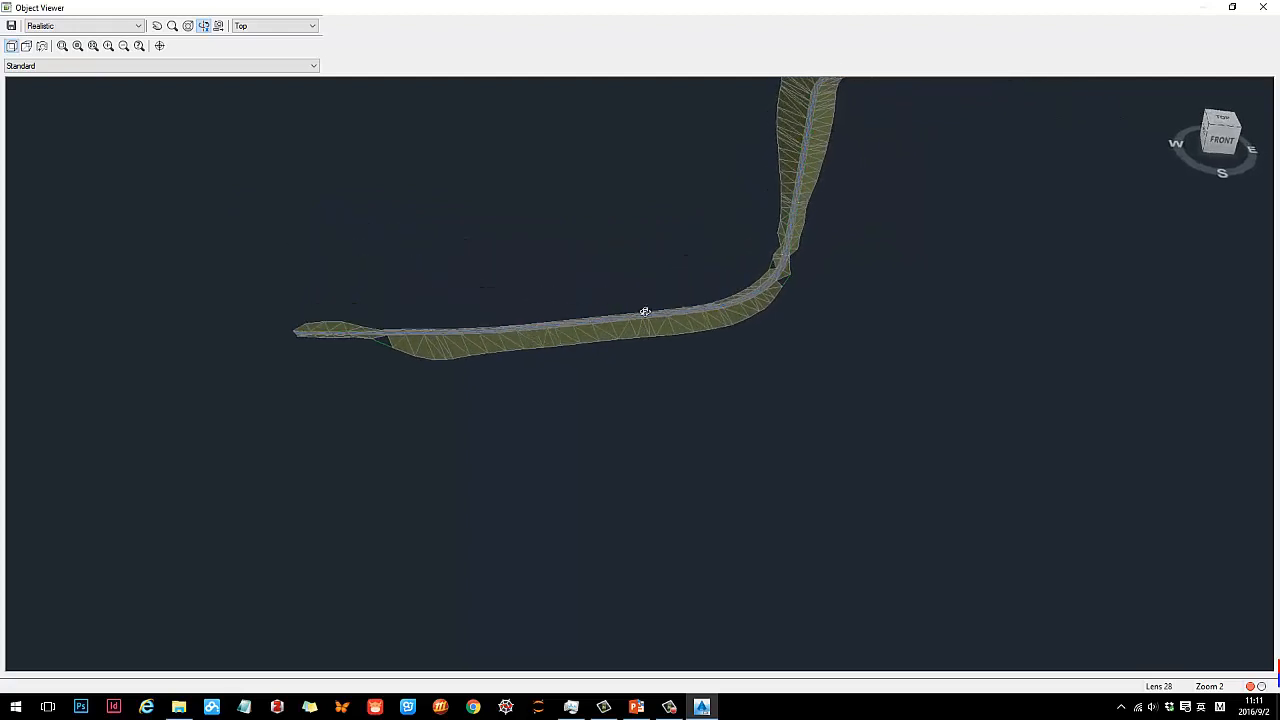
drag(481, 343, 673, 298)
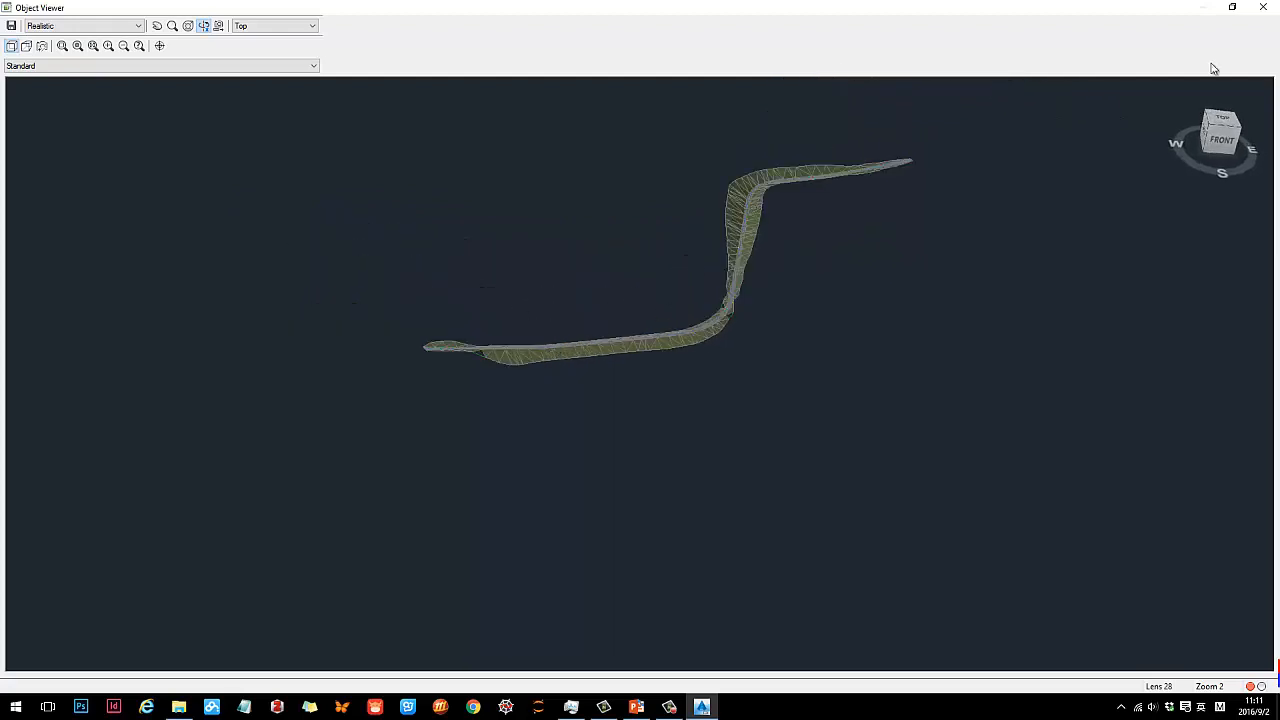
scroll(746, 388, down, 6)
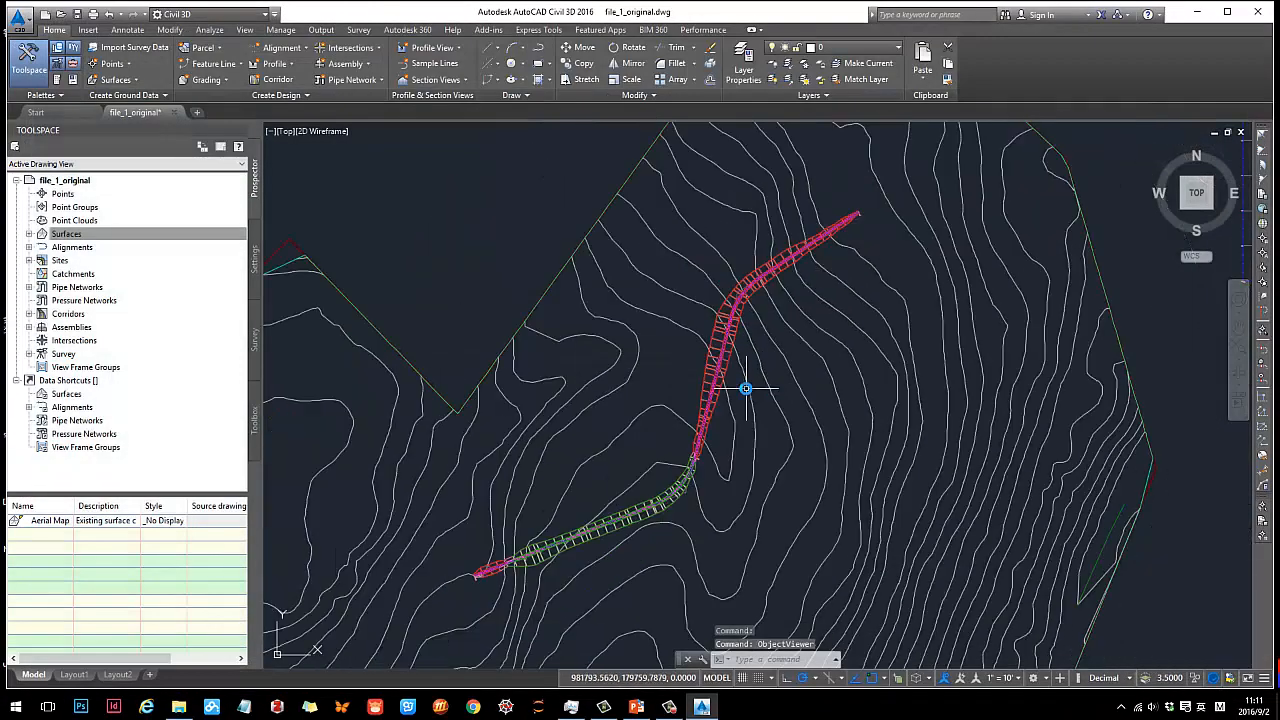
- Select the corridor in the drawing and examine the Corridors and Surfaces collections in the project tree
scroll(760, 342, up, 5)
click(748, 299)
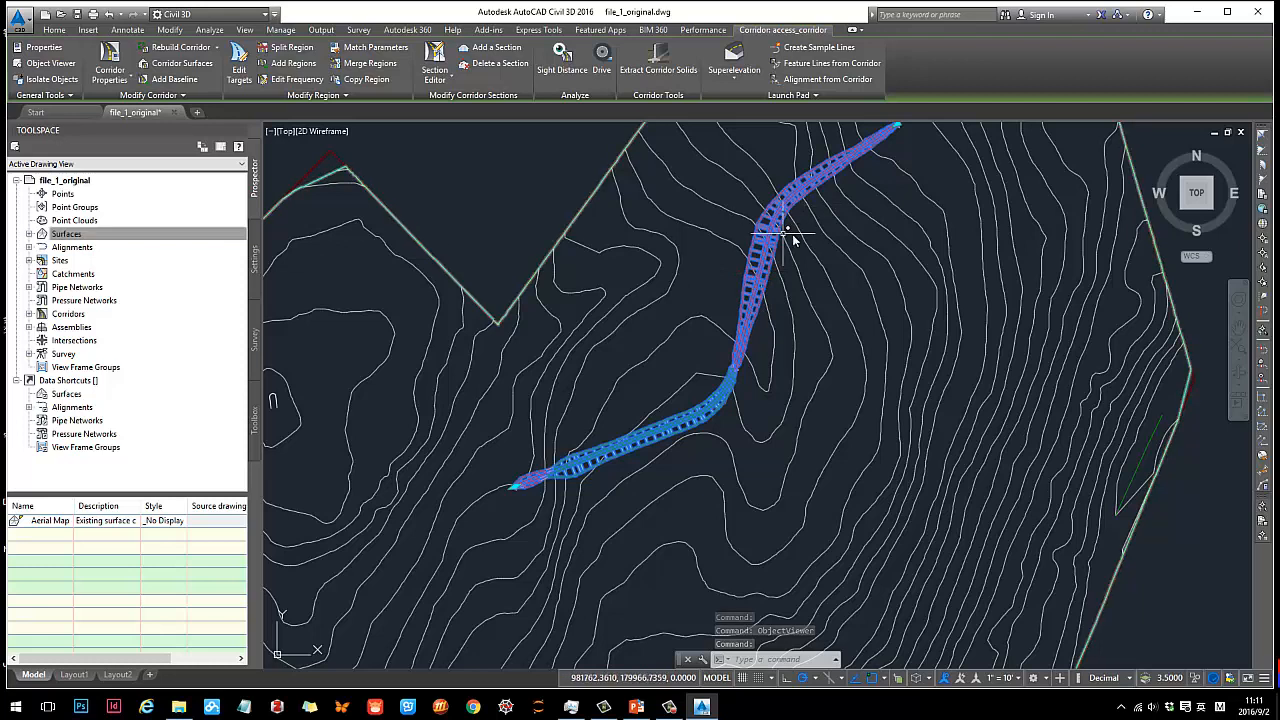
click(30, 314)
click(42, 328)
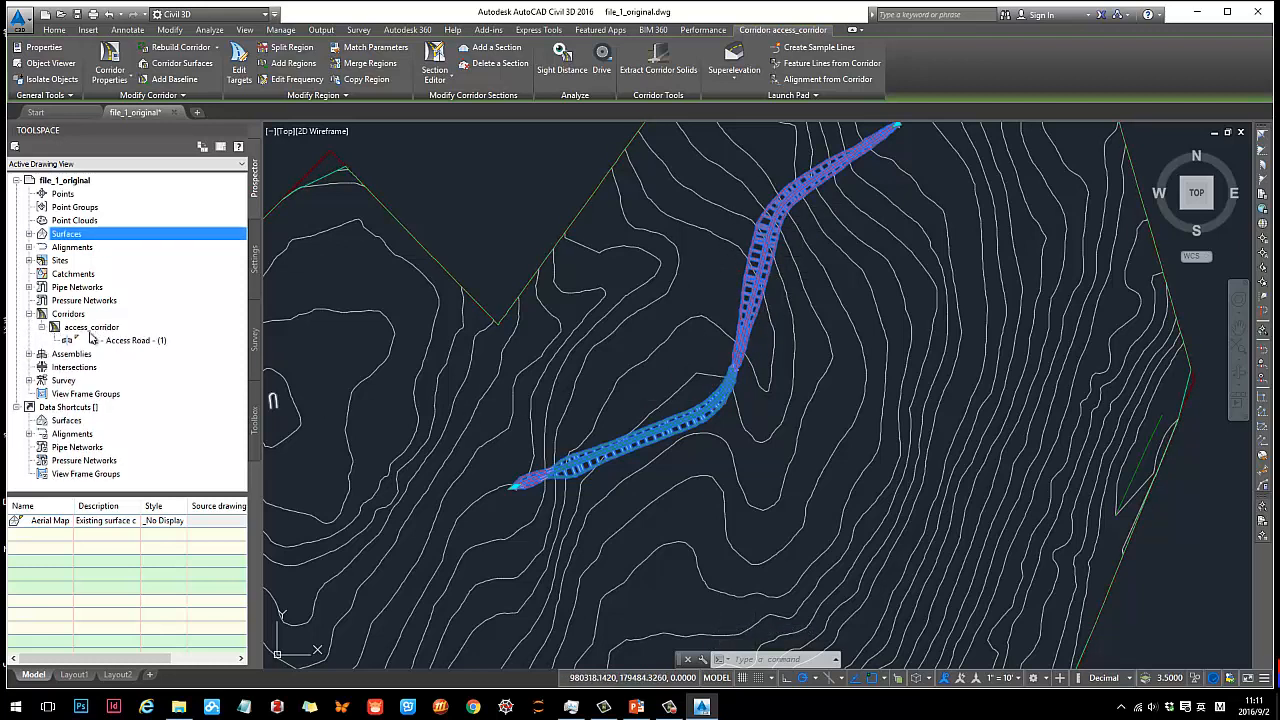
click(42, 327)
click(29, 314)
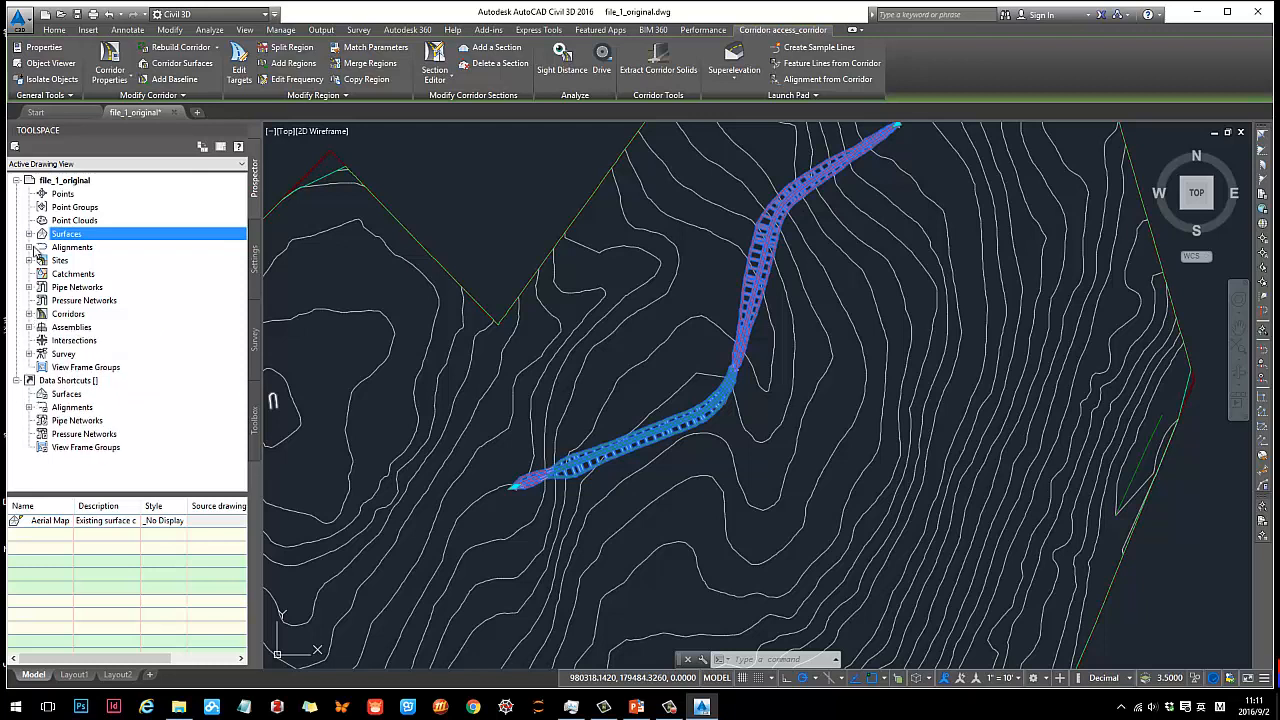
click(29, 234)
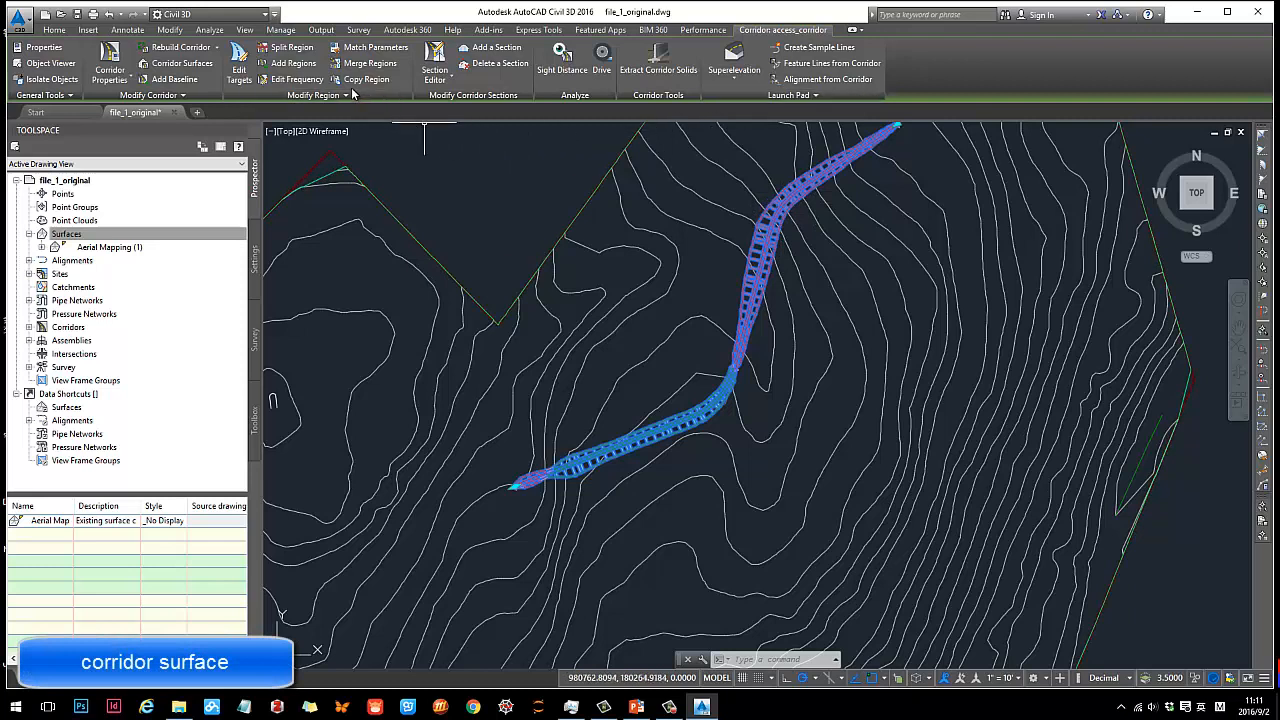
right_click(785, 200)
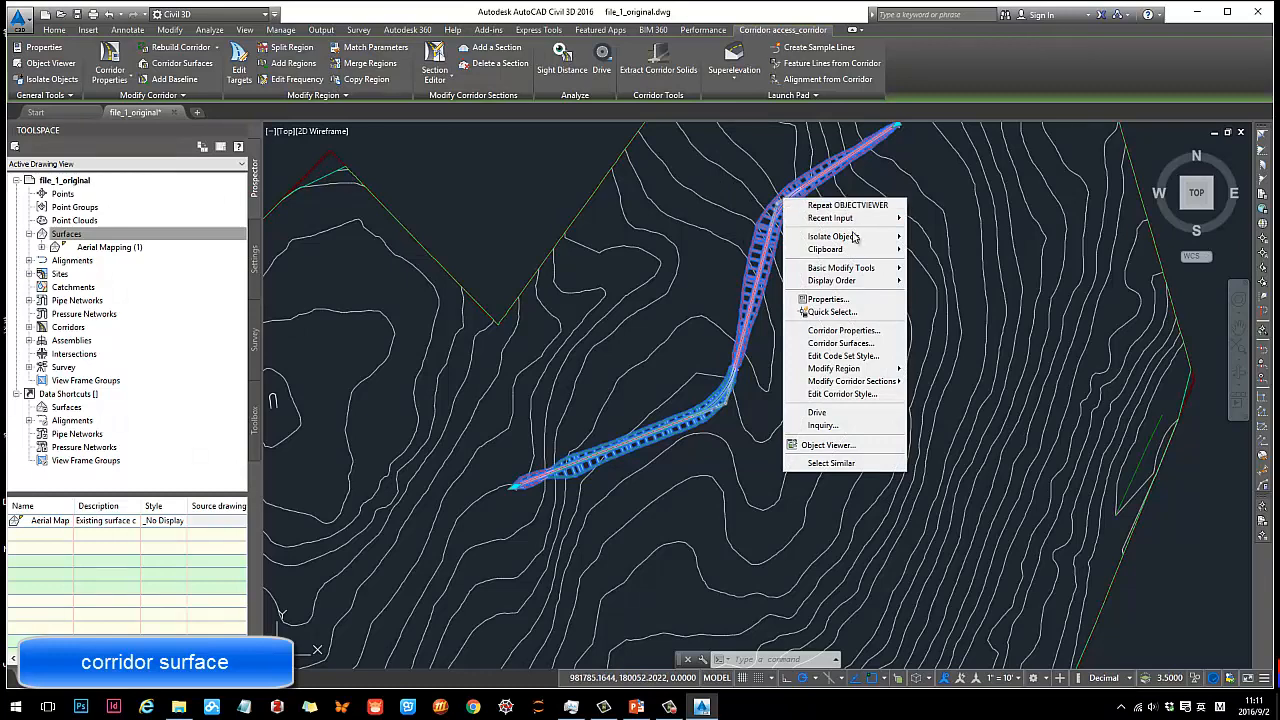
click(840, 343)
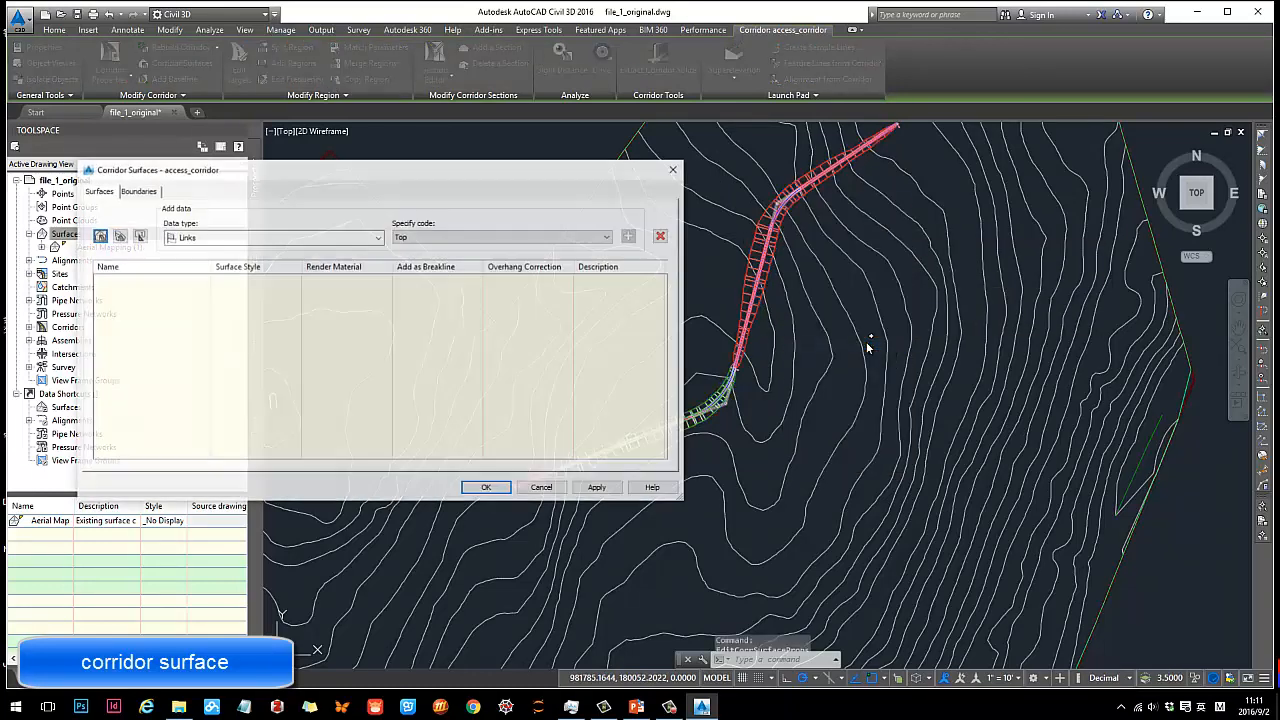
drag(510, 175, 962, 183)
click(592, 199)
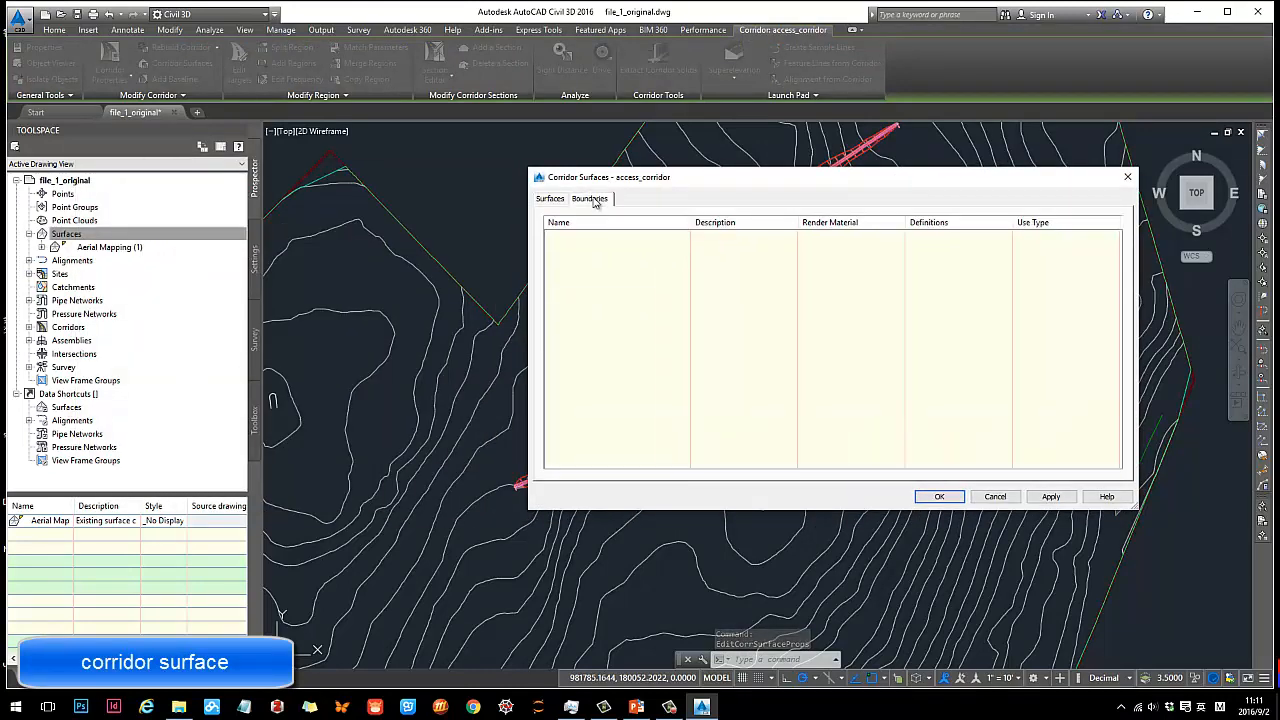
click(550, 200)
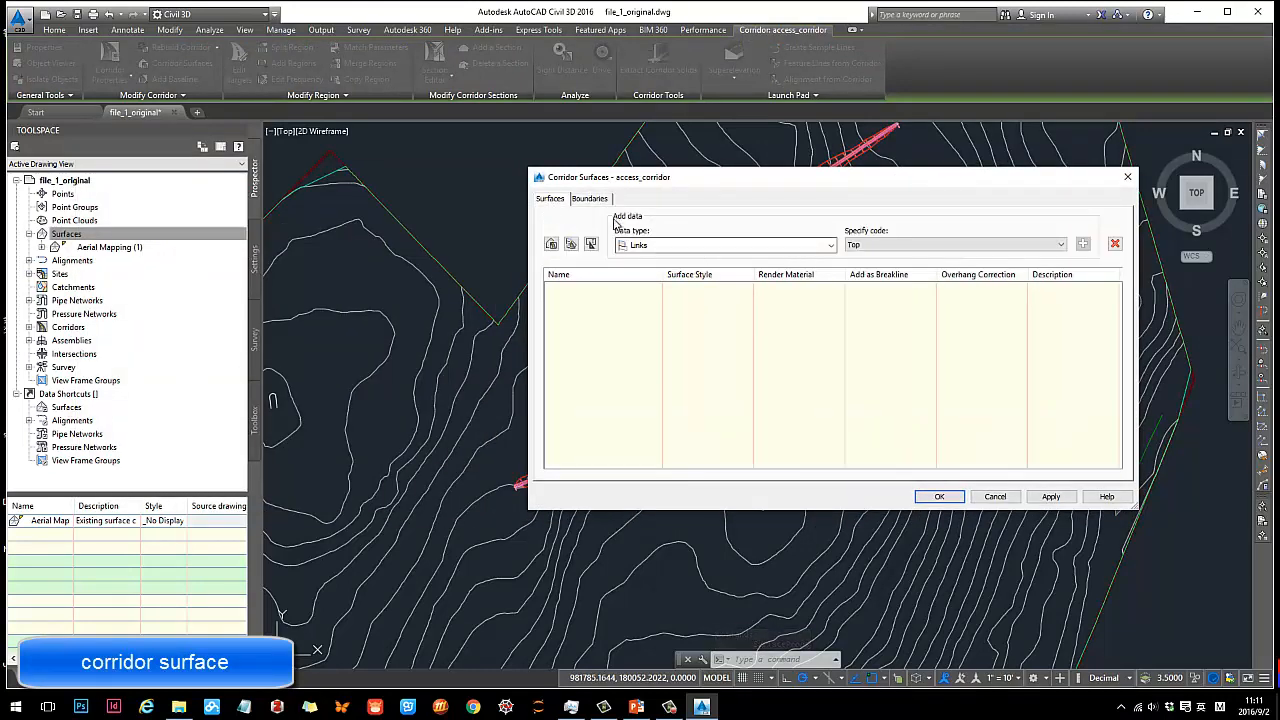
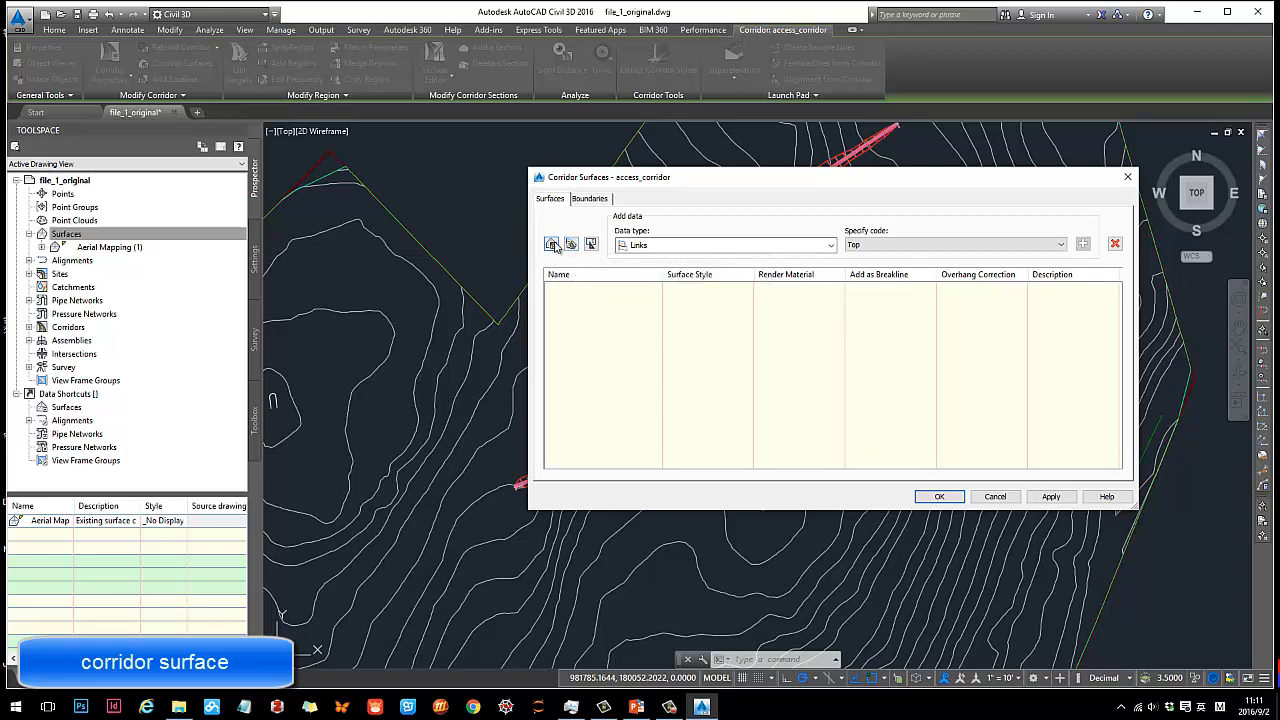
click(553, 245)
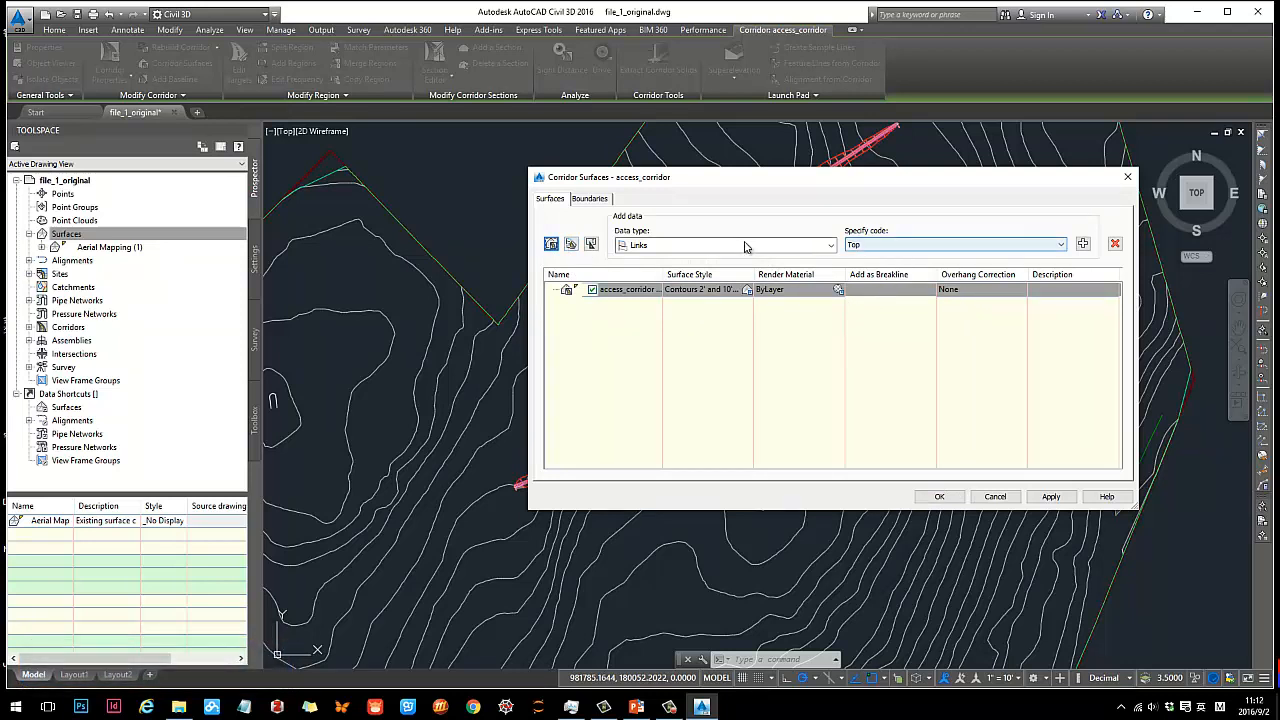
click(650, 250)
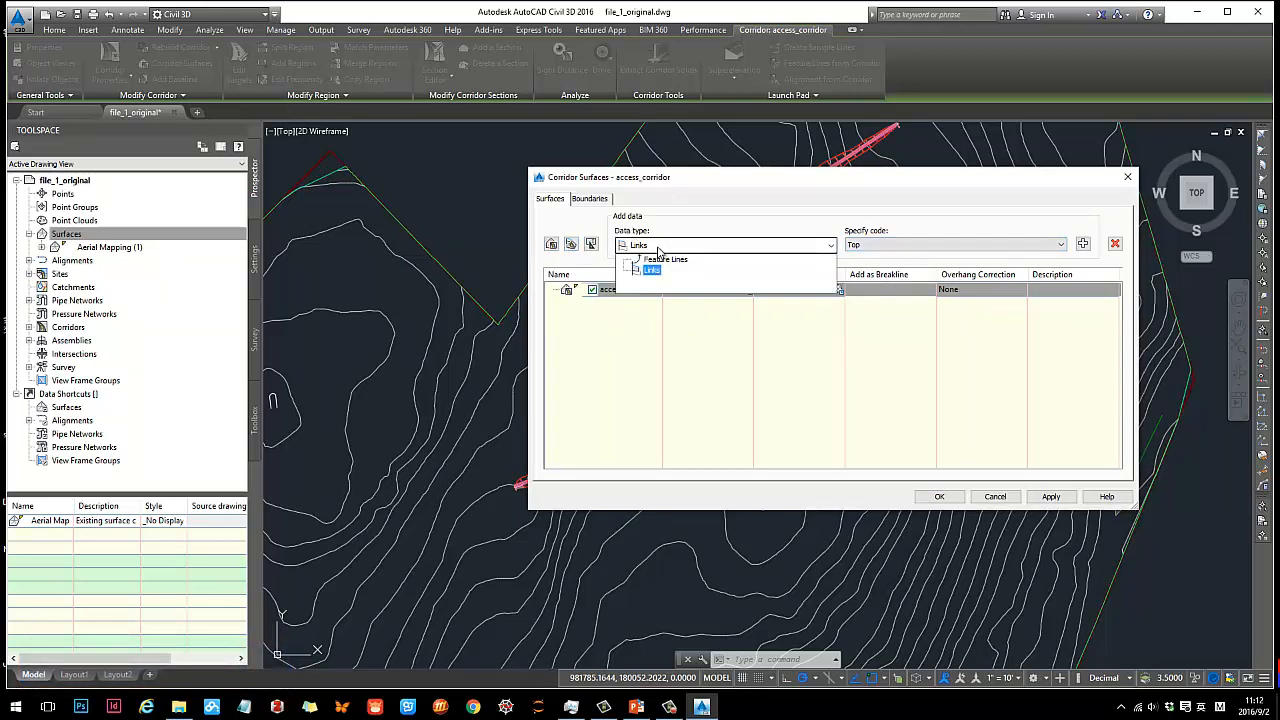
click(658, 252)
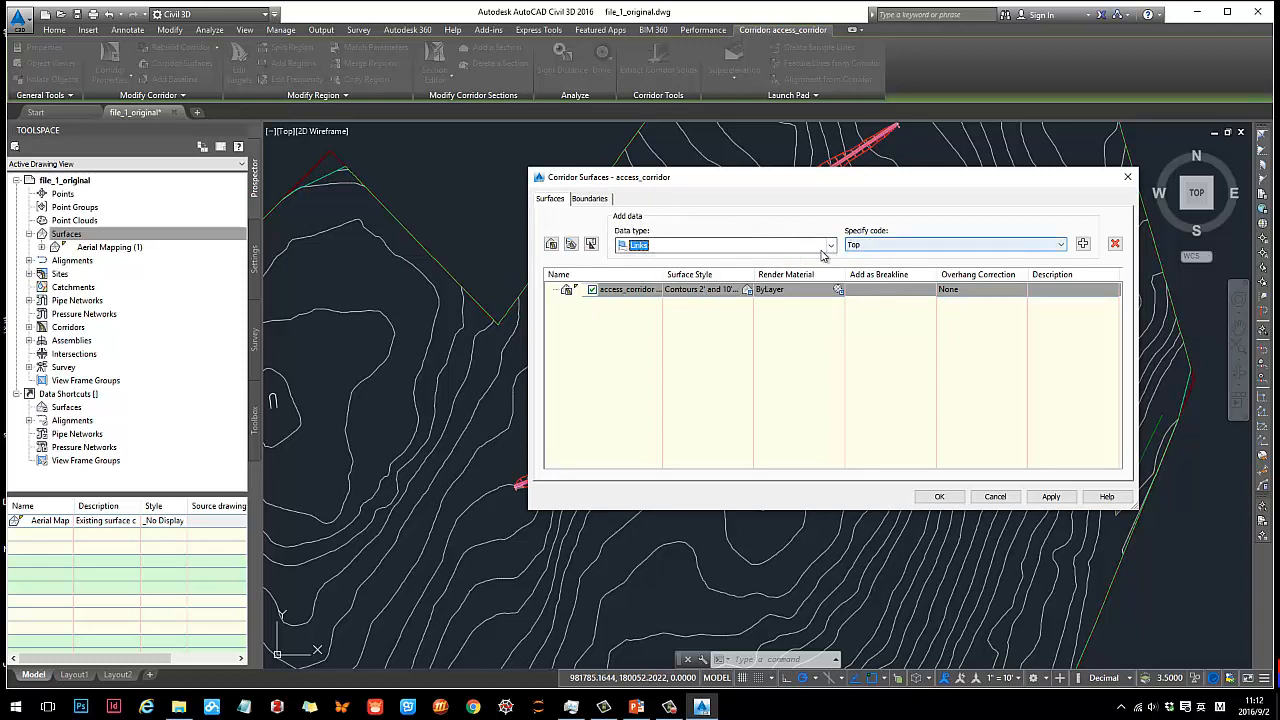
click(995, 496)
- Examine the BasicLane subassembly in the access_road assembly to read its shape codes and code set style
scroll(795, 409, down, 5)
scroll(795, 409, up, 10)
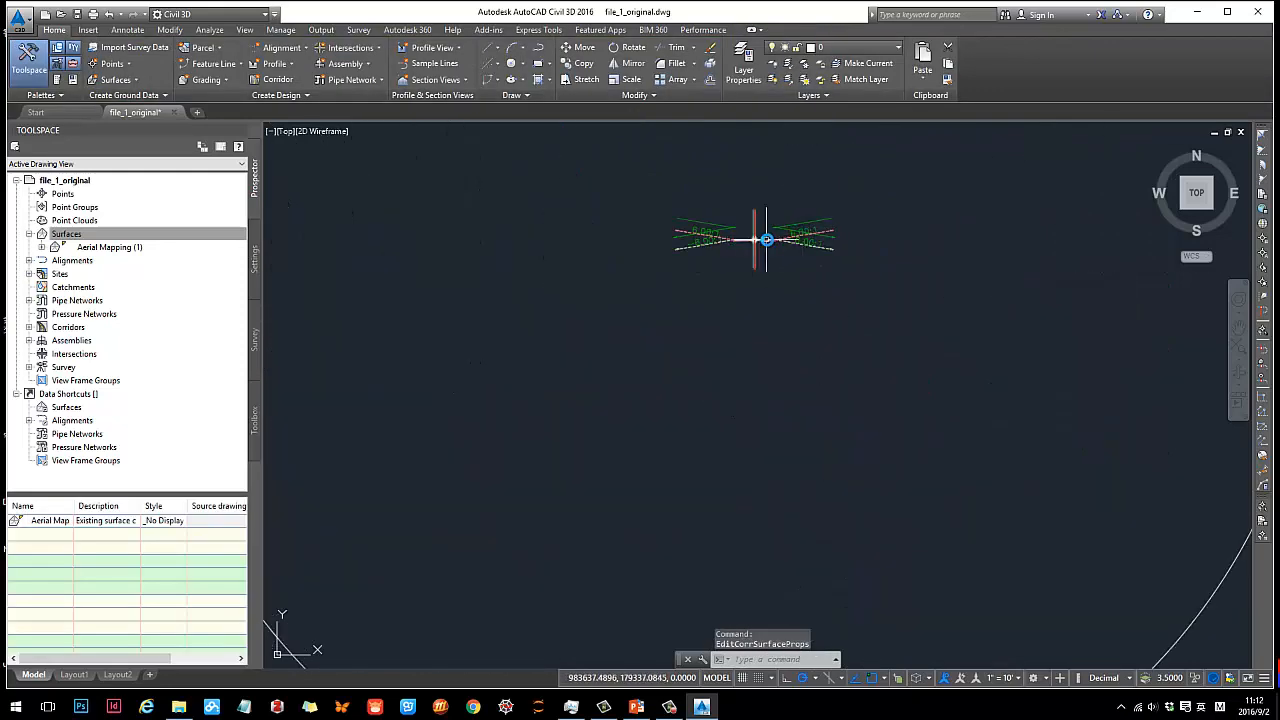
scroll(748, 243, up, 3)
click(728, 239)
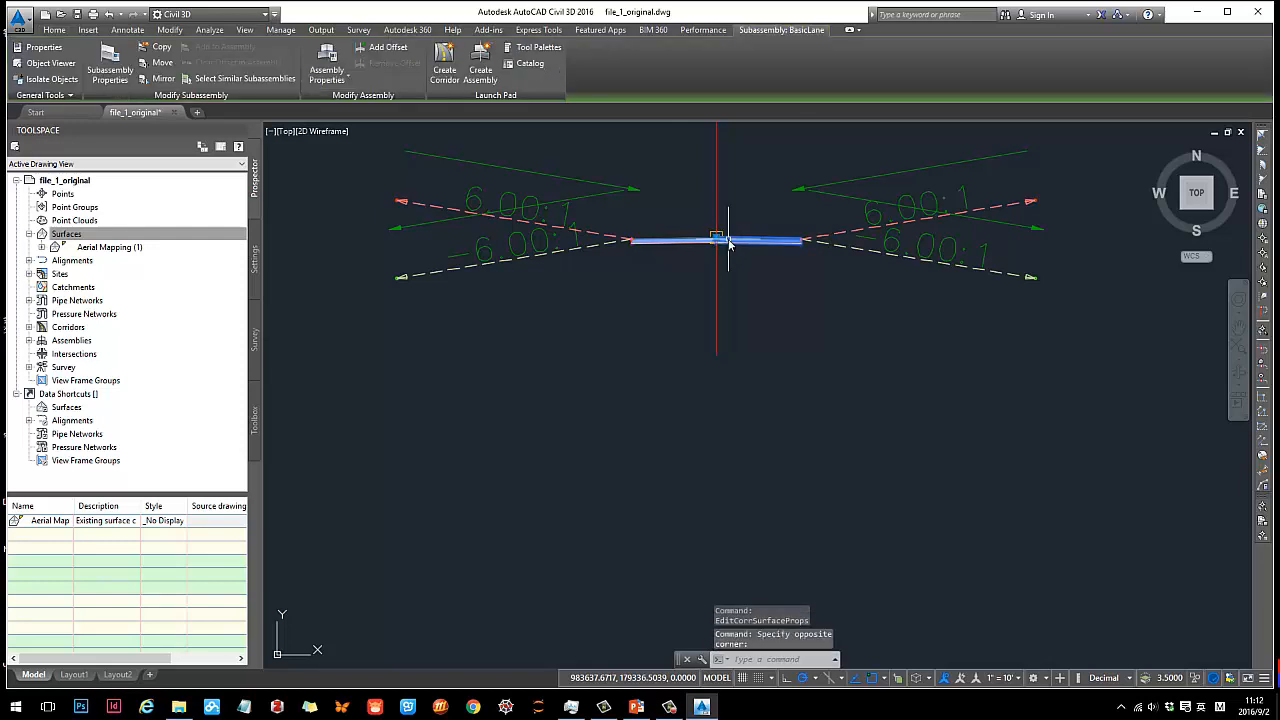
right_click(729, 243)
click(601, 298)
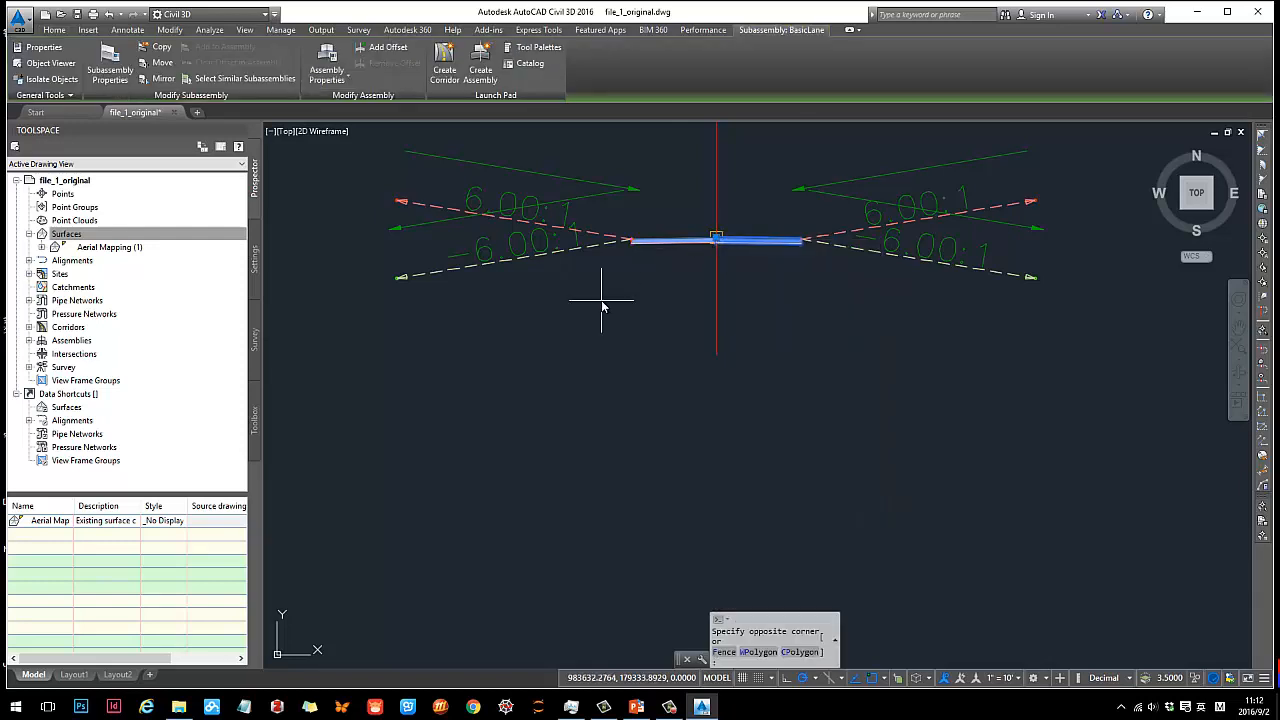
click(752, 300)
mouse_move(768, 246)
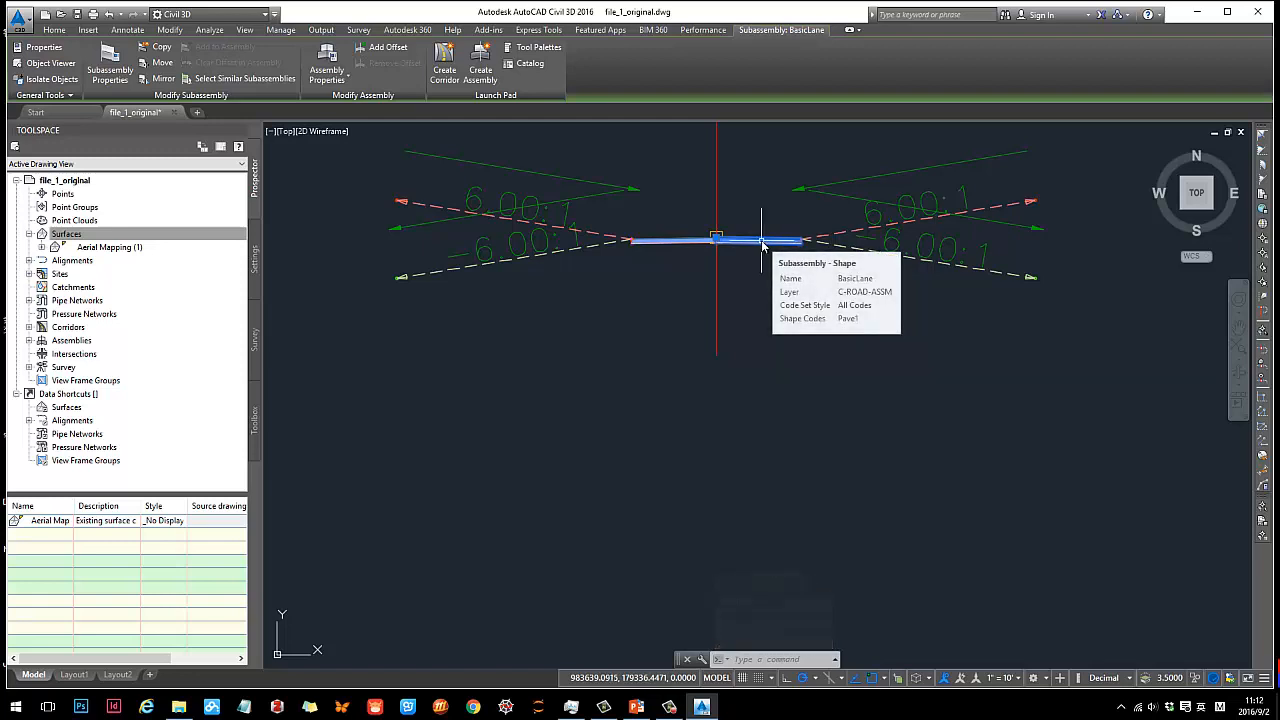
click(853, 234)
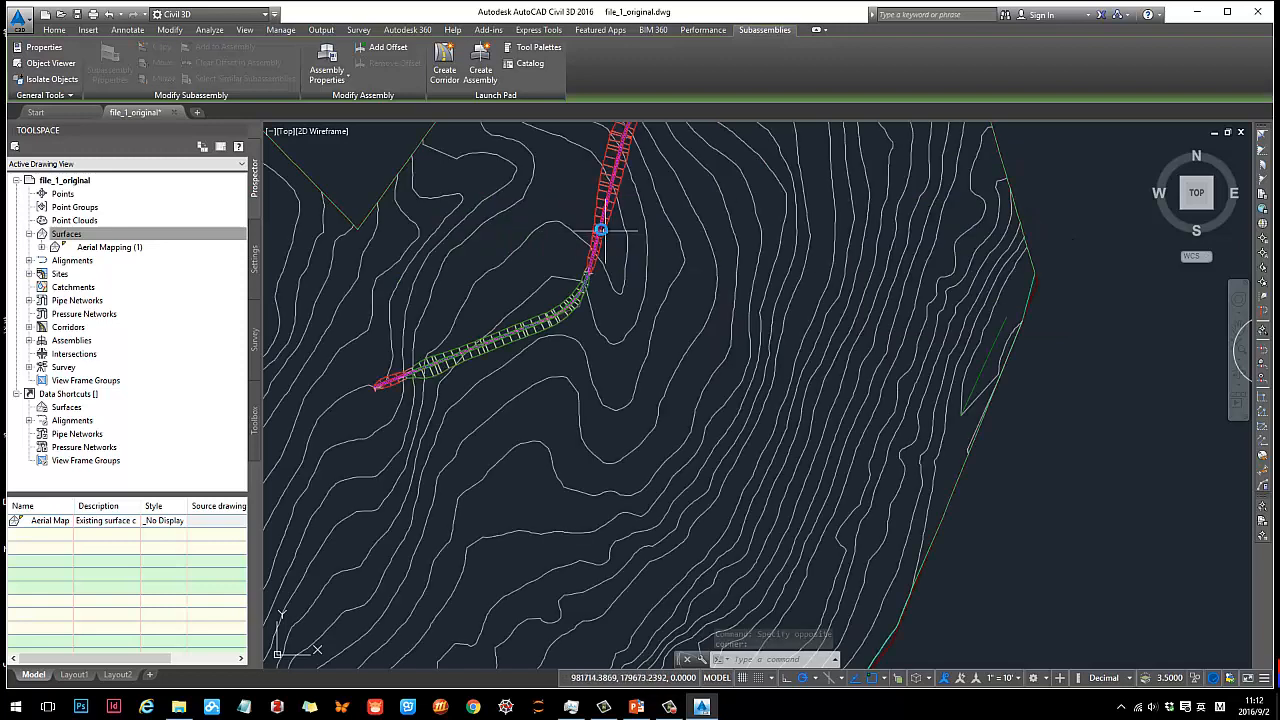
- Create a corridor surface for access_corridor and add the Pave link code to it
click(599, 228)
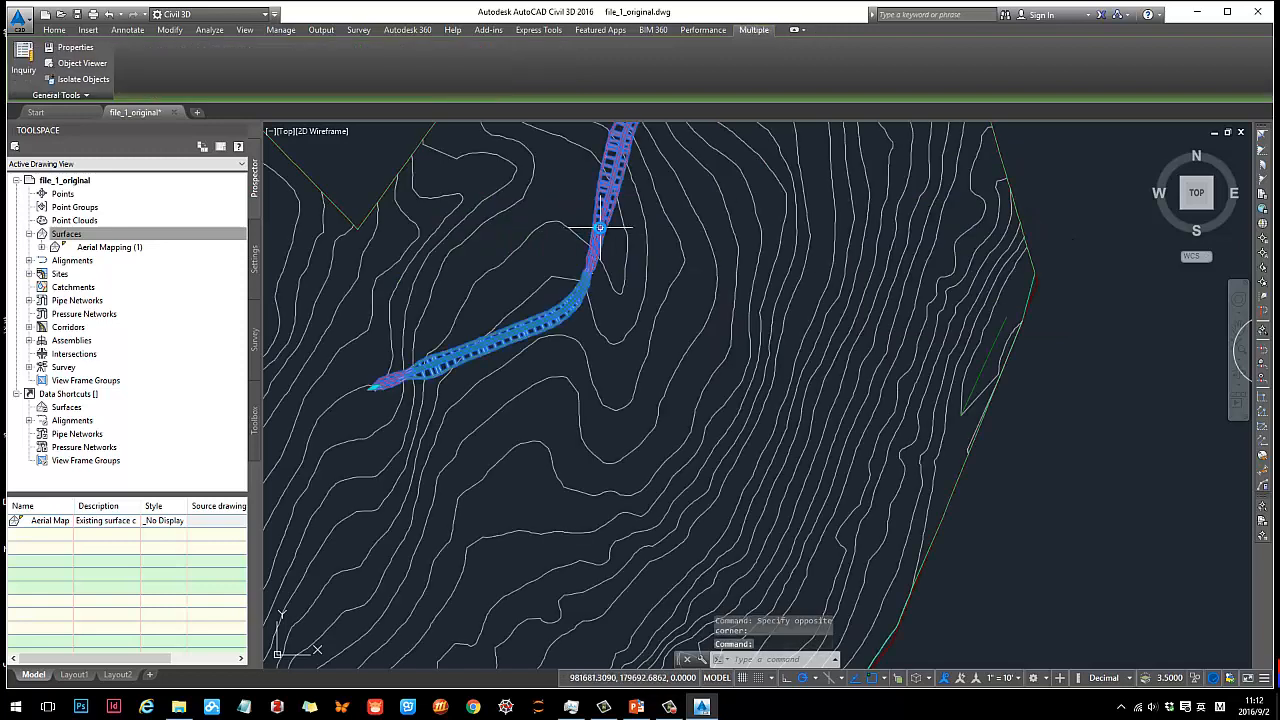
right_click(601, 233)
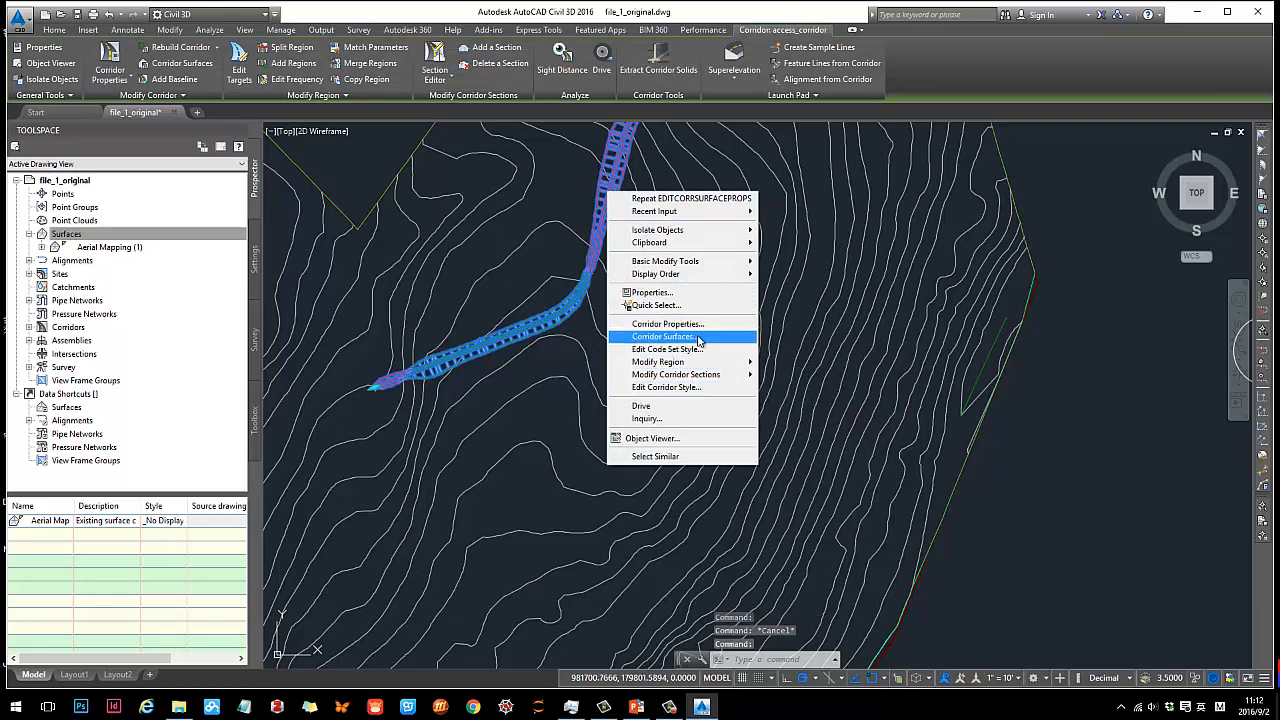
click(688, 336)
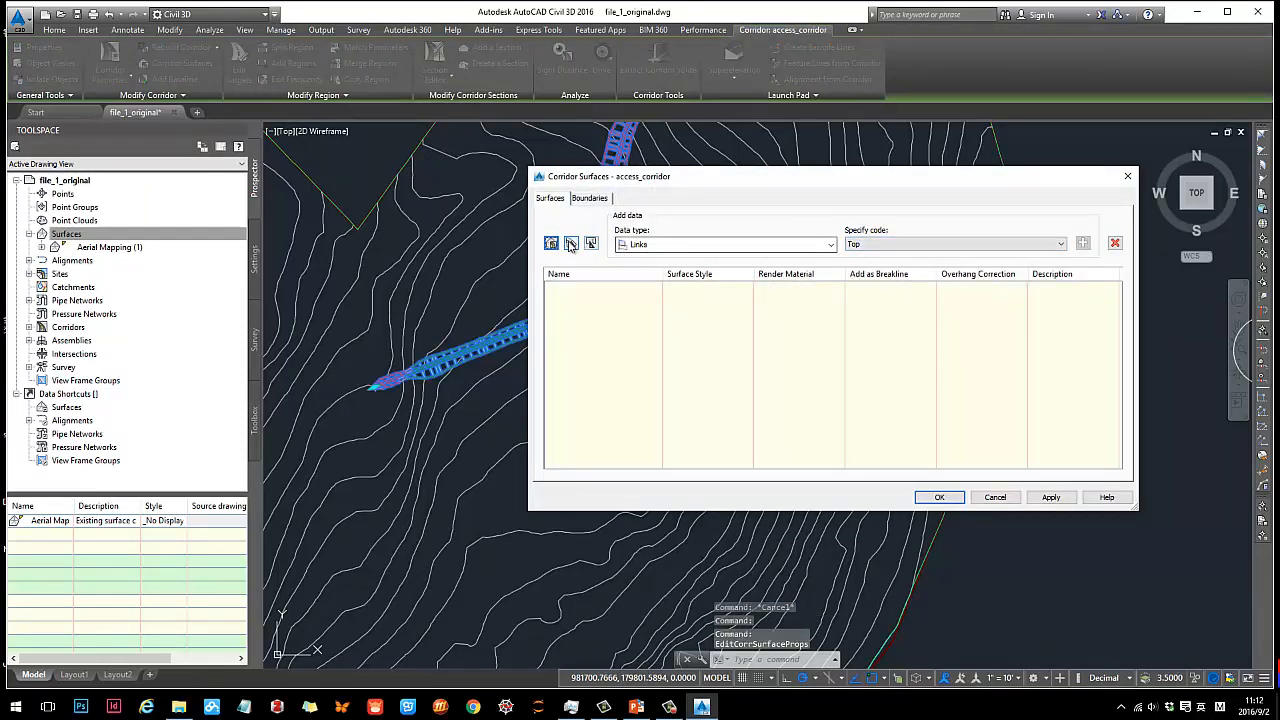
click(551, 244)
click(885, 244)
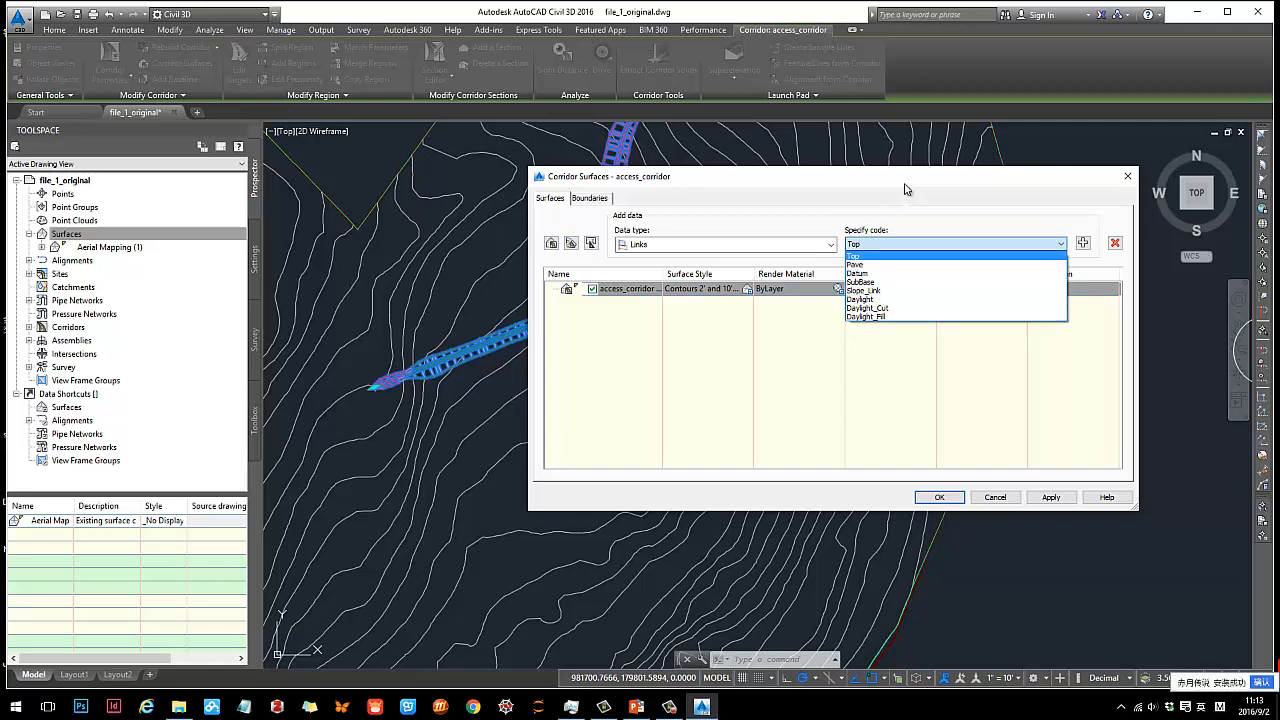
click(815, 228)
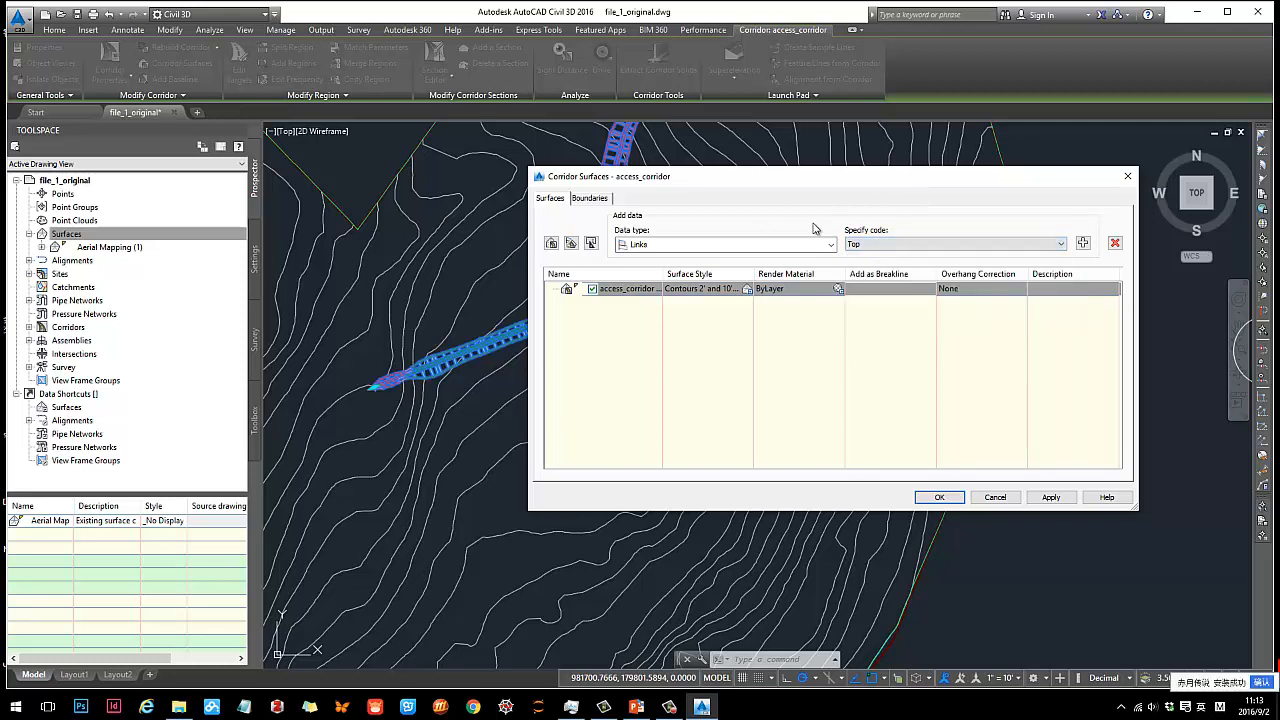
click(1005, 246)
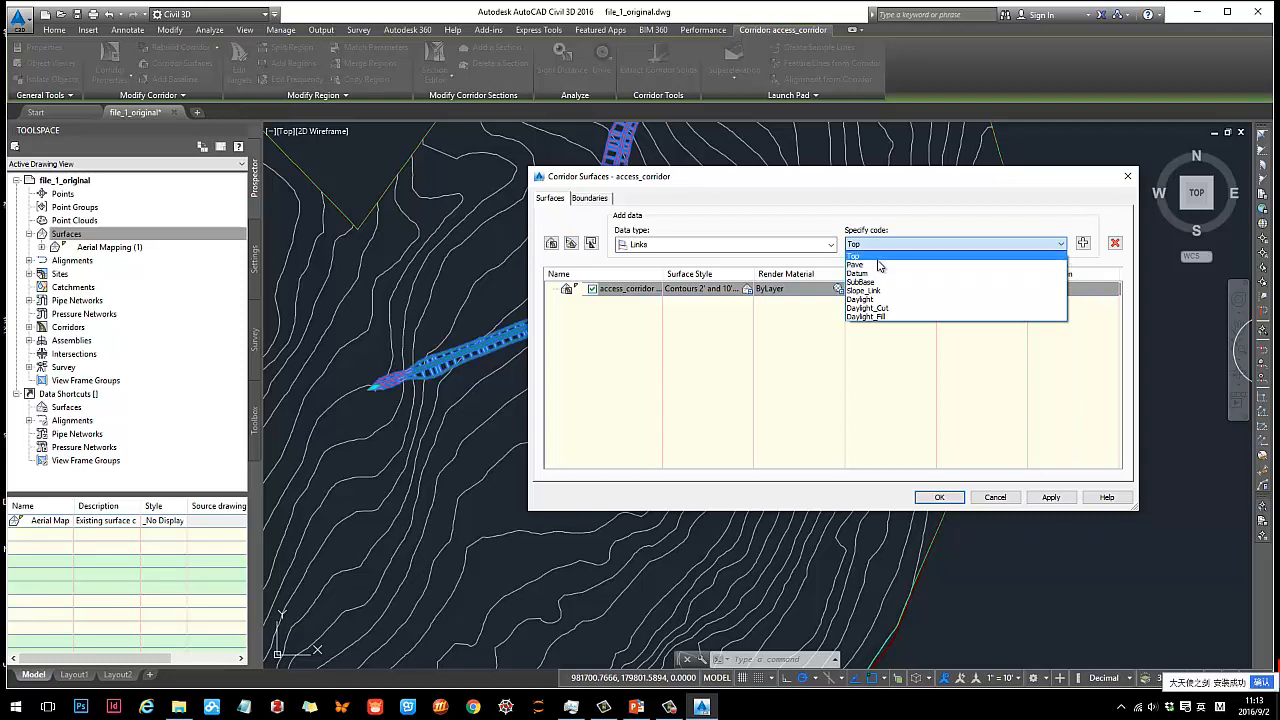
key(Escape)
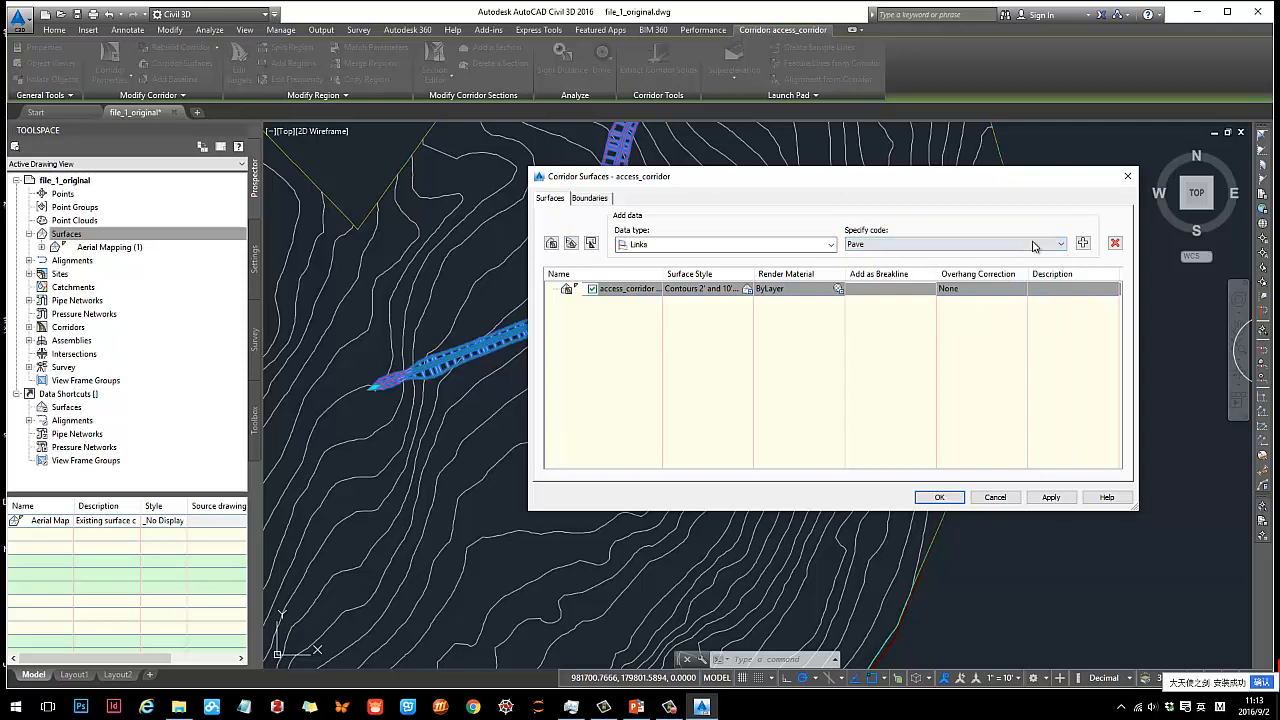
click(1083, 242)
- Add the Daylight link code to the corridor surface and accept the changes to build it
click(983, 244)
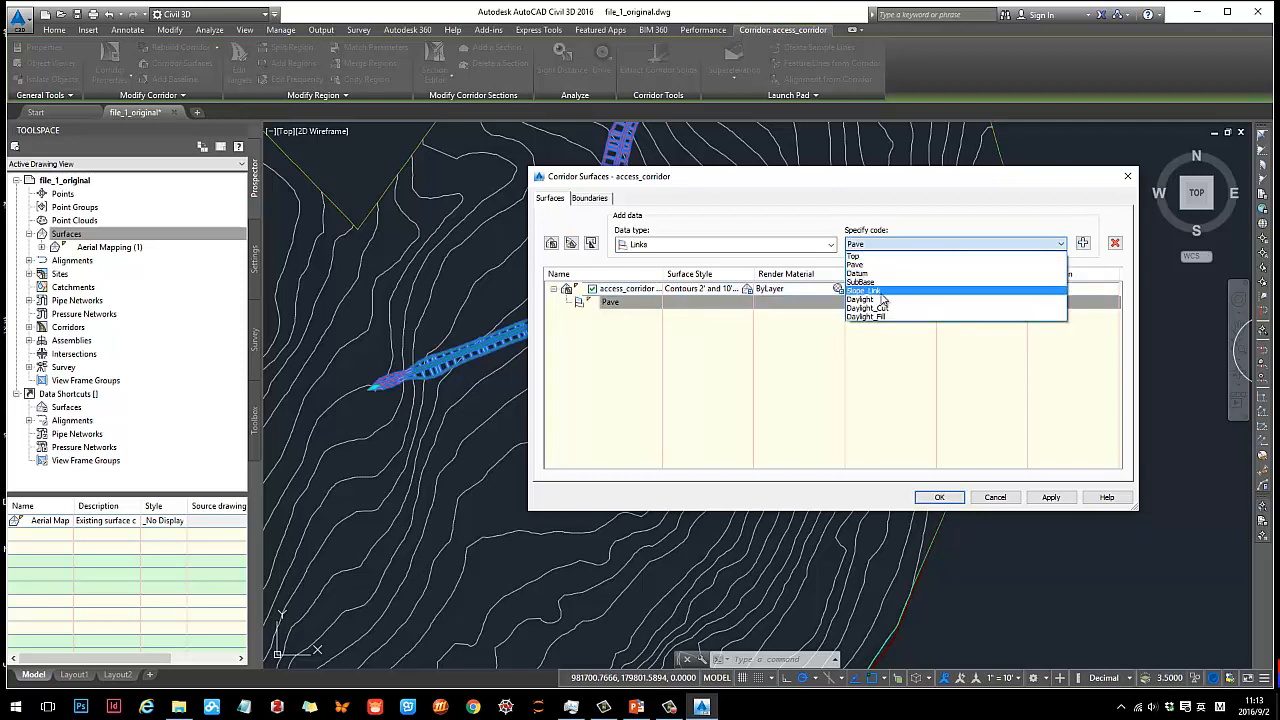
key(Escape)
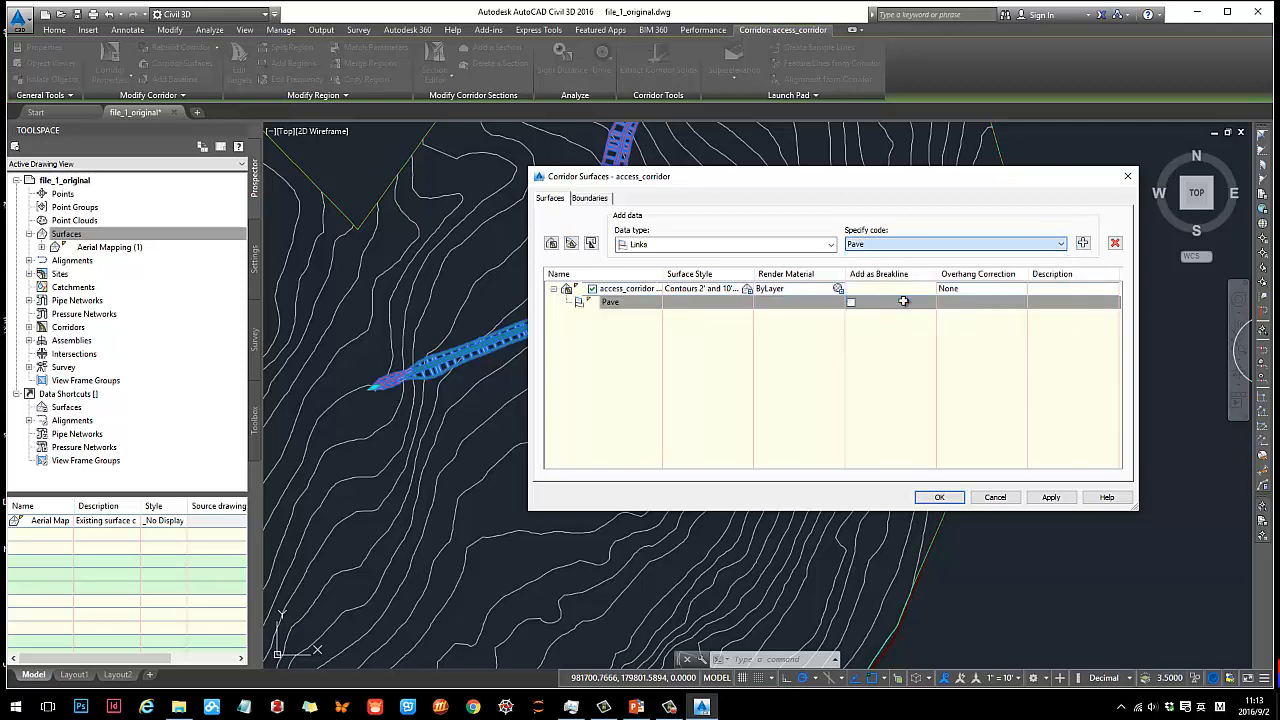
click(1047, 497)
click(605, 328)
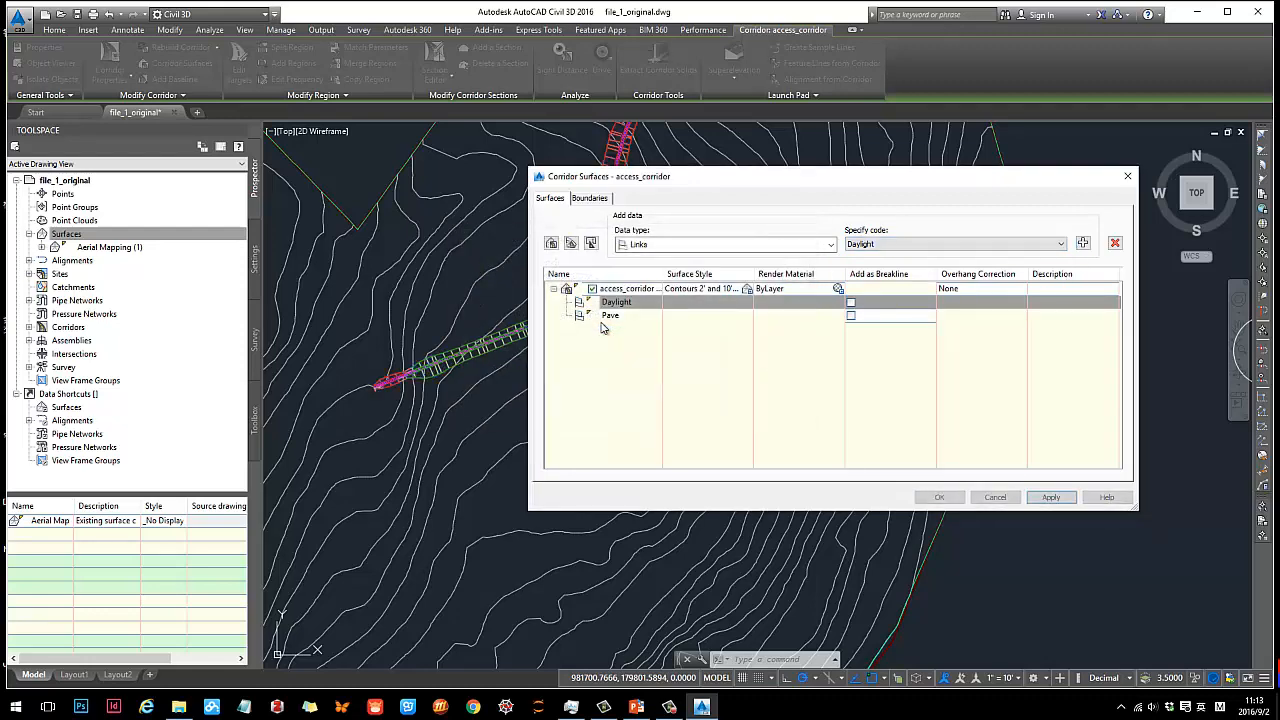
click(941, 497)
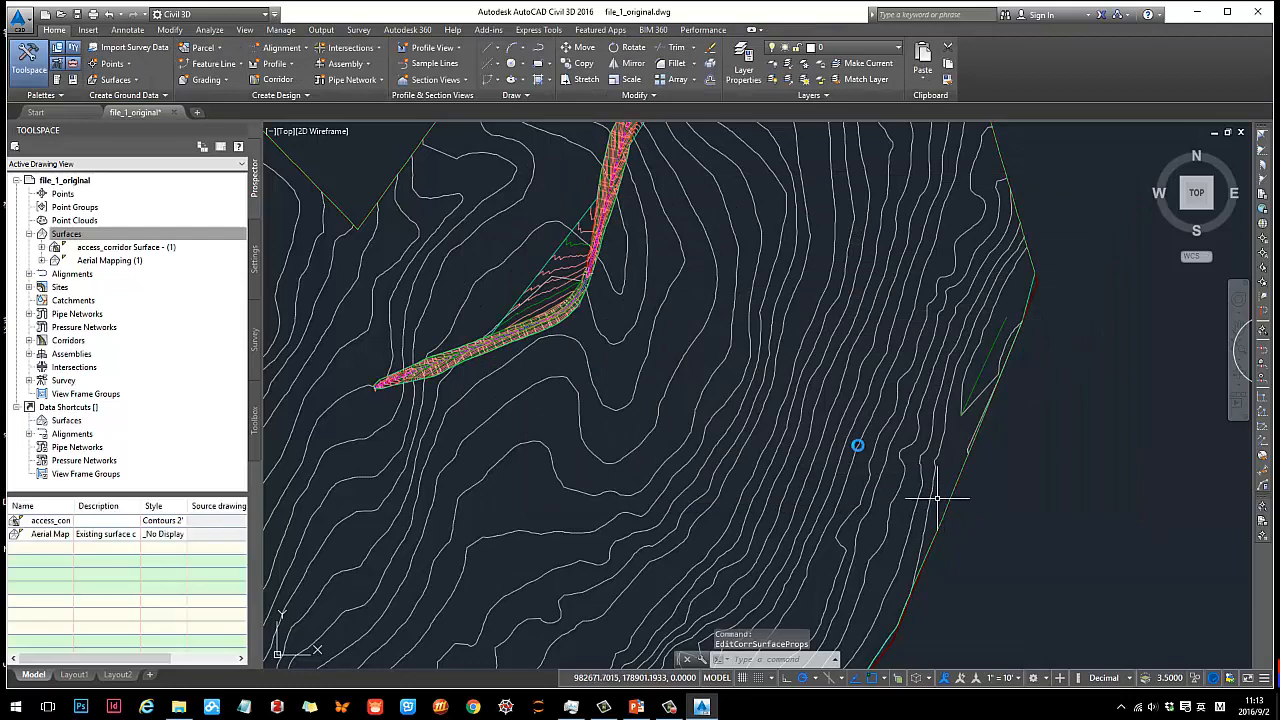
- Examine the new corridor surface's contours and outer edge along the inside of the road bends
scroll(800, 234, down, 5)
scroll(683, 288, up, 8)
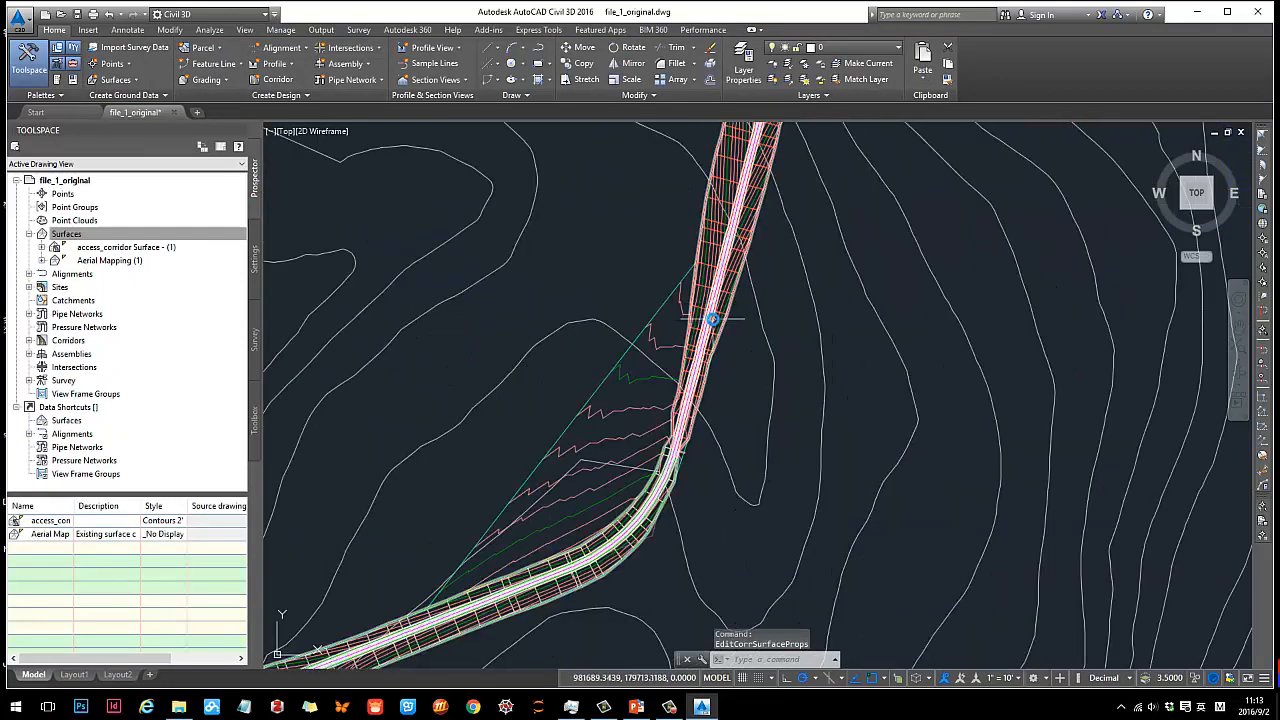
scroll(714, 320, down, 5)
click(126, 247)
scroll(703, 300, up, 4)
middle_drag(688, 410, 765, 262)
scroll(757, 264, up, 3)
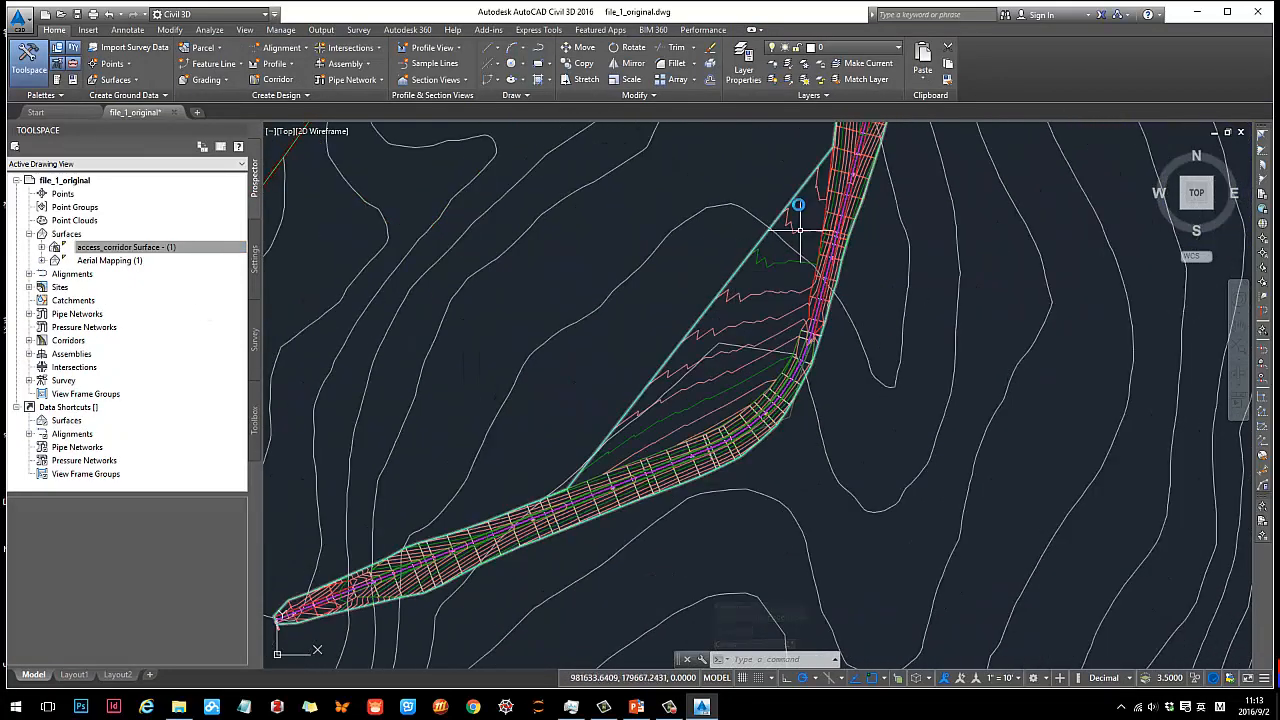
scroll(762, 372, up, 6)
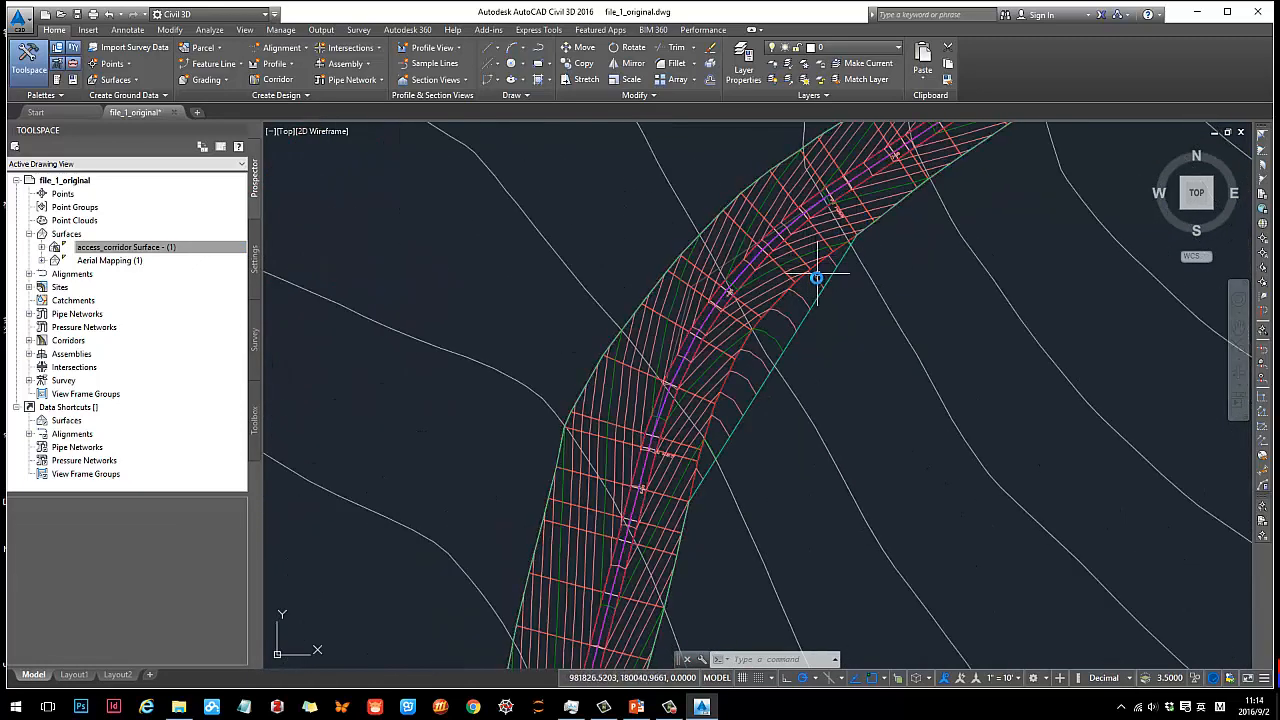
- Add the corridor extents as the outer boundary of access_corridor Surface - (1) and accept the corridor properties to update the surface
click(718, 300)
right_click(718, 300)
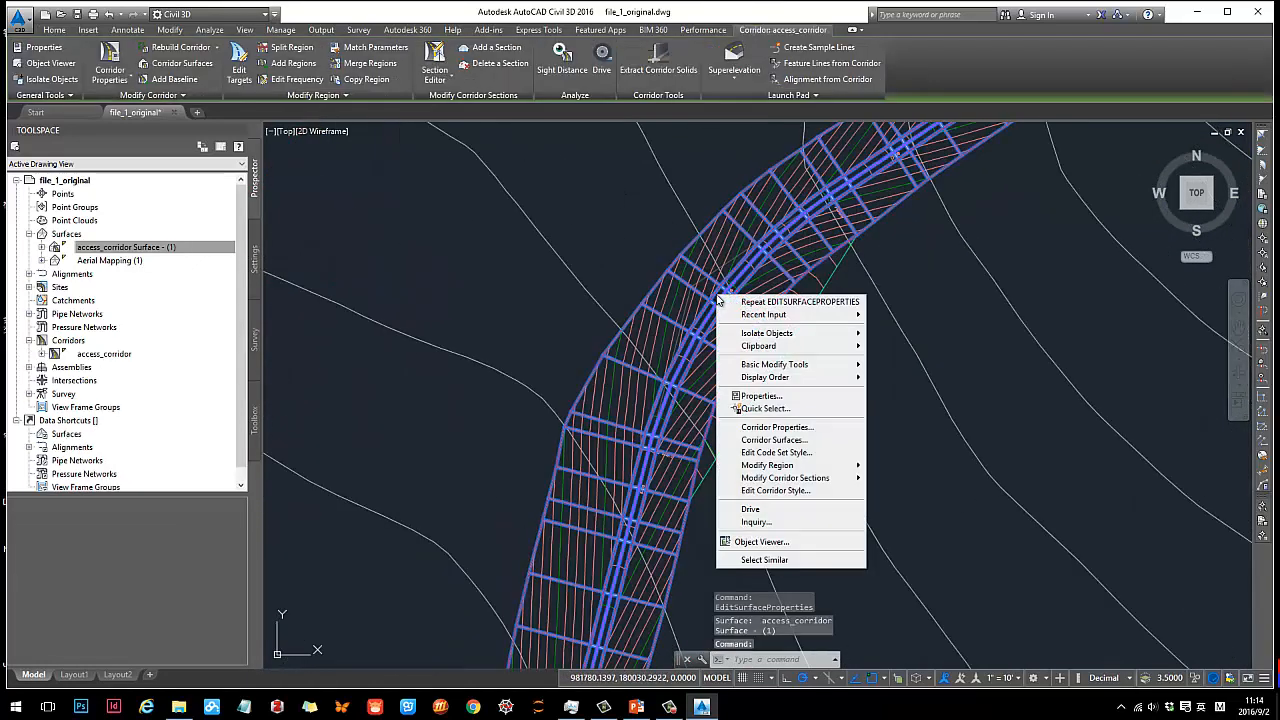
click(802, 428)
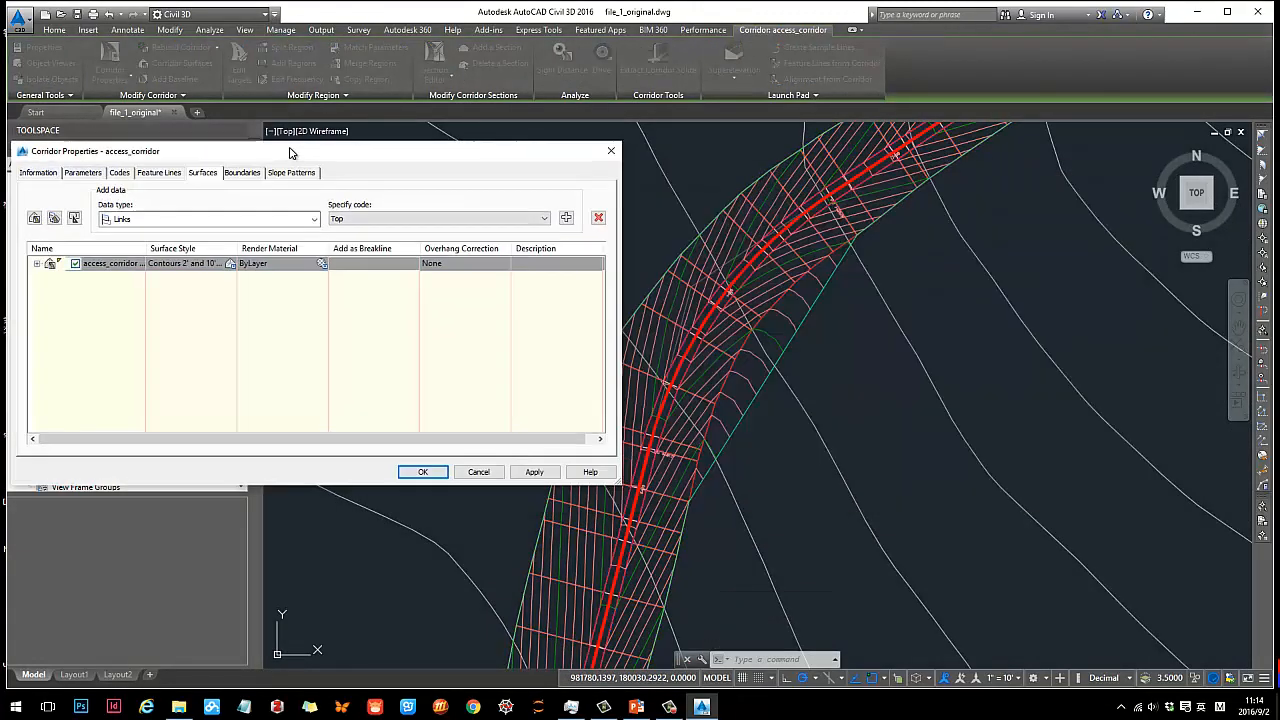
drag(309, 155, 378, 145)
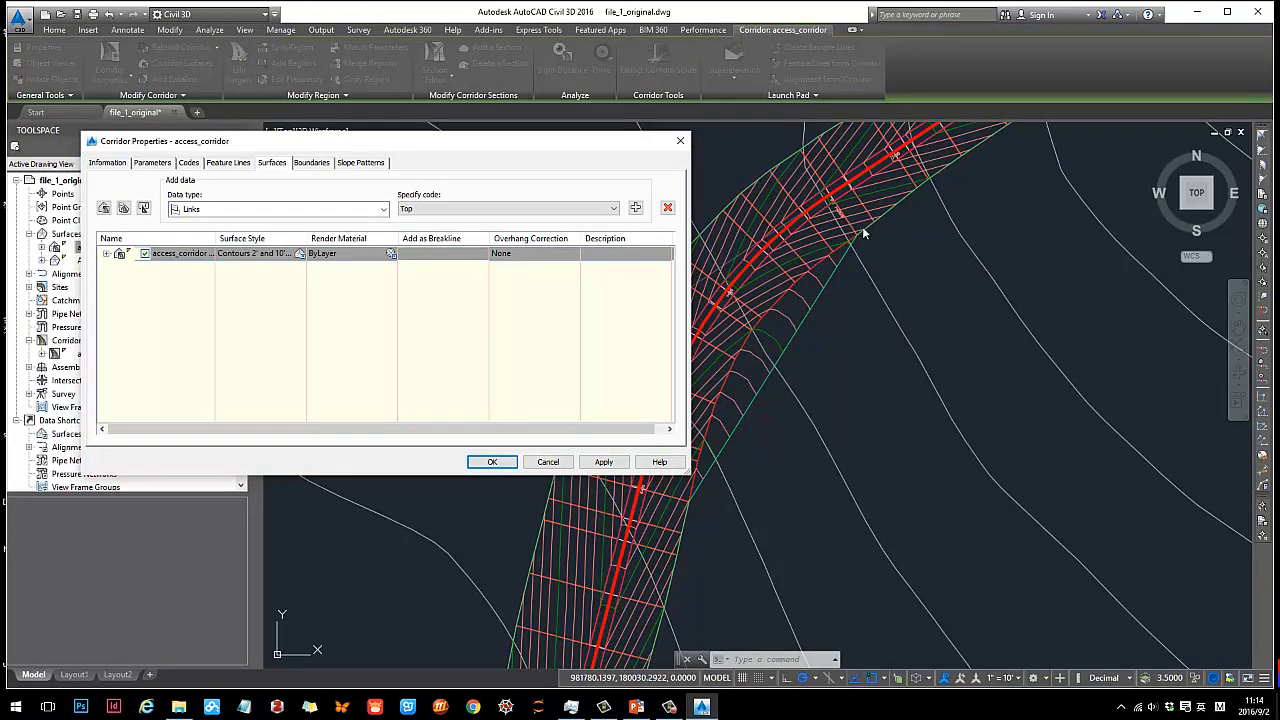
click(313, 163)
click(230, 204)
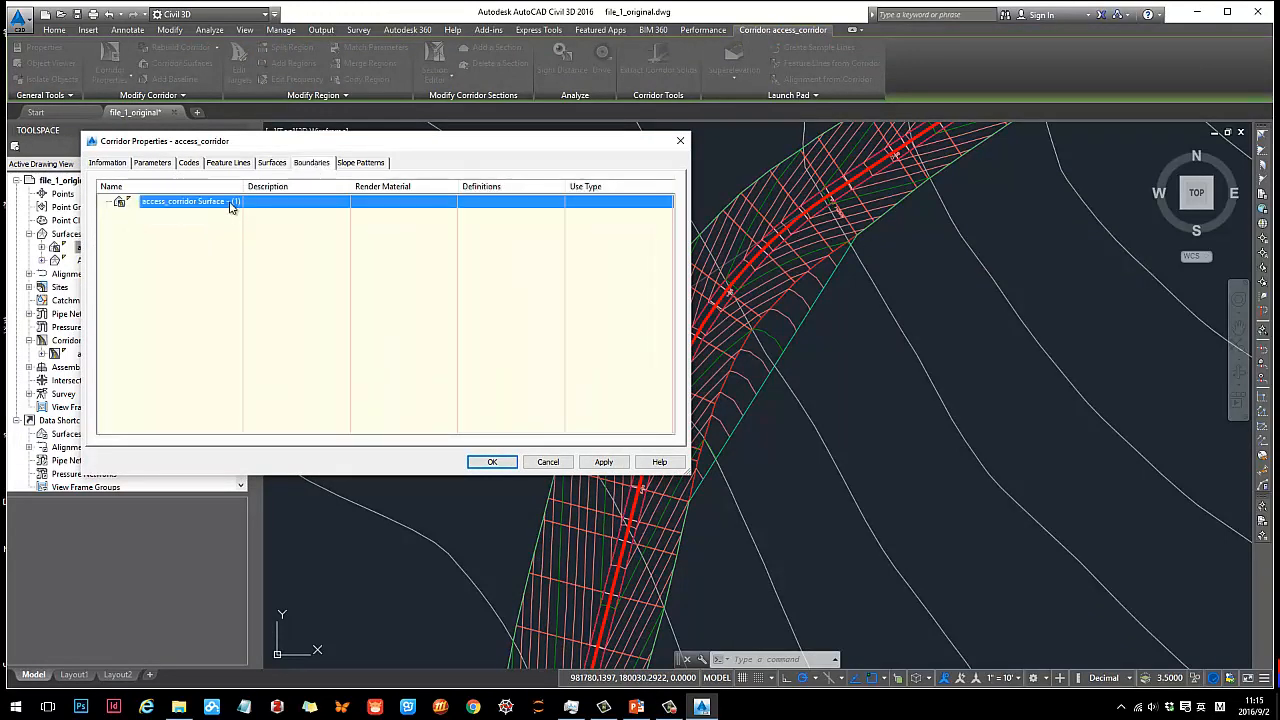
right_click(230, 205)
right_click(170, 207)
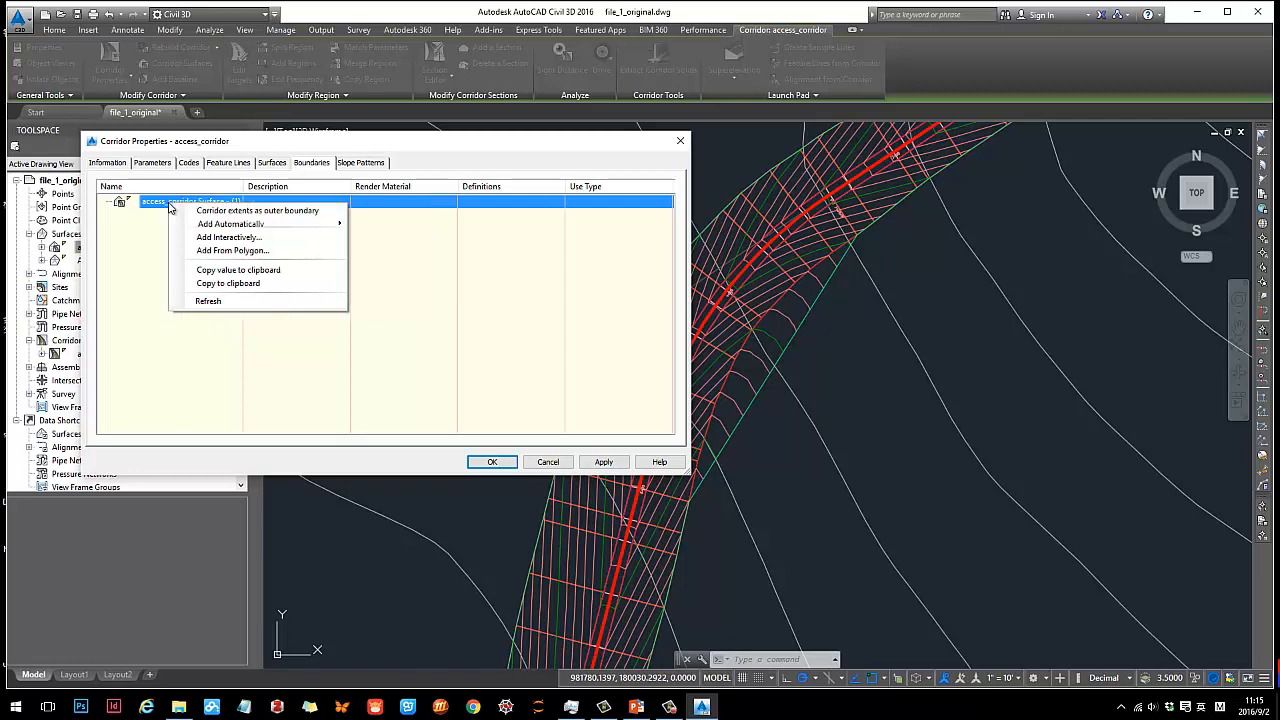
click(189, 211)
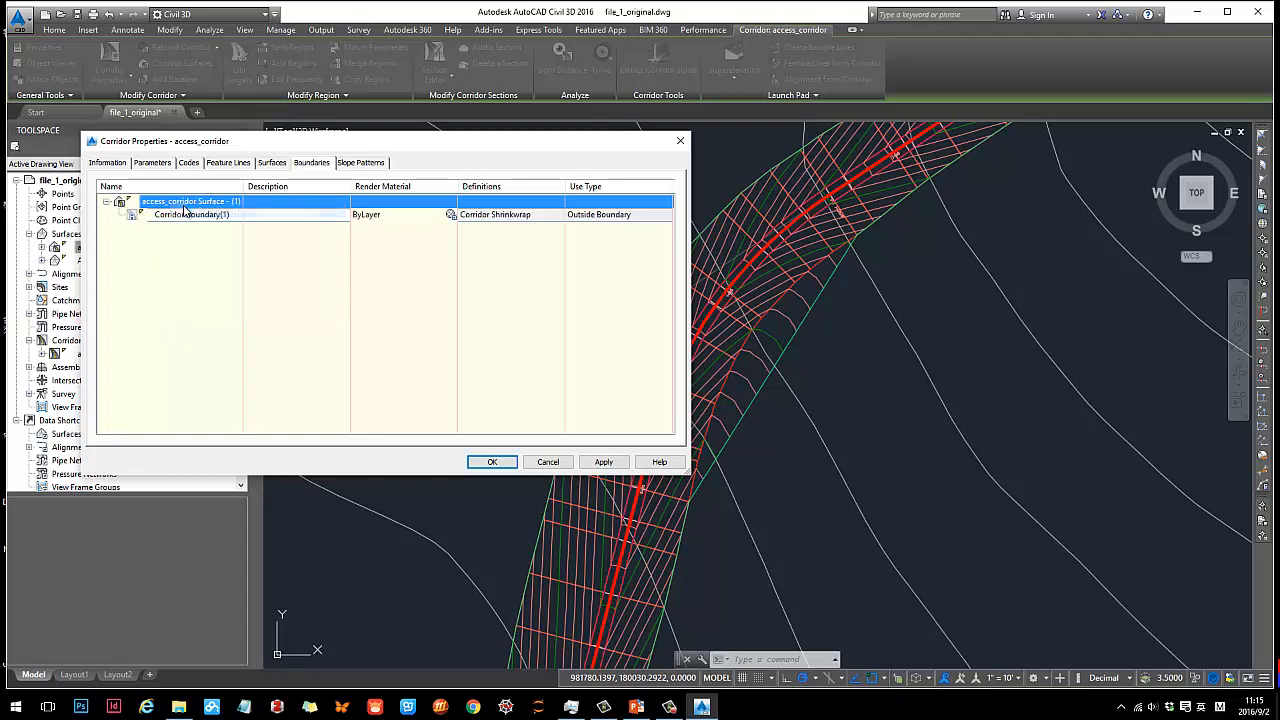
click(603, 463)
click(557, 315)
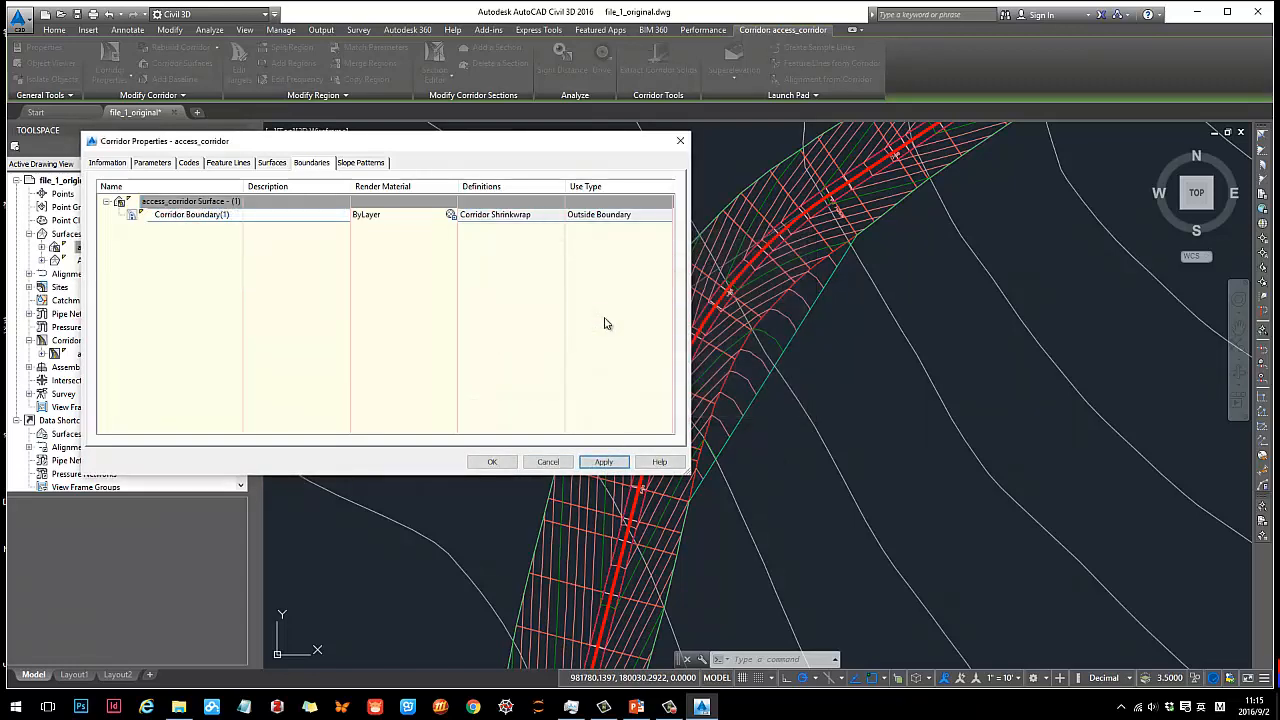
click(496, 461)
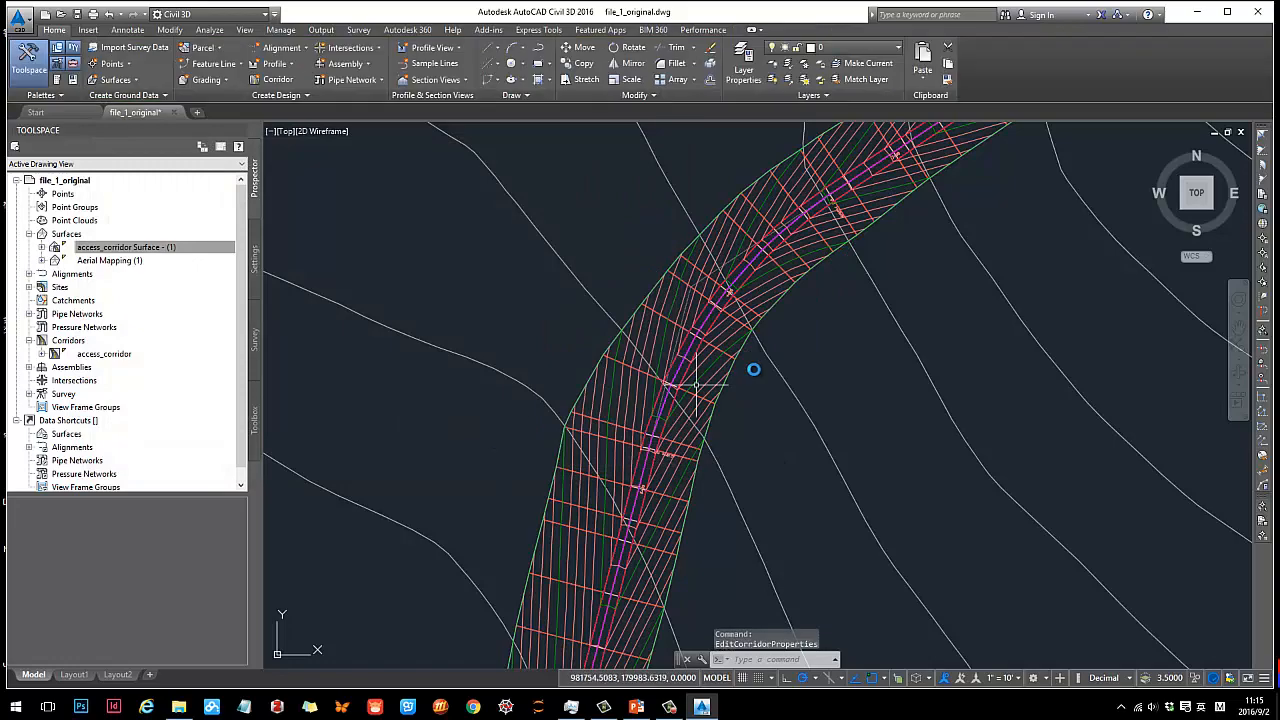
- Examine the bounded corridor surface along the whole access road, from its southwest end up to the northern bend
scroll(751, 366, down, 5)
scroll(800, 430, up, 3)
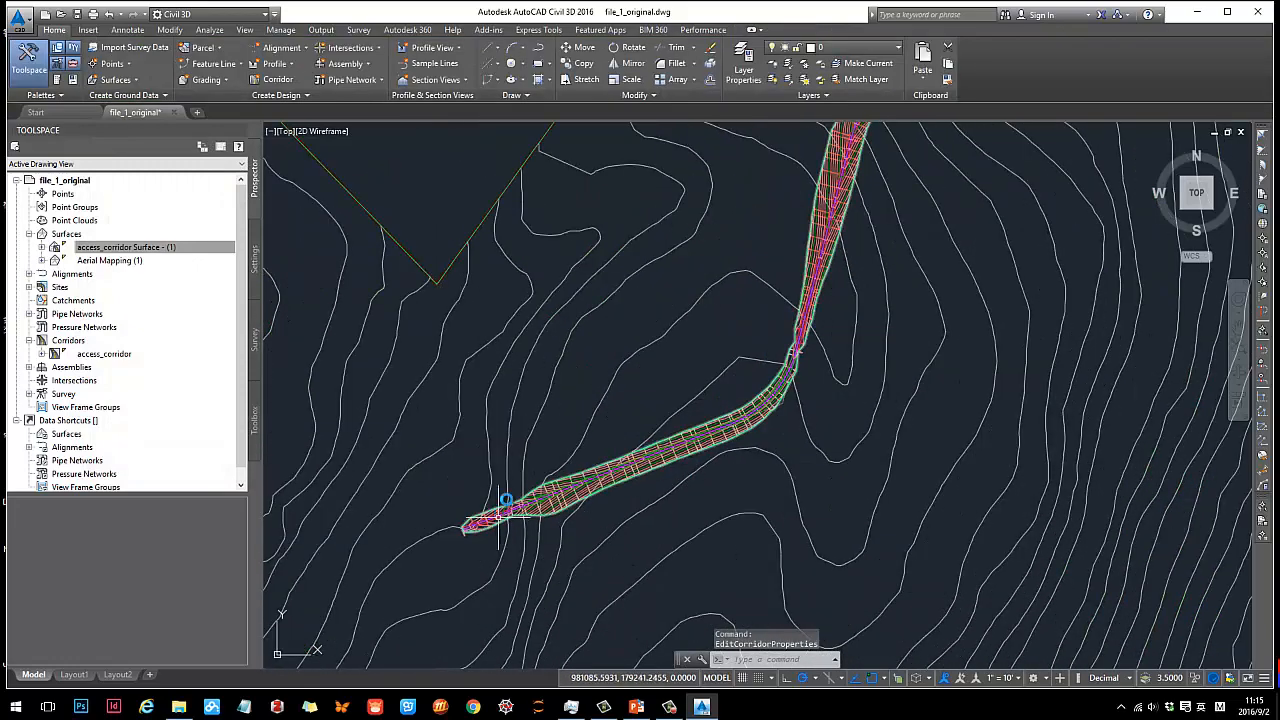
scroll(609, 429, up, 5)
scroll(600, 551, down, 3)
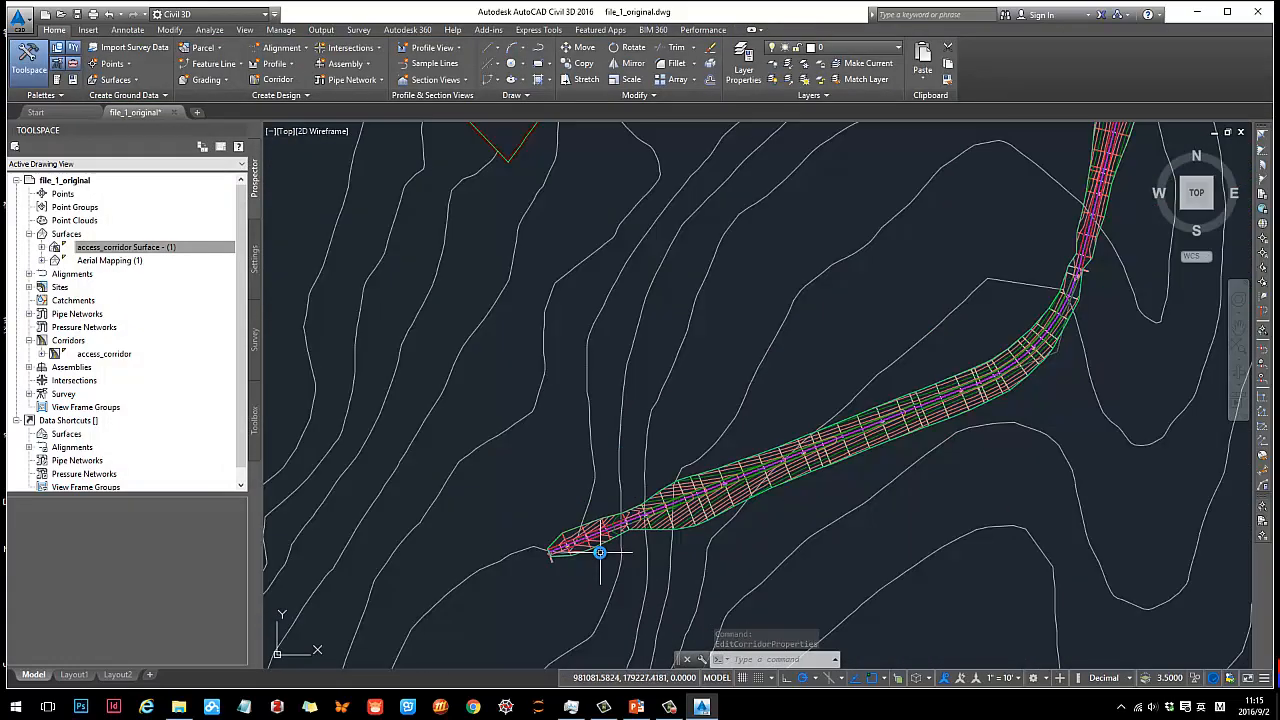
scroll(500, 491, up, 2)
scroll(615, 410, up, 3)
scroll(615, 410, up, 2)
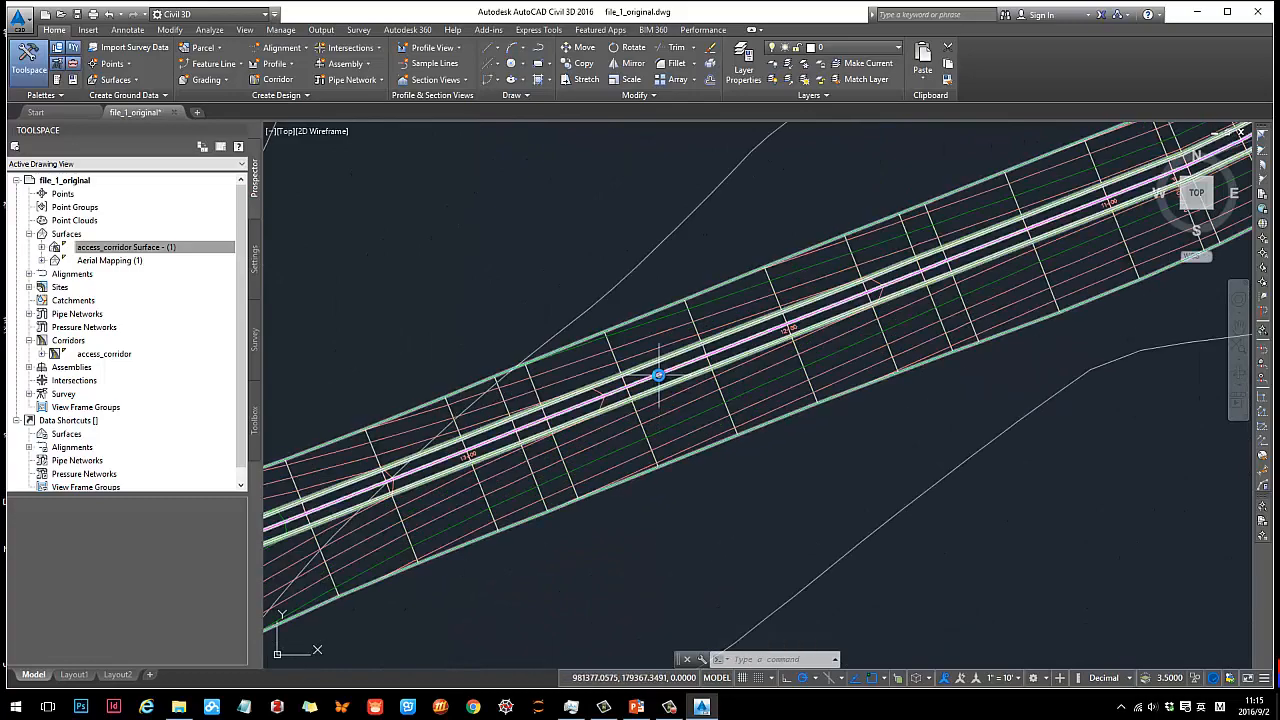
scroll(600, 540, down, 5)
scroll(790, 460, up, 4)
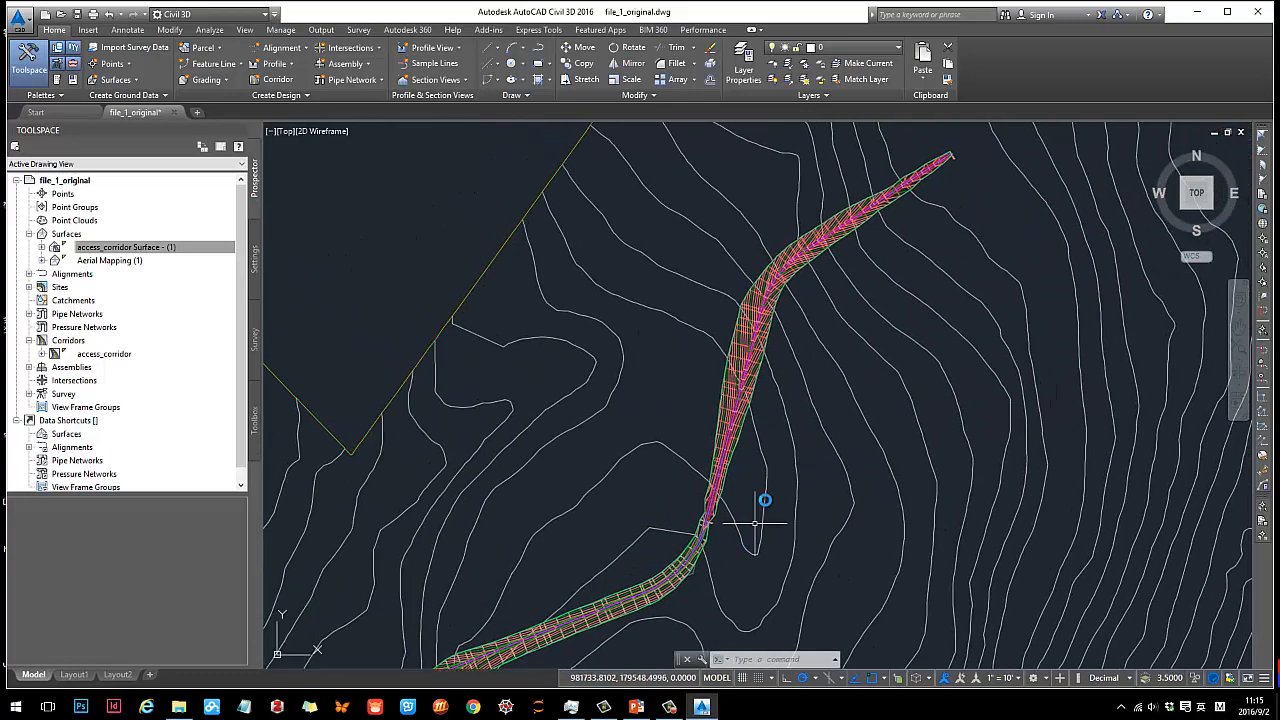
scroll(791, 306, up, 6)
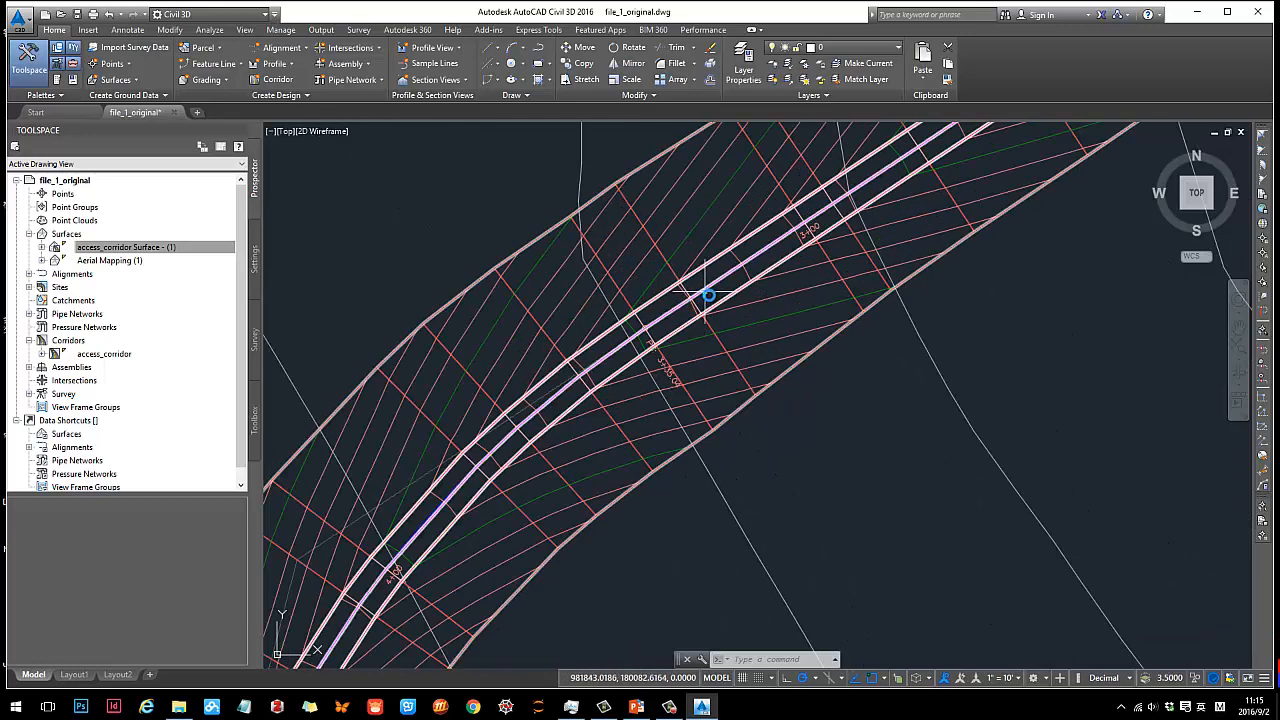
scroll(547, 421, down, 5)
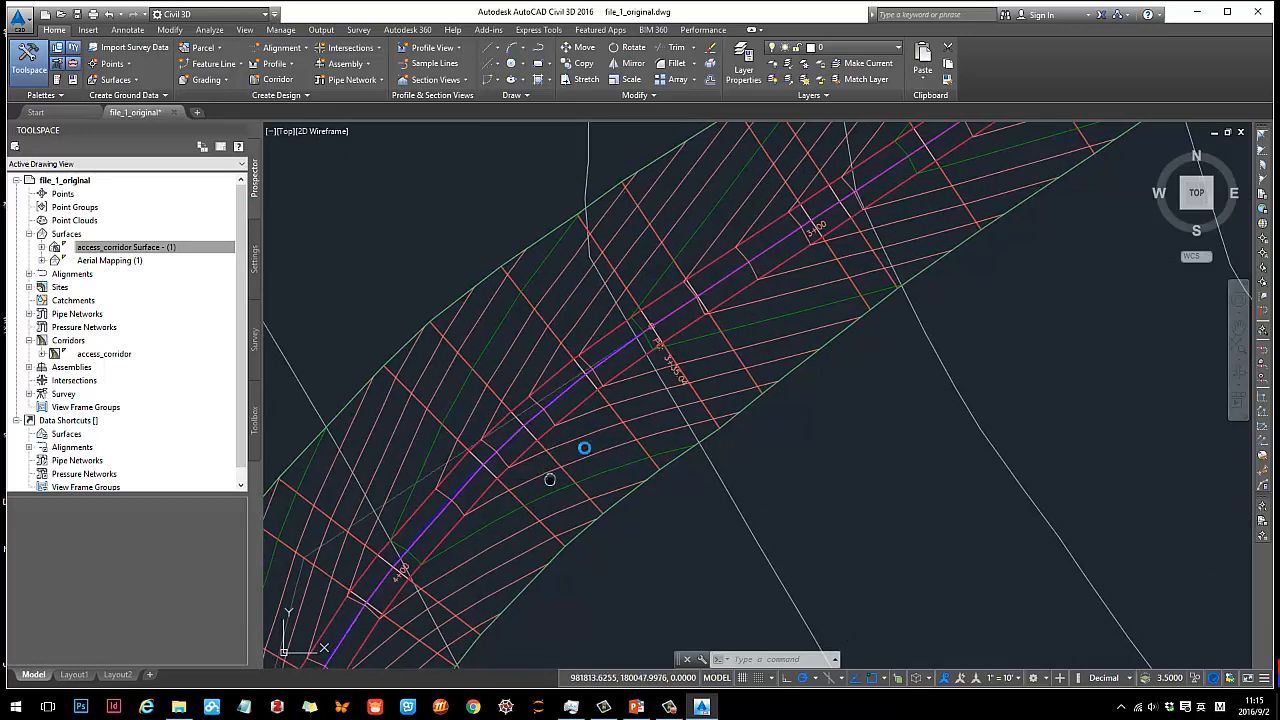
- Consult the PowerPoint slide on splitting regions and using multiple assemblies, and return to Civil 3D to view the existing assembly
click(636, 706)
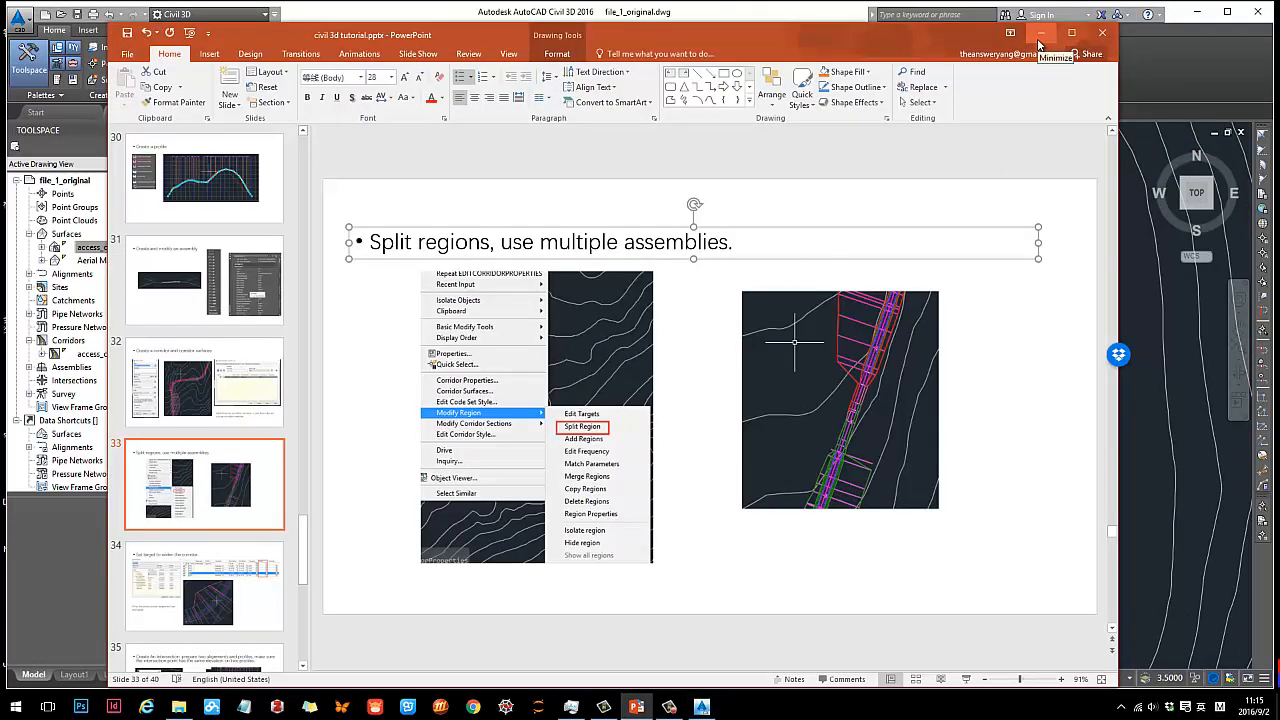
click(1040, 34)
scroll(786, 364, down, 6)
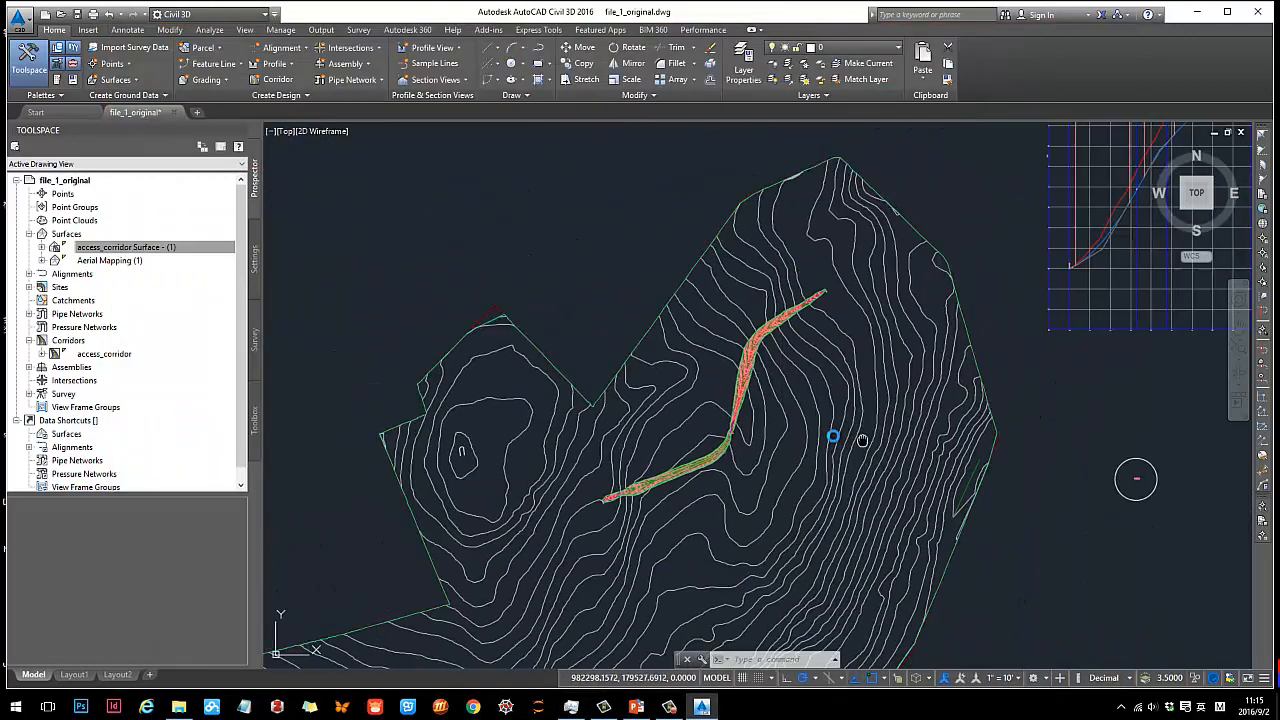
mouse_move(863, 440)
middle_down()
mouse_move(586, 350)
mouse_move(700, 408)
middle_up()
scroll(736, 335, up, 8)
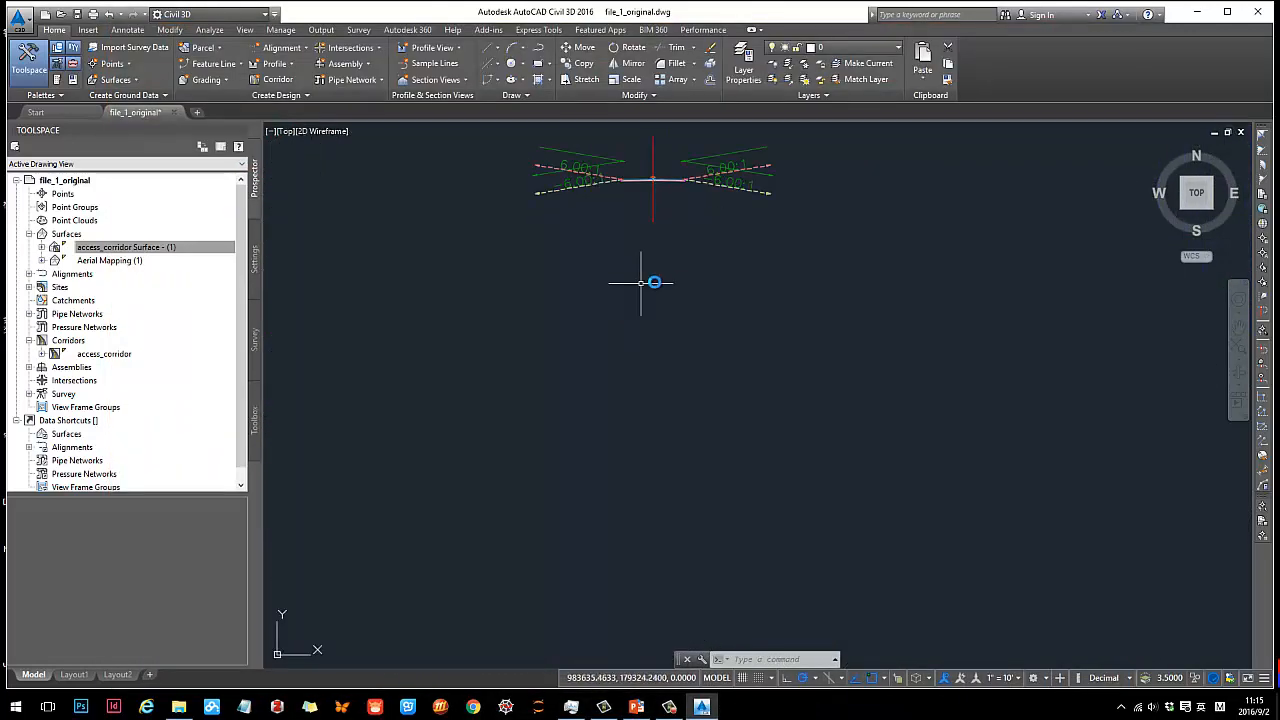
- Examine the lower straight stretch of the access_corridor and its cross sections between the southwest end and the bend
scroll(651, 280, down, 7)
scroll(806, 390, down, 5)
scroll(700, 323, up, 6)
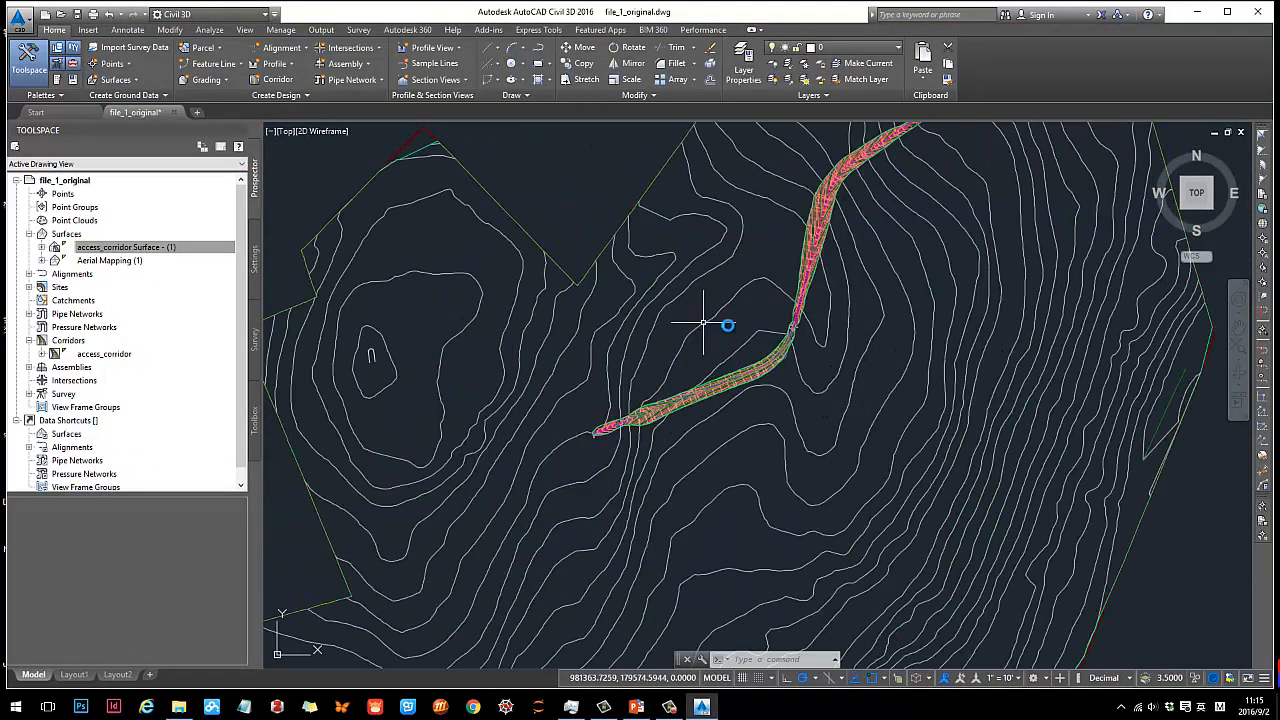
scroll(800, 363, up, 2)
scroll(543, 430, up, 4)
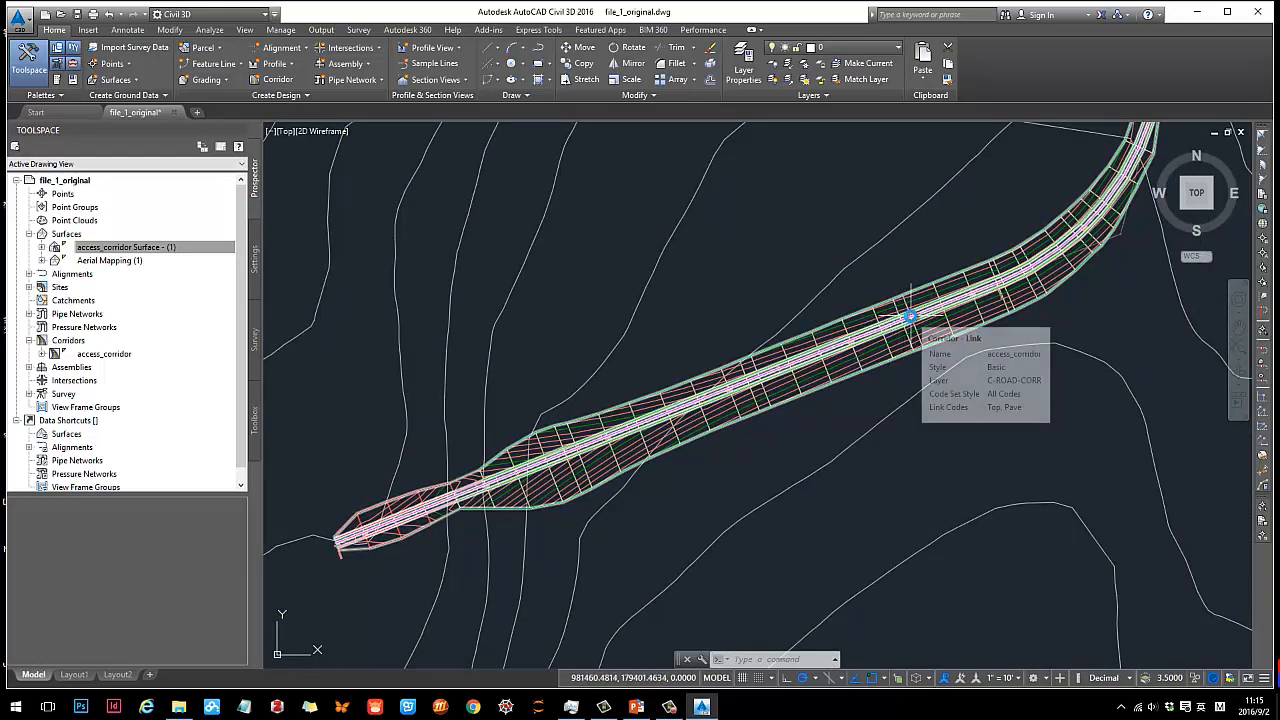
scroll(657, 380, down, 3)
scroll(775, 353, up, 5)
scroll(760, 370, down, 4)
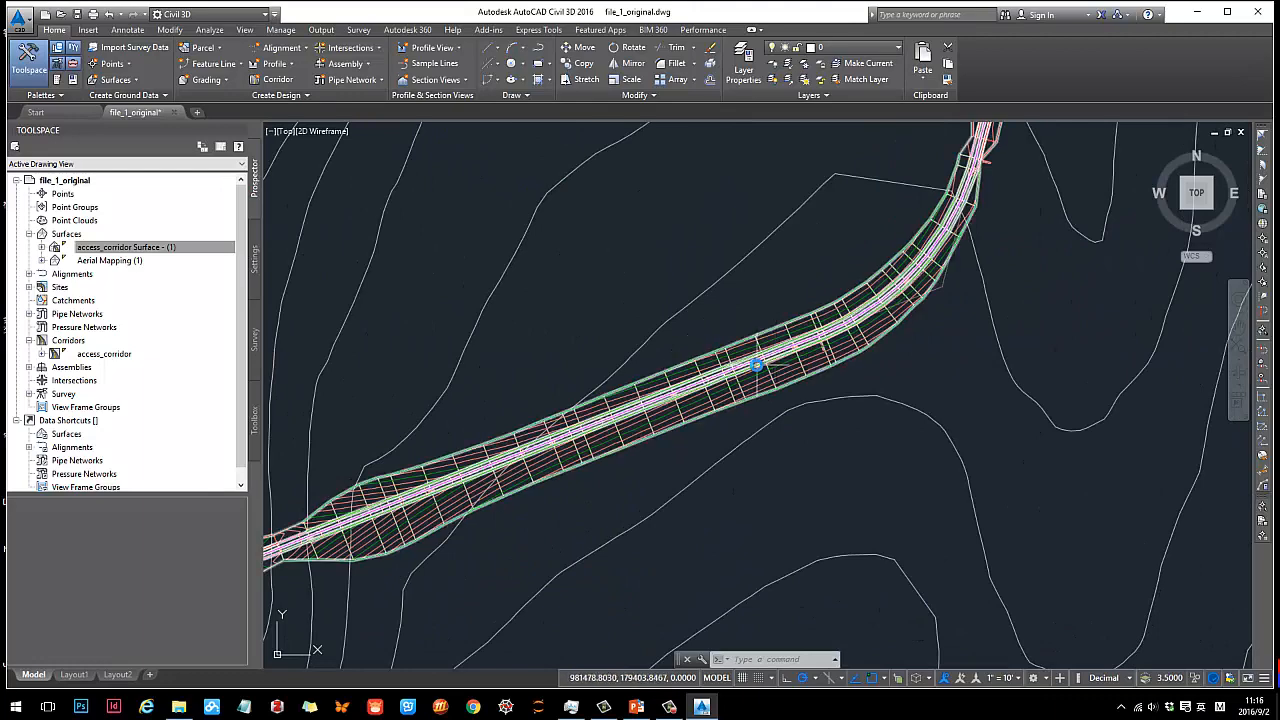
scroll(620, 443, up, 7)
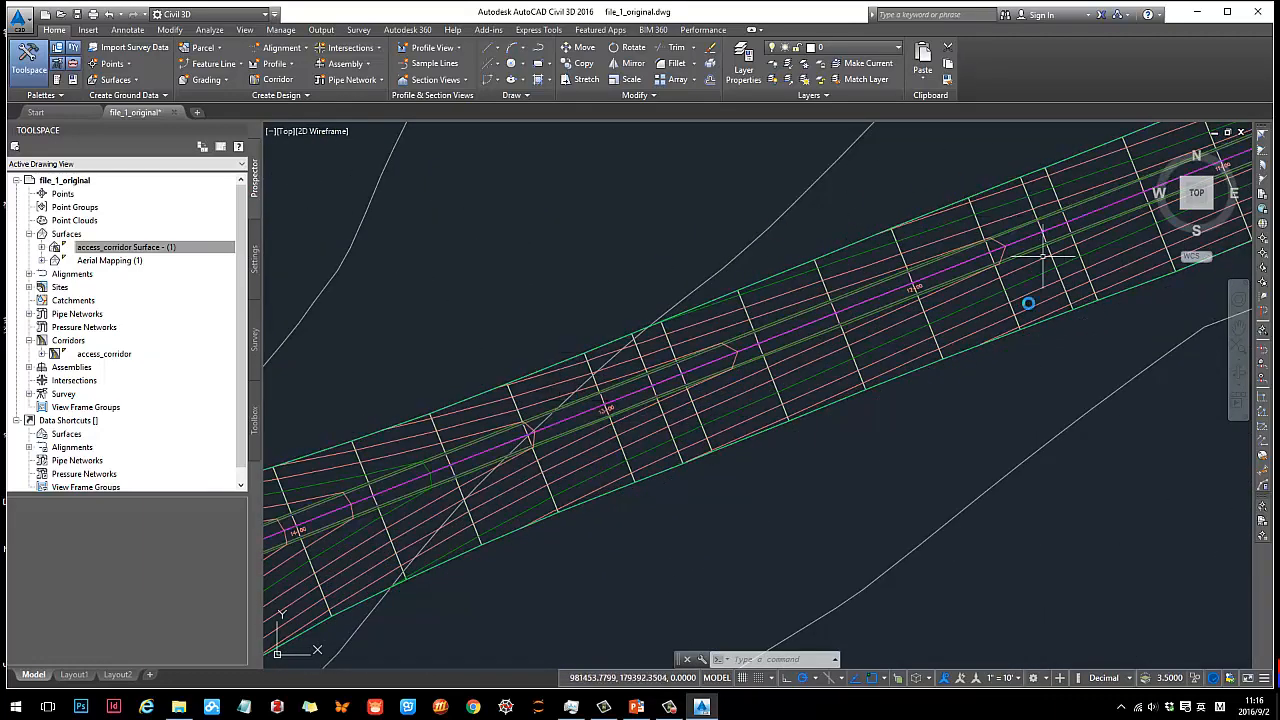
mouse_move(629, 437)
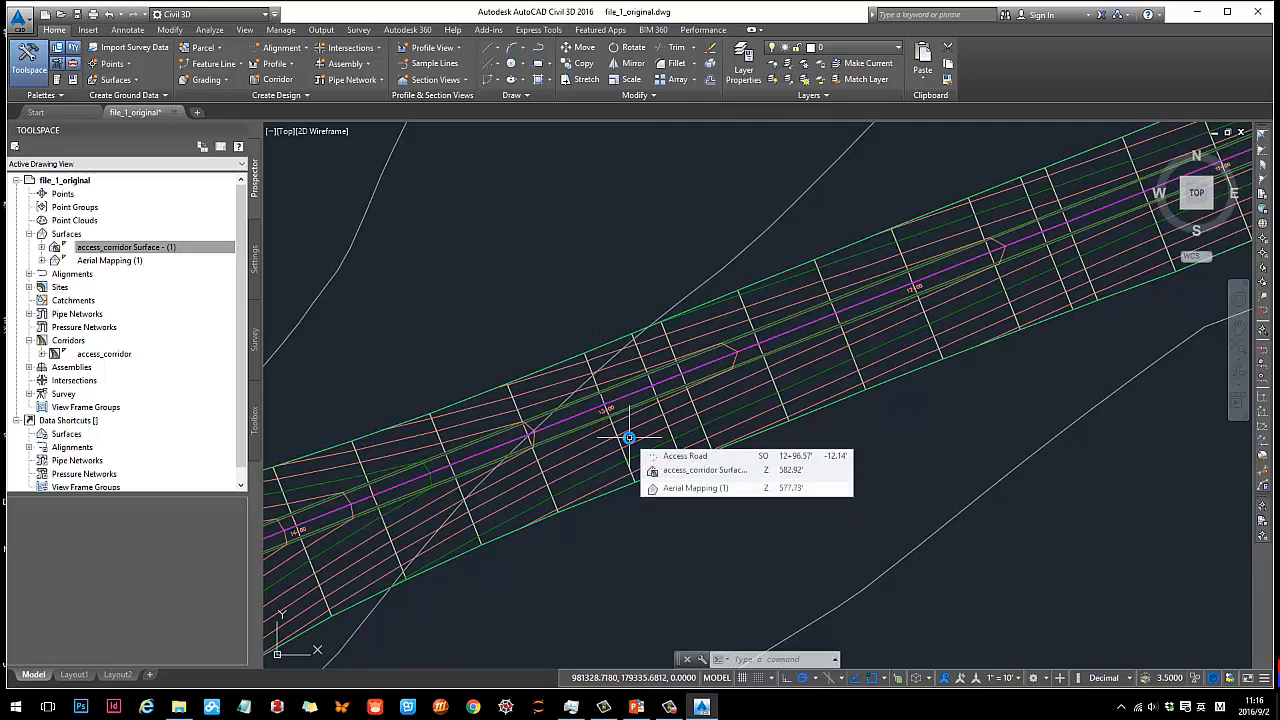
- Create a new assembly named access_road_2 and place its baseline below the existing road assembly
scroll(579, 430, down, 13)
middle_drag(804, 460, 680, 435)
scroll(600, 390, up, 12)
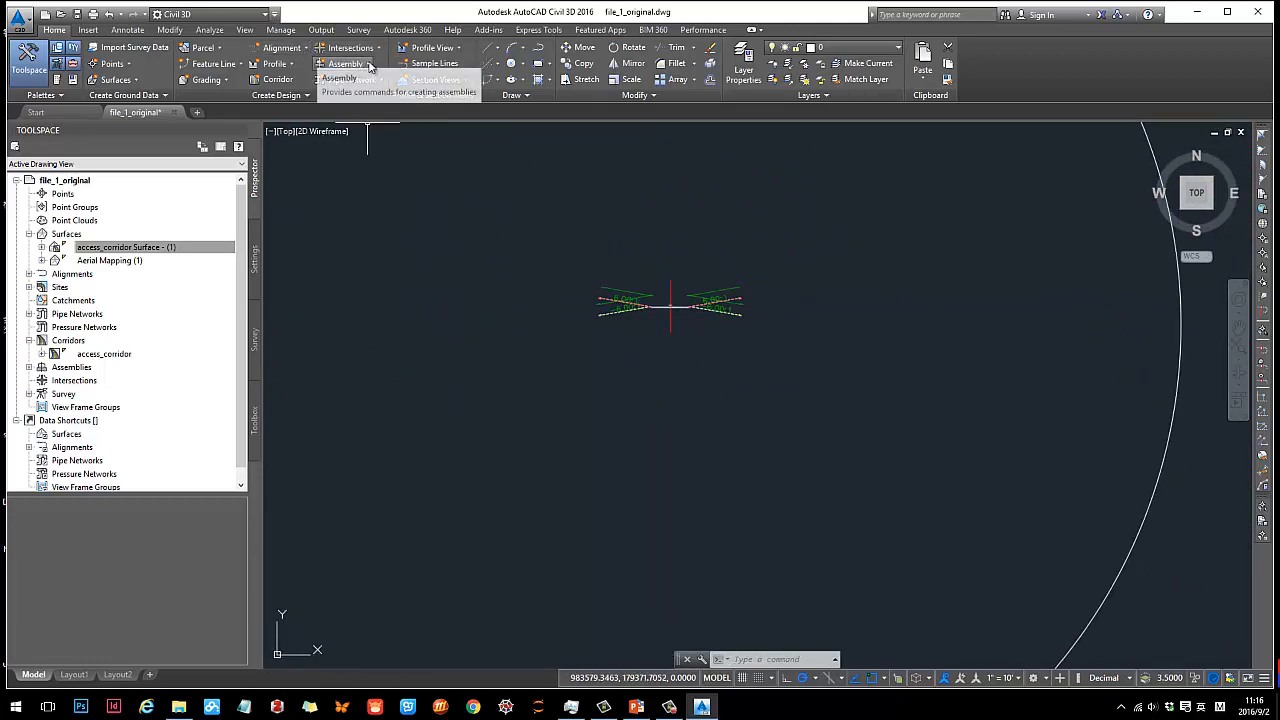
click(368, 64)
click(367, 84)
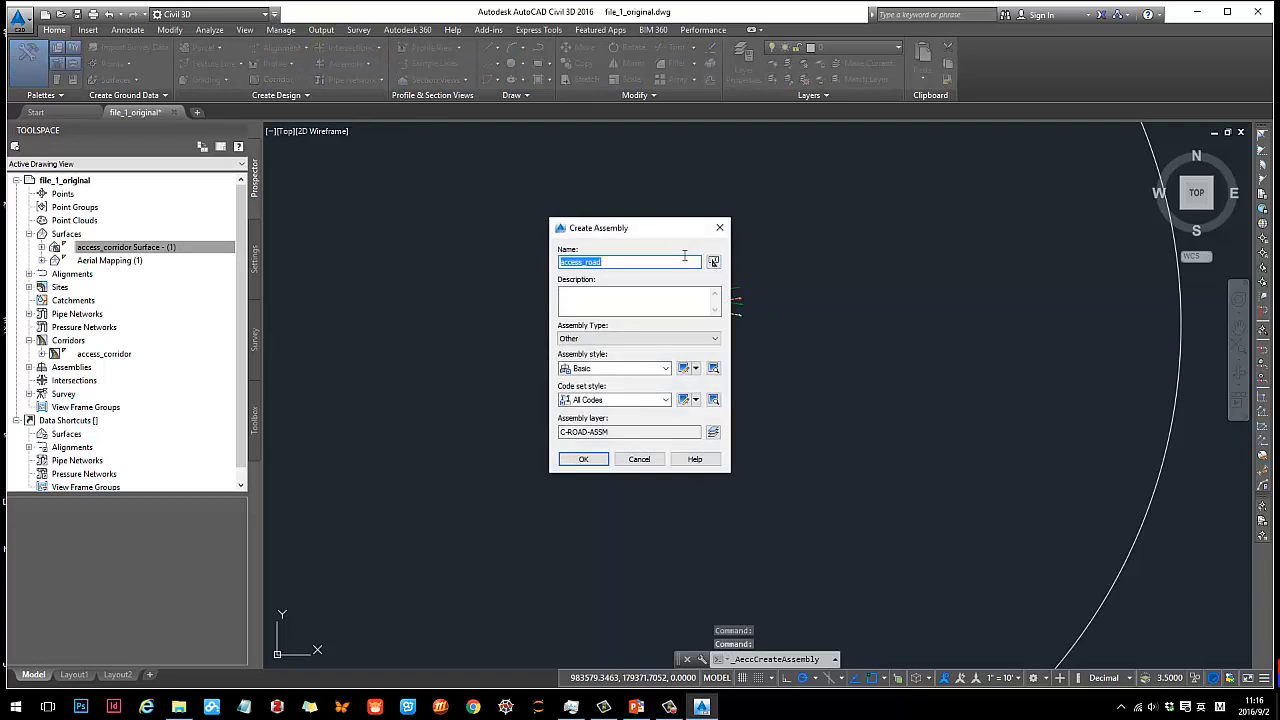
drag(670, 227, 513, 225)
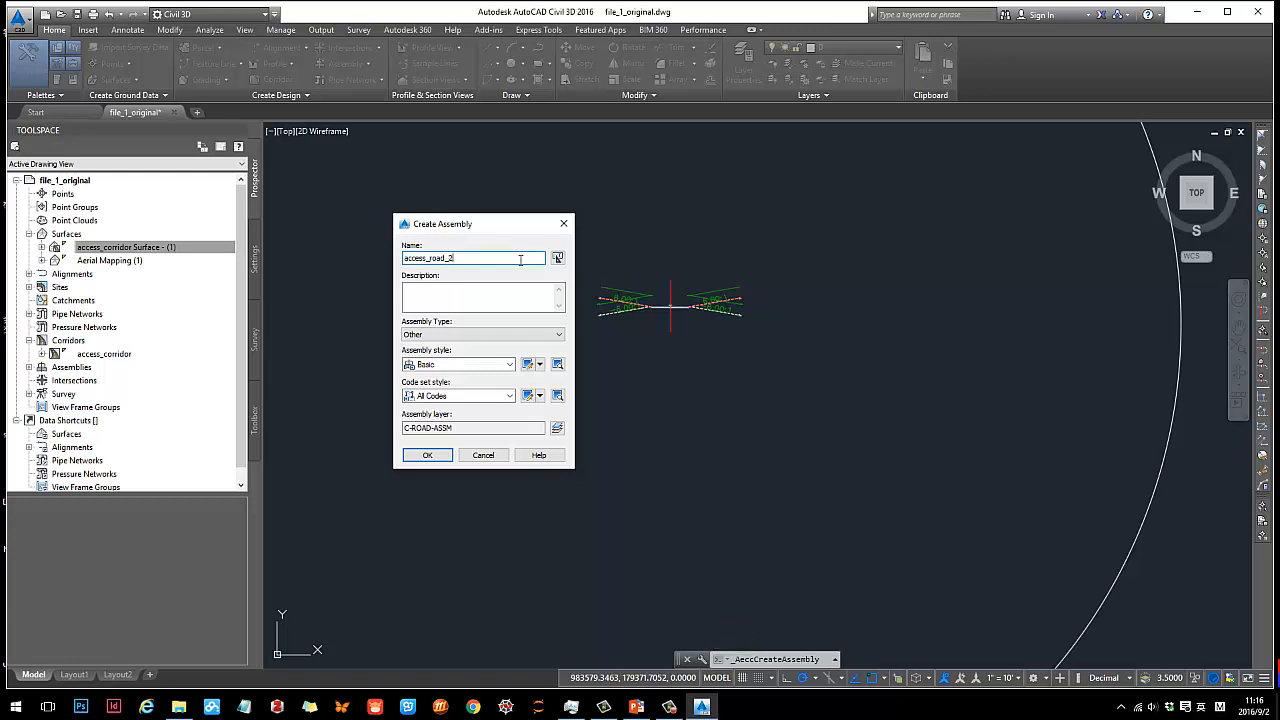
click(428, 458)
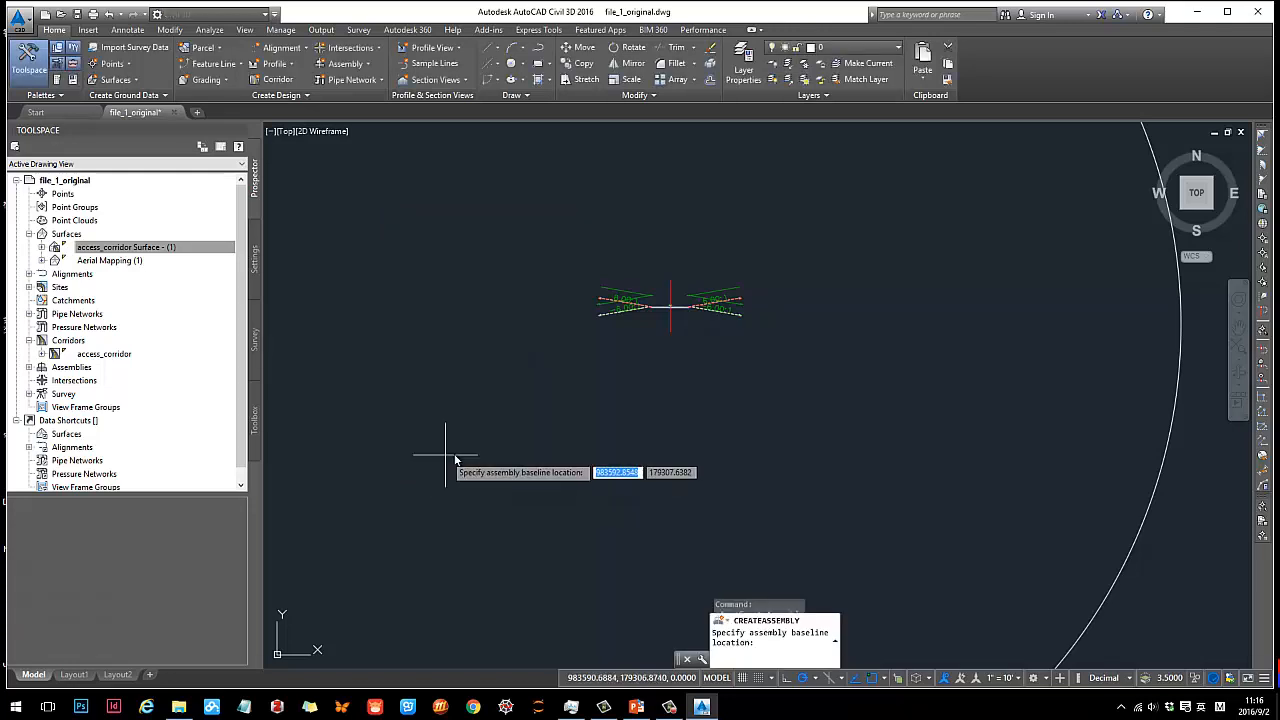
click(654, 406)
- Attach a metric CrownedLane subassembly to the baseline marker of the access_road_2 assembly
scroll(716, 390, down, 4)
mouse_move(719, 390)
middle_down()
mouse_move(607, 334)
mouse_move(603, 354)
middle_up()
scroll(610, 334, up, 4)
scroll(580, 334, up, 2)
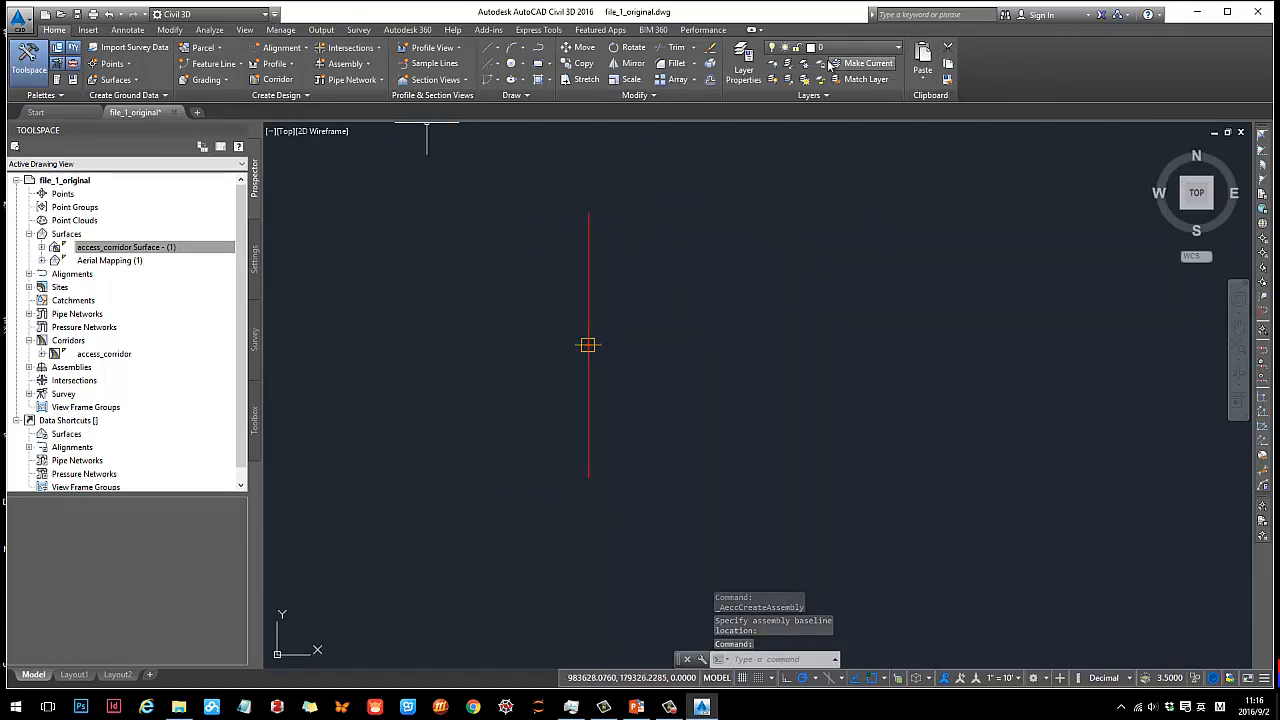
click(587, 297)
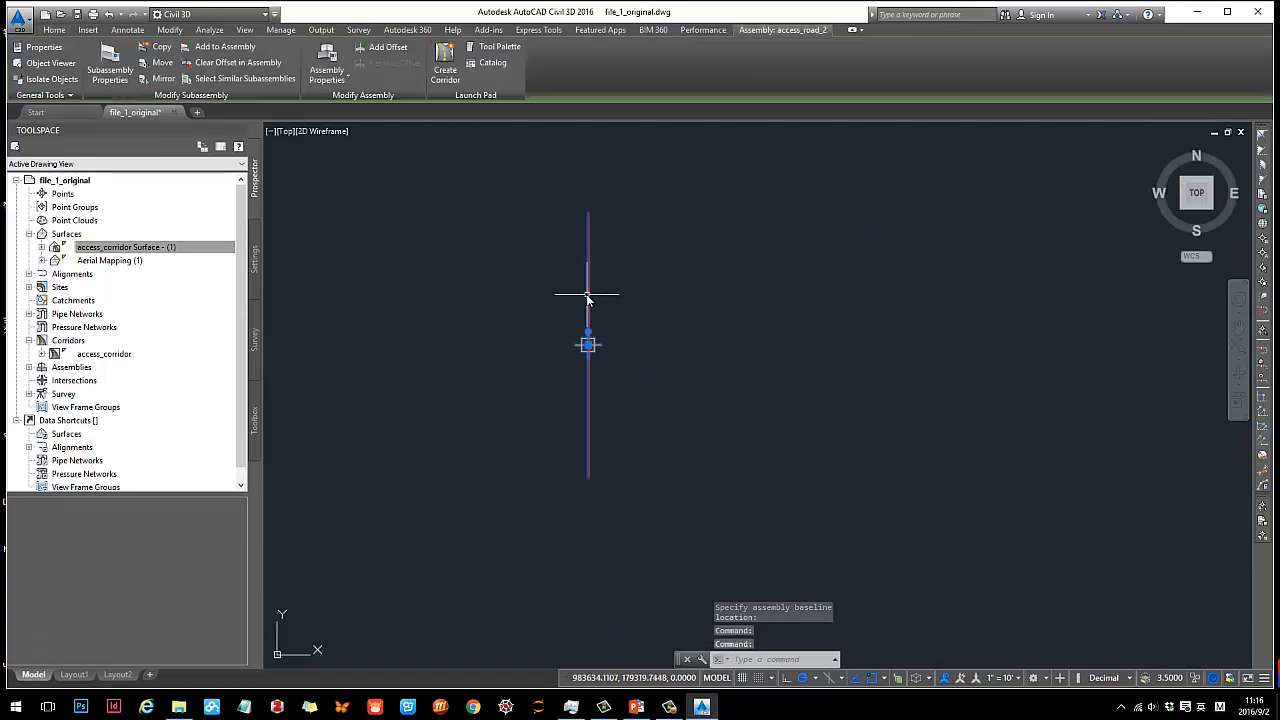
click(490, 47)
click(569, 180)
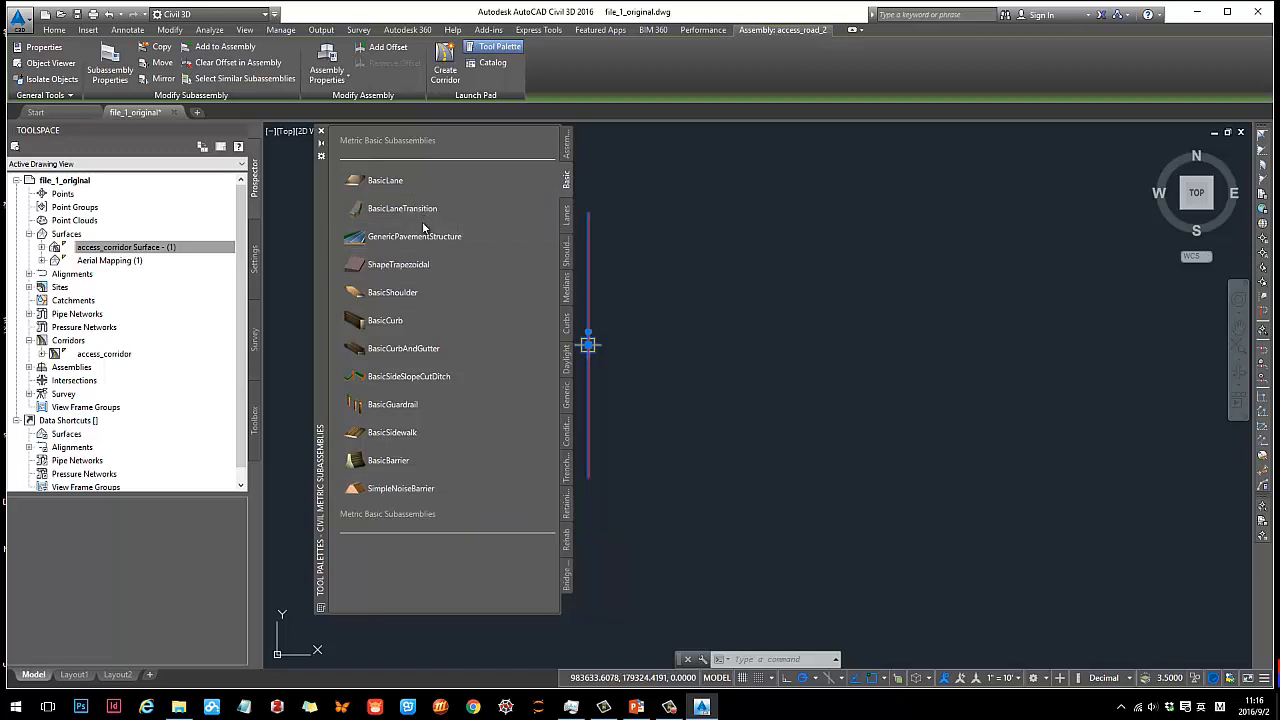
click(566, 216)
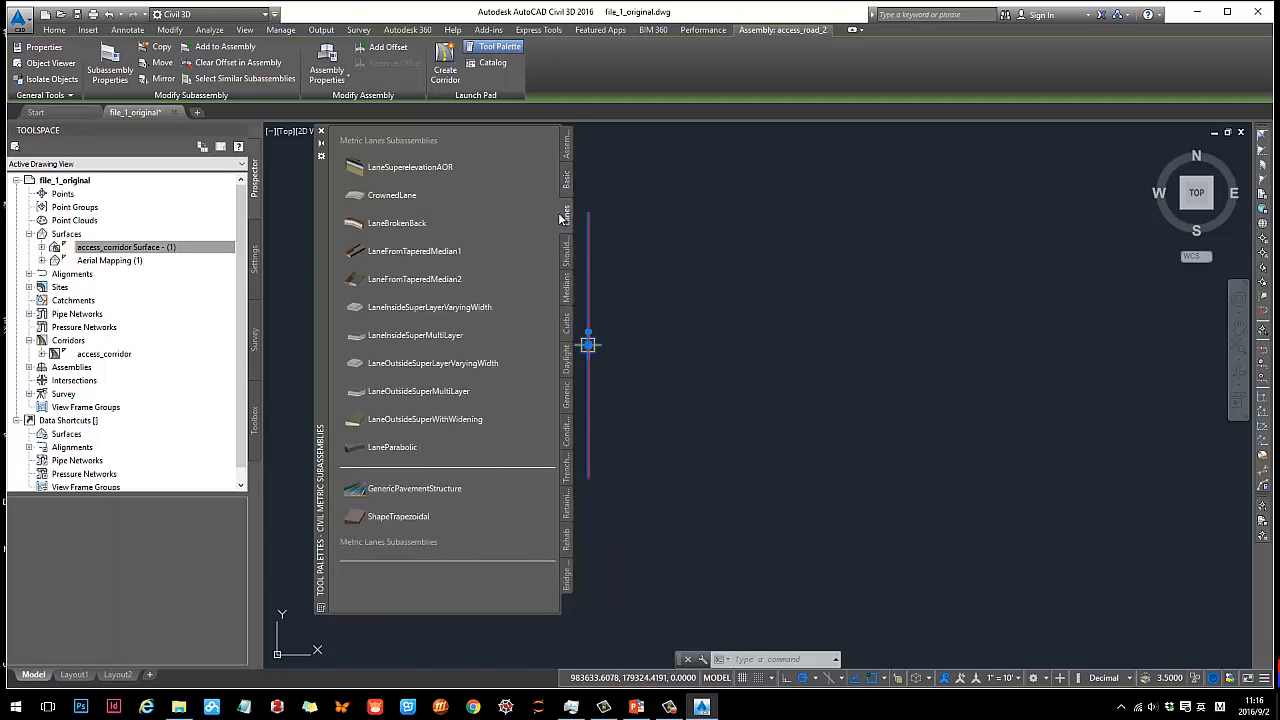
click(418, 197)
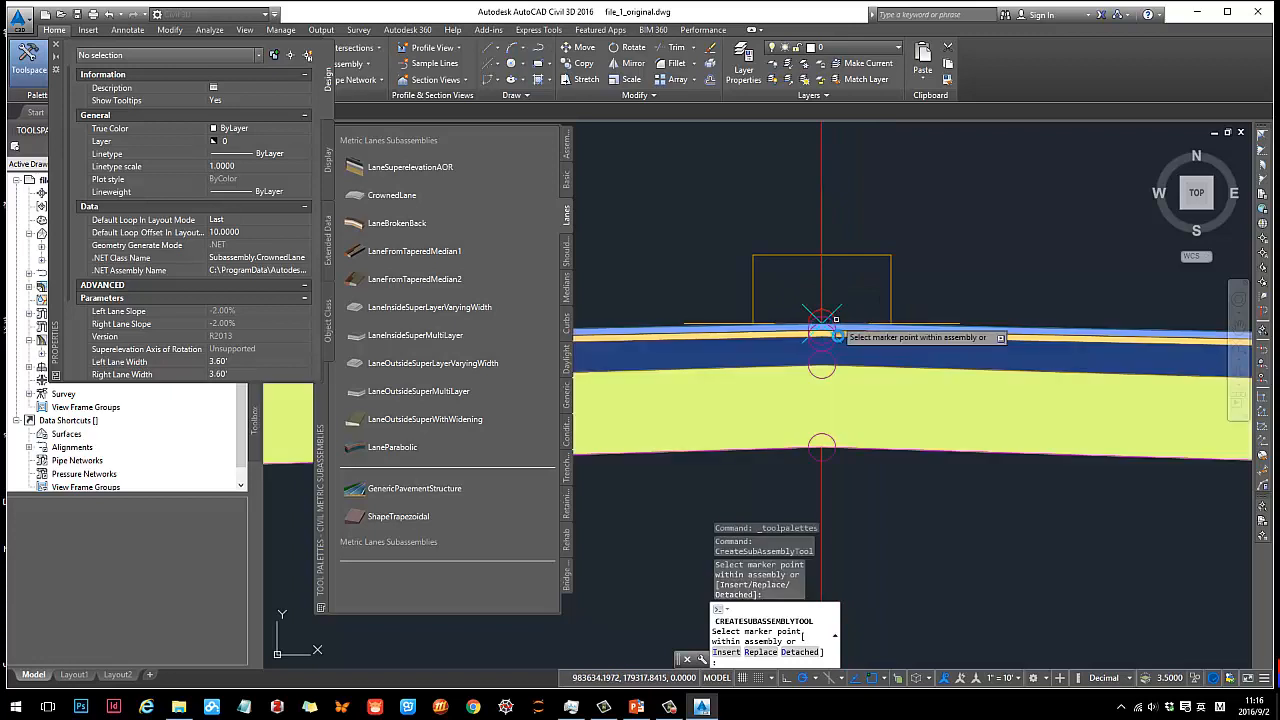
scroll(810, 412, down, 3)
key(Escape)
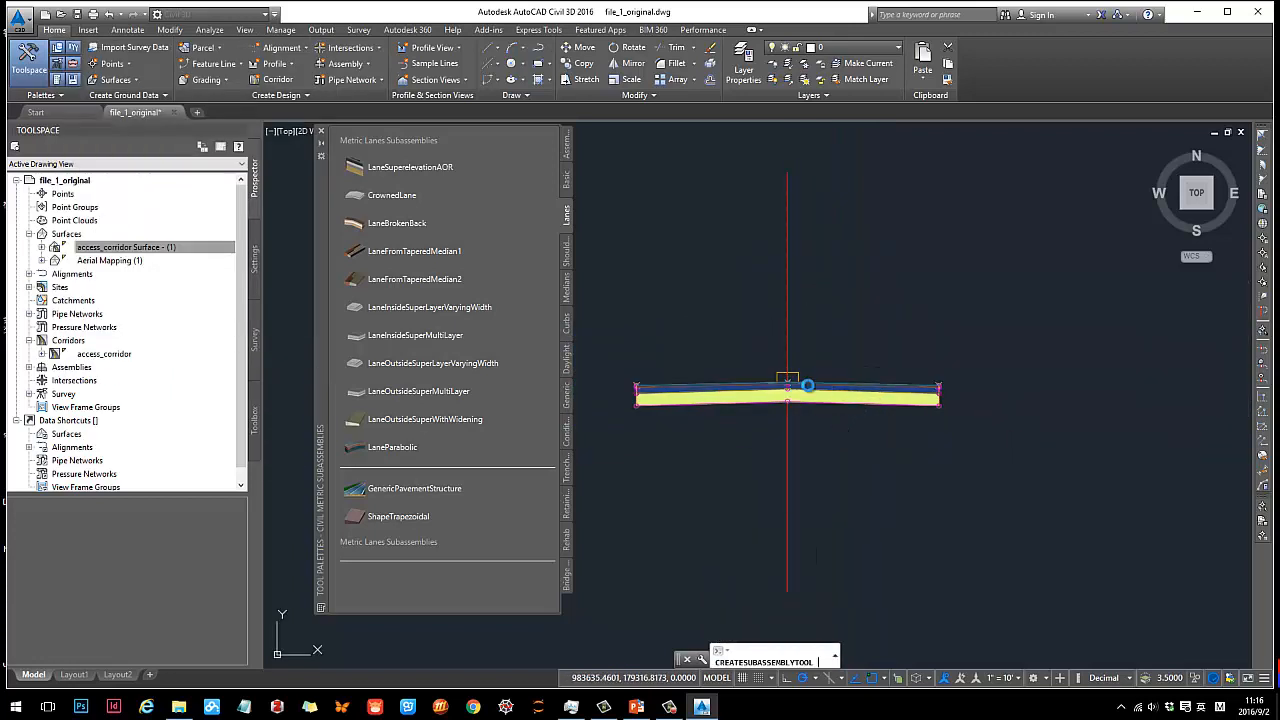
- Set the left lane width of the CrownedLane subassembly to 5' in its properties
scroll(840, 405, up, 5)
scroll(846, 369, down, 5)
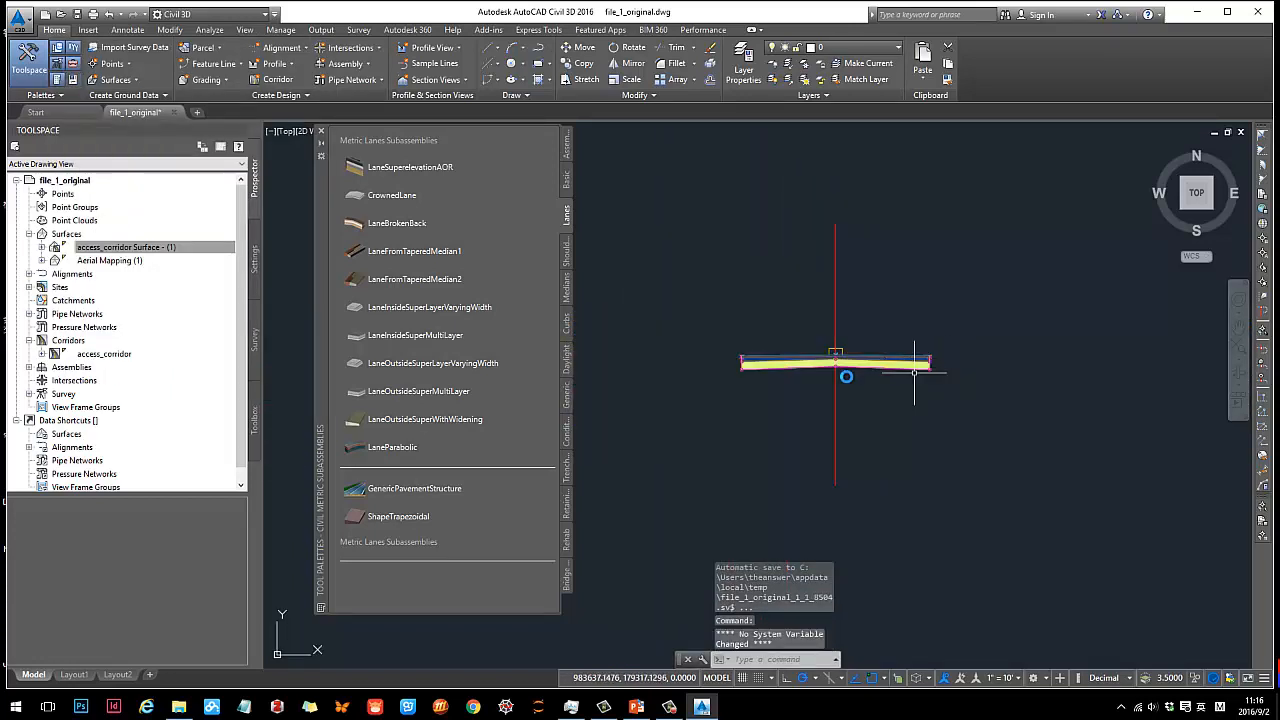
scroll(848, 372, up, 5)
click(812, 345)
right_click(812, 345)
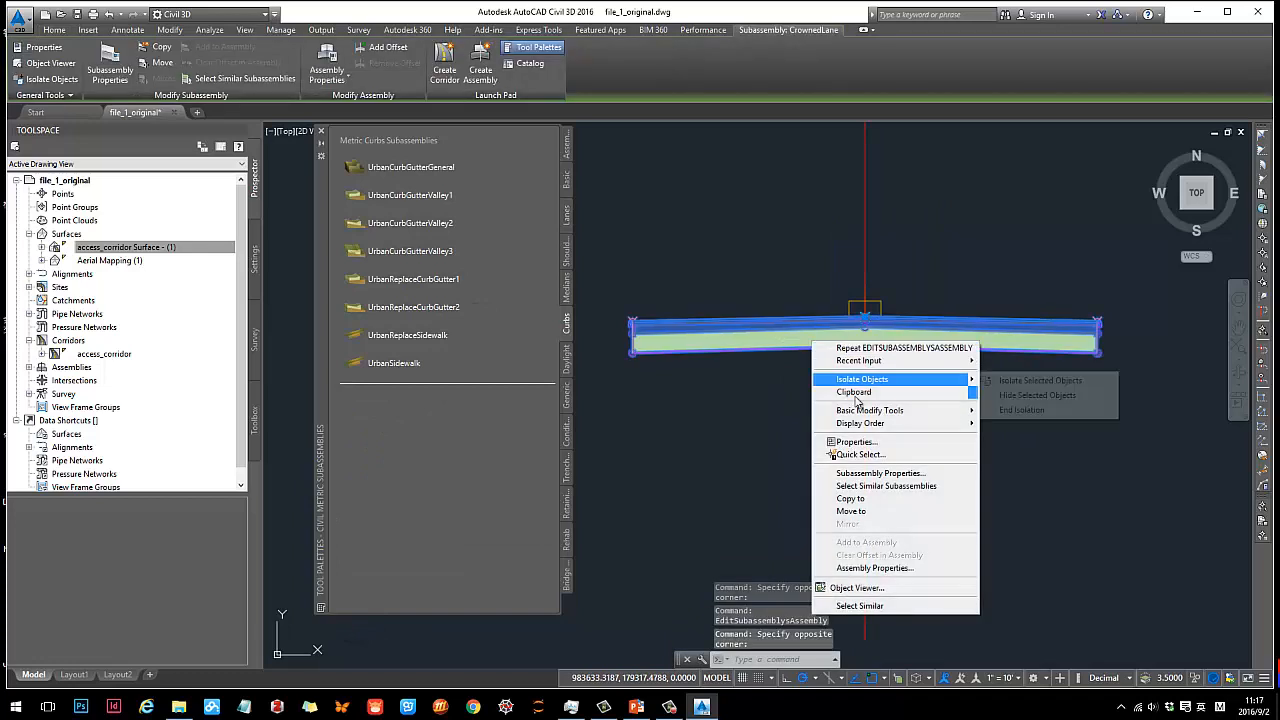
click(898, 474)
click(376, 228)
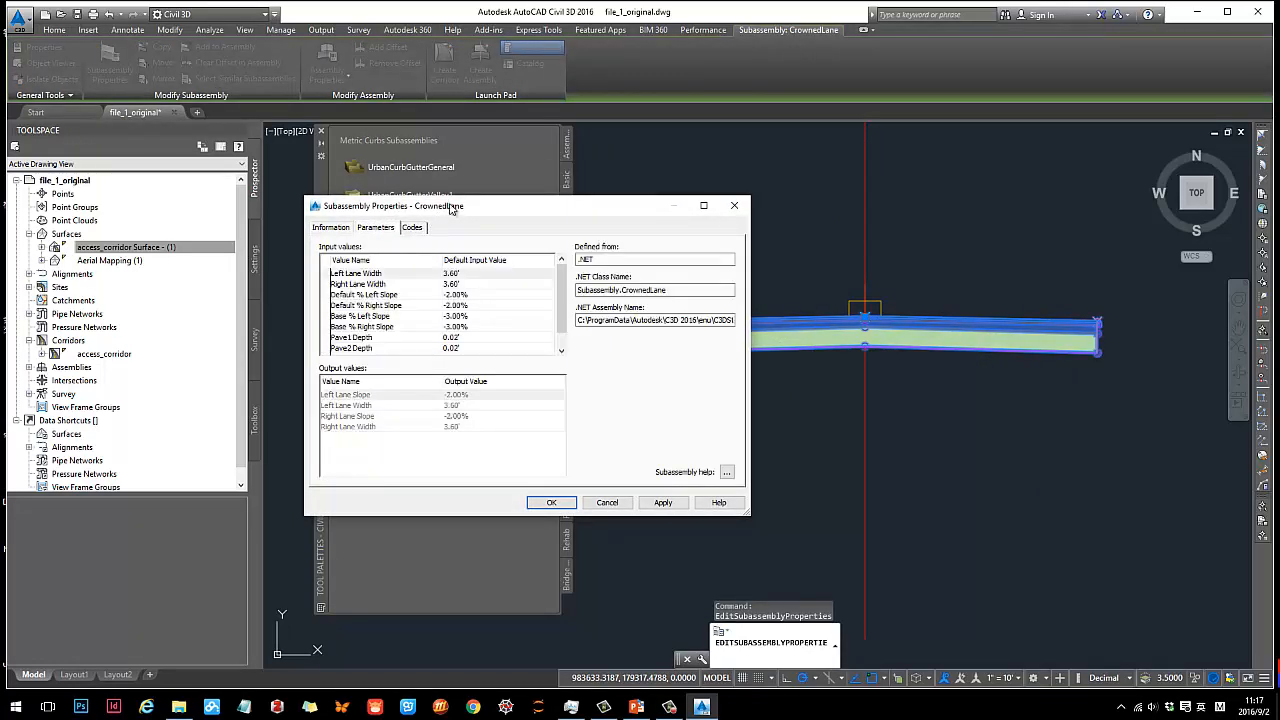
drag(451, 208, 227, 155)
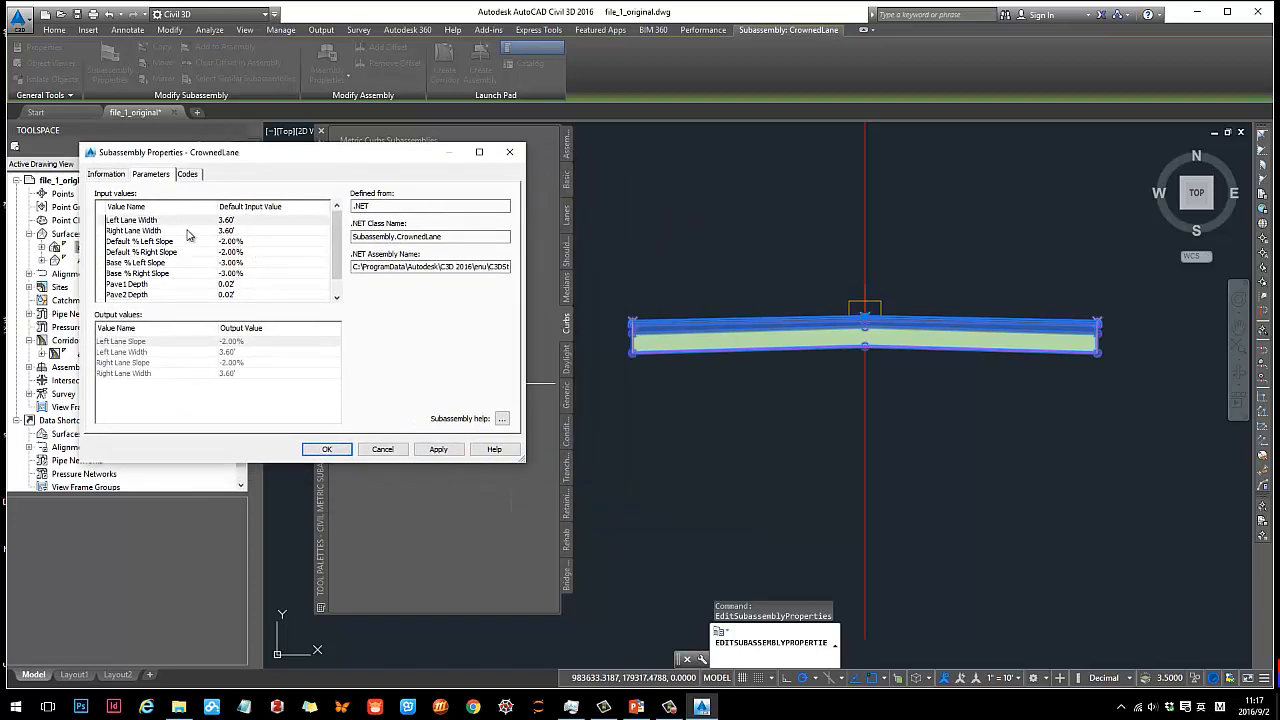
click(250, 221)
click(256, 221)
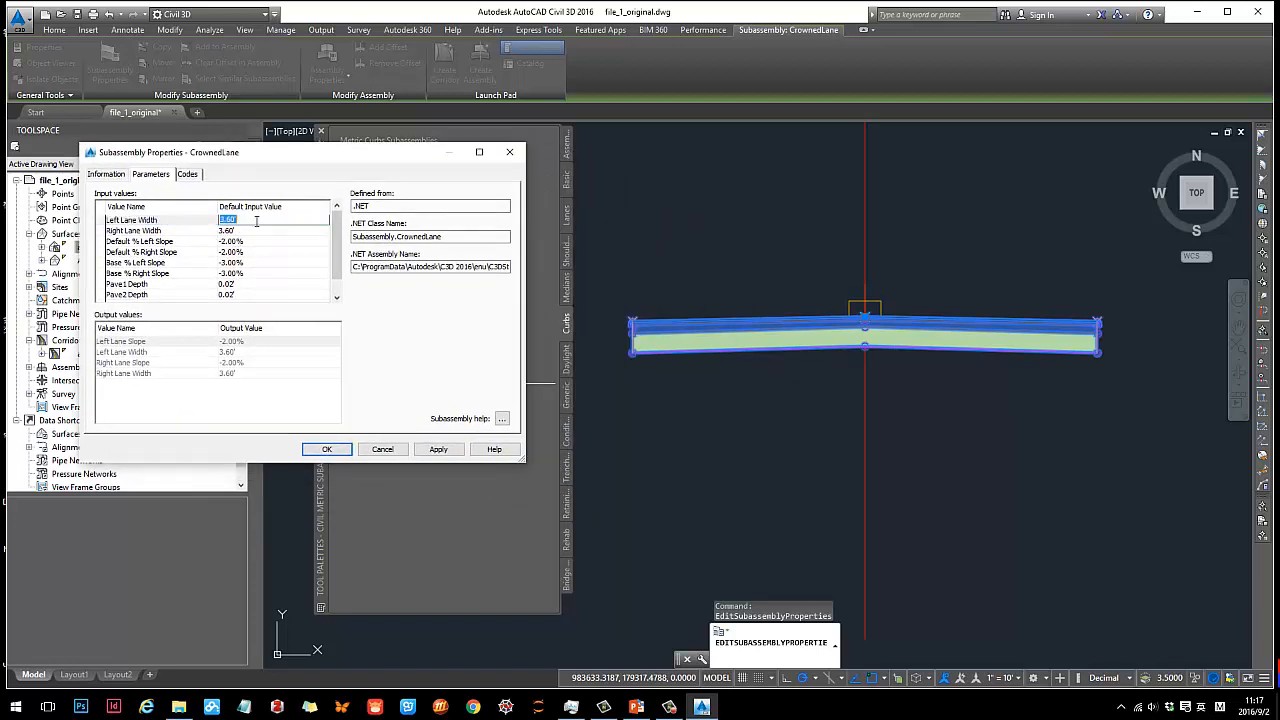
text(5)
- Set the CrownedLane's right lane width to 5' and accept the subassembly properties
click(258, 233)
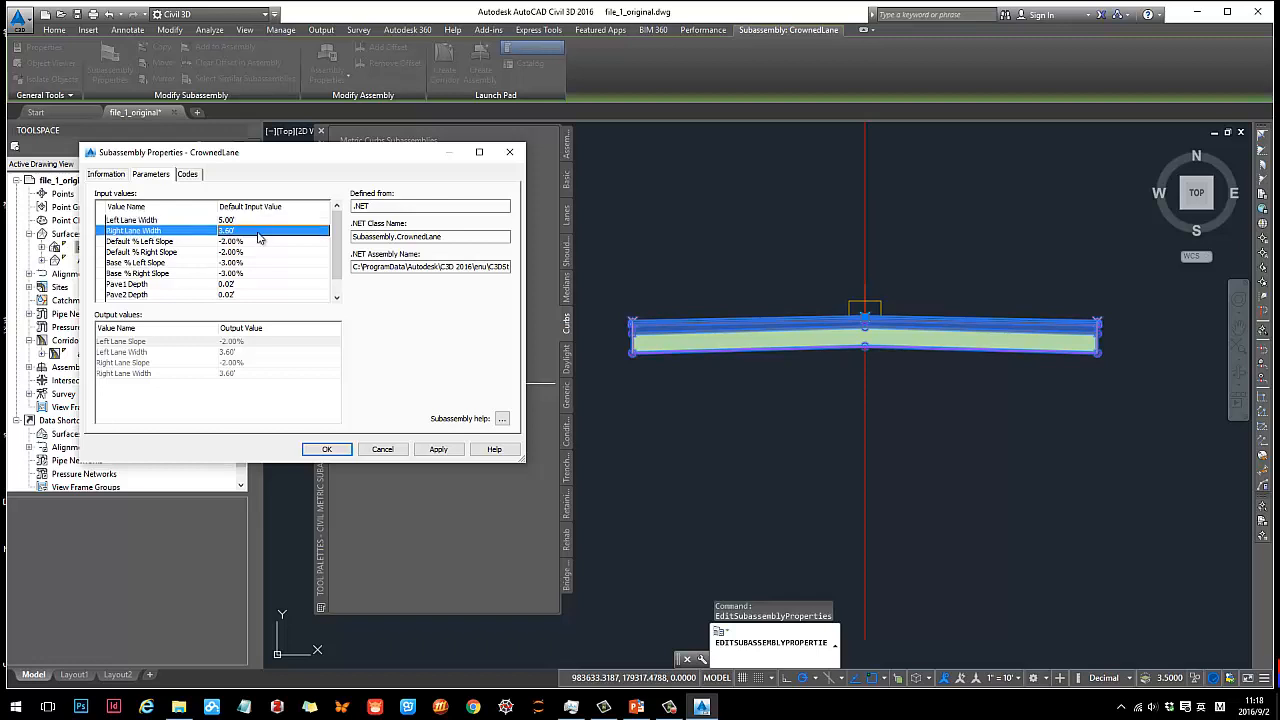
click(258, 236)
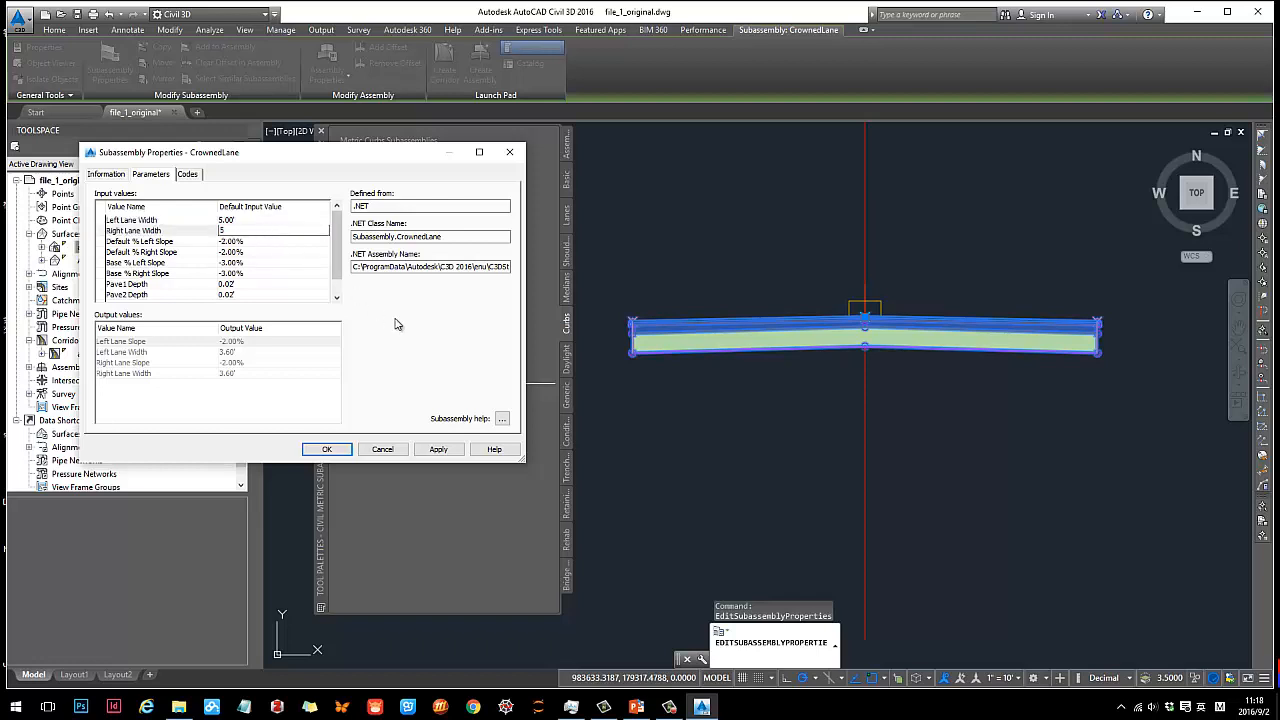
key(Return)
click(440, 450)
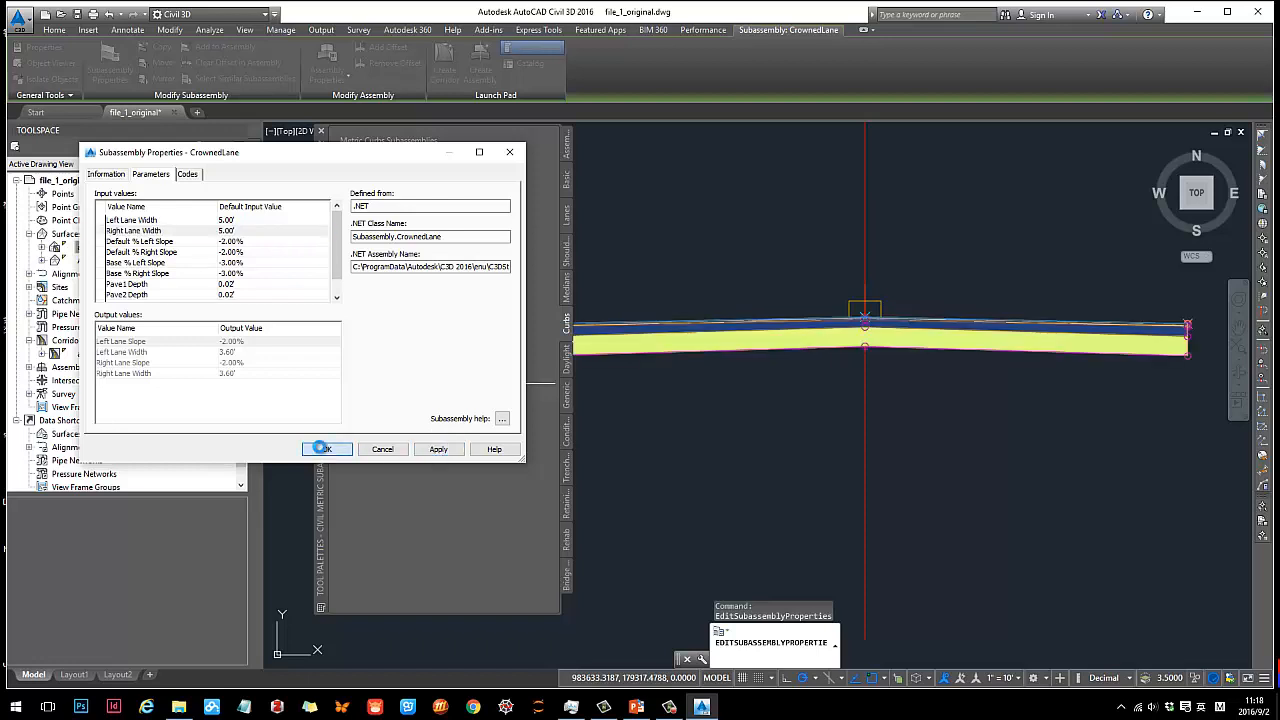
click(326, 449)
scroll(900, 258, down, 3)
middle_drag(900, 258, 861, 313)
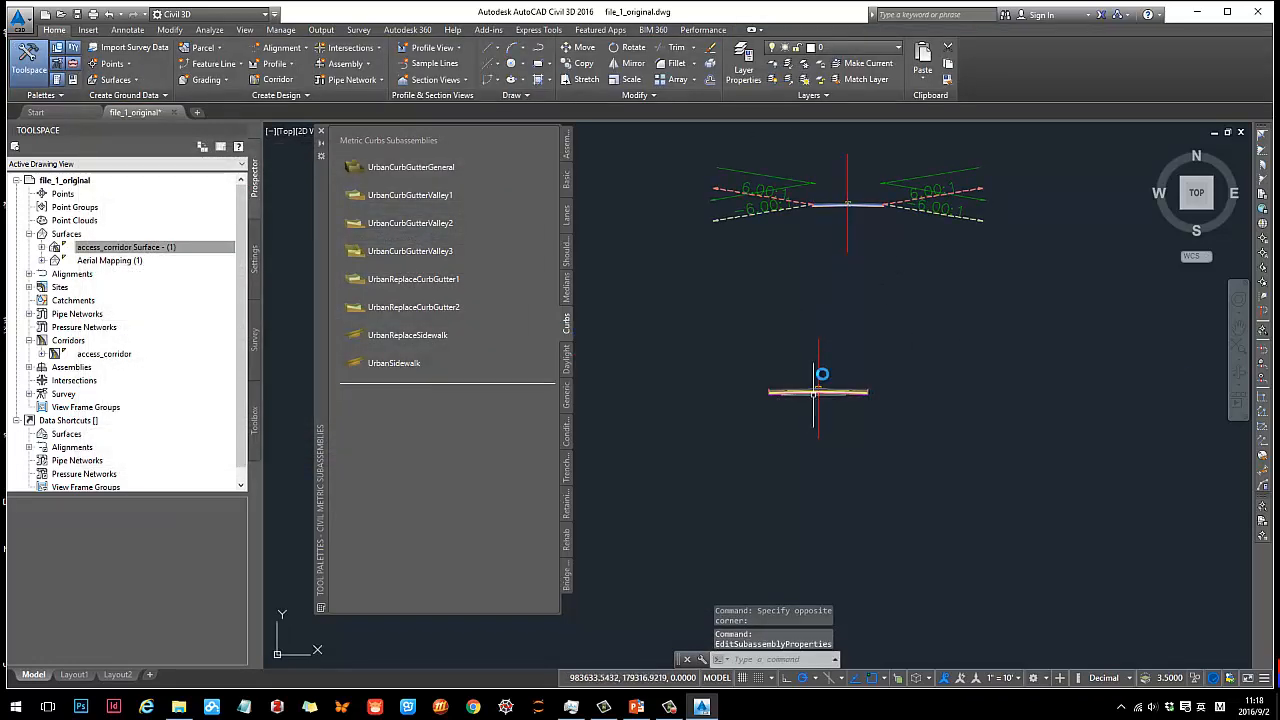
scroll(792, 434, up, 6)
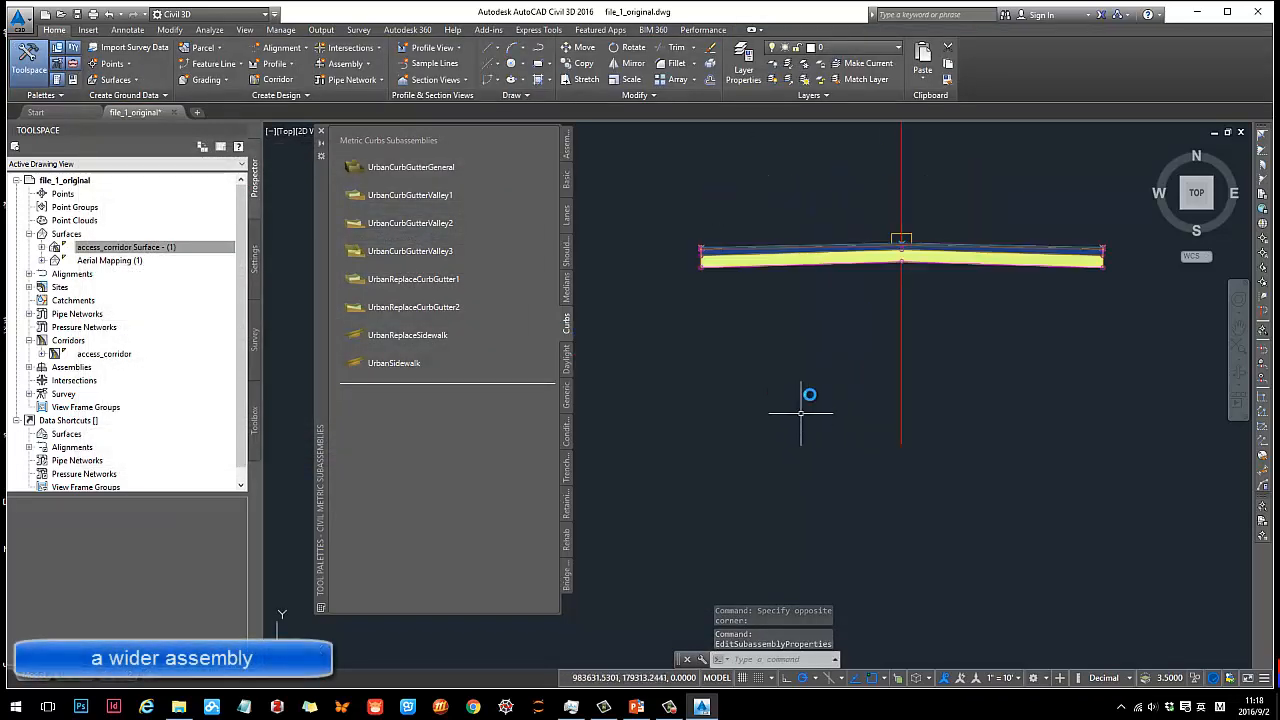
mouse_move(860, 292)
middle_down()
mouse_move(944, 360)
mouse_move(894, 363)
middle_up()
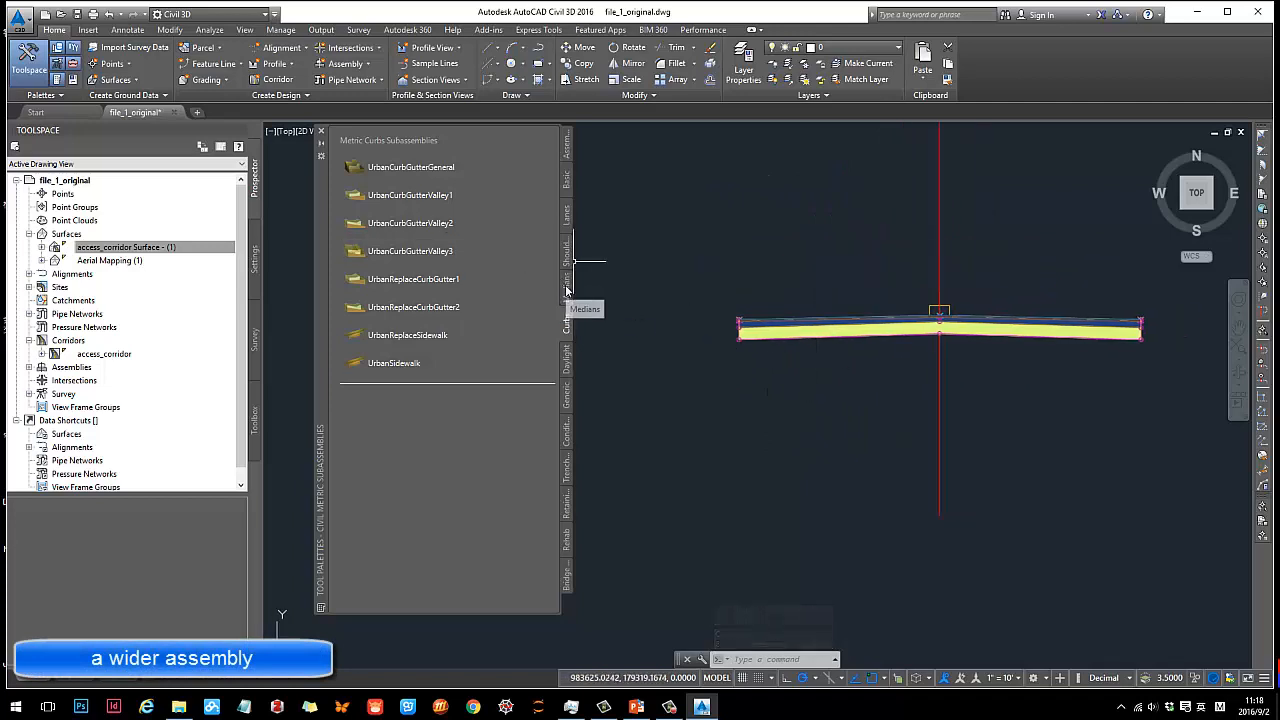
- Attach a right-side metric DaylightGeneral subassembly to the top marker at the left edge of access_road_2's CrownedLane
click(567, 366)
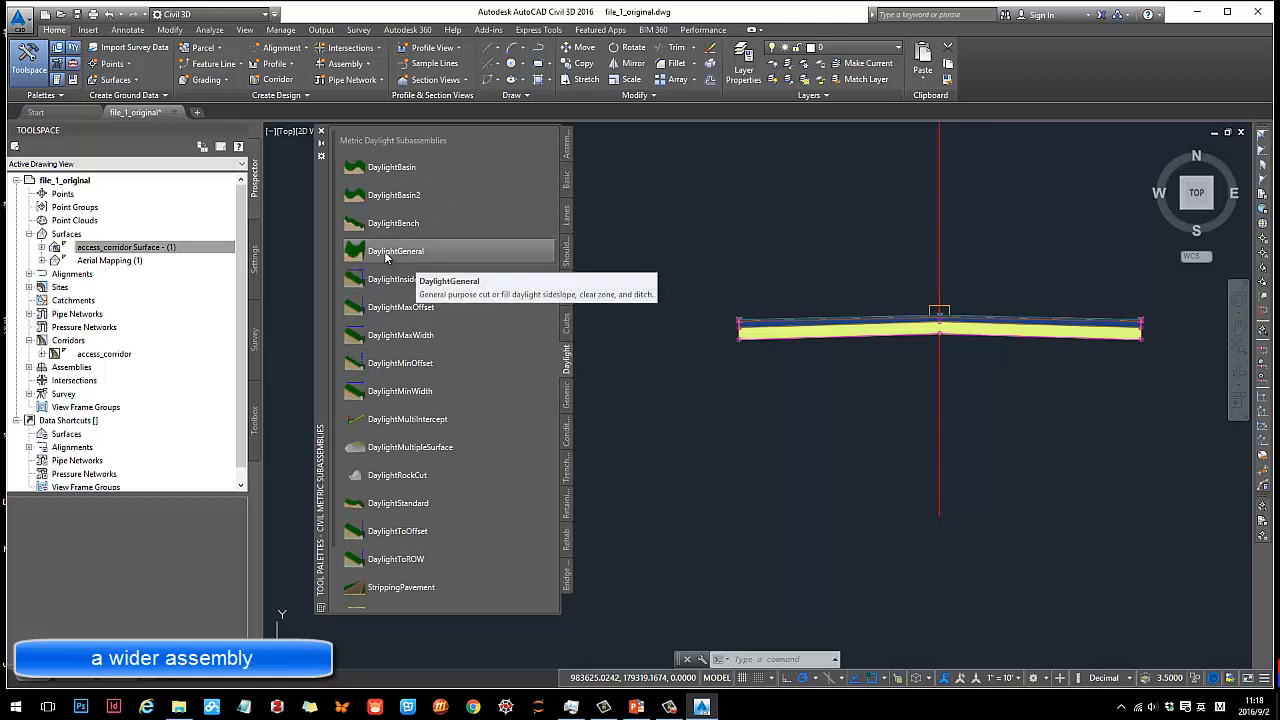
scroll(395, 563, down, 3)
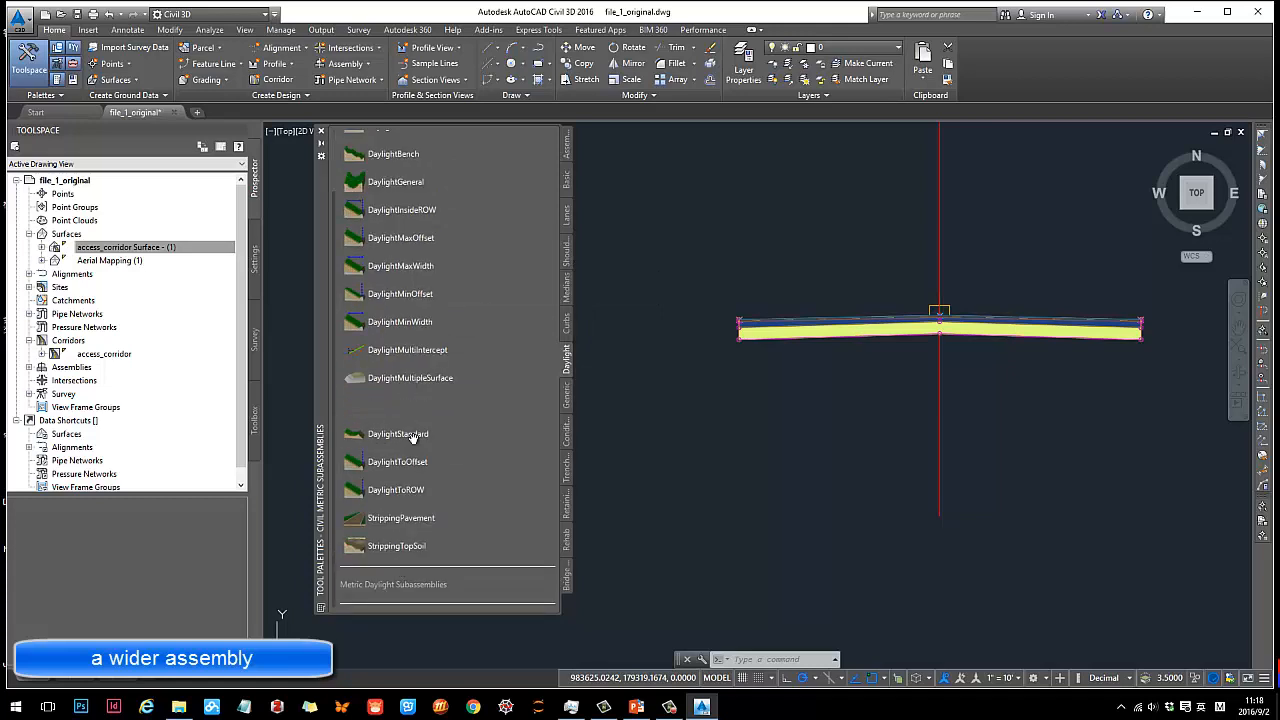
scroll(408, 550, up, 3)
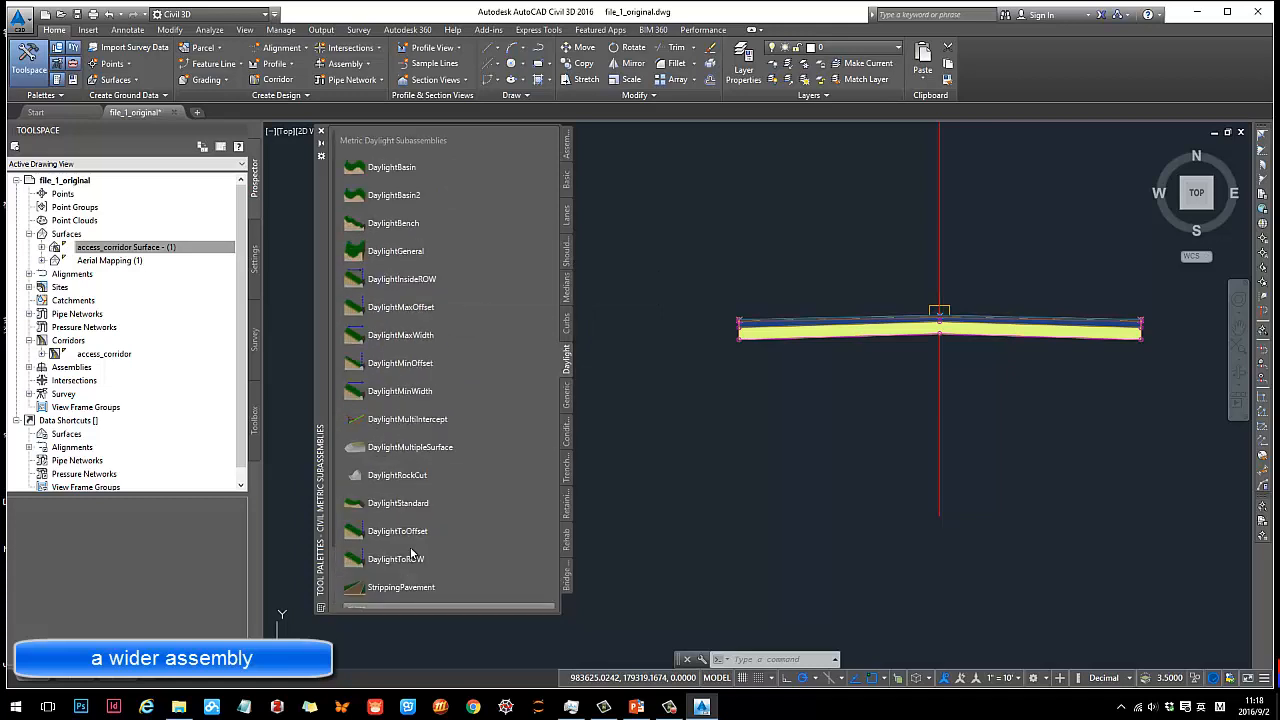
click(414, 253)
scroll(700, 334, up, 3)
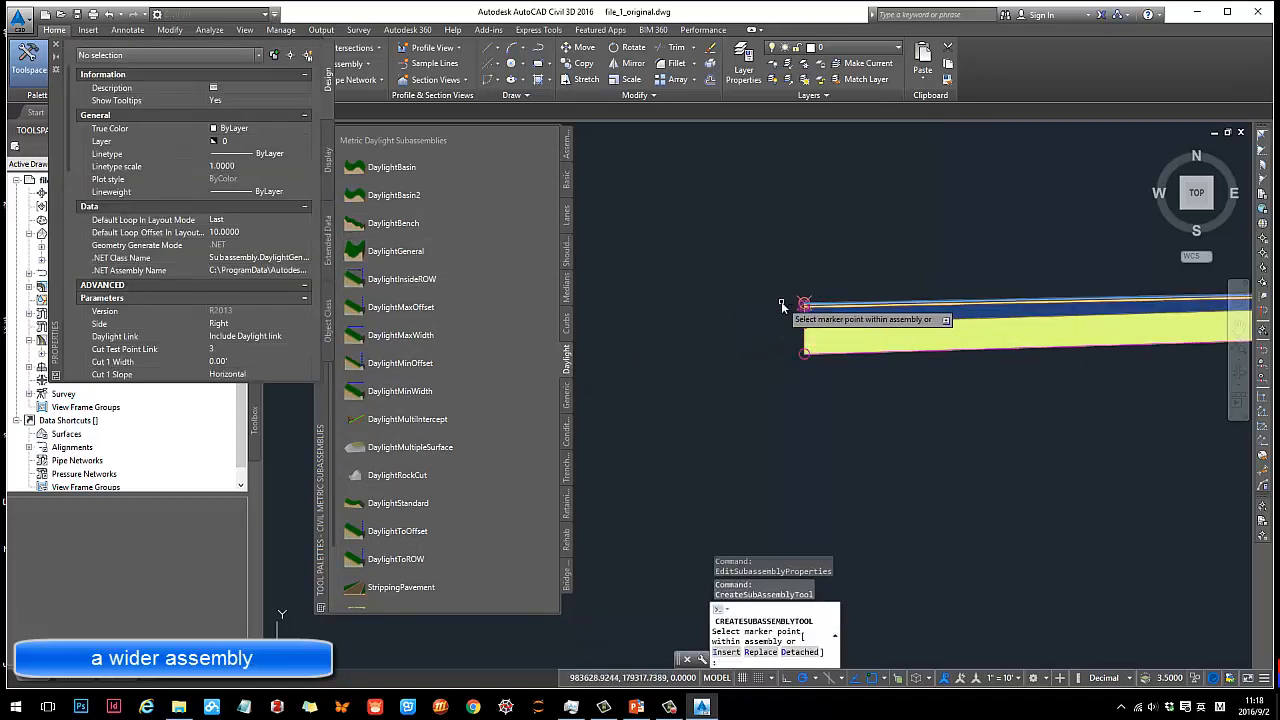
scroll(800, 310, up, 4)
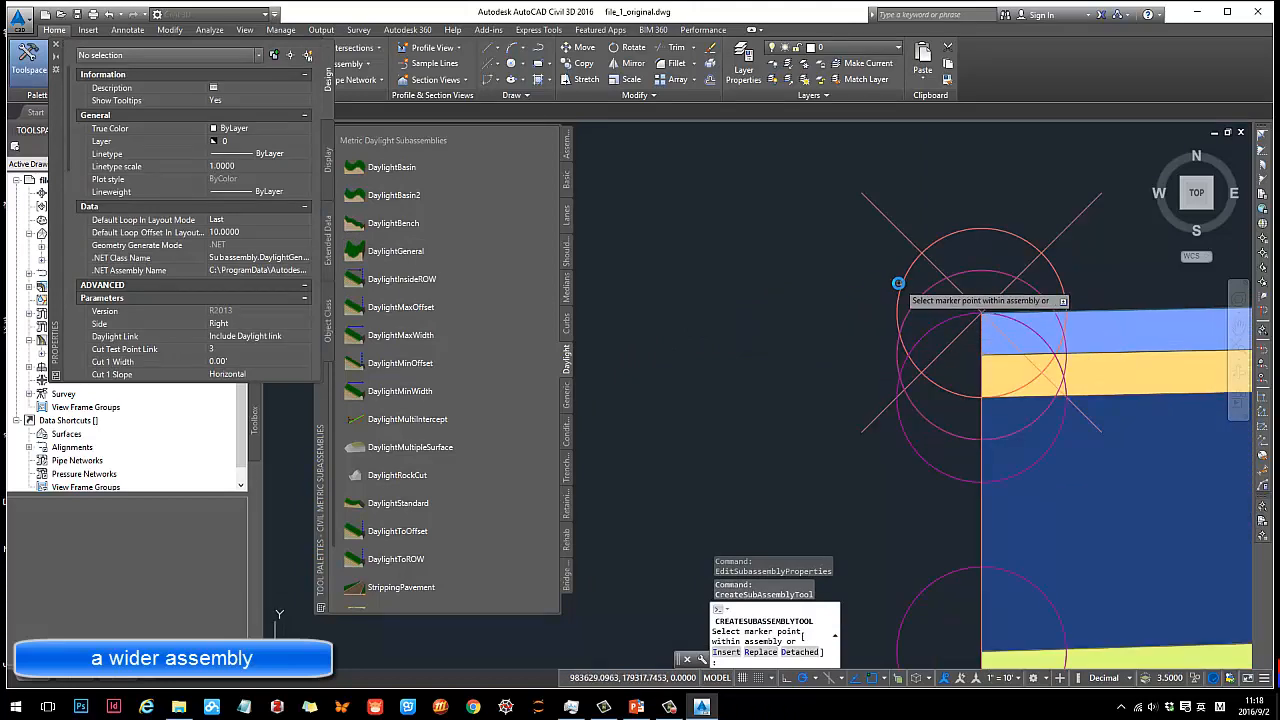
scroll(880, 286, down, 5)
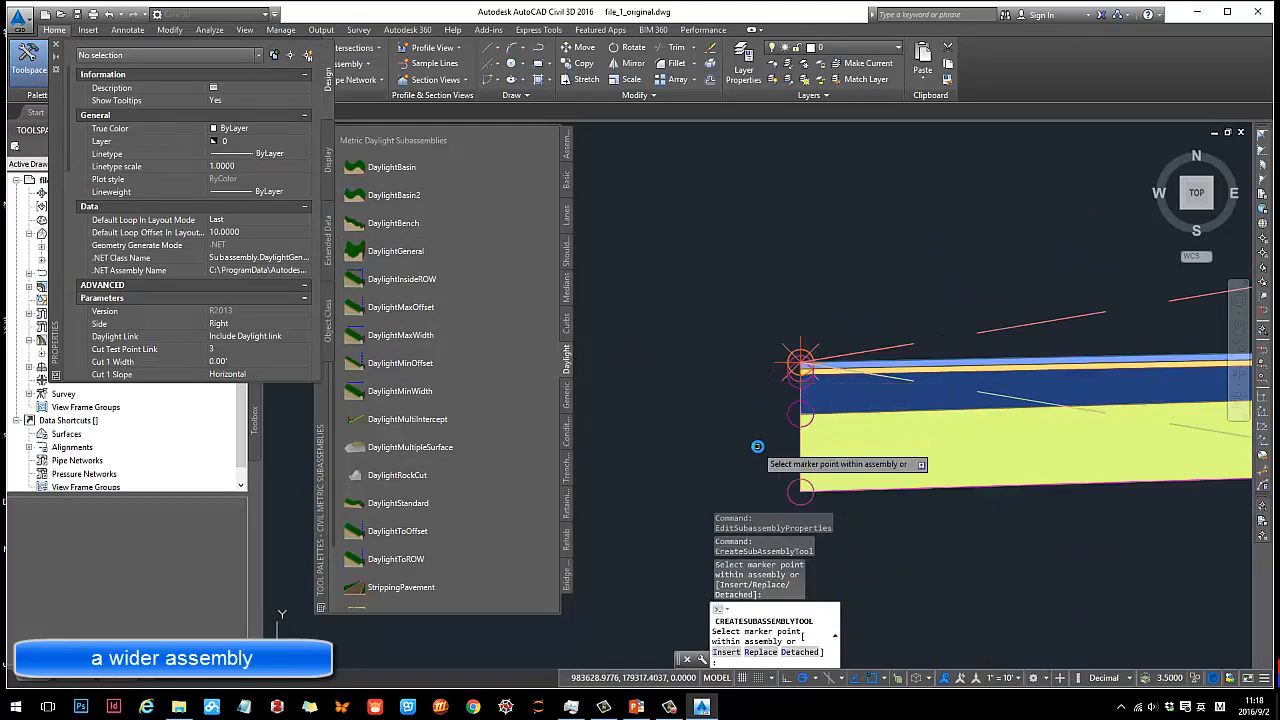
scroll(757, 447, down, 5)
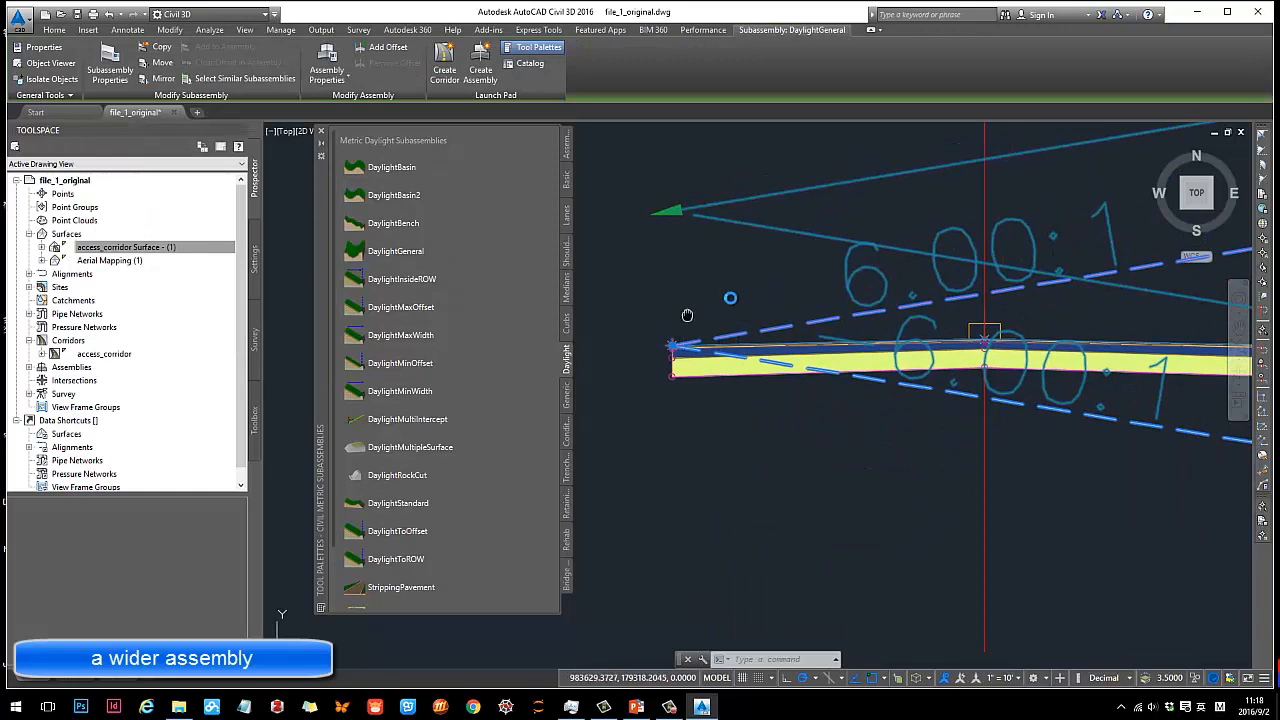
- Mirror the DaylightGeneral subassembly onto the same left-edge marker, accepting the mirror to the same side
middle_drag(687, 315, 736, 297)
click(160, 79)
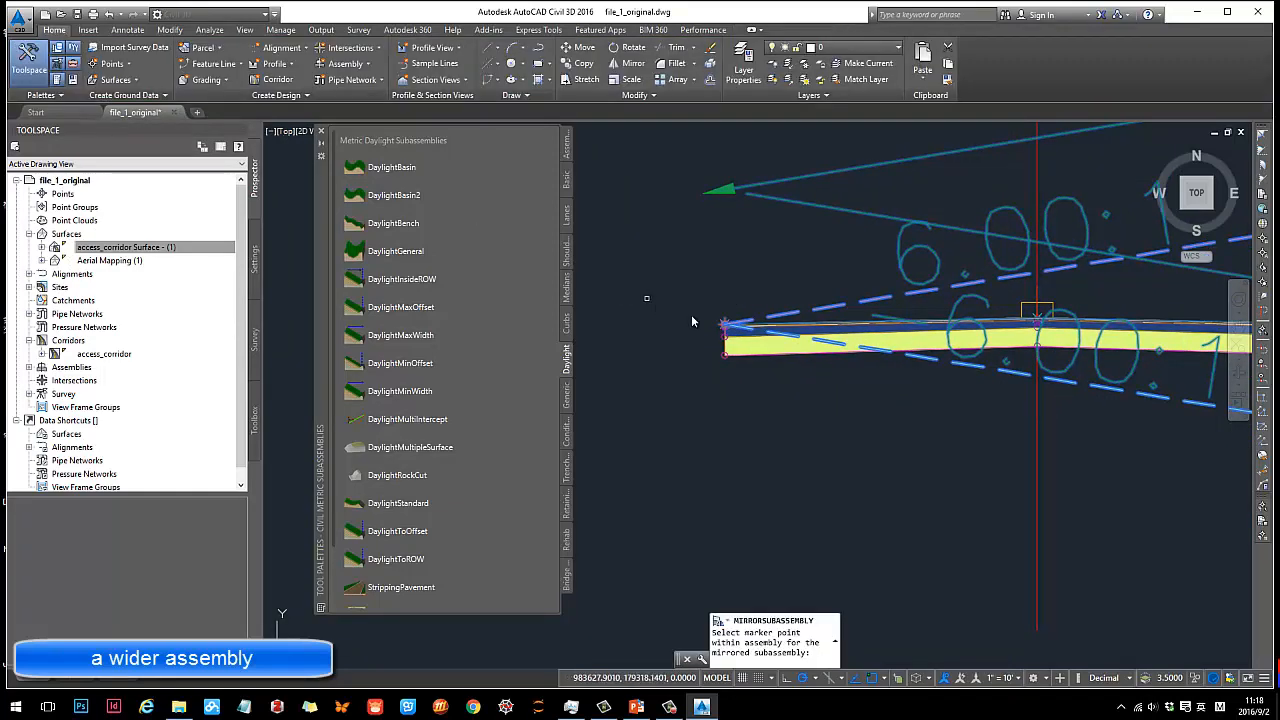
scroll(760, 316, up, 5)
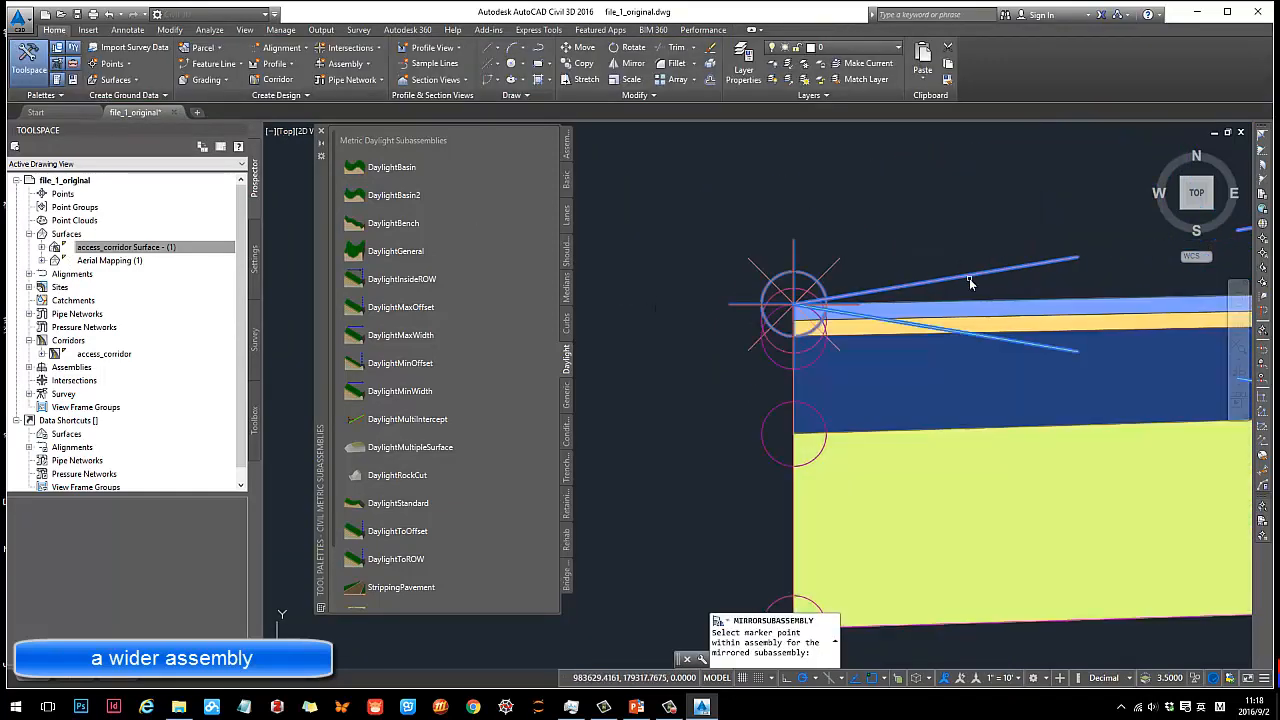
click(969, 277)
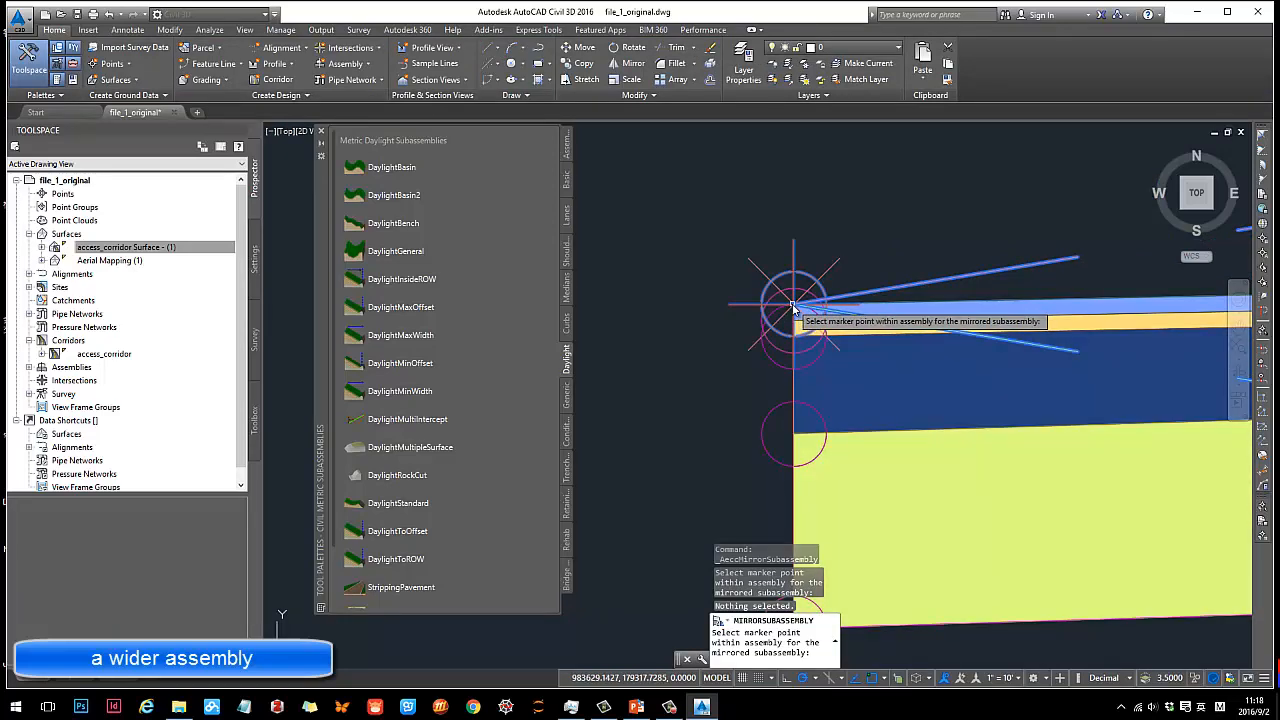
click(793, 305)
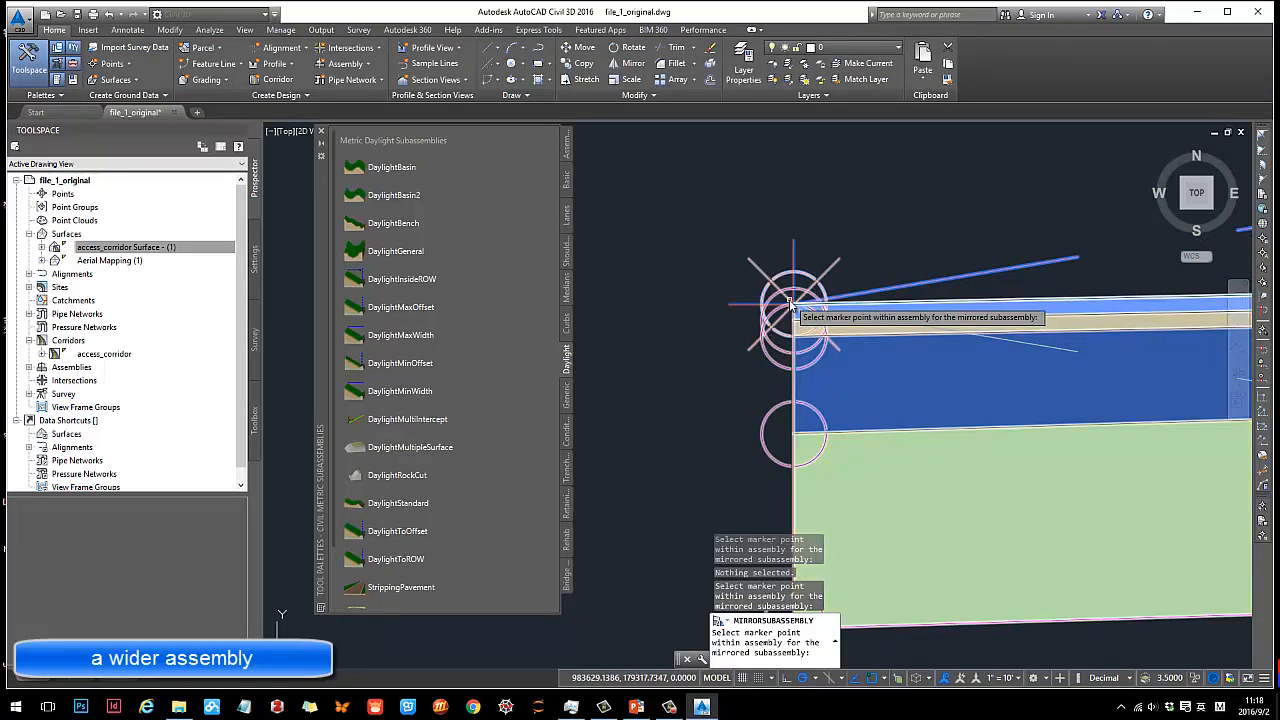
click(793, 305)
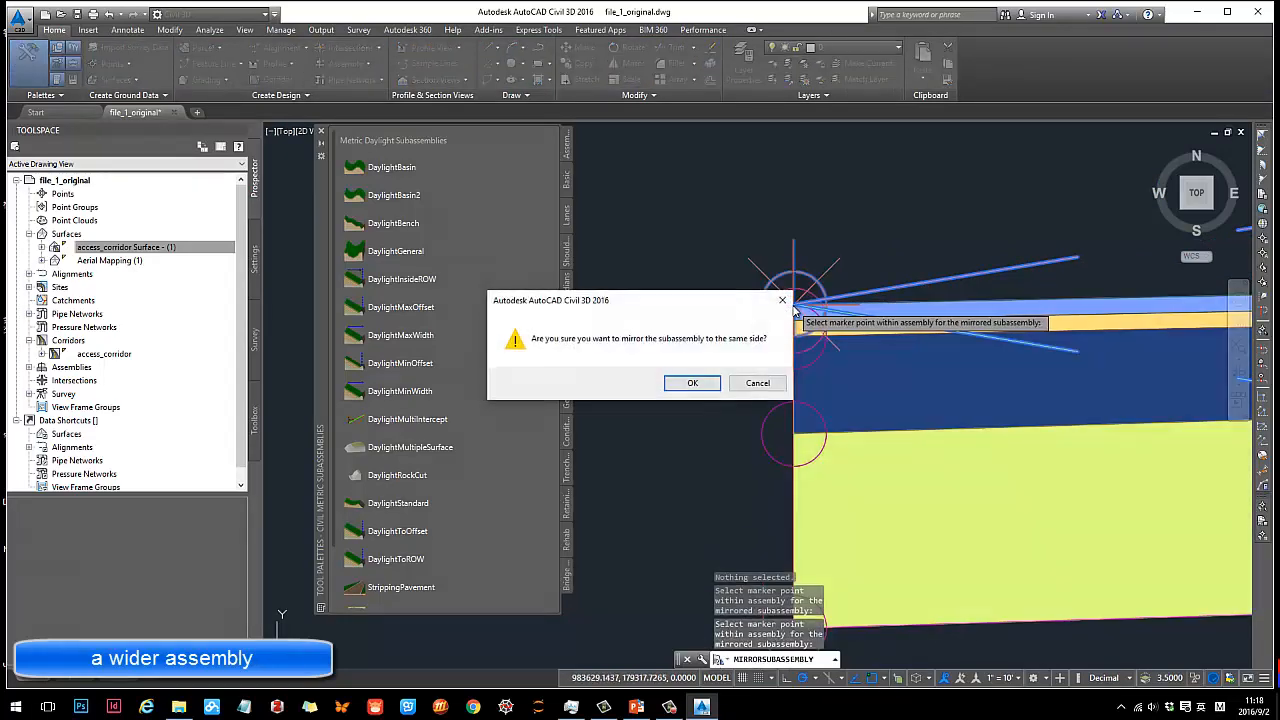
click(692, 384)
- Delete the original DaylightGeneral at the lane's left edge that points inward across the road, keeping the mirrored copy
scroll(690, 386, down, 5)
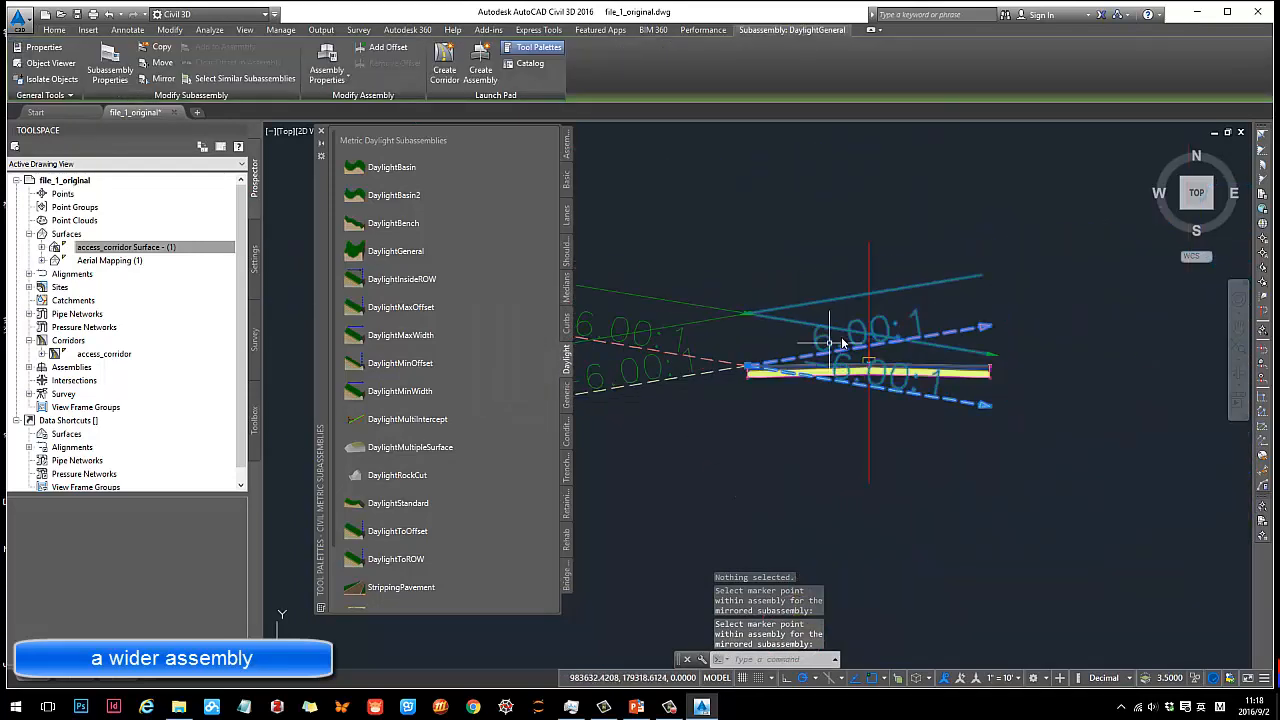
key(Escape)
click(830, 355)
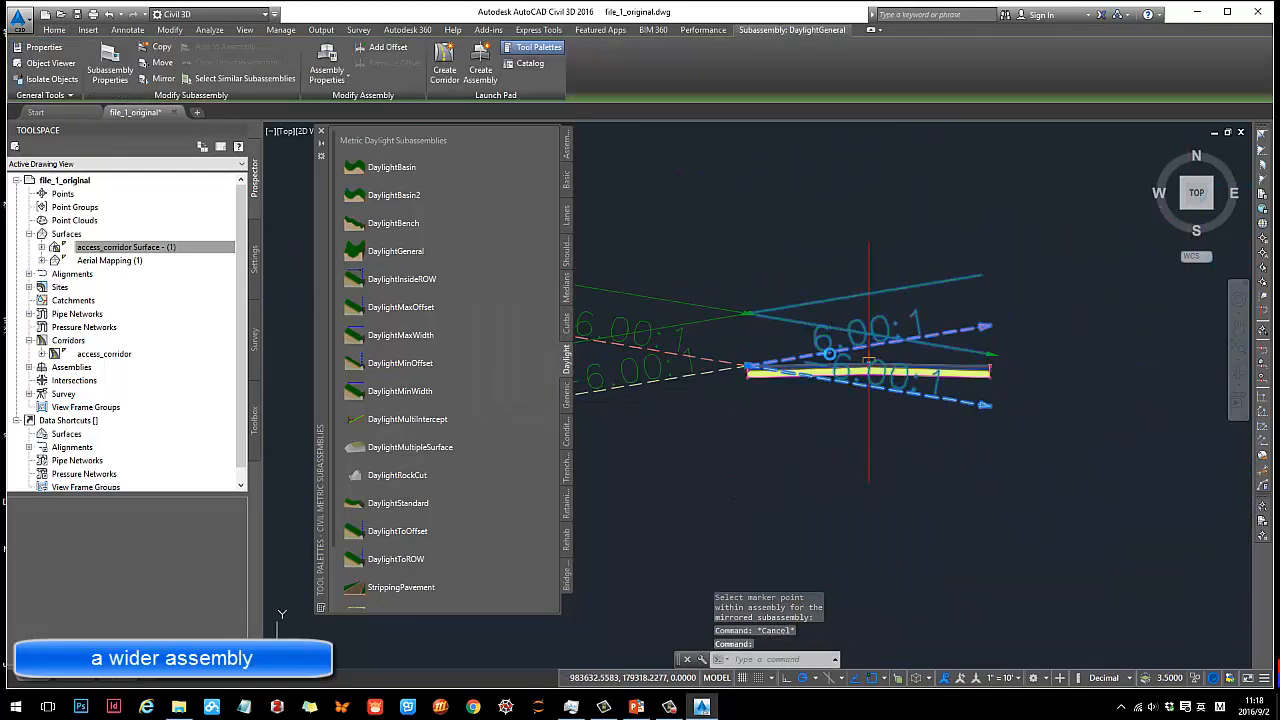
key(Delete)
- Attach a metric DaylightGeneral subassembly to the top marker at the lane's right edge and close the subassembly tool palettes
scroll(849, 363, up, 5)
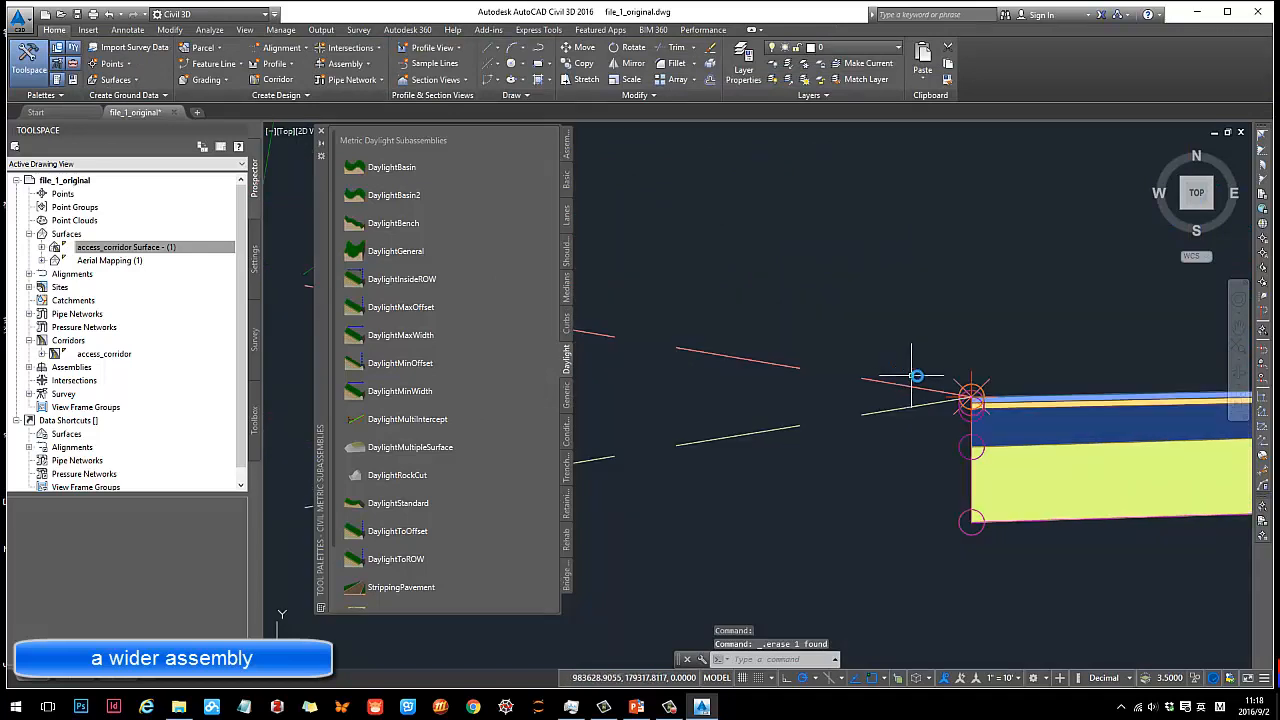
scroll(758, 380, down, 10)
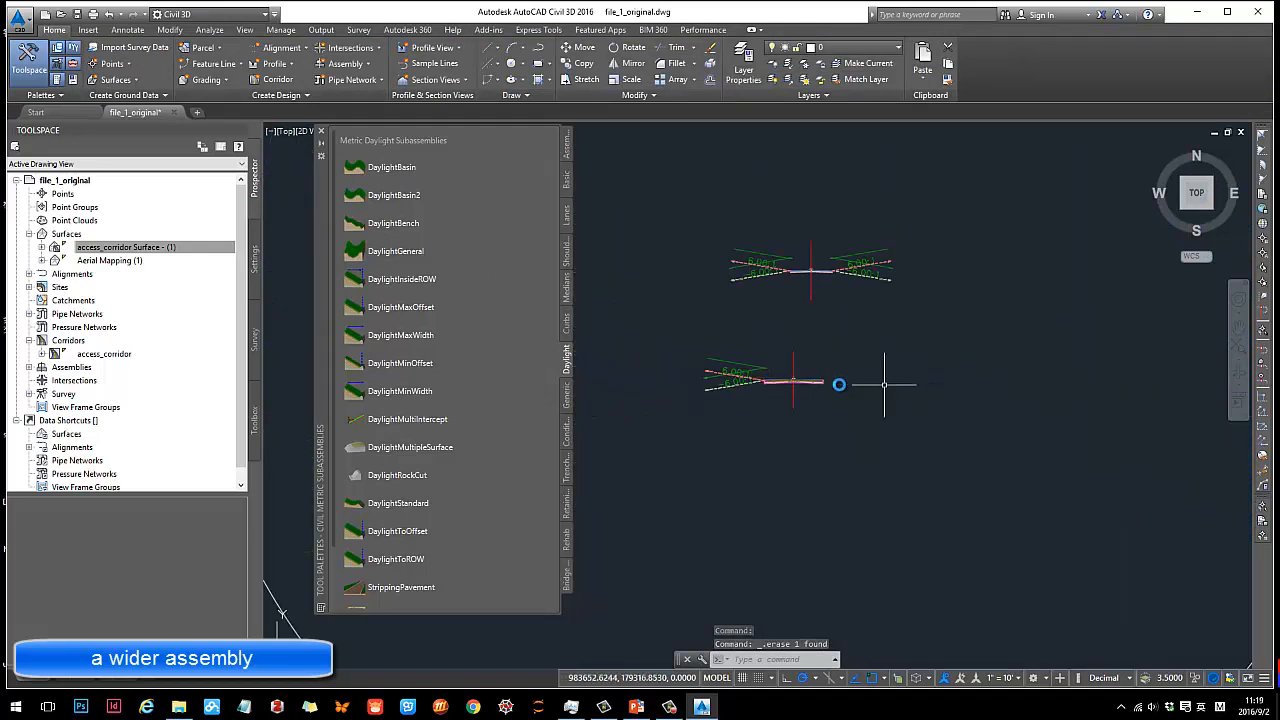
scroll(824, 379, up, 9)
scroll(888, 335, up, 4)
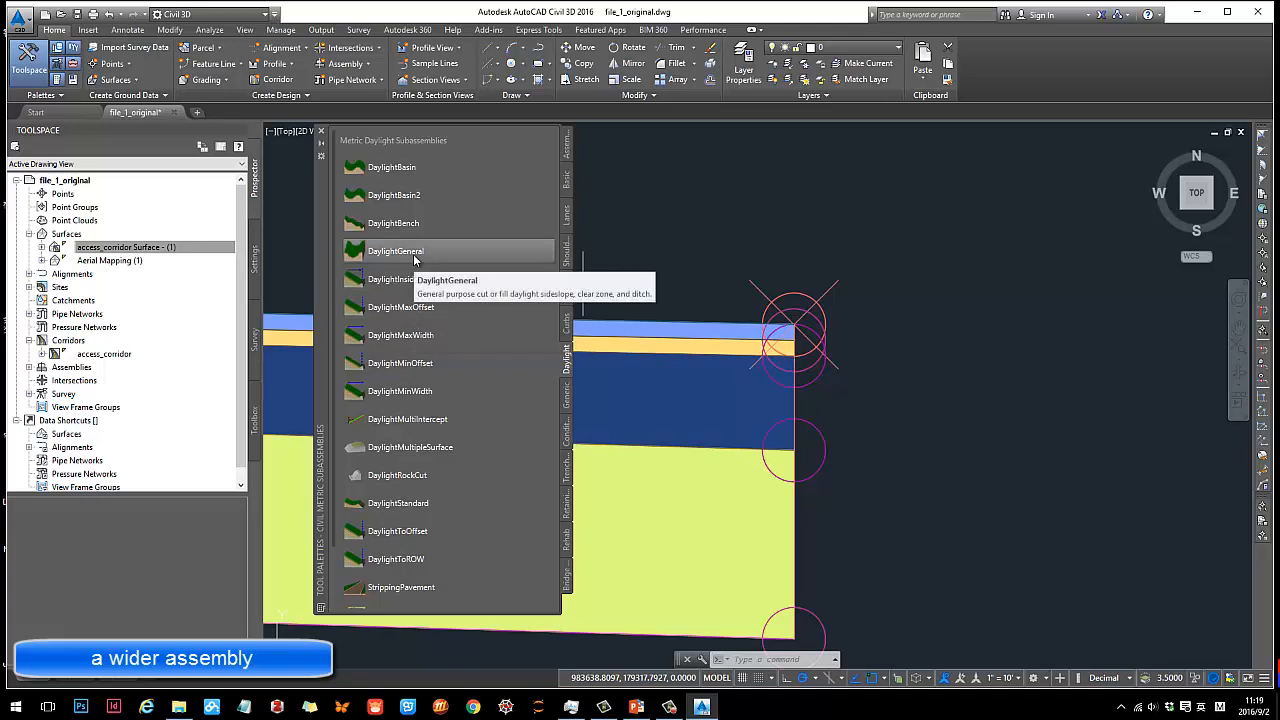
click(414, 256)
scroll(803, 328, up, 2)
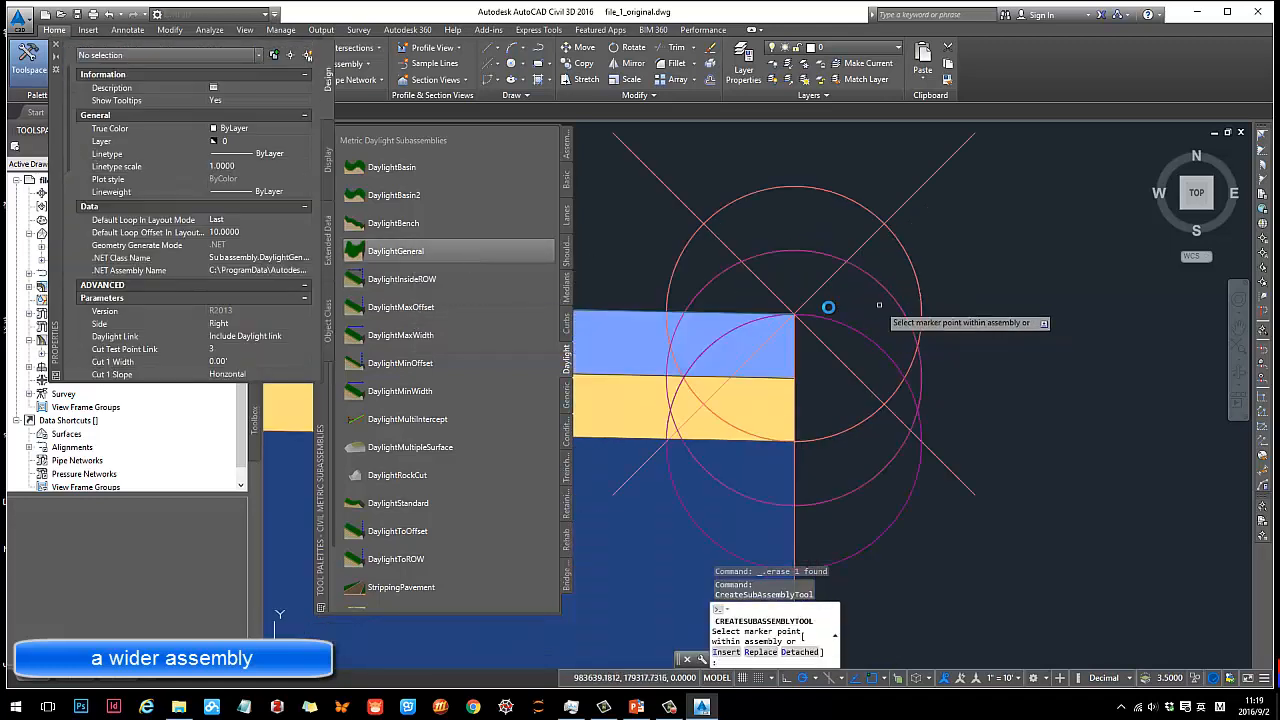
click(818, 290)
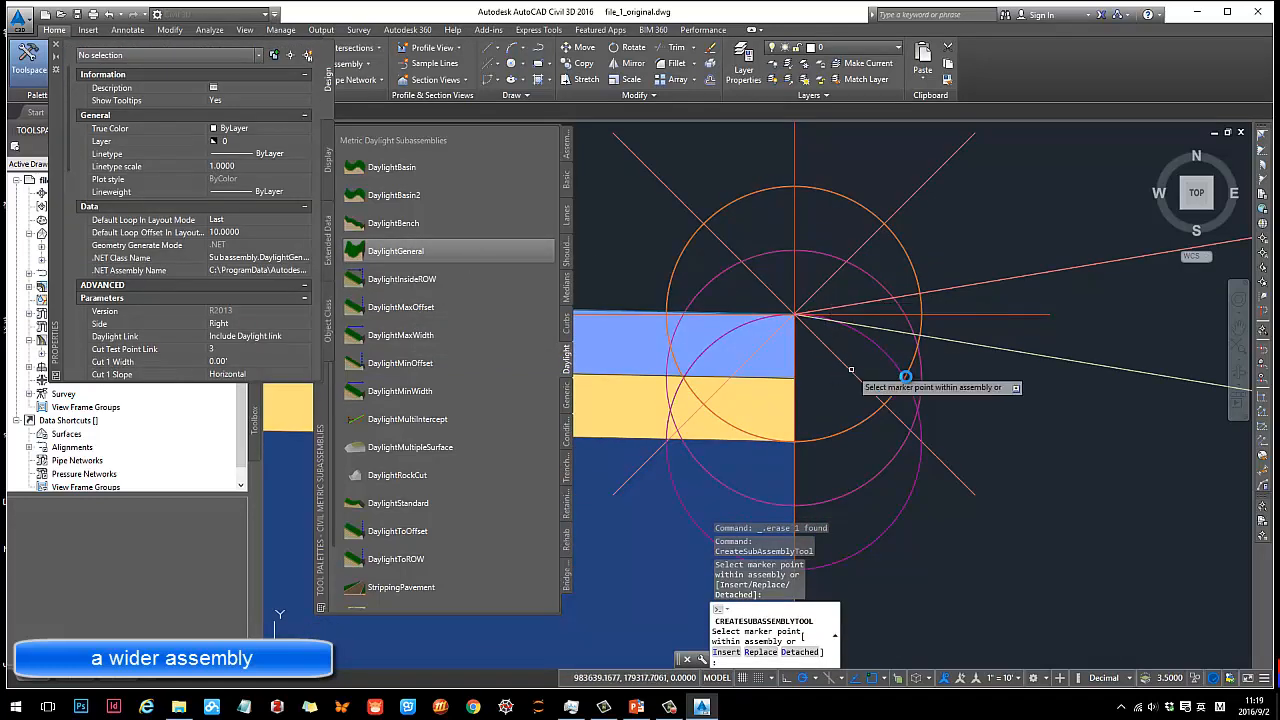
scroll(1000, 400, down, 3)
scroll(998, 435, down, 3)
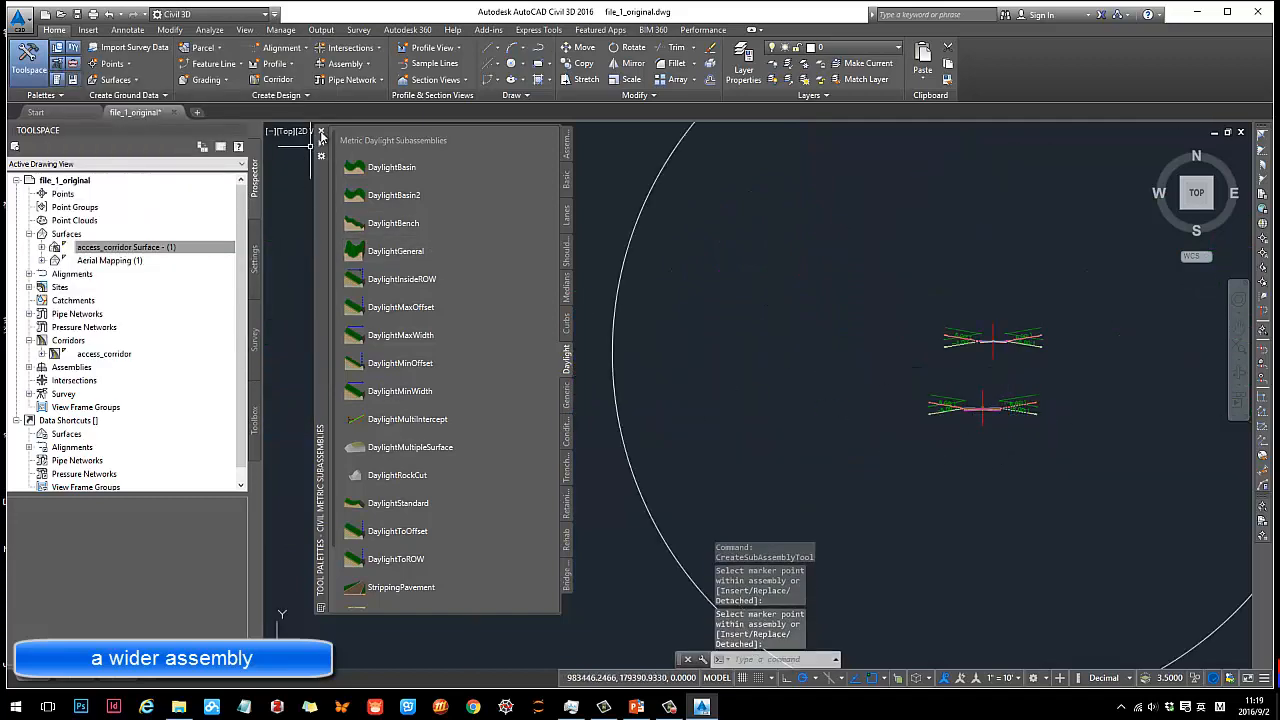
click(320, 132)
- Open the access_corridor's properties at its baseline and region parameters, widening the start and end station columns
scroll(663, 323, down, 10)
middle_drag(714, 354, 924, 313)
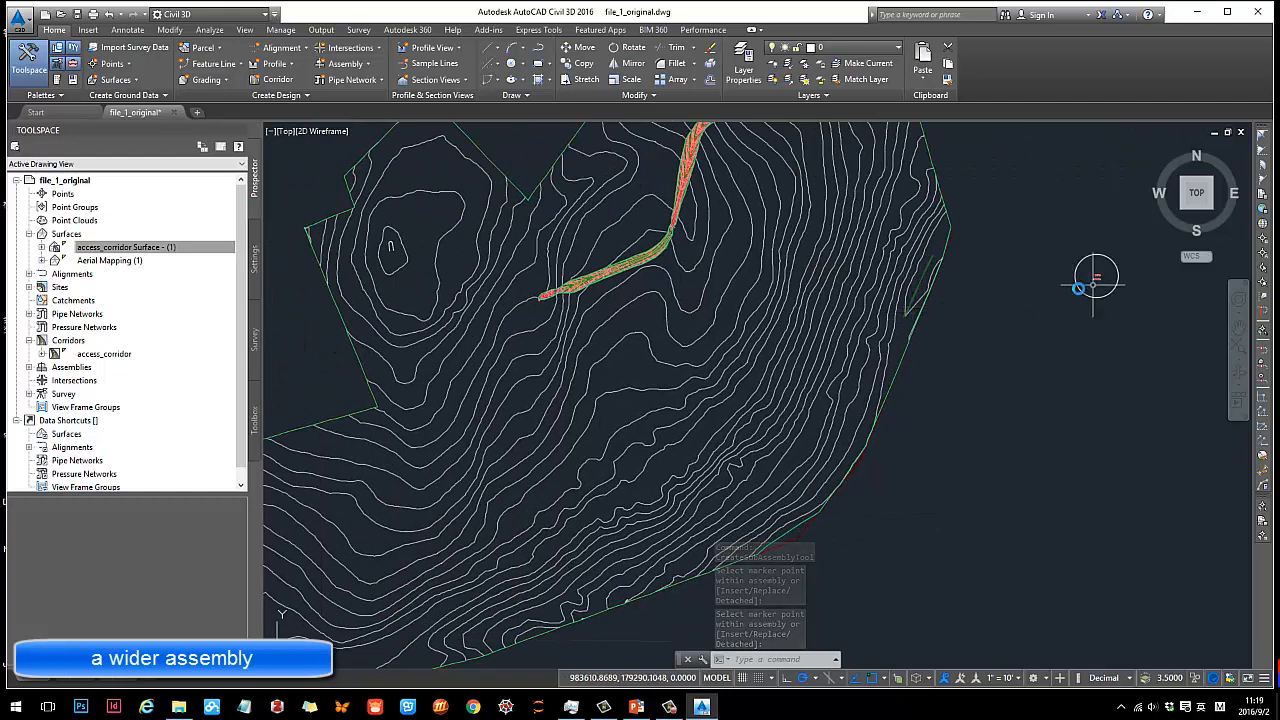
scroll(600, 262, up, 6)
click(716, 282)
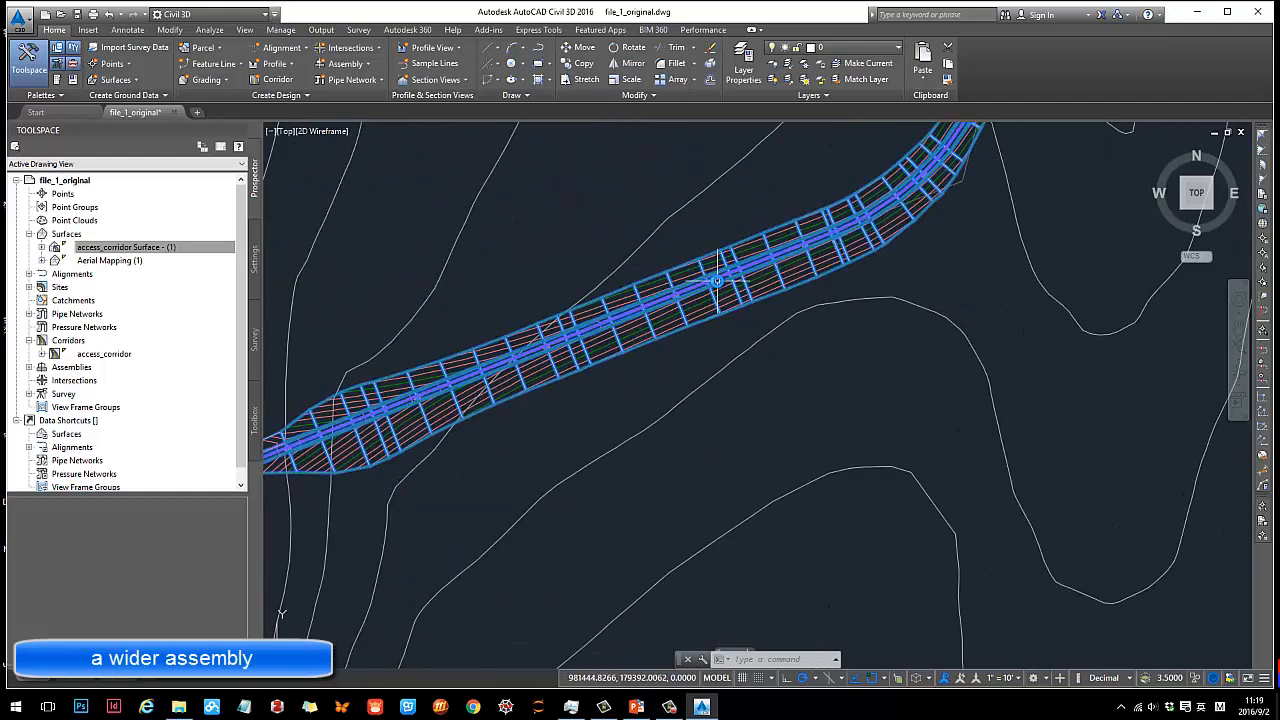
right_click(718, 283)
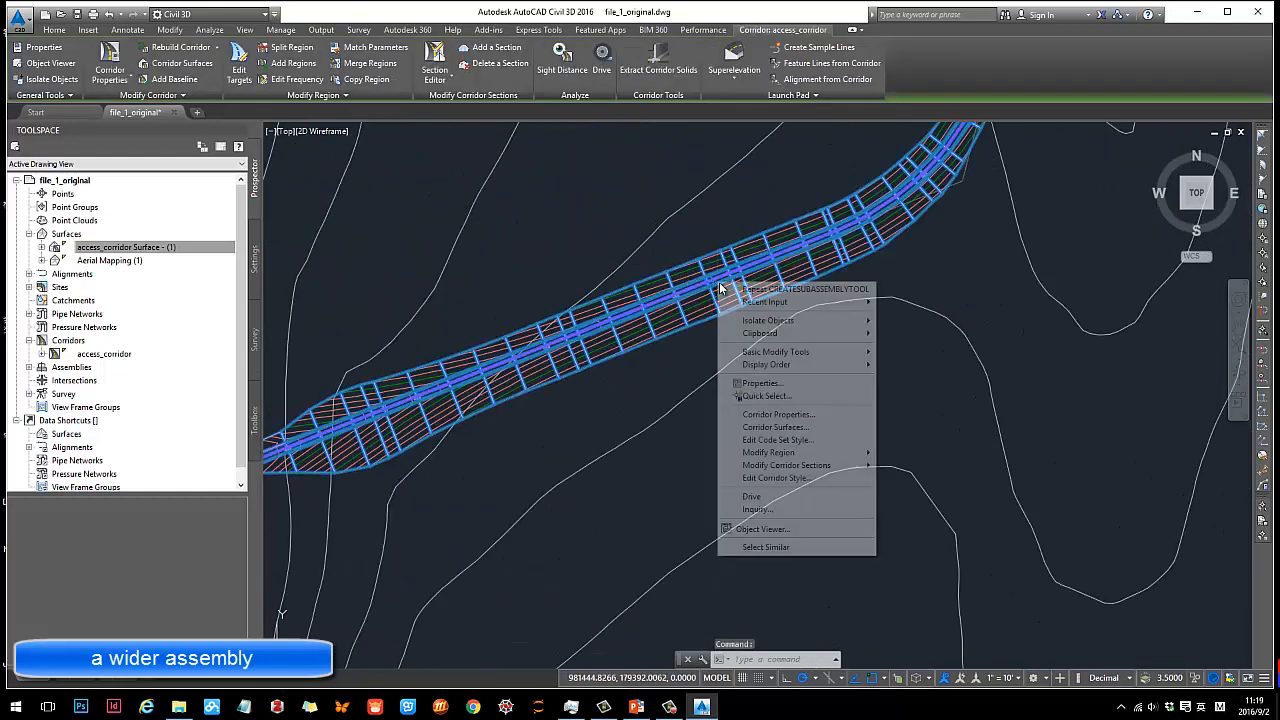
click(778, 414)
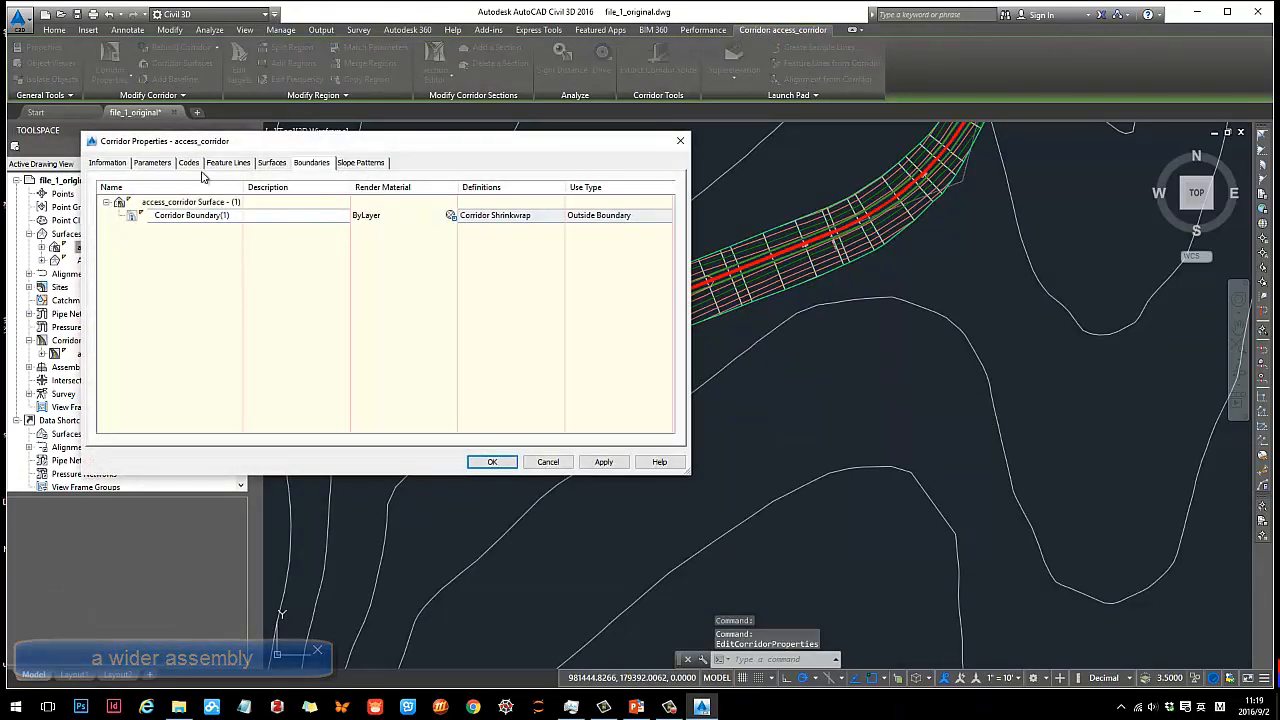
click(108, 162)
click(155, 163)
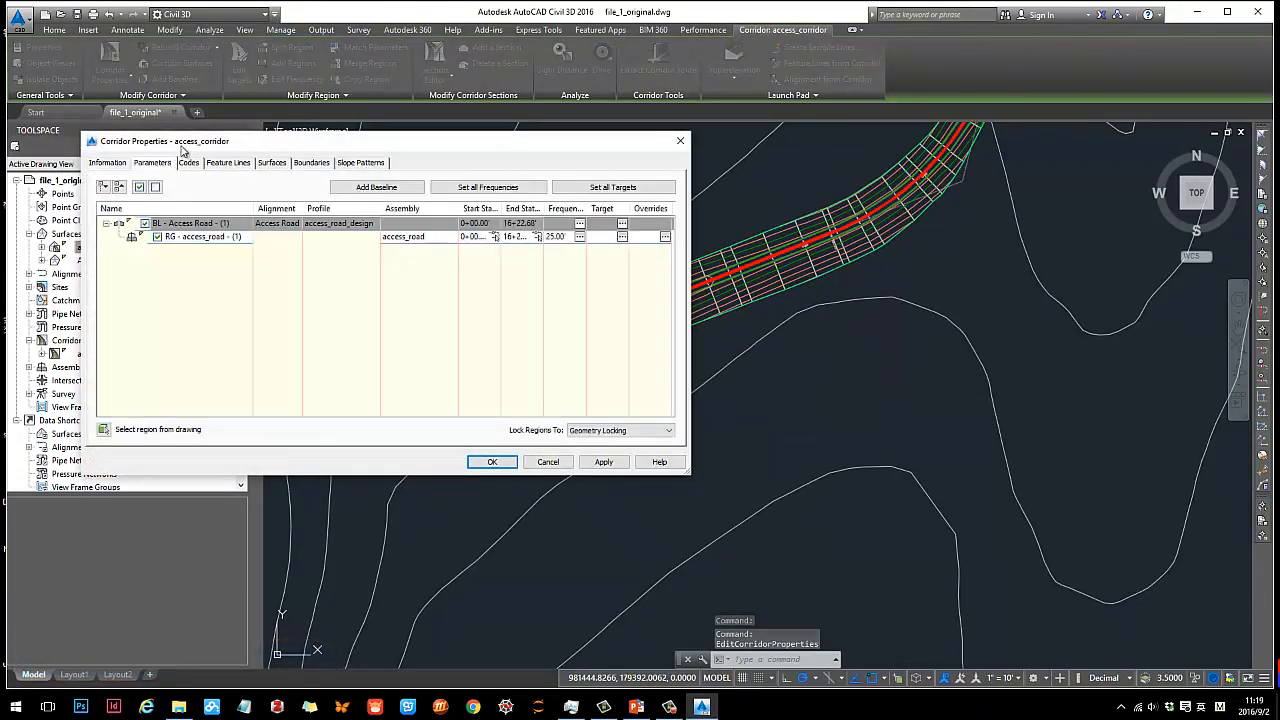
drag(181, 147, 143, 148)
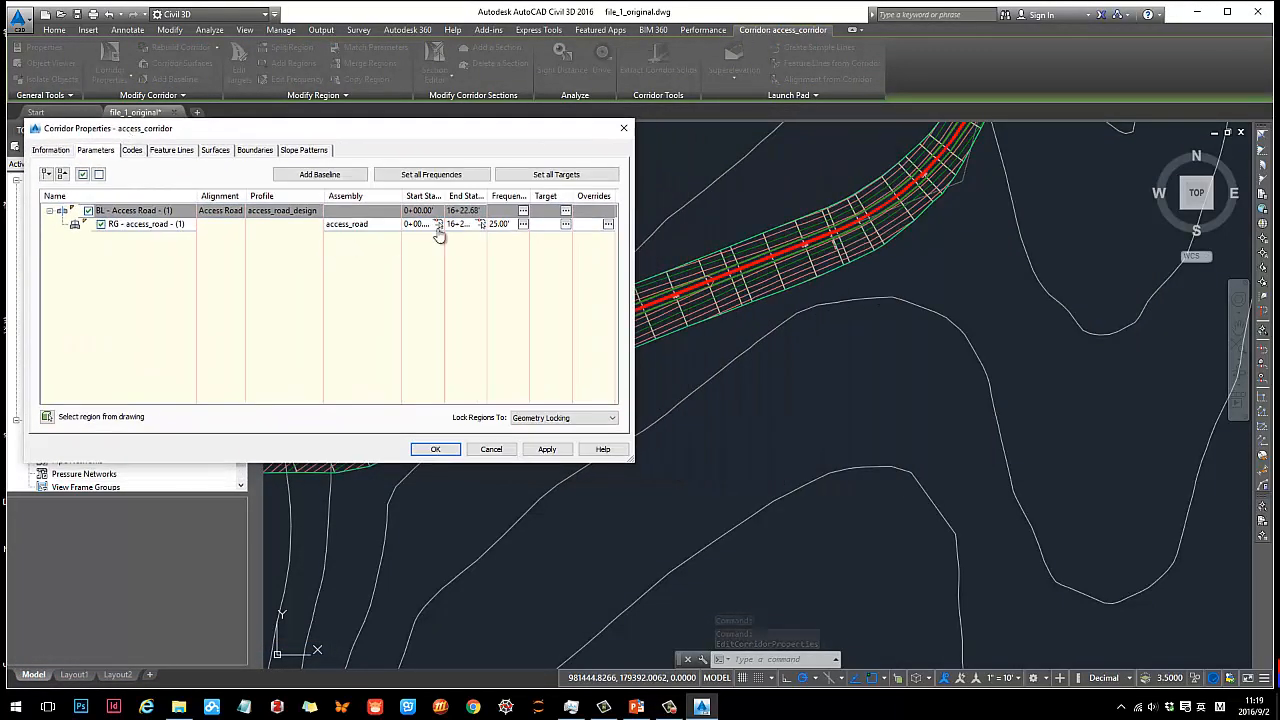
drag(381, 196, 526, 196)
- Examine the access corridor's baseline and region, including the region's start and end stations, and close the corridor properties
click(868, 286)
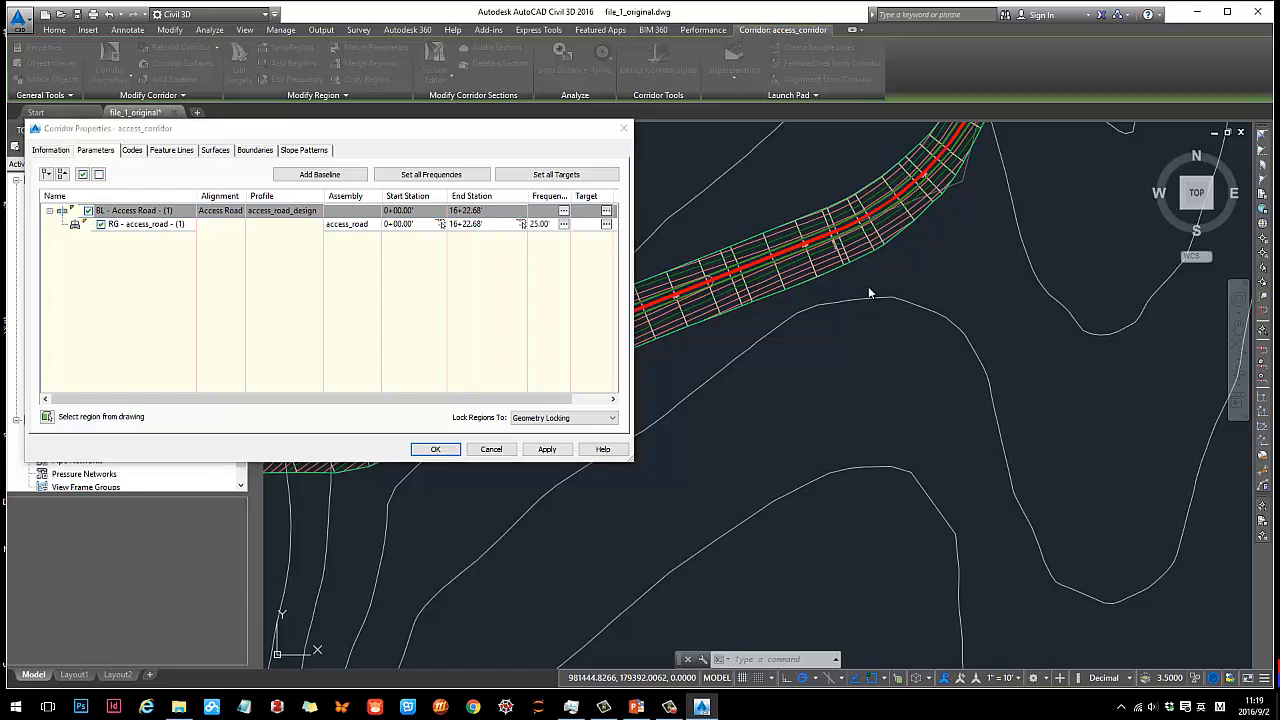
click(869, 328)
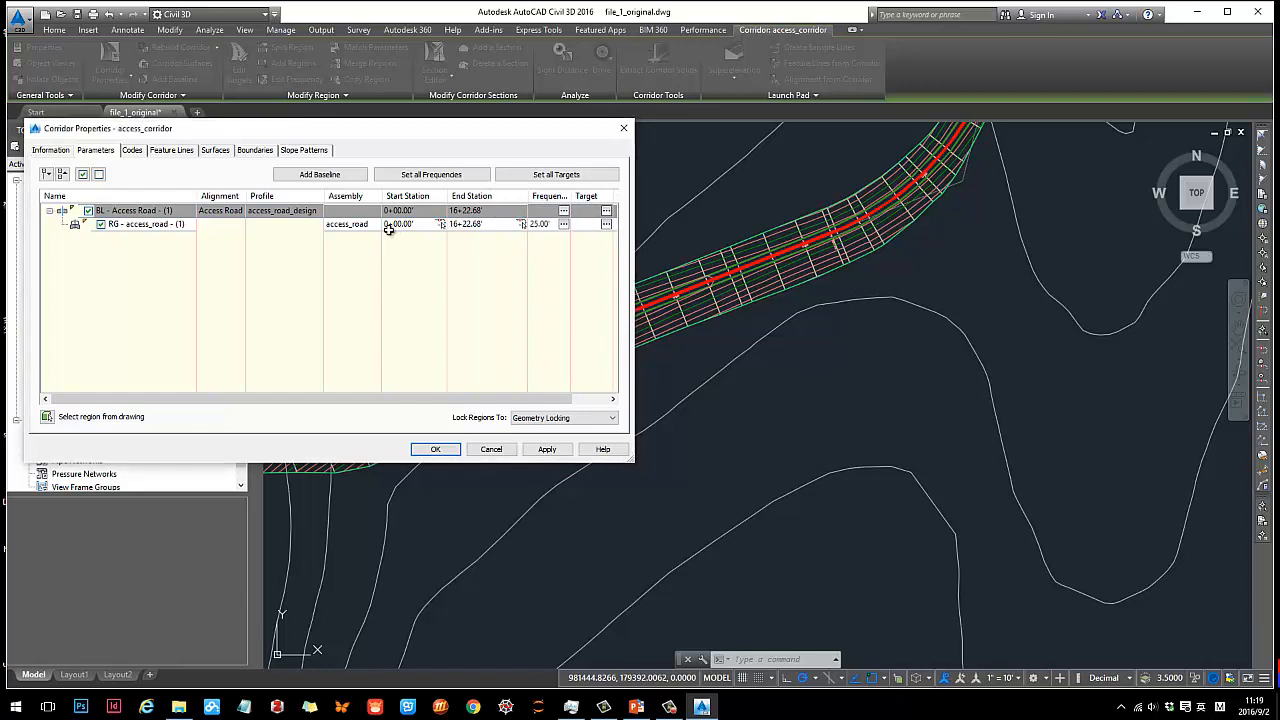
click(144, 224)
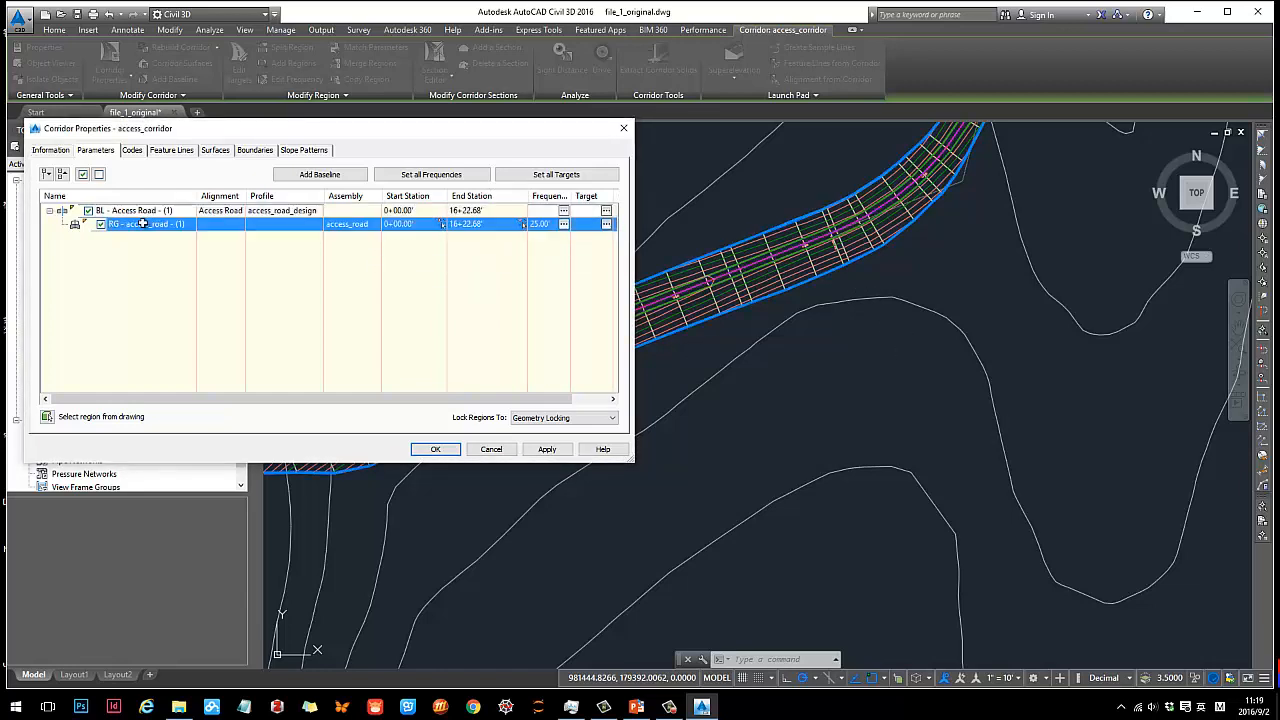
click(137, 211)
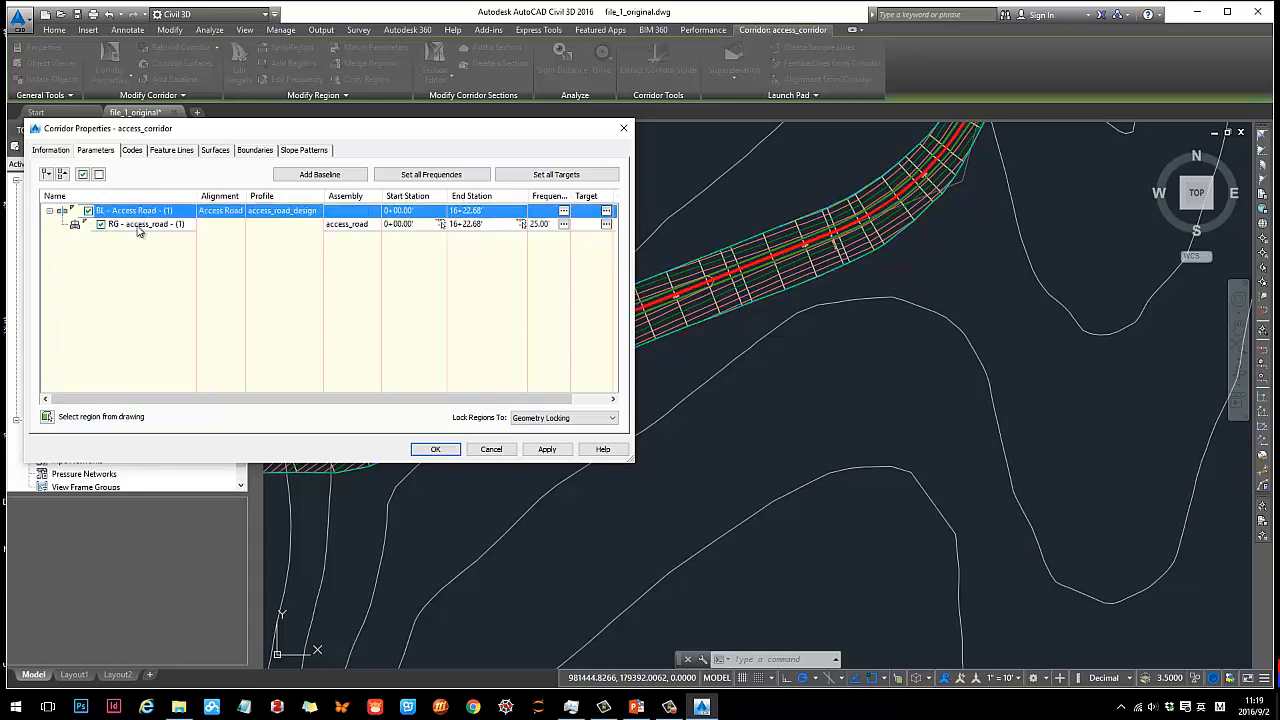
click(136, 225)
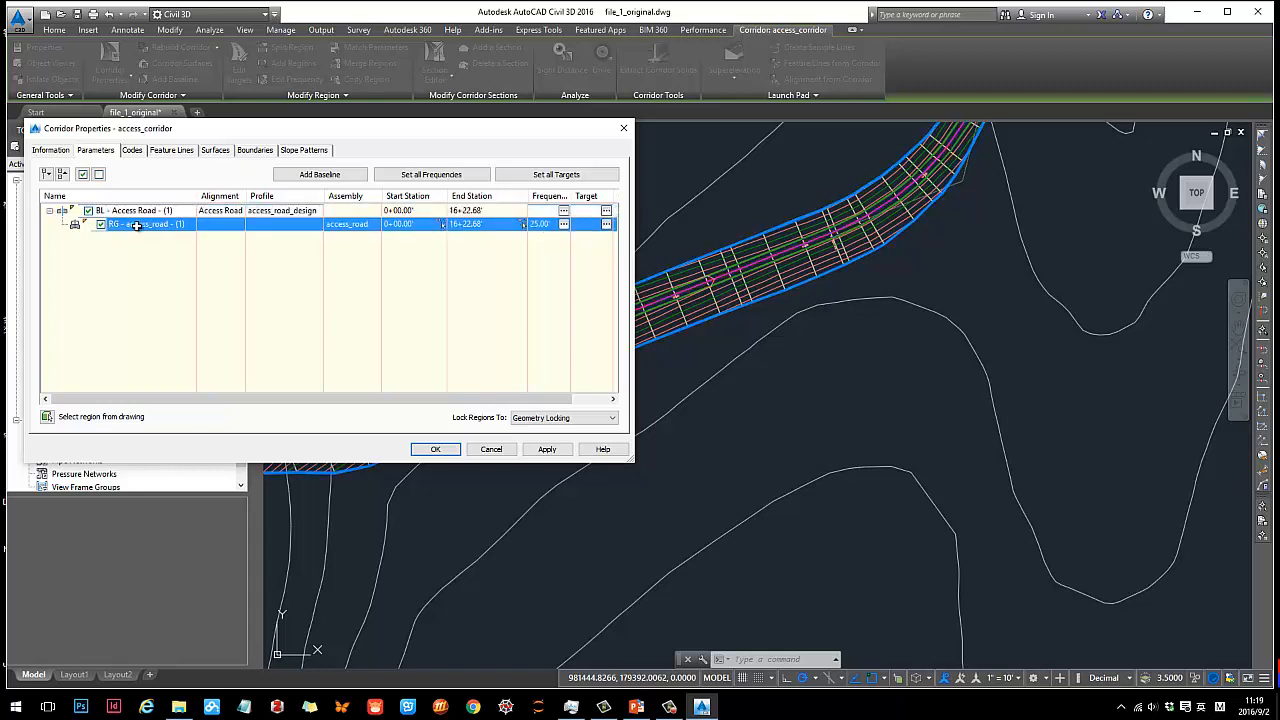
click(403, 225)
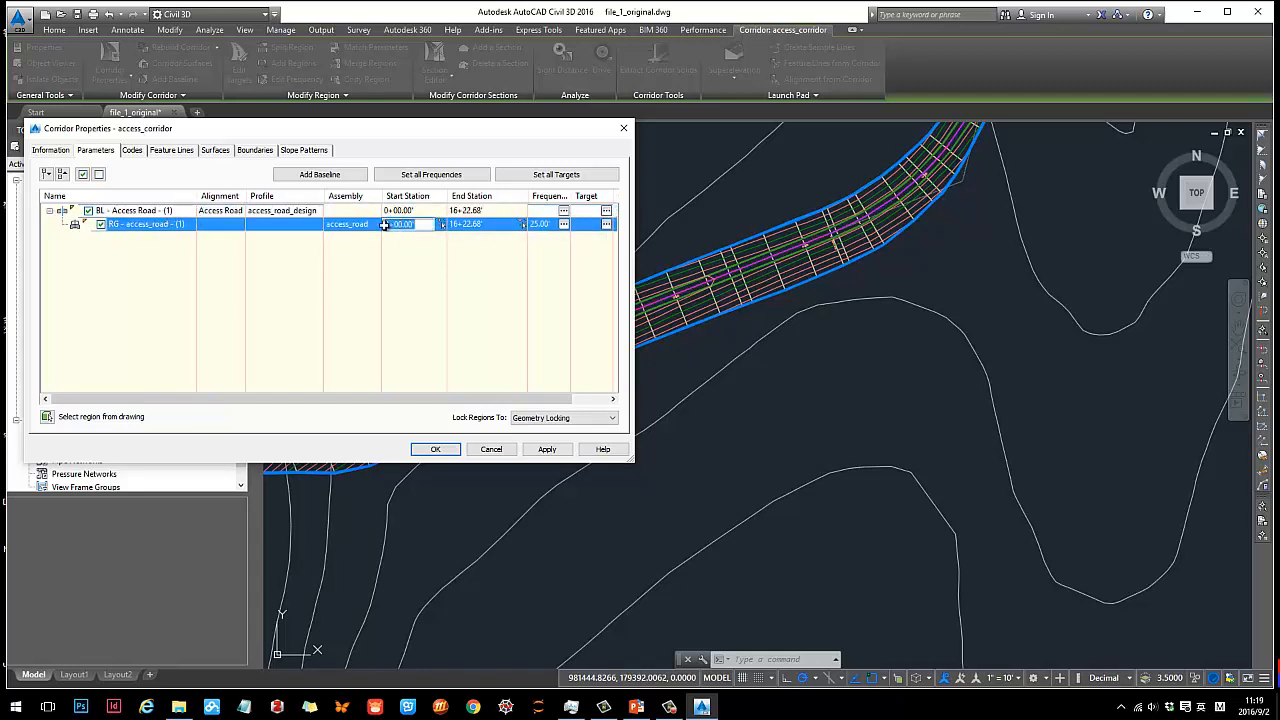
click(503, 228)
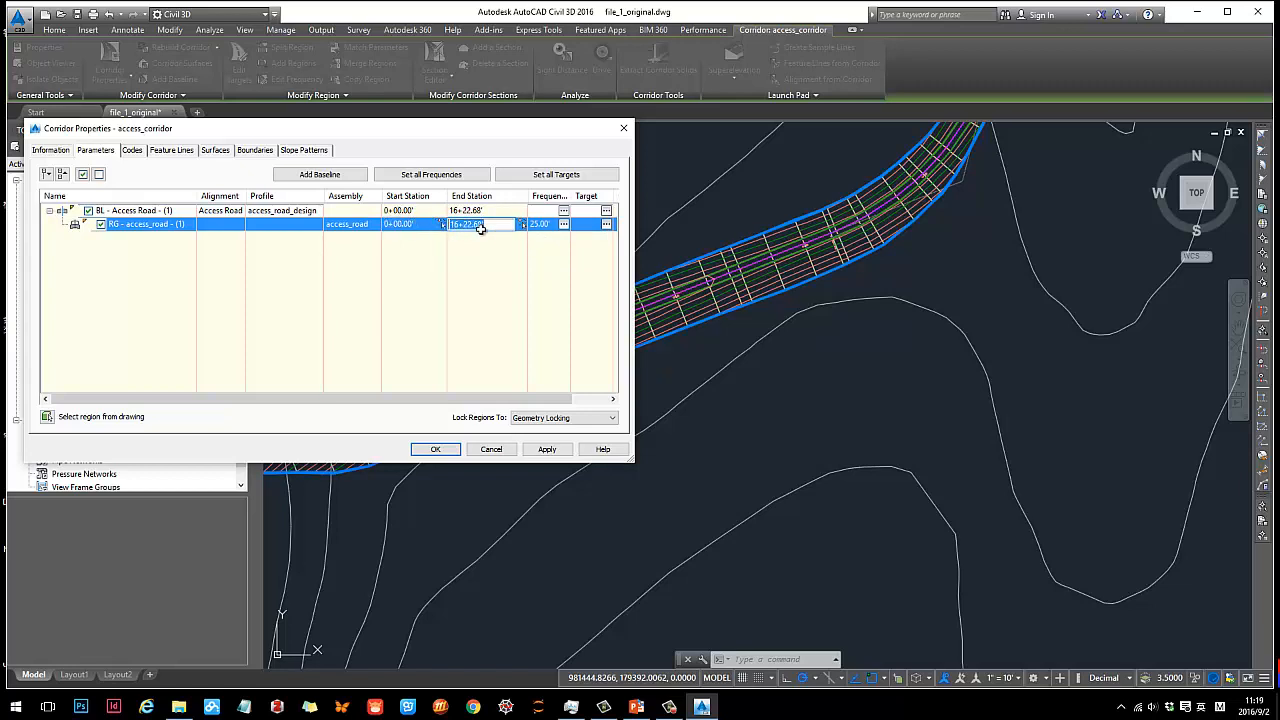
click(476, 262)
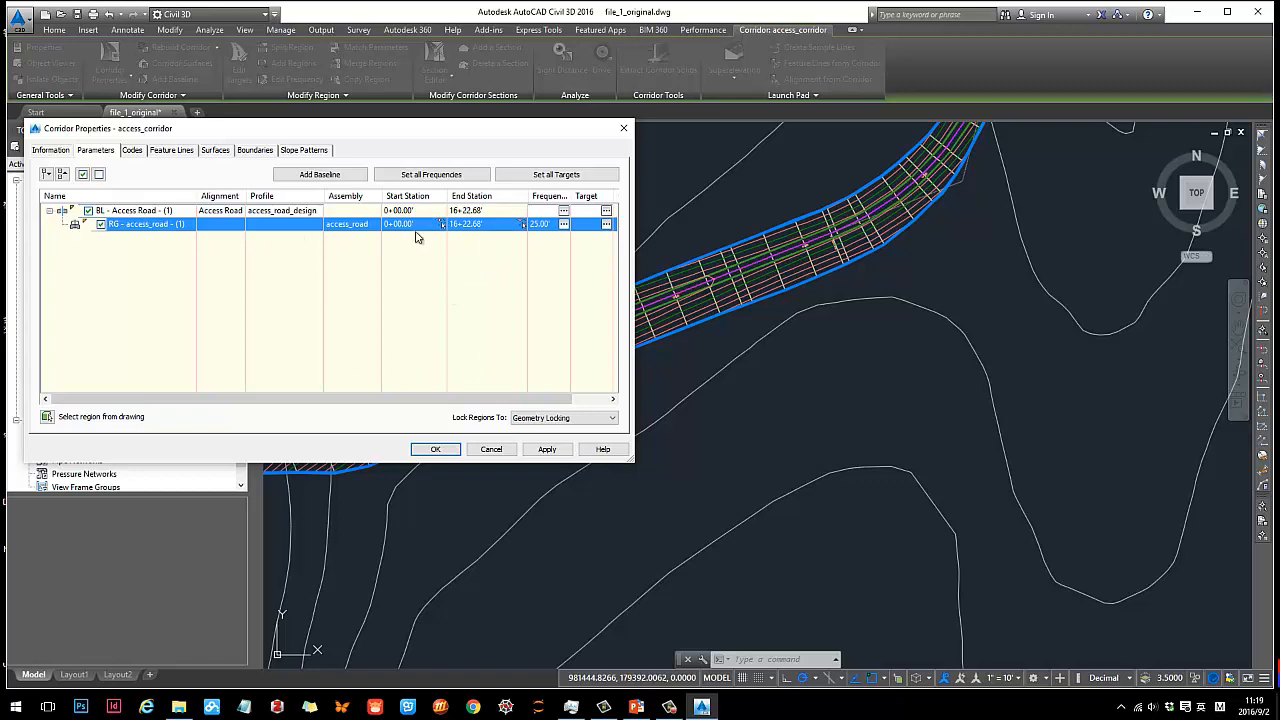
click(436, 449)
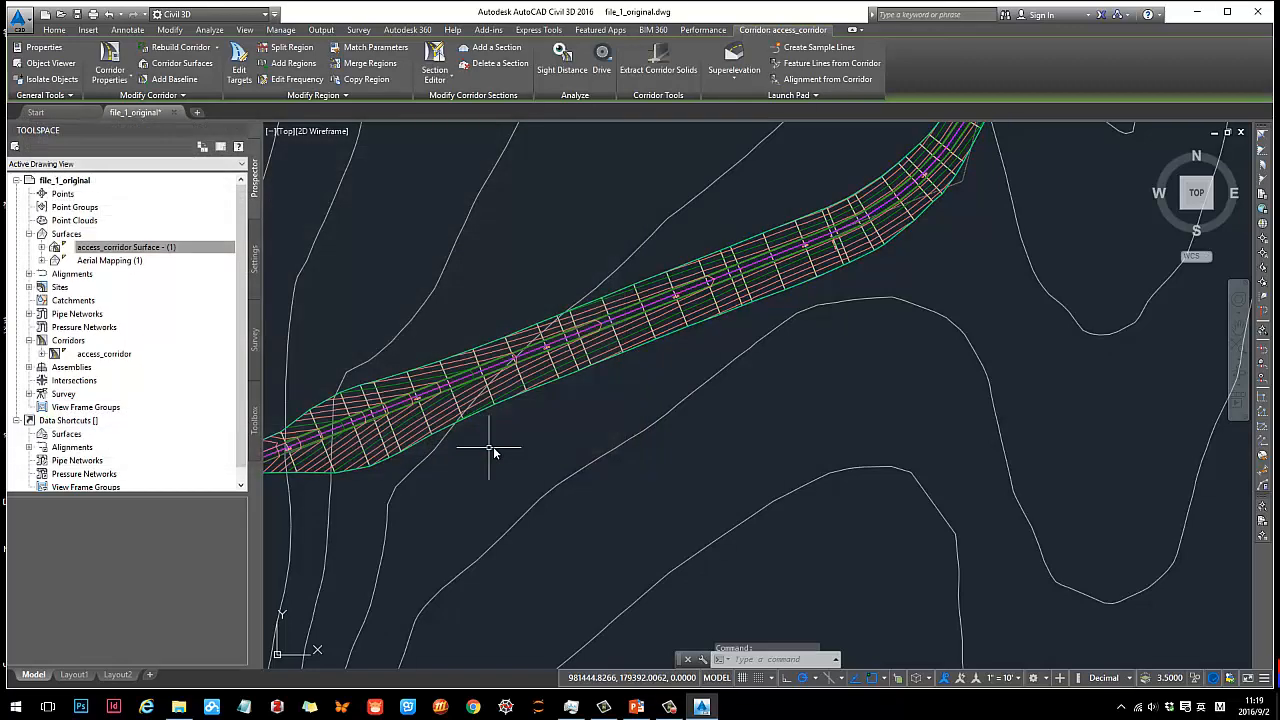
- Split the access_corridor region at station 11+00.00 along the straight stretch below the curve
click(706, 287)
right_click(706, 287)
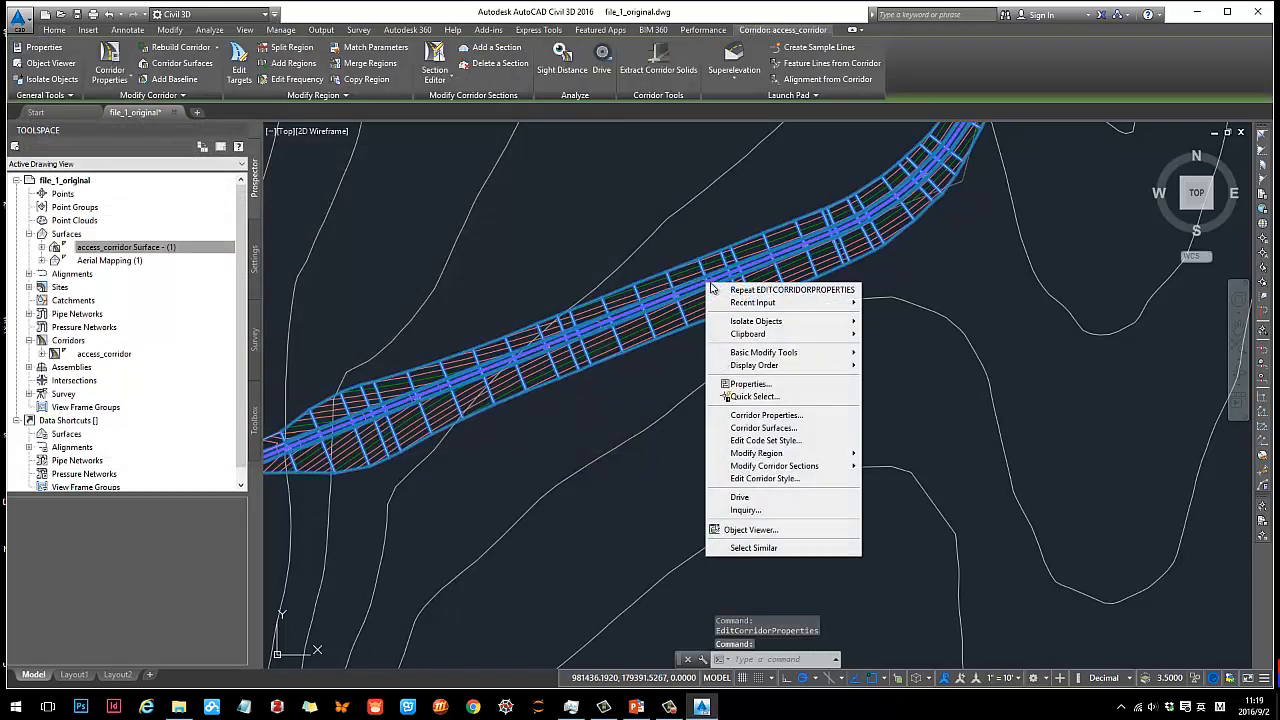
mouse_move(784, 457)
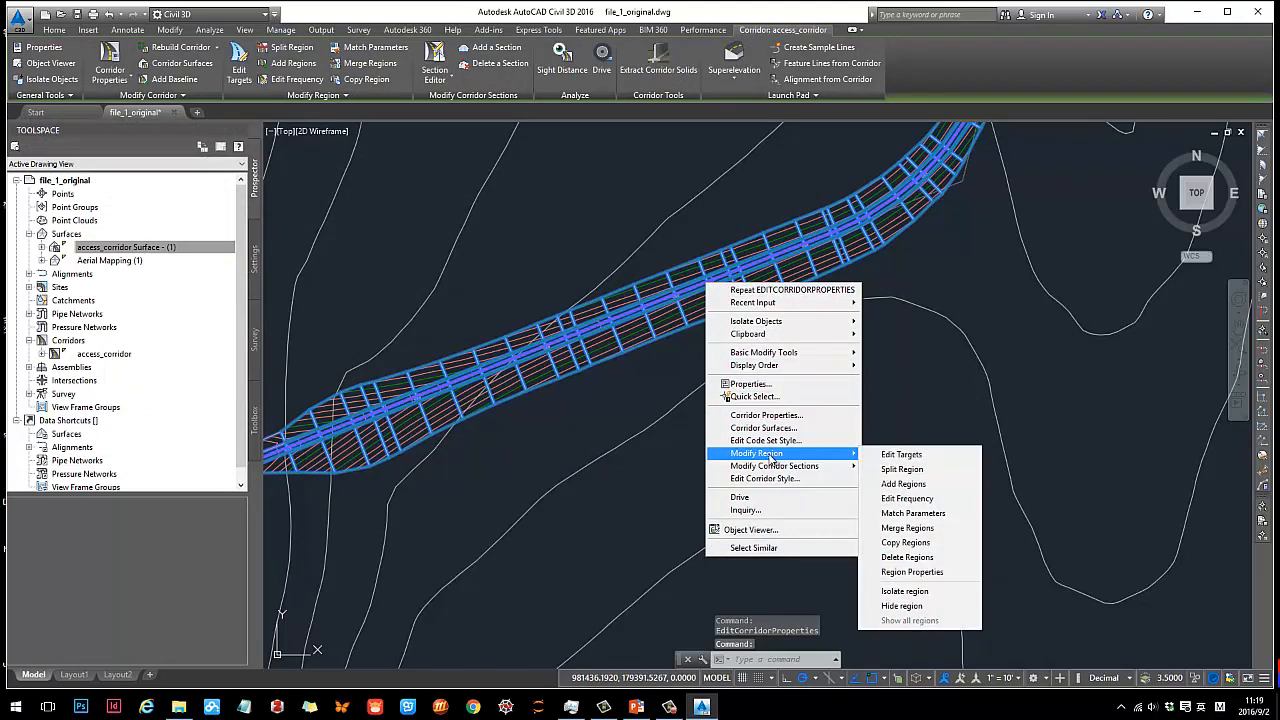
click(902, 469)
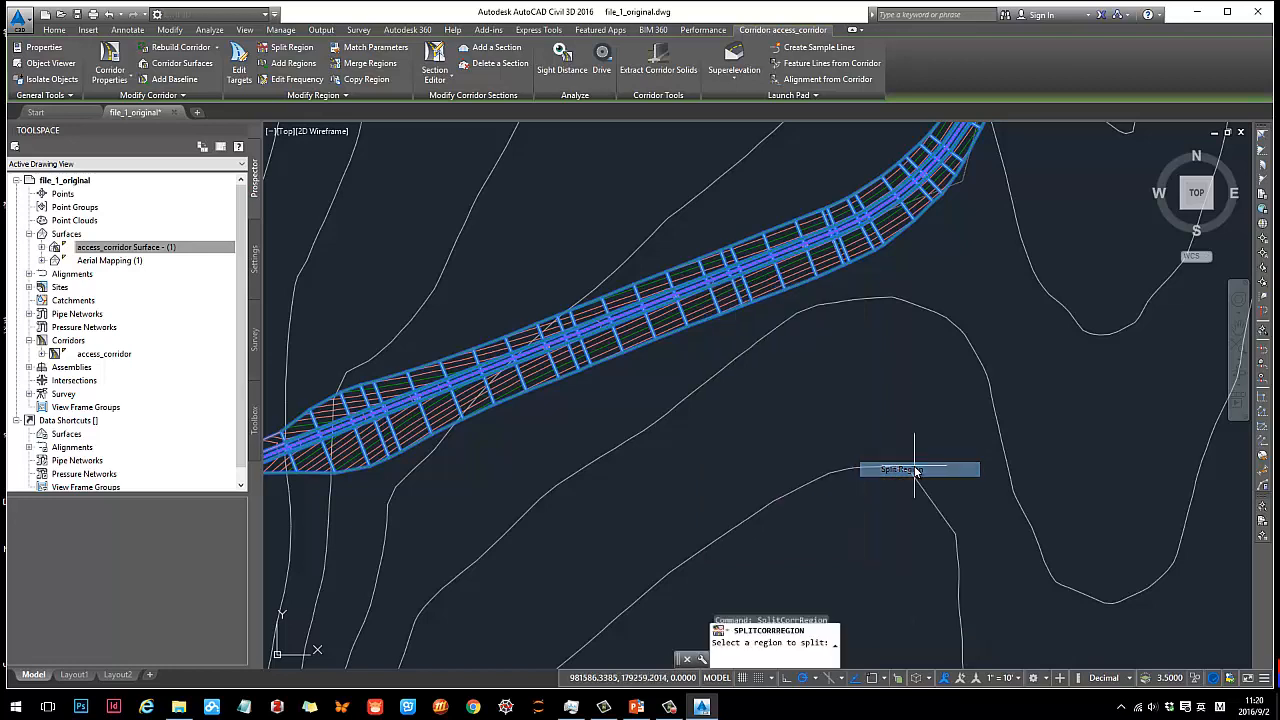
click(748, 258)
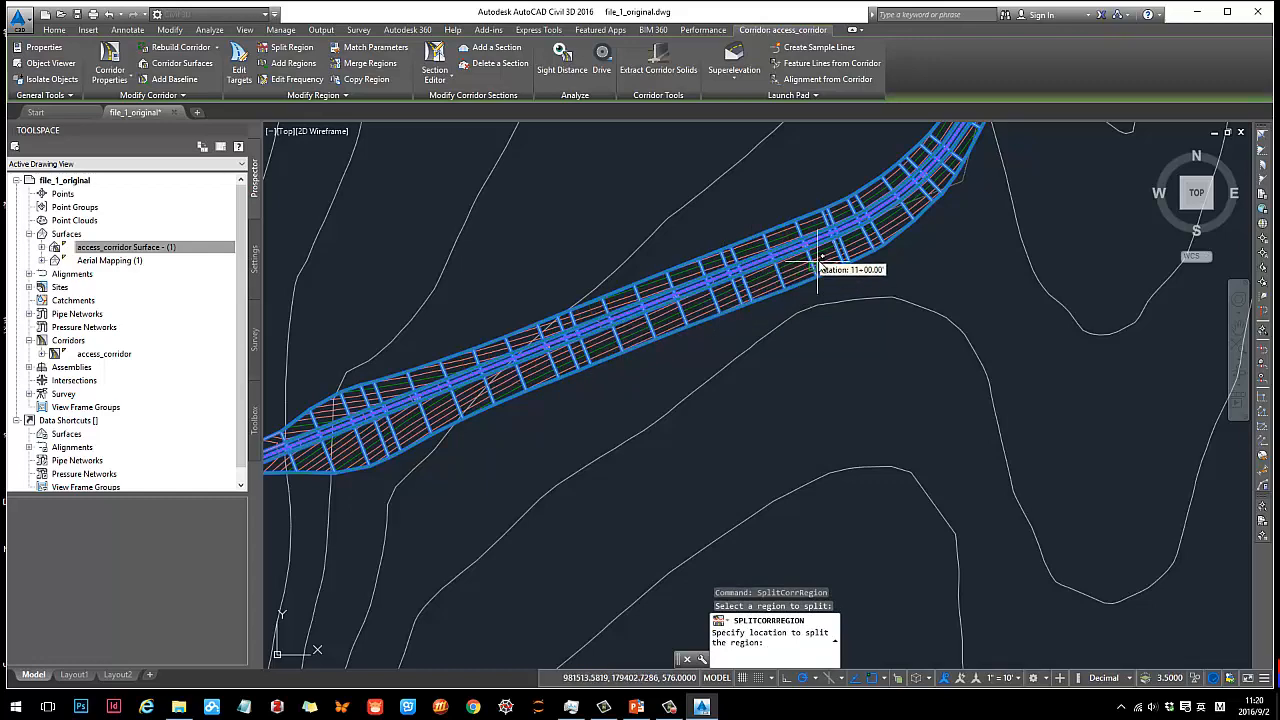
scroll(810, 262, up, 5)
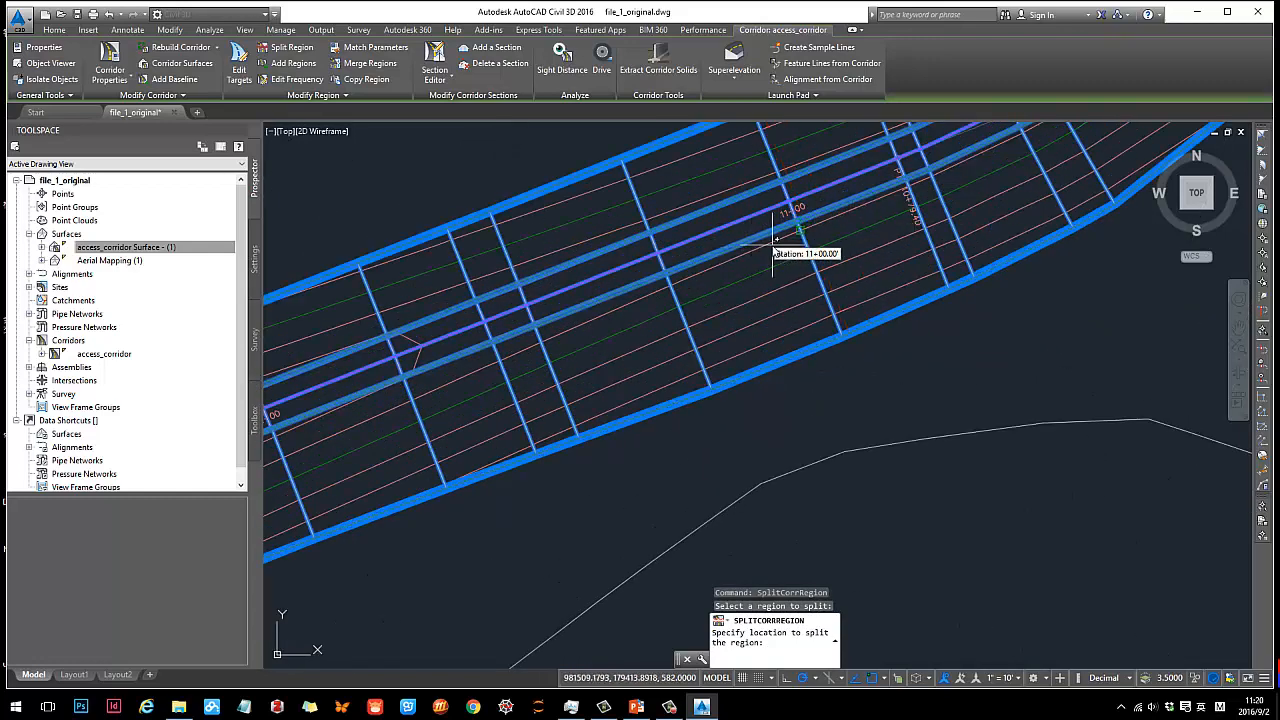
click(758, 251)
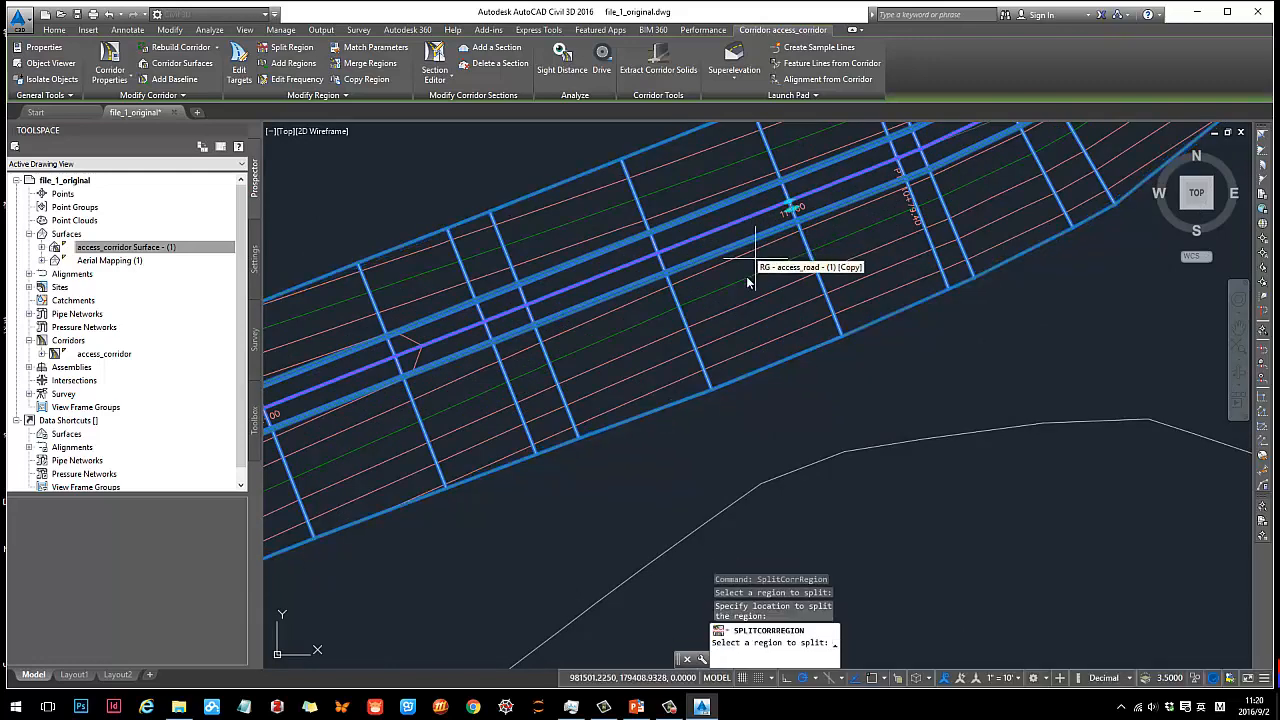
scroll(758, 255, down, 4)
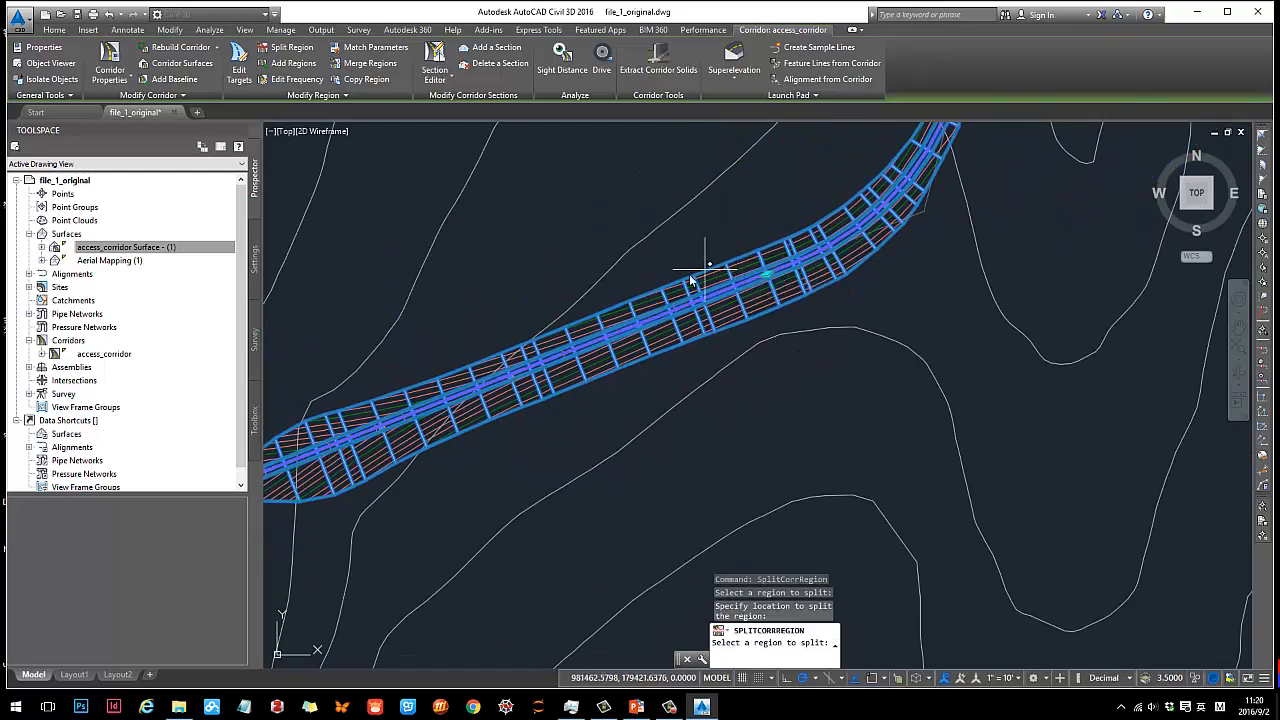
key(Return)
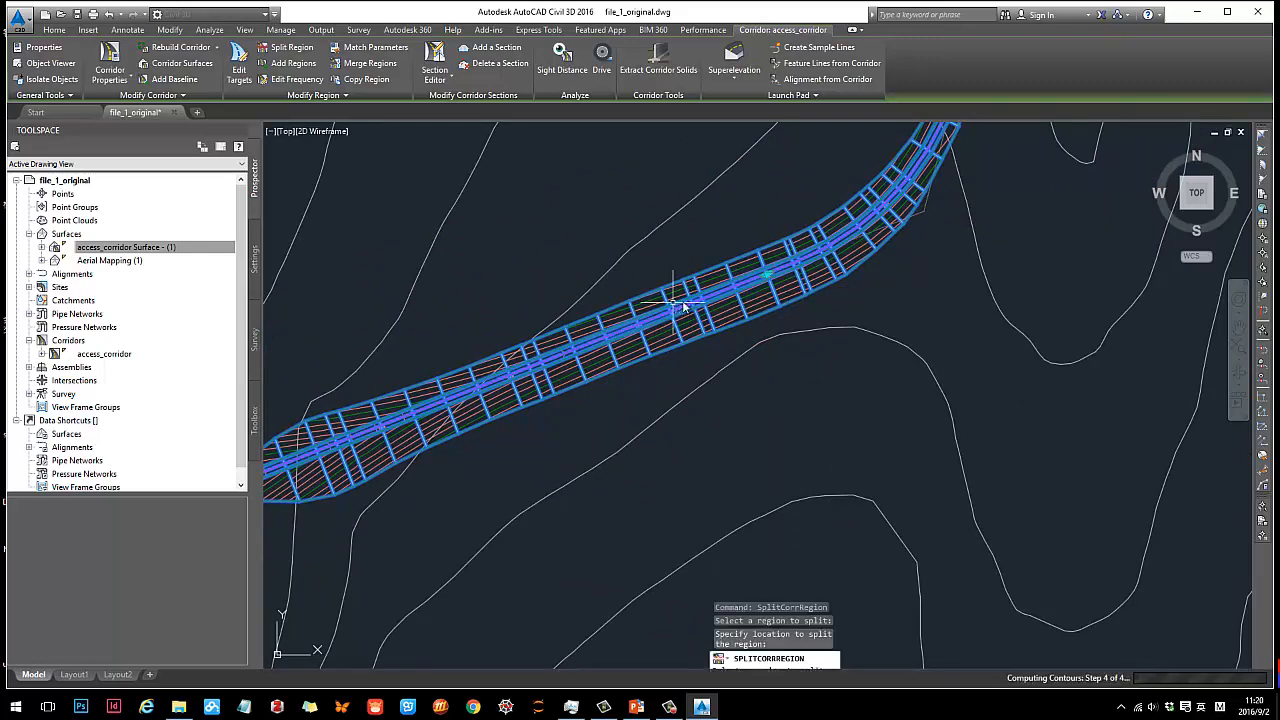
key(Escape)
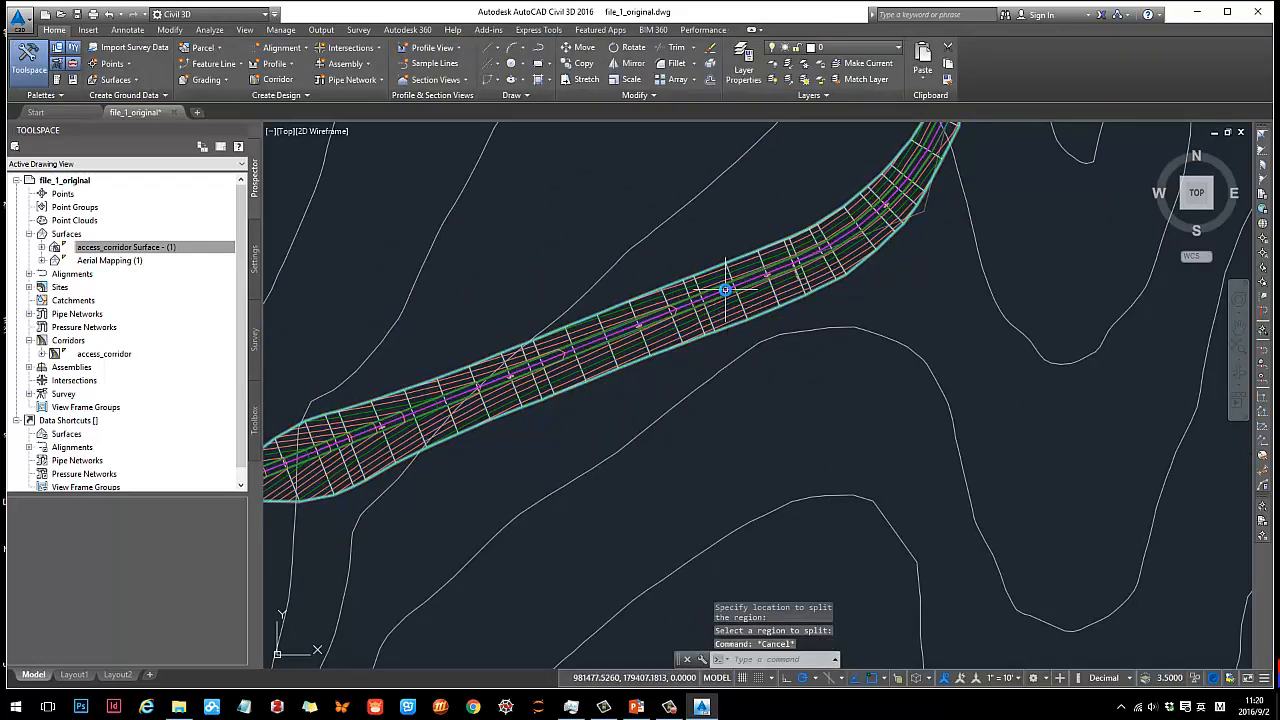
- Split the corridor region beyond station 11+00 again at station 12+65.20
click(725, 289)
right_click(725, 290)
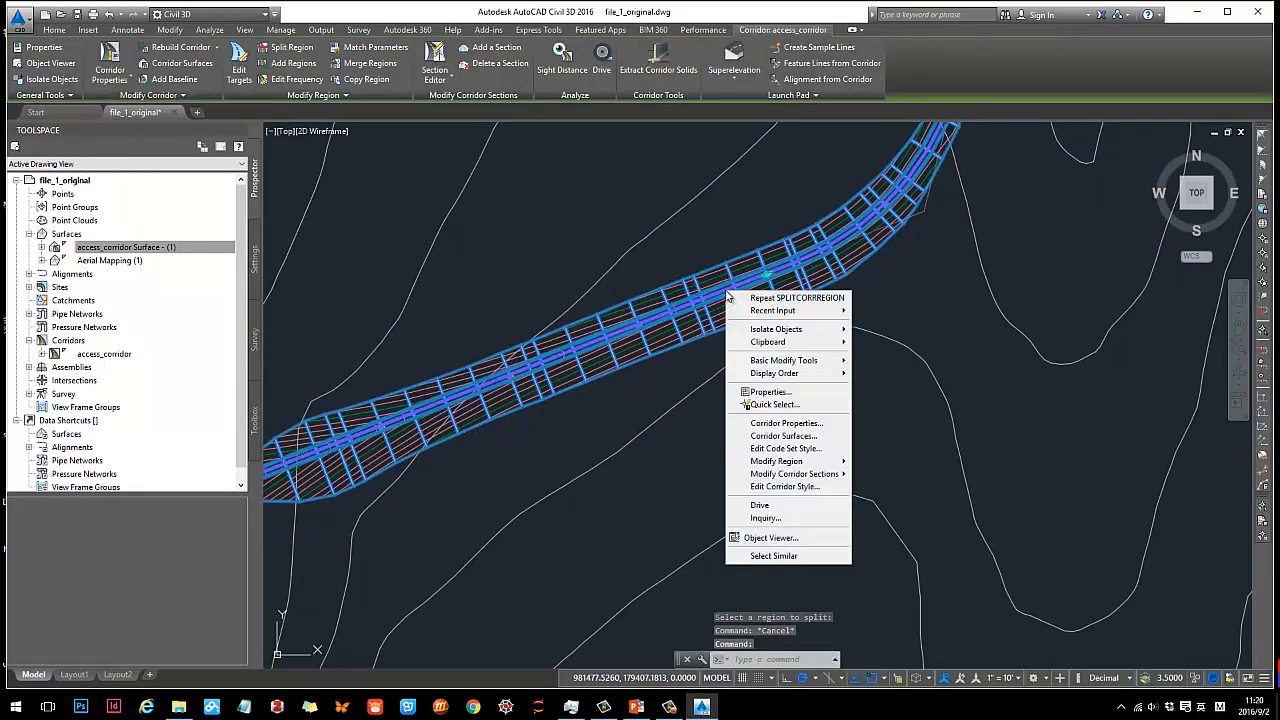
mouse_move(795, 462)
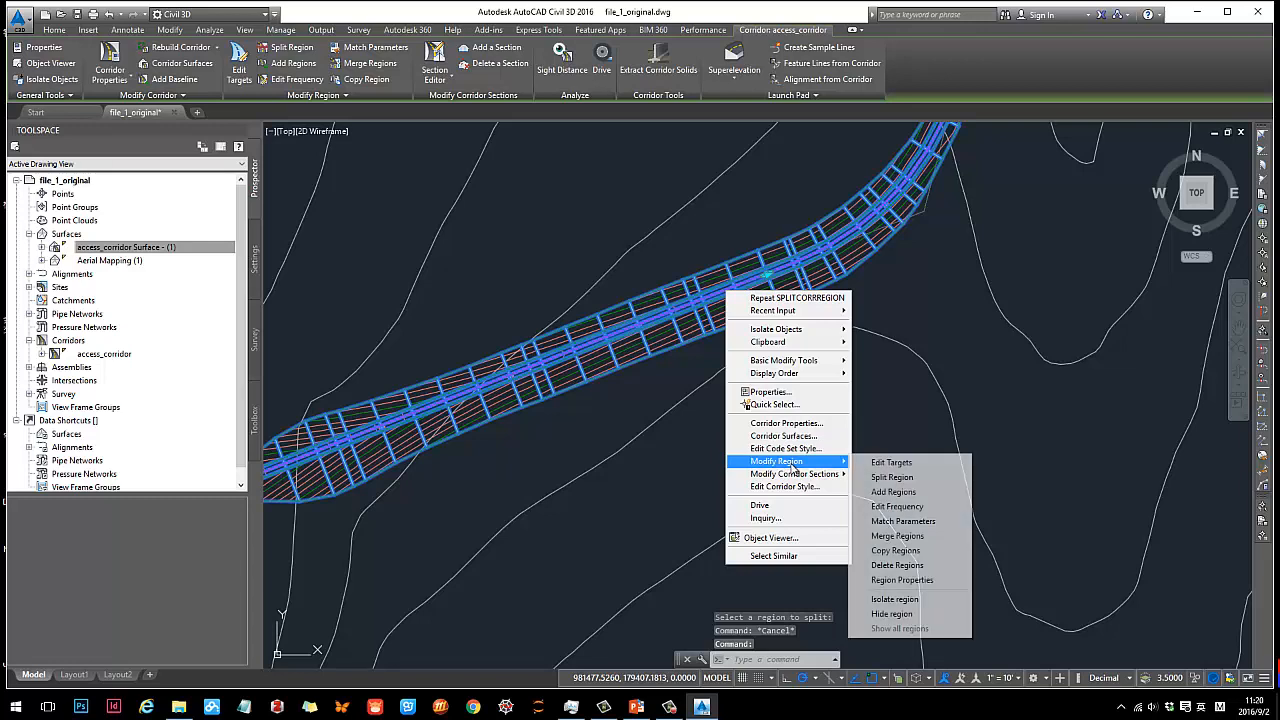
click(905, 478)
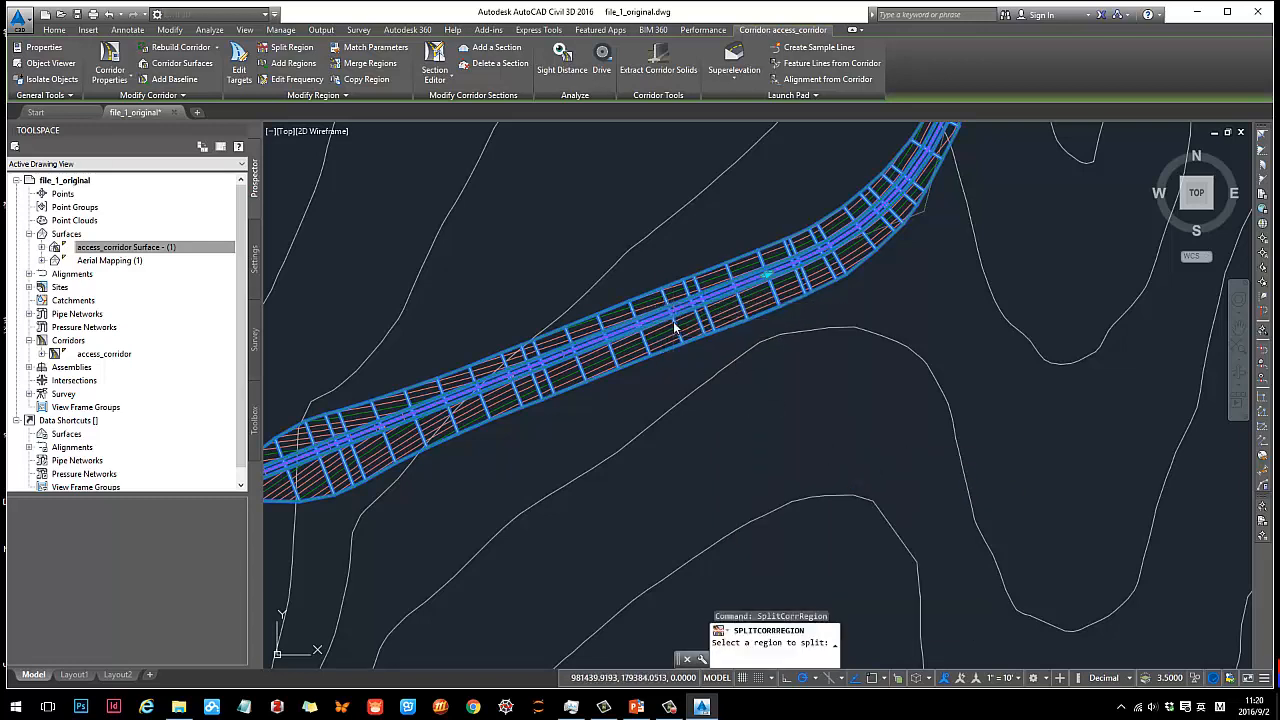
click(600, 335)
scroll(545, 372, up, 2)
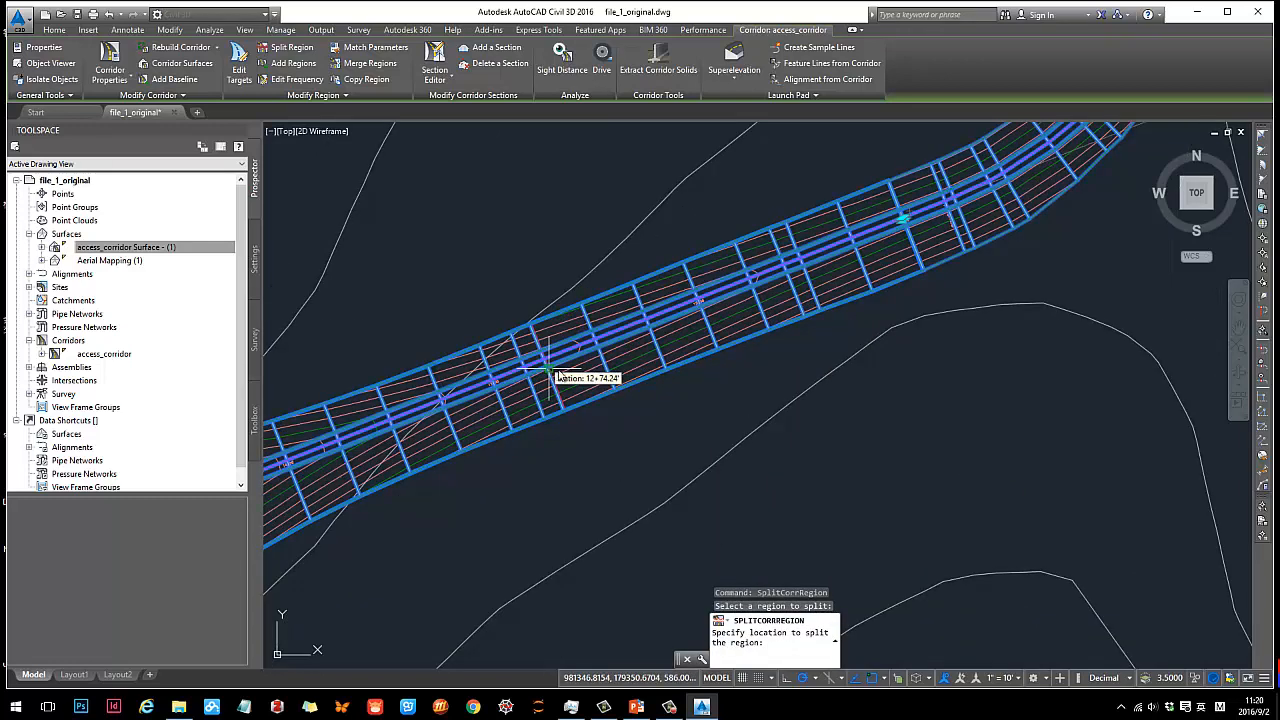
click(562, 356)
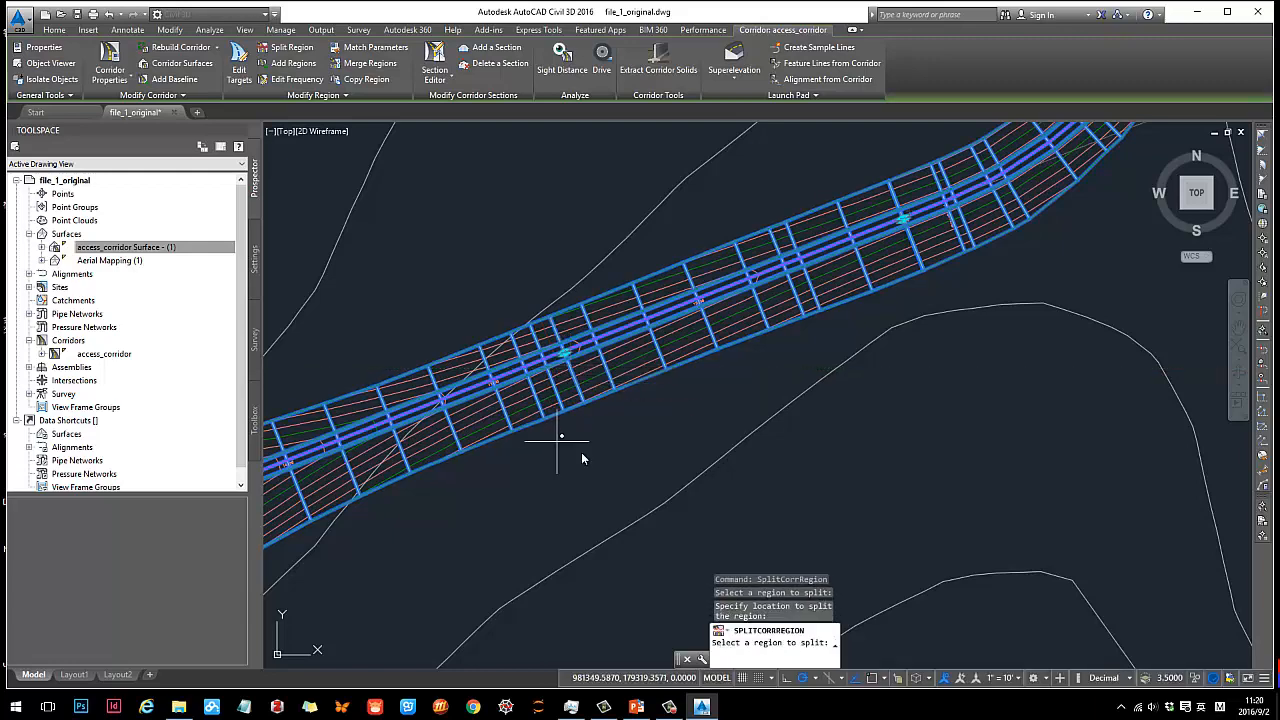
key(Return)
- Open the access_corridor's properties at its region parameters and move the dialog clear of the corridor in the drawing
scroll(760, 375, down, 5)
click(764, 360)
scroll(764, 360, up, 3)
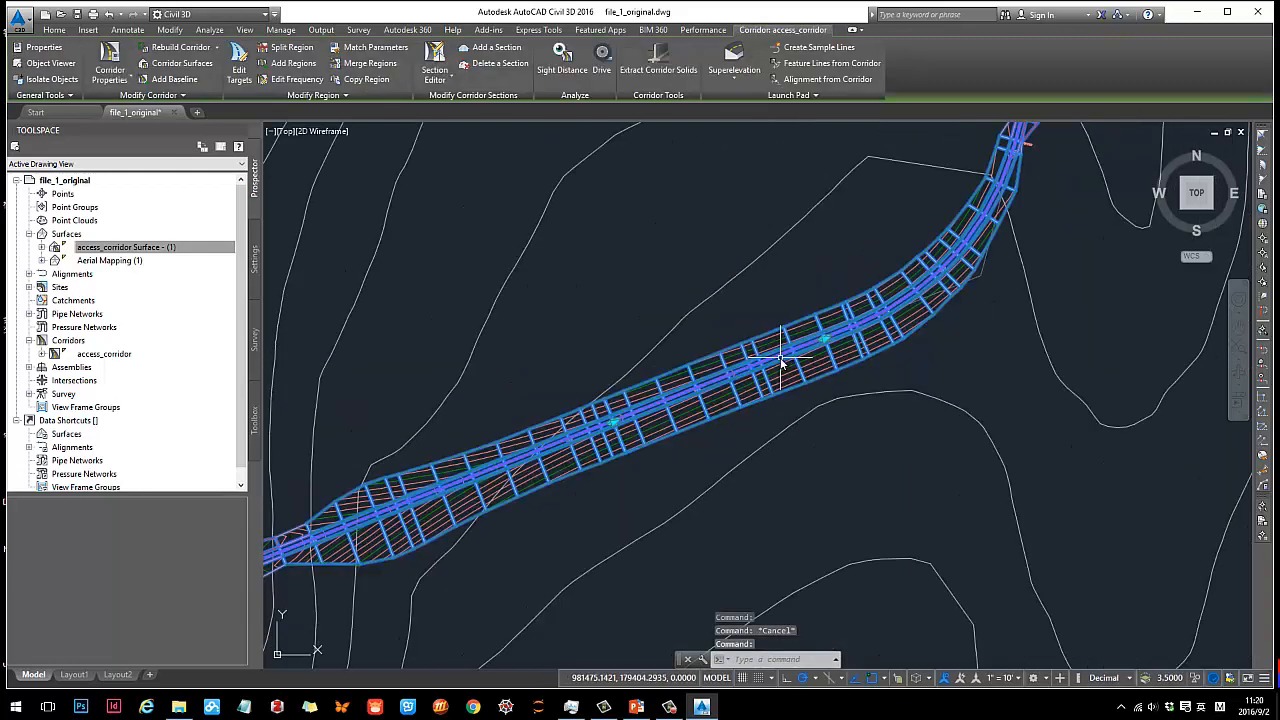
right_click(781, 358)
mouse_move(843, 530)
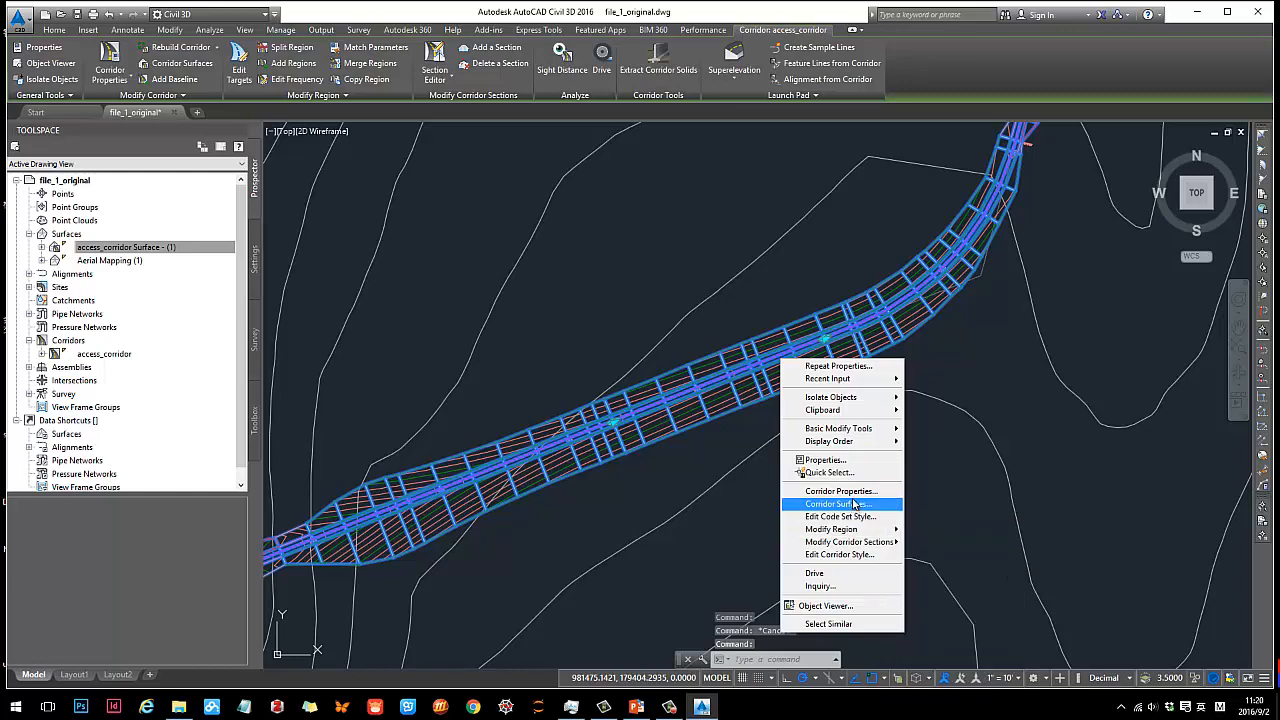
click(842, 491)
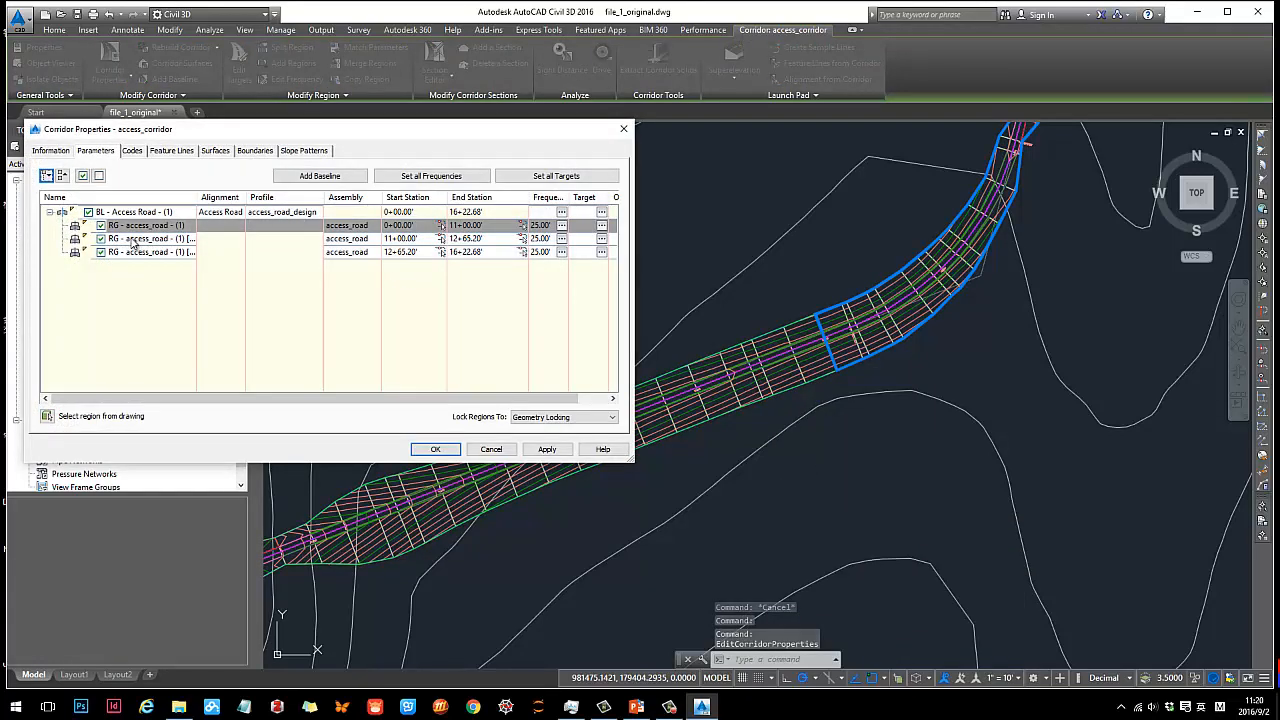
click(130, 238)
drag(390, 129, 378, 27)
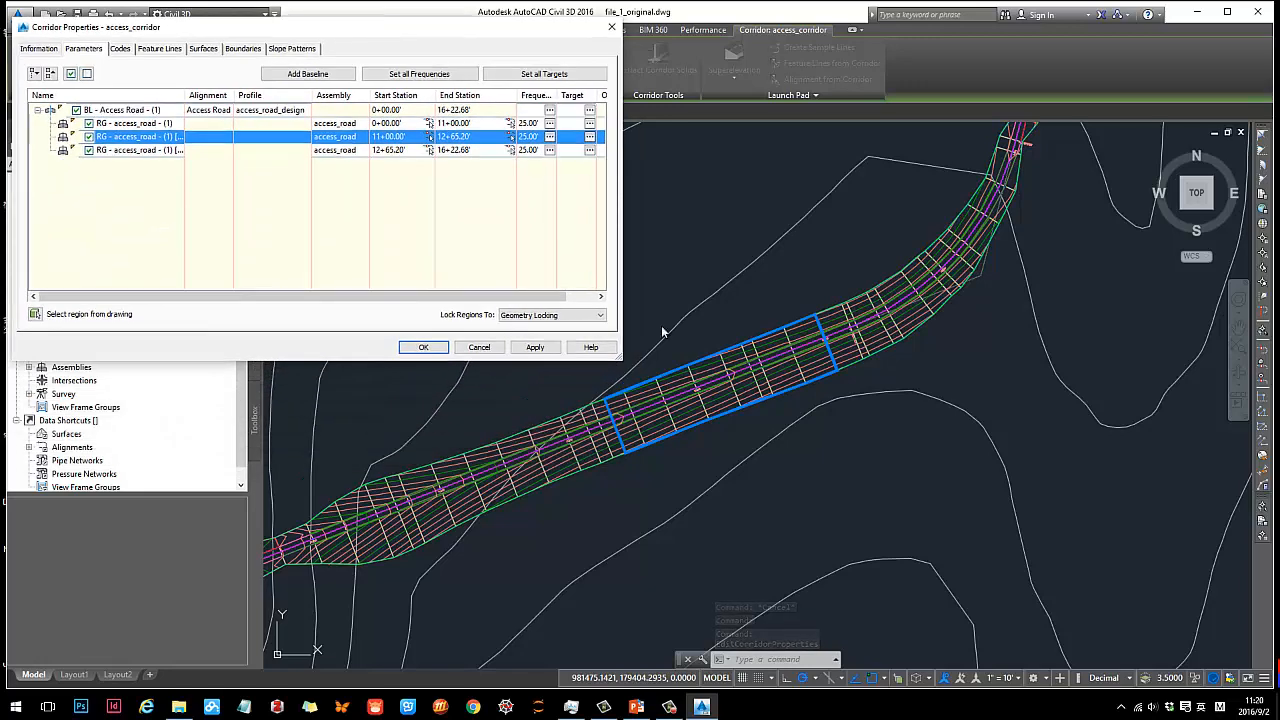
- Examine the extent of each of the corridor's regions by highlighting them one after another in the drawing
click(146, 151)
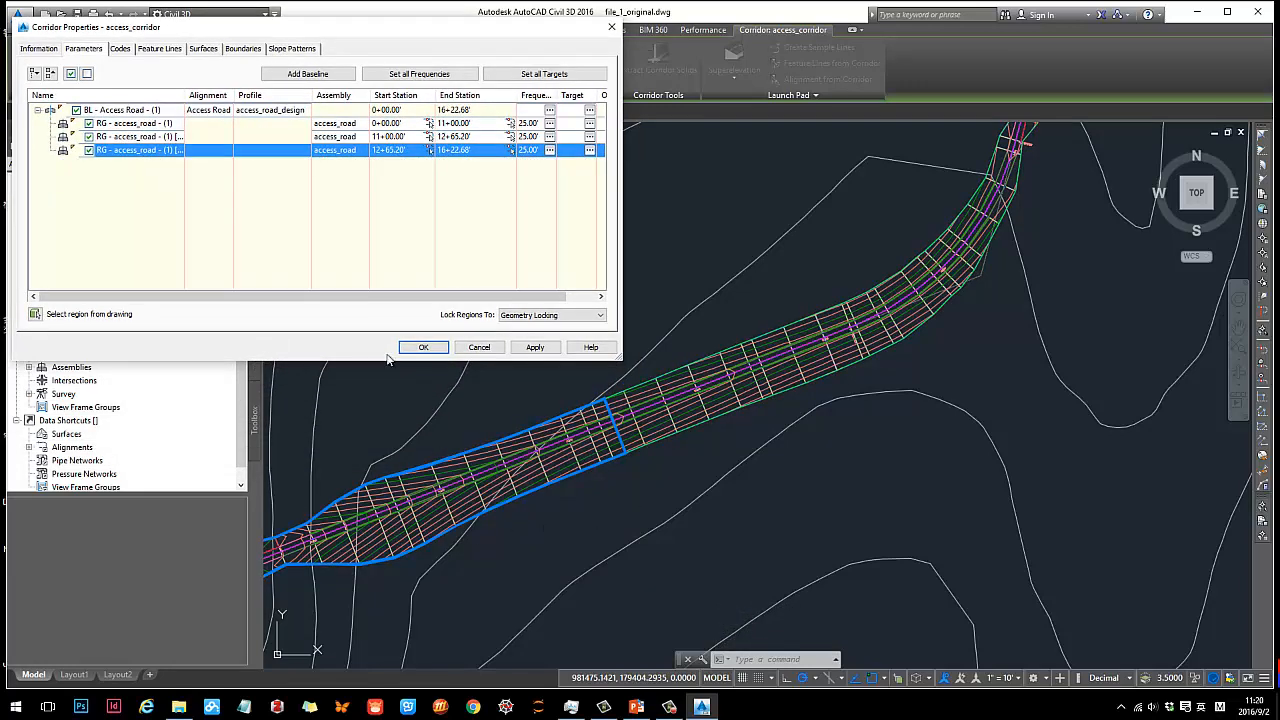
click(145, 138)
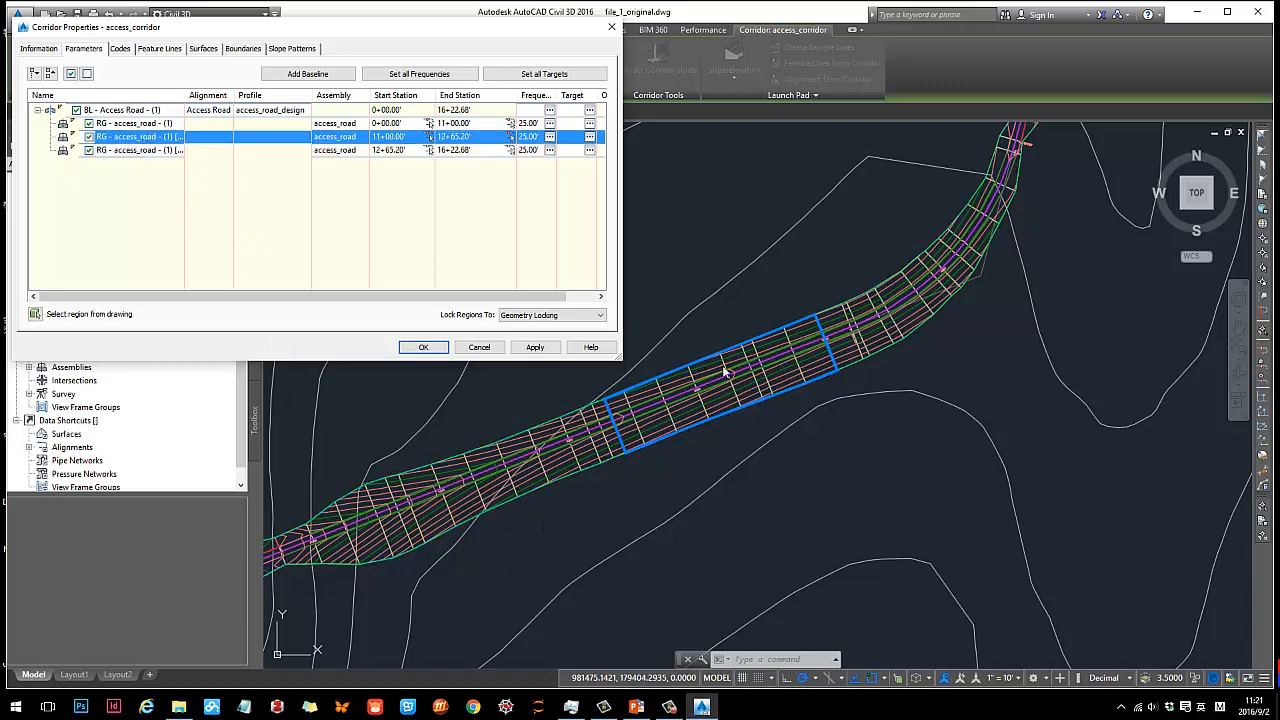
click(131, 125)
click(130, 137)
click(131, 149)
click(131, 137)
click(133, 123)
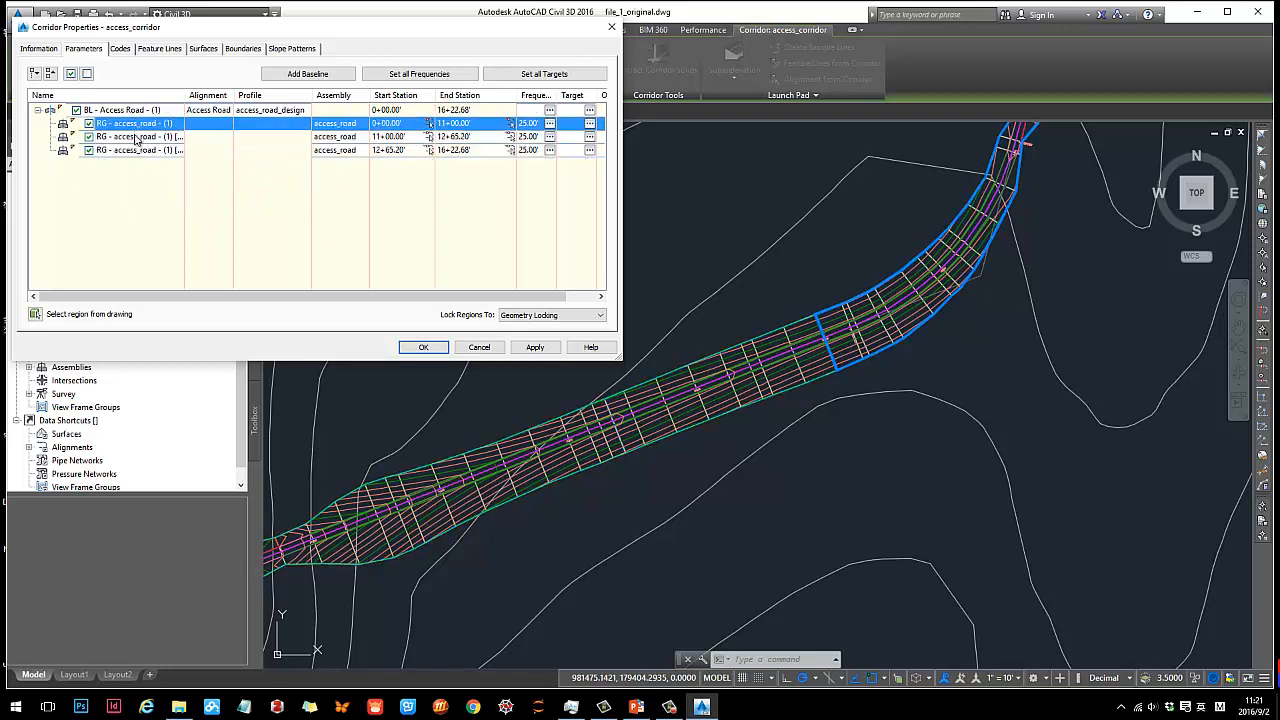
click(122, 137)
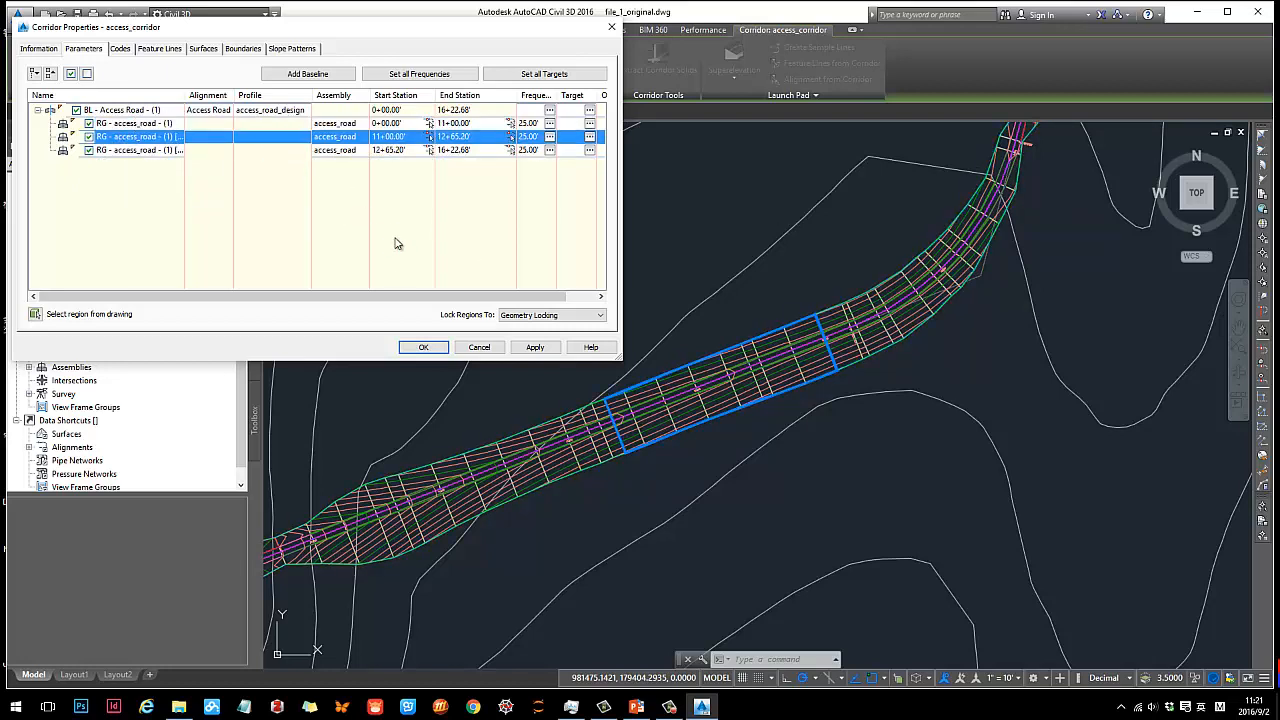
- Assign the access_road_2 assembly to the middle region, from 11+00.00 to 12+65.20, and rebuild the corridor
drag(398, 295, 452, 305)
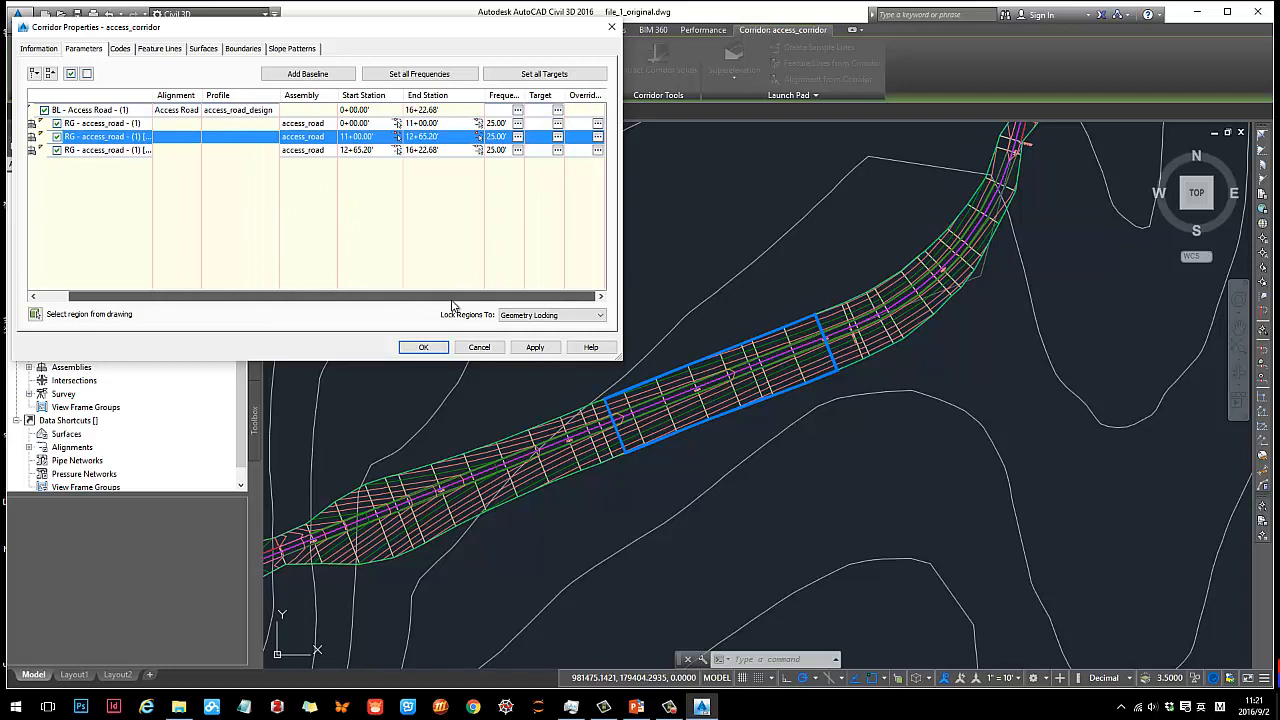
click(316, 137)
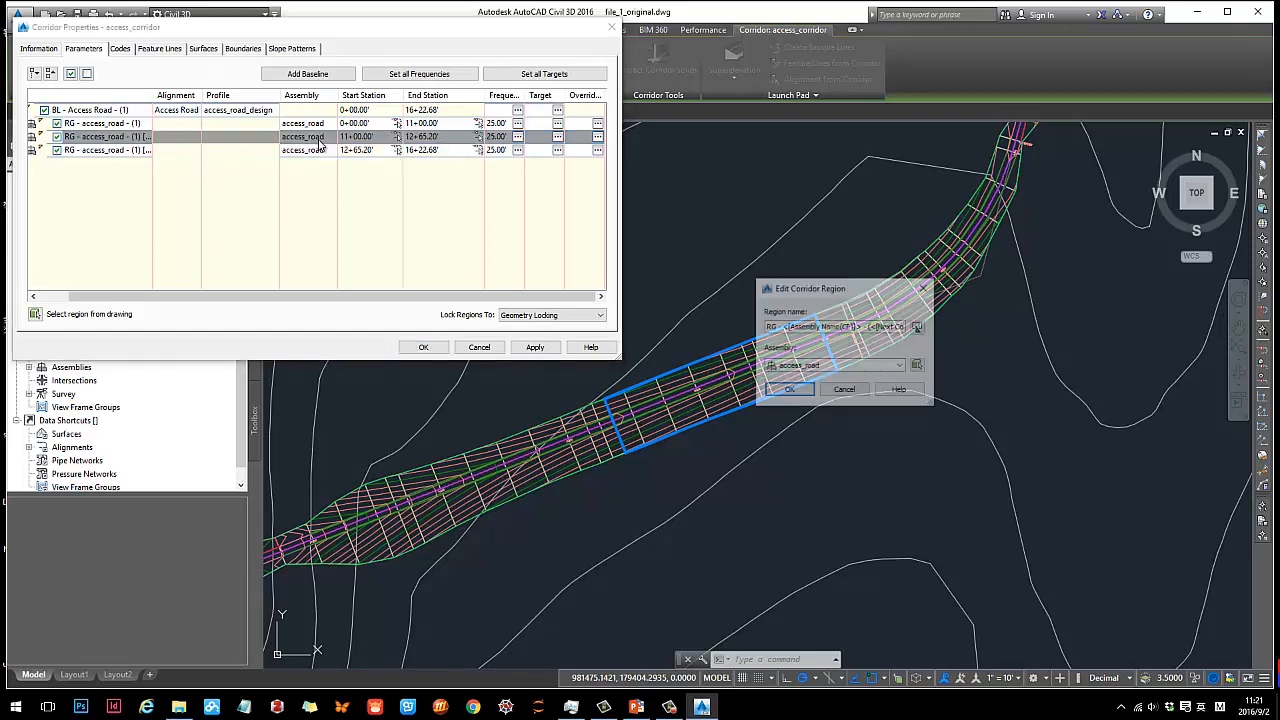
click(868, 366)
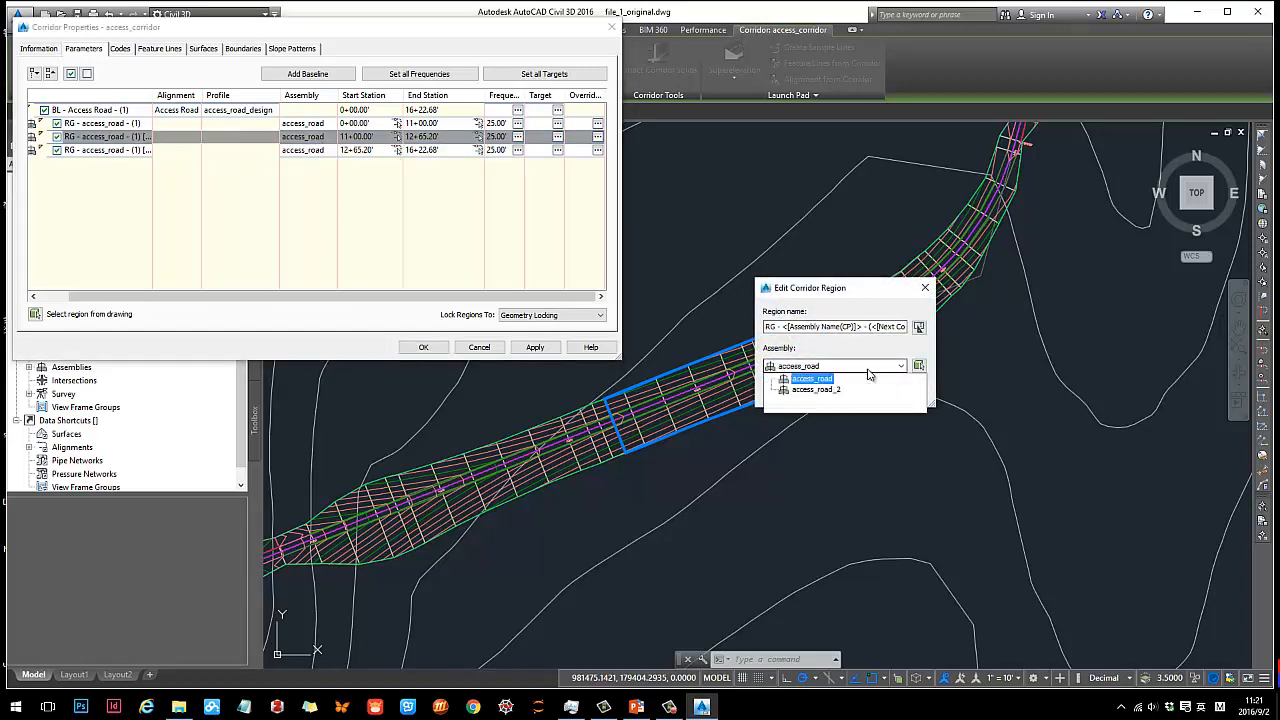
click(820, 390)
click(790, 393)
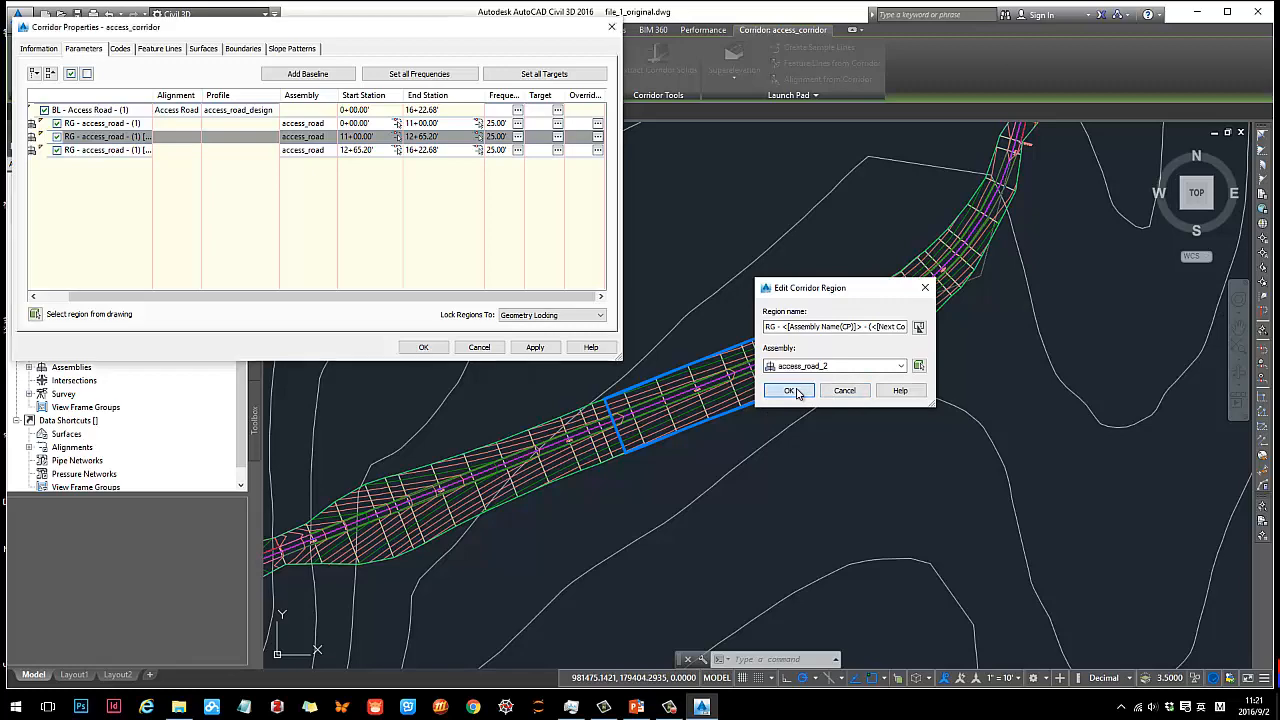
click(546, 349)
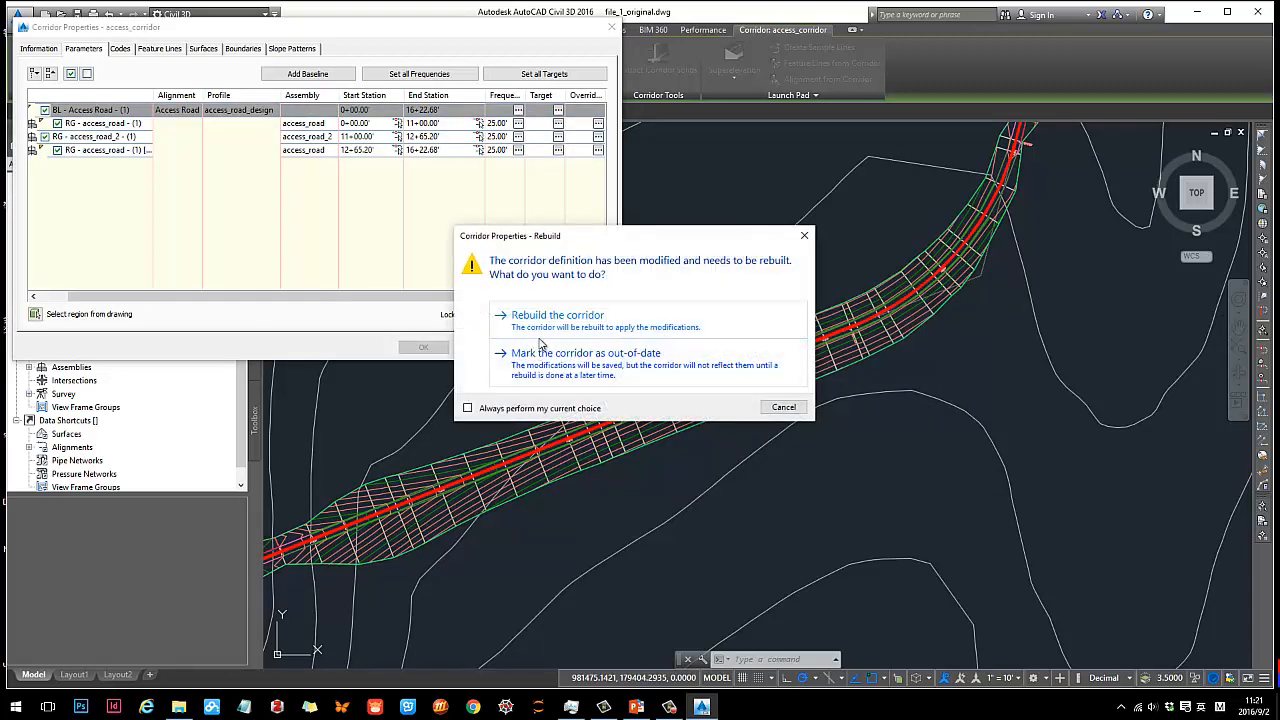
click(543, 333)
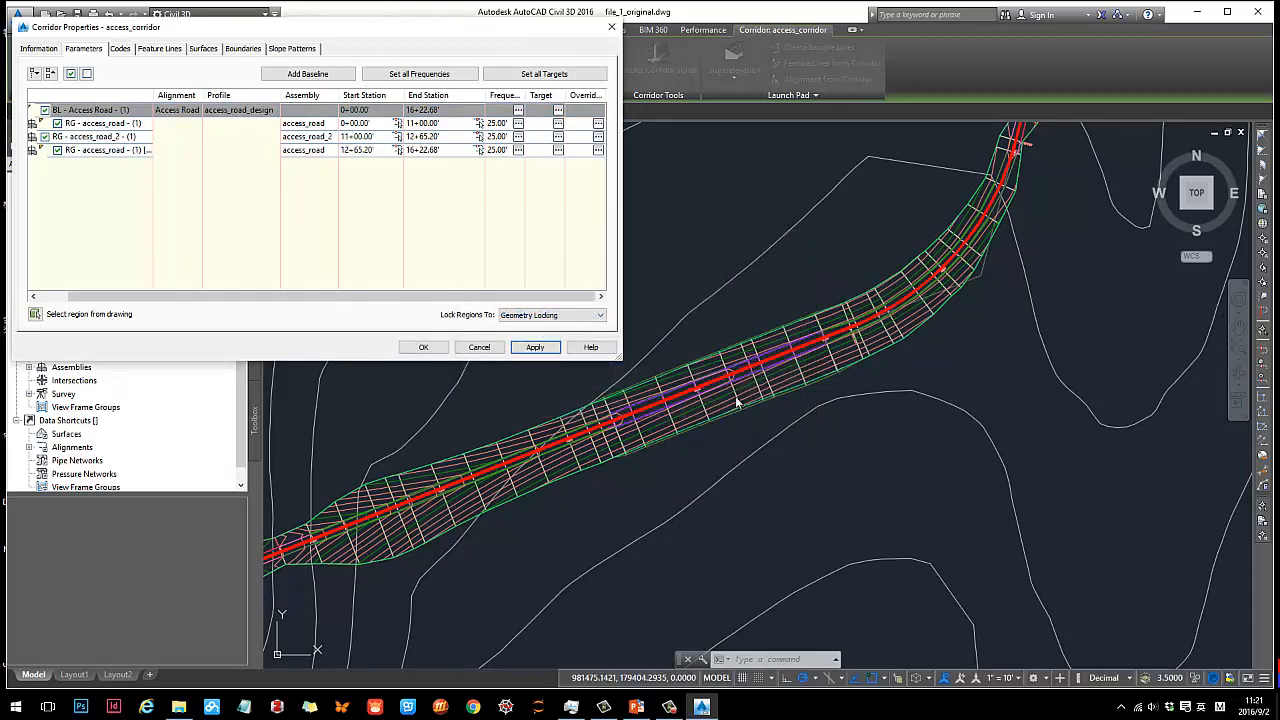
click(423, 347)
- Examine the rebuilt corridor in plan, especially the width transitions at both ends of the access_road_2 region
scroll(594, 463, up, 5)
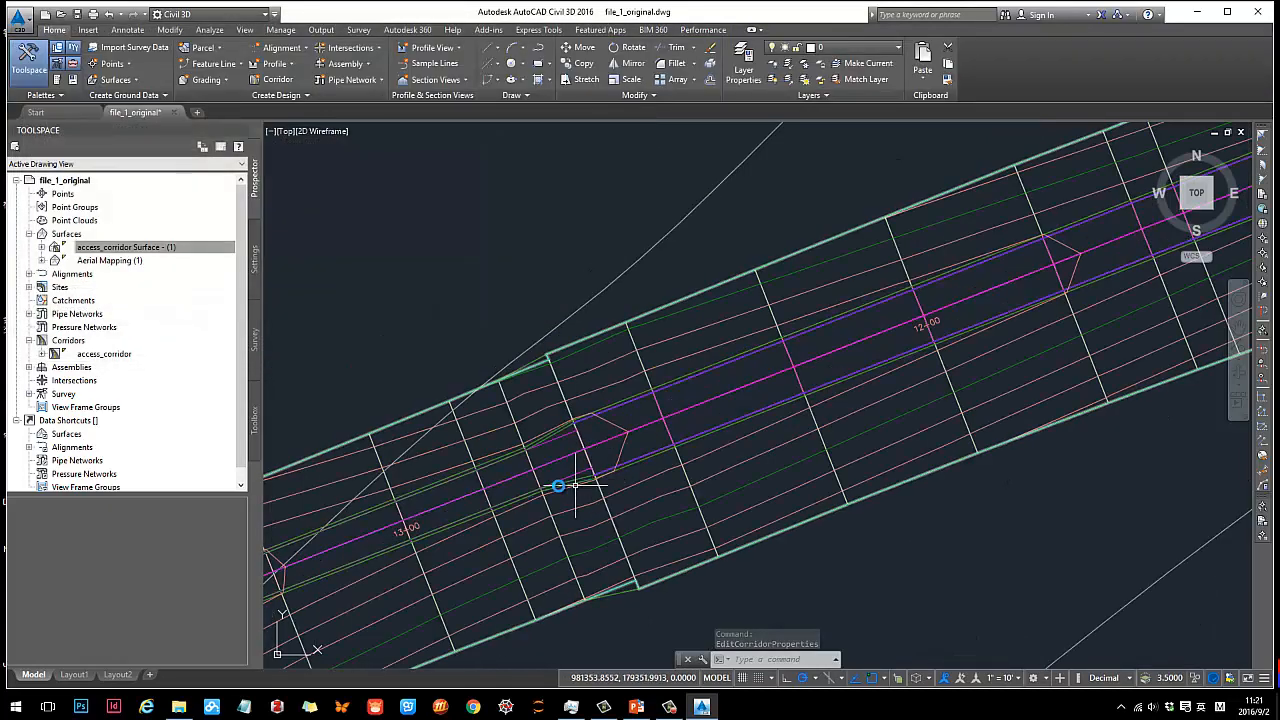
scroll(560, 486, up, 3)
scroll(610, 465, down, 5)
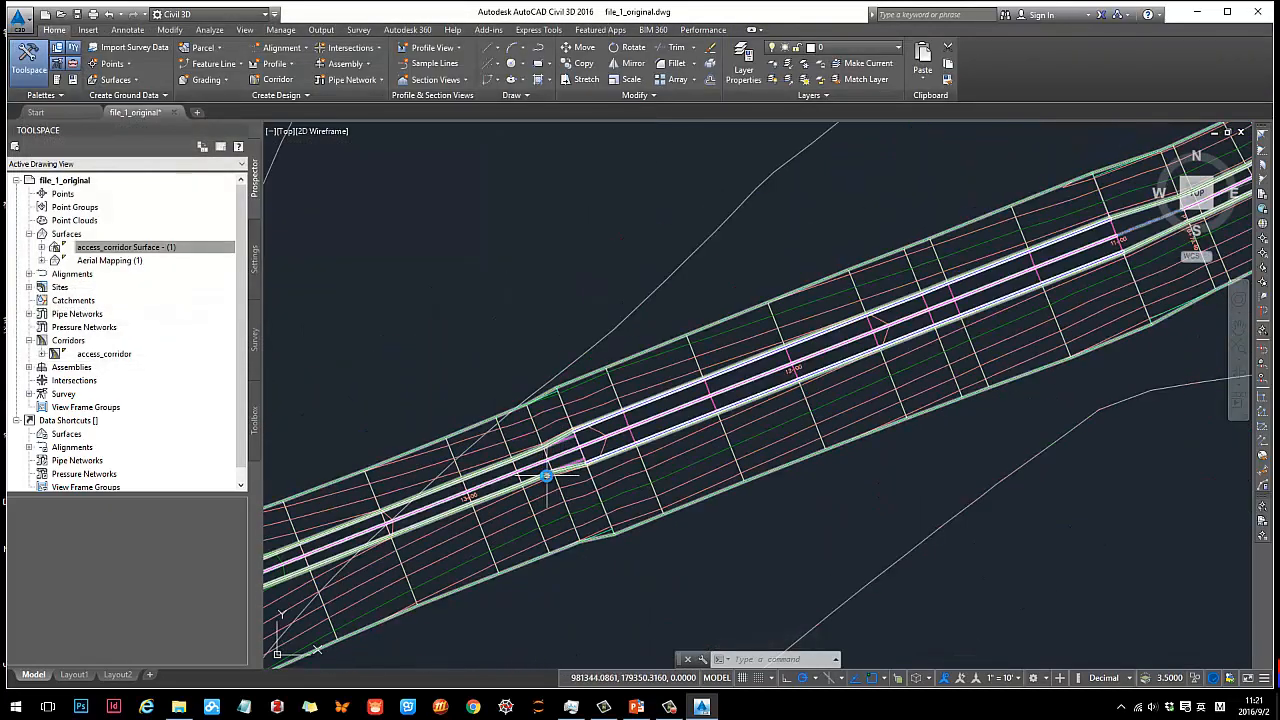
scroll(555, 460, up, 3)
scroll(580, 435, down, 3)
scroll(563, 420, up, 2)
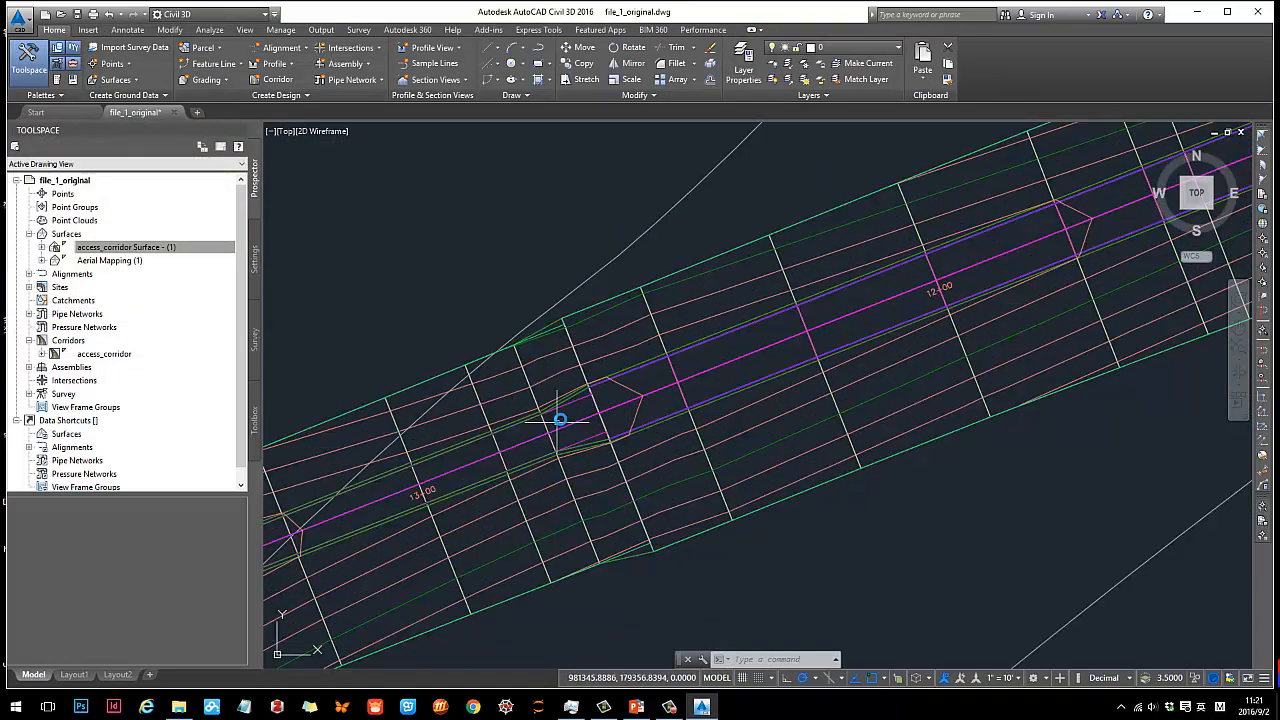
scroll(563, 420, down, 2)
scroll(612, 432, down, 3)
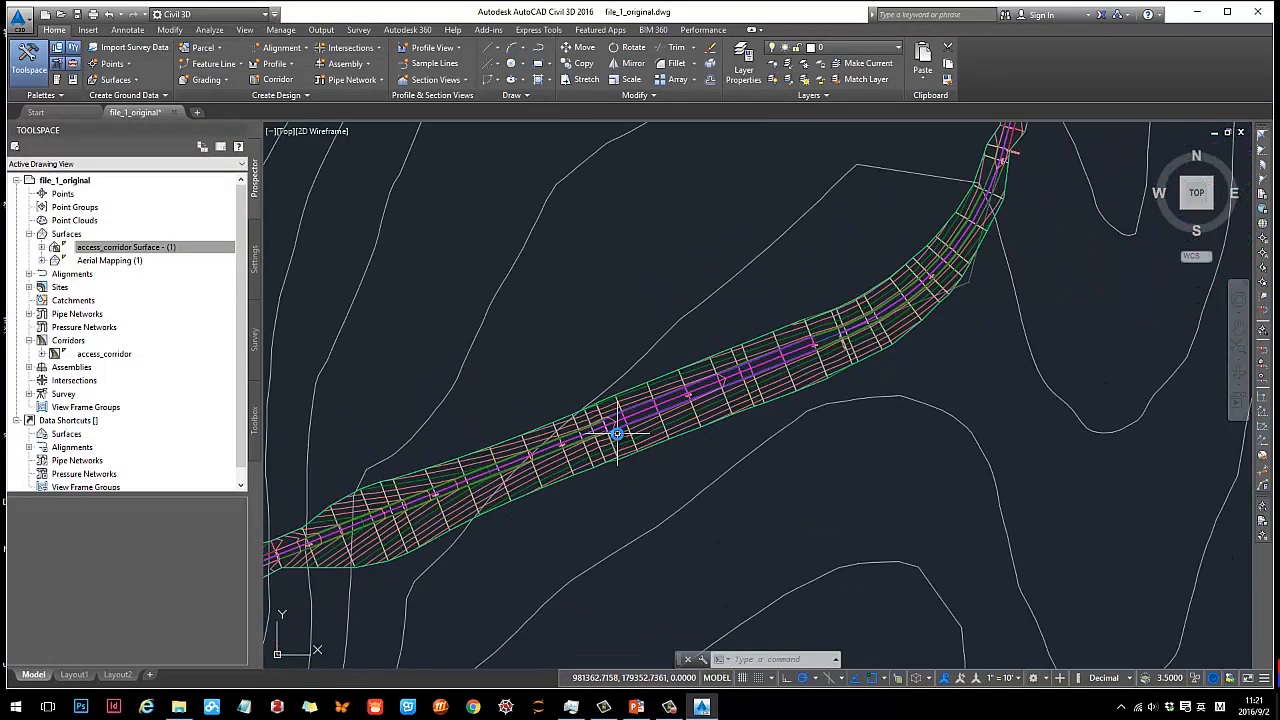
scroll(701, 420, down, 1)
middle_drag(703, 391, 684, 350)
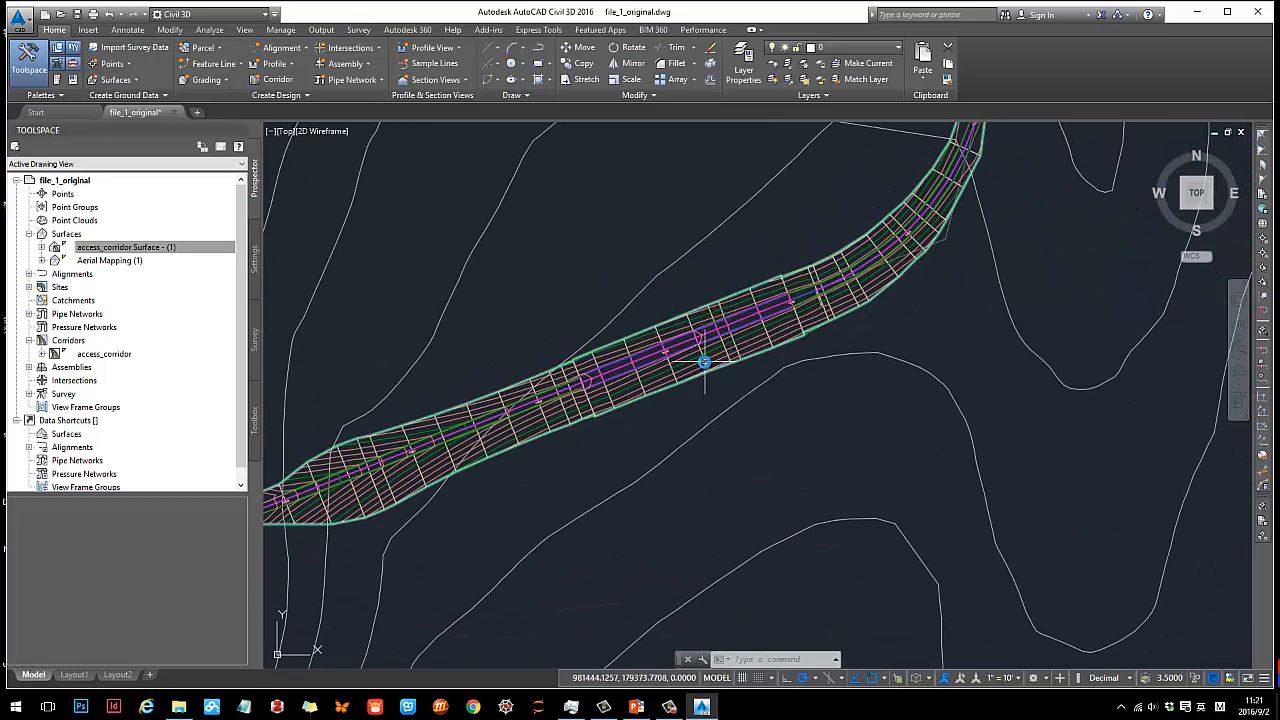
scroll(704, 362, up, 3)
scroll(704, 362, down, 3)
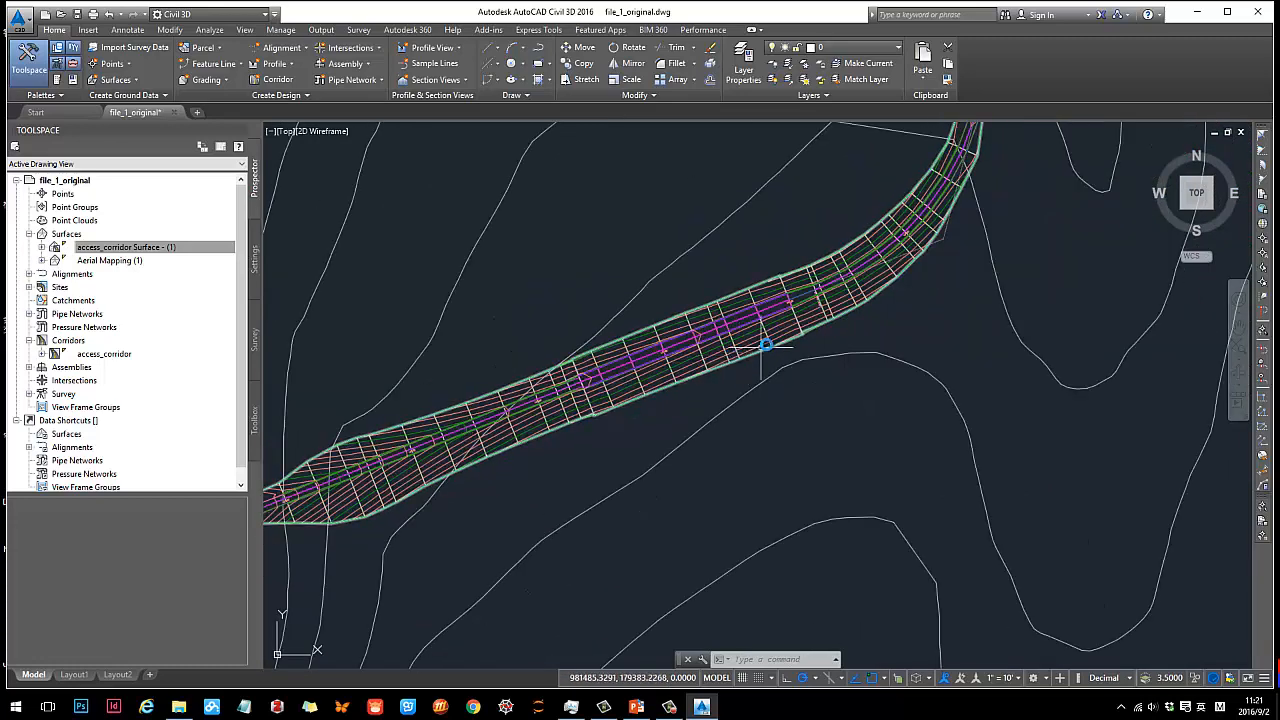